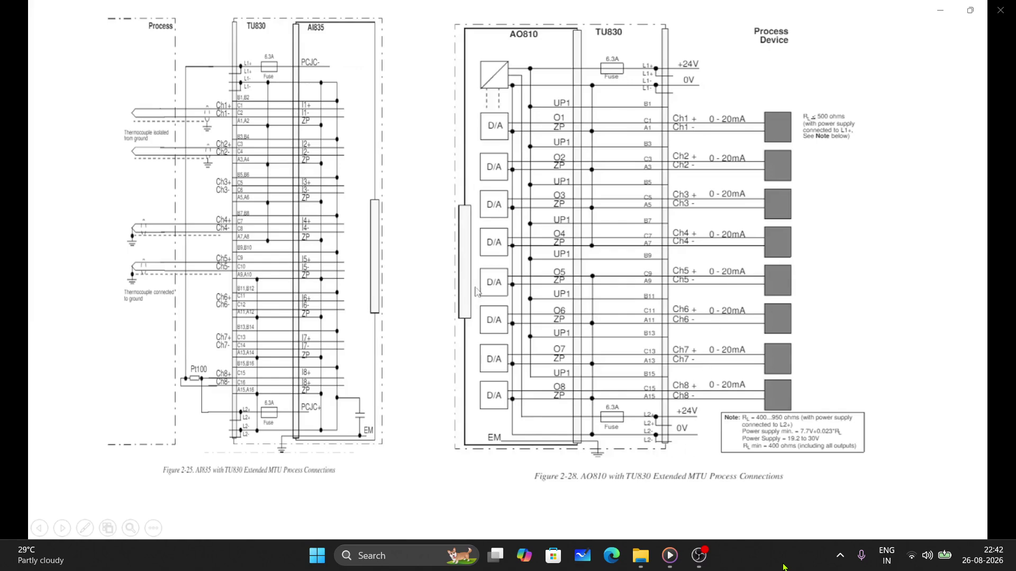
# Advance the slideshow past the wiring diagrams and hardware types to the I/O channel connection tables.
pyautogui.click(550, 389)
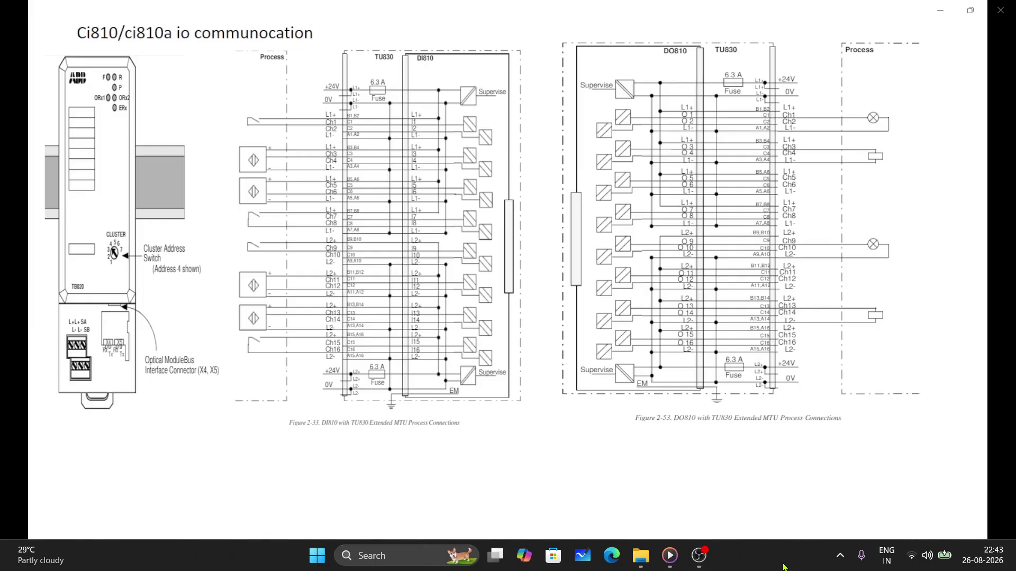
pyautogui.press('Right')
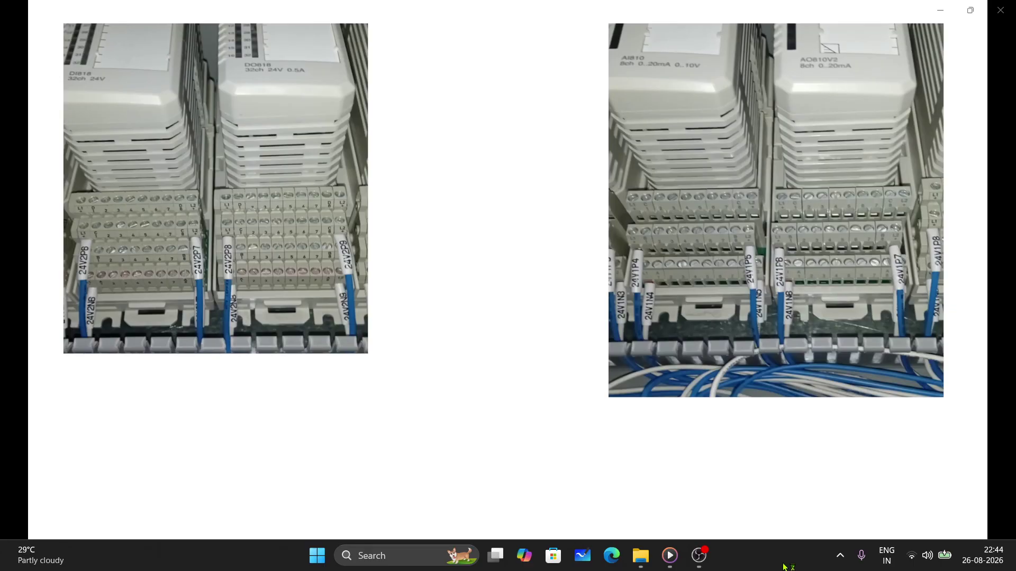
pyautogui.press('Right')
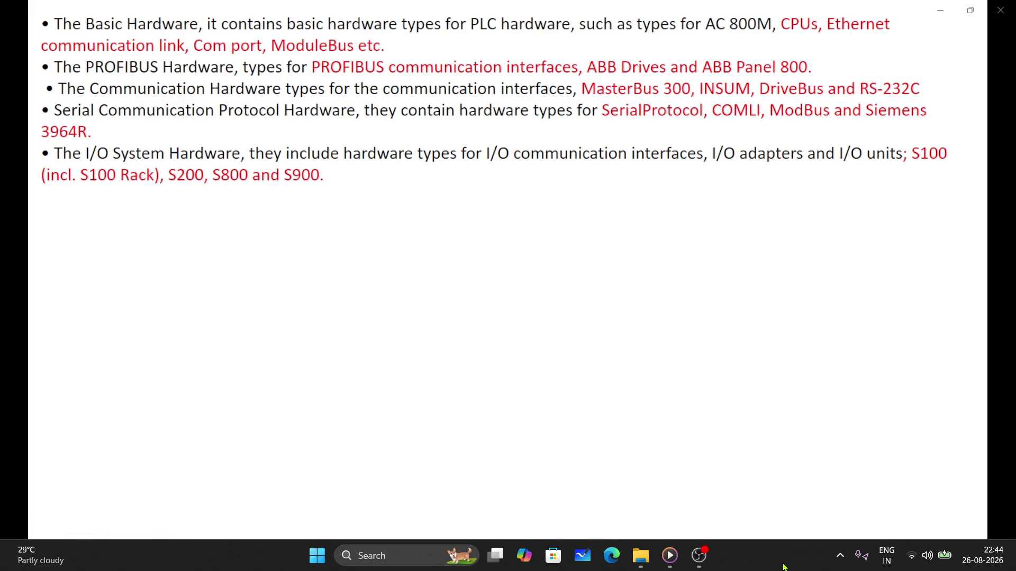
pyautogui.press('Right')
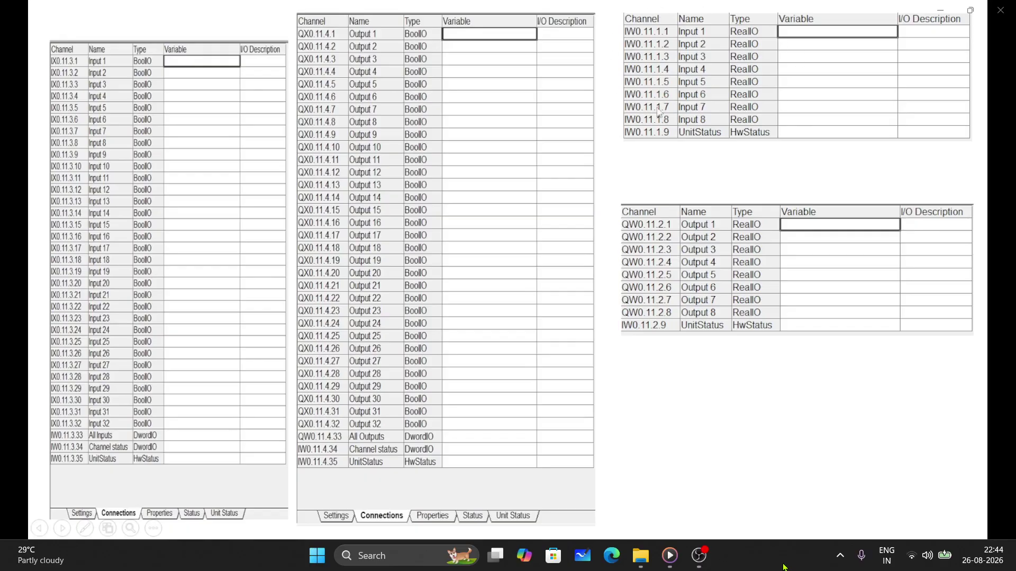
# Set the slideshow ink colour to red and handwrite the labels AI, AO, DO and DI on the four channel tables.
pyautogui.rightClick(639, 150)
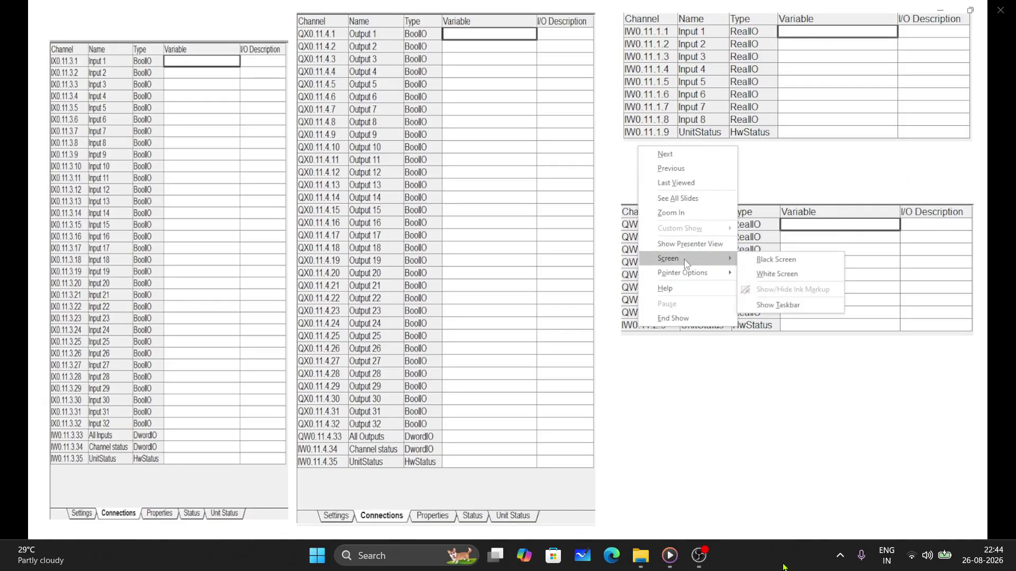
pyautogui.moveTo(695, 273)
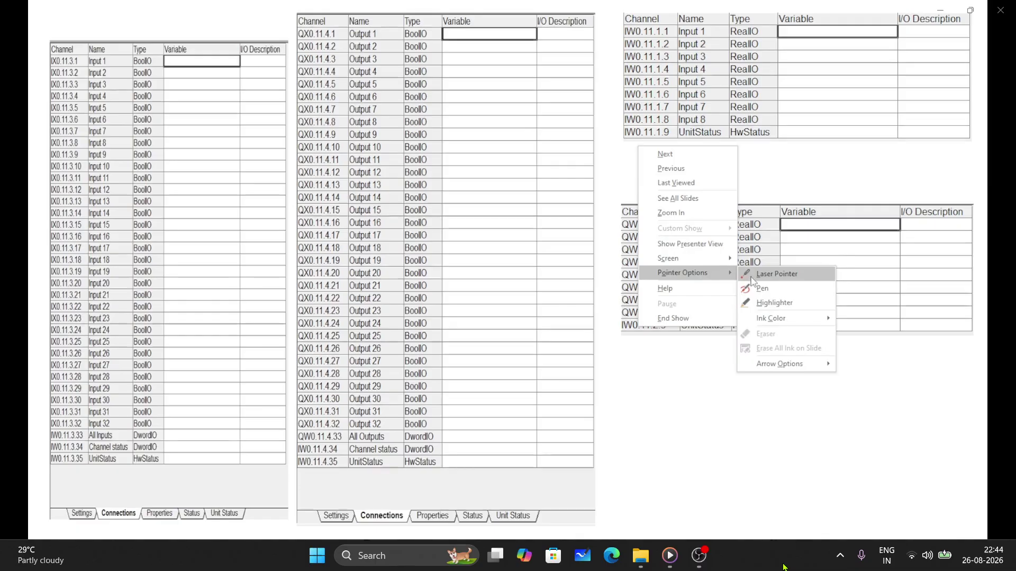
pyautogui.moveTo(795, 321)
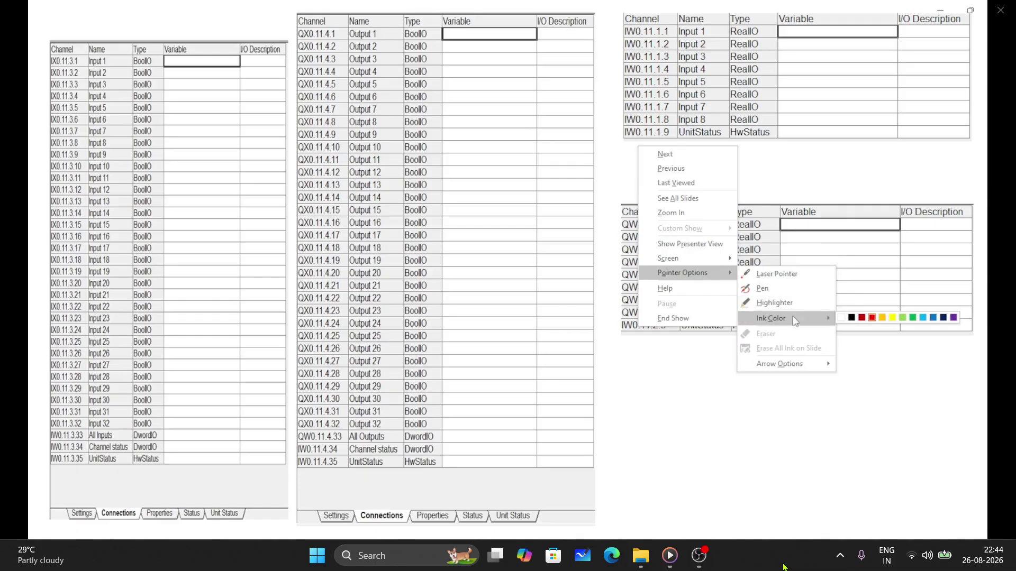
pyautogui.click(872, 317)
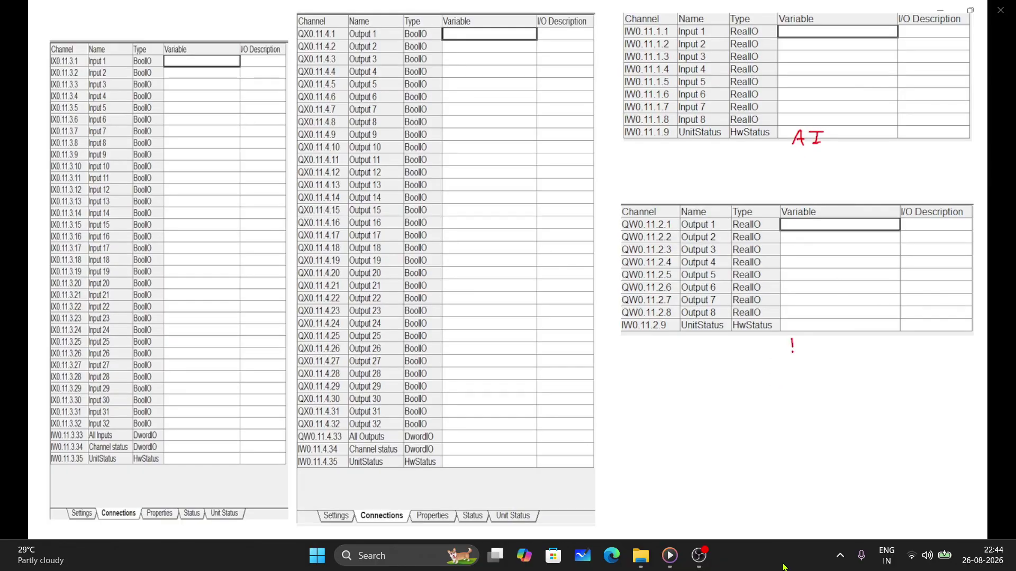
pyautogui.moveTo(810, 337); pyautogui.dragTo(822, 339)
pyautogui.moveTo(489, 258)
pyautogui.mouseDown()
pyautogui.moveTo(490, 275)
pyautogui.moveTo(501, 273)
pyautogui.mouseUp()
pyautogui.moveTo(211, 232); pyautogui.dragTo(209, 250)
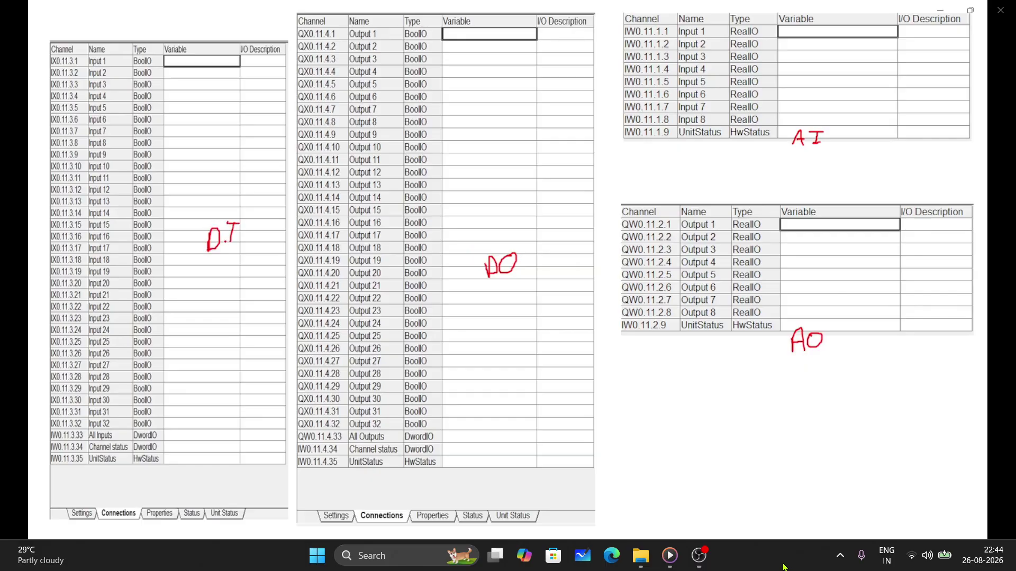
# Switch to the laser pointer and advance through the panel addressing and variable attribute slides to "Pc to ac800m".
pyautogui.rightClick(636, 372)
pyautogui.moveTo(685, 310)
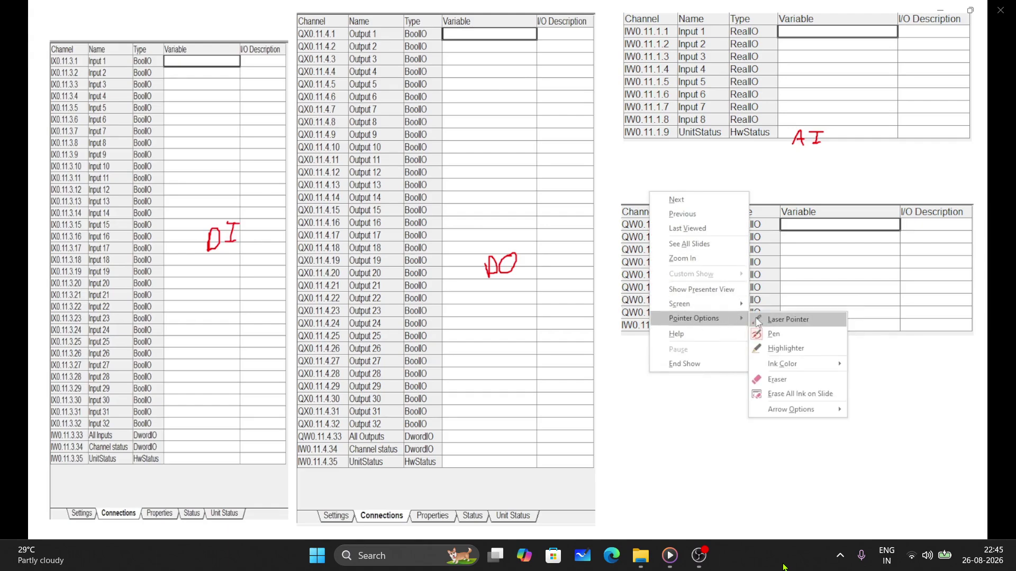
pyautogui.click(762, 318)
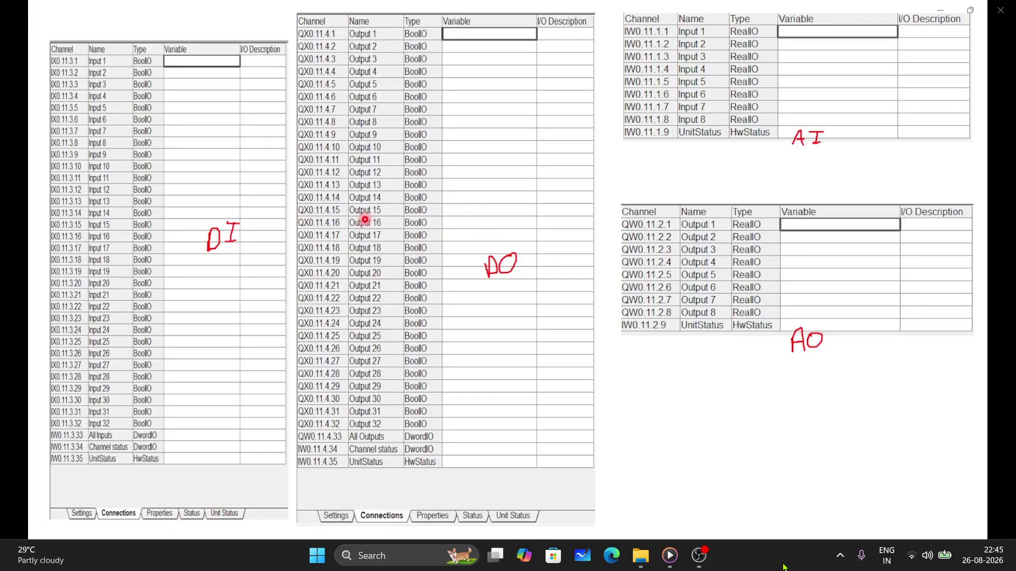
pyautogui.press('Right')
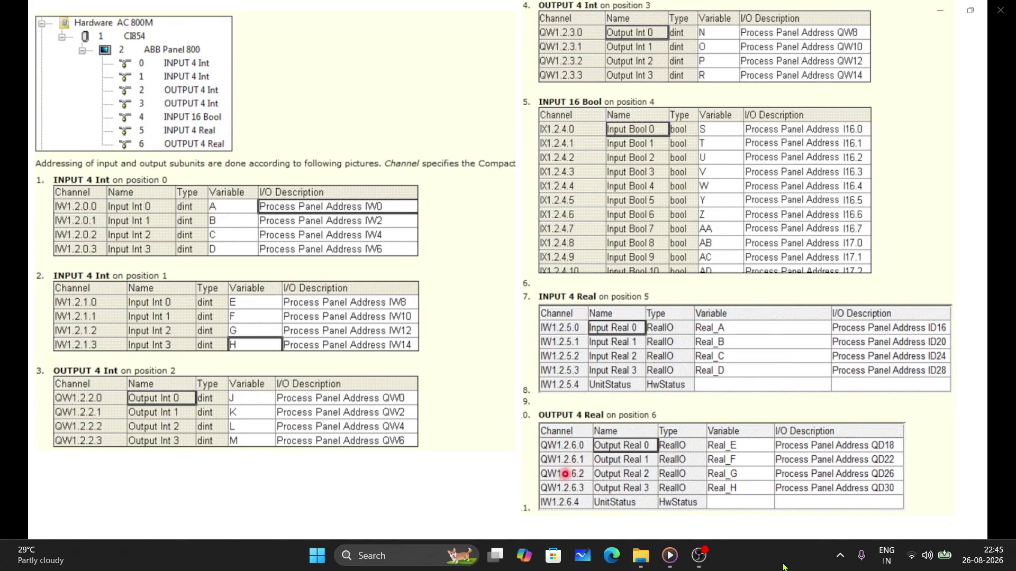
pyautogui.press('Right')
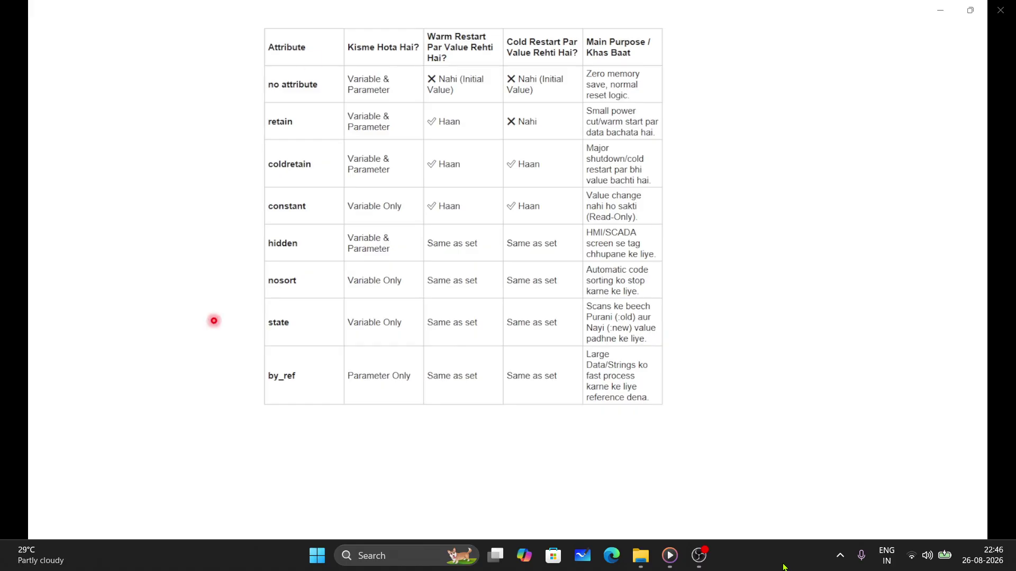
pyautogui.press('Right')
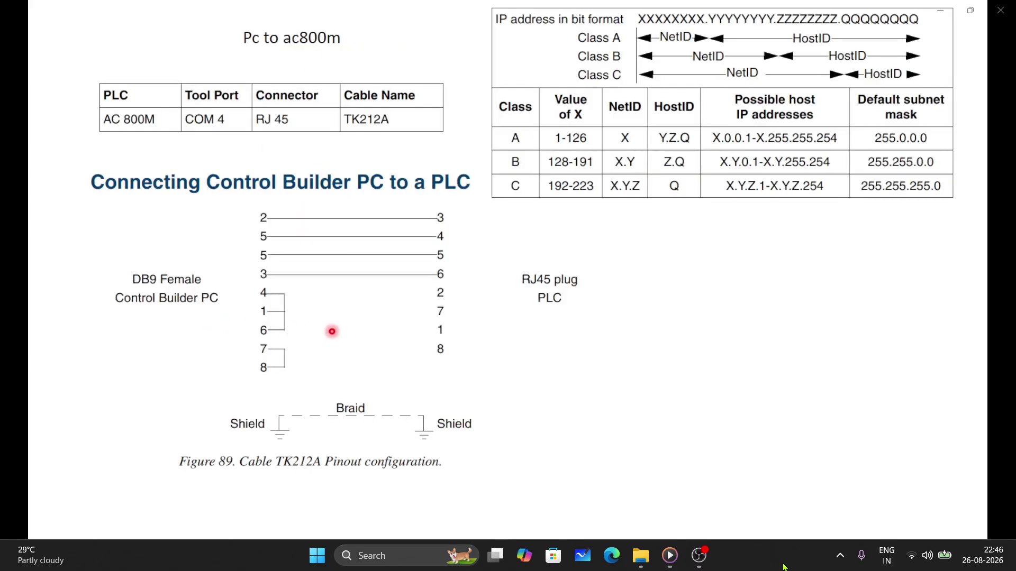
# End the slideshow, keep the ink annotations, minimise the presentation window and refresh the desktop.
pyautogui.press('Escape')
pyautogui.press('Escape')
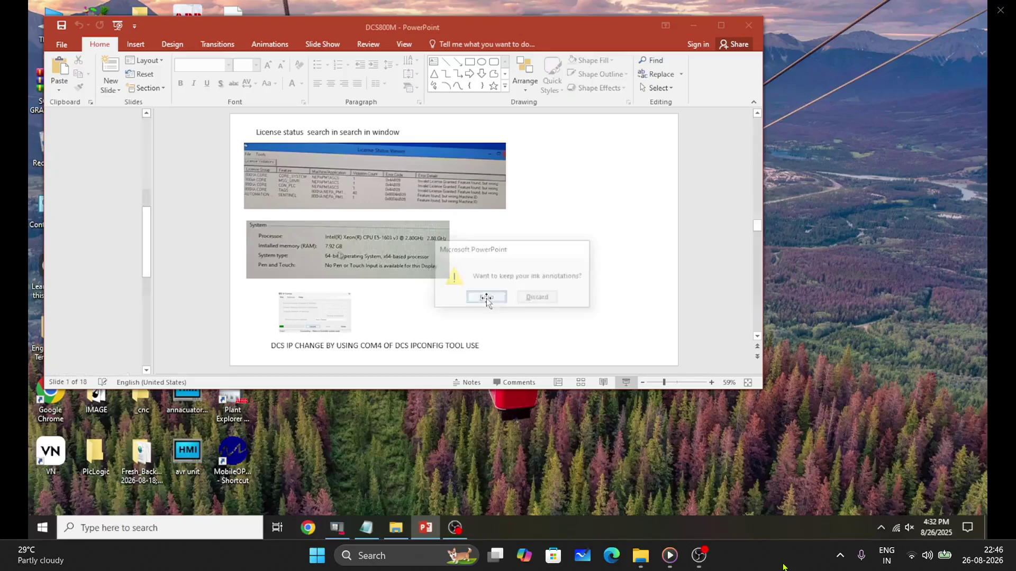
pyautogui.click(486, 299)
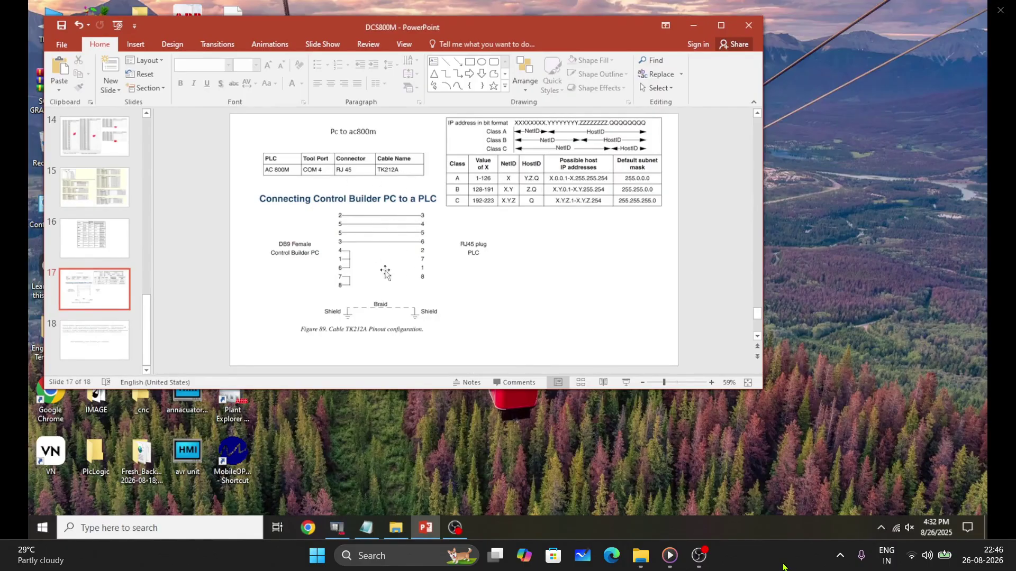
pyautogui.click(703, 31)
pyautogui.rightClick(565, 145)
pyautogui.rightClick(526, 194)
pyautogui.click(496, 237)
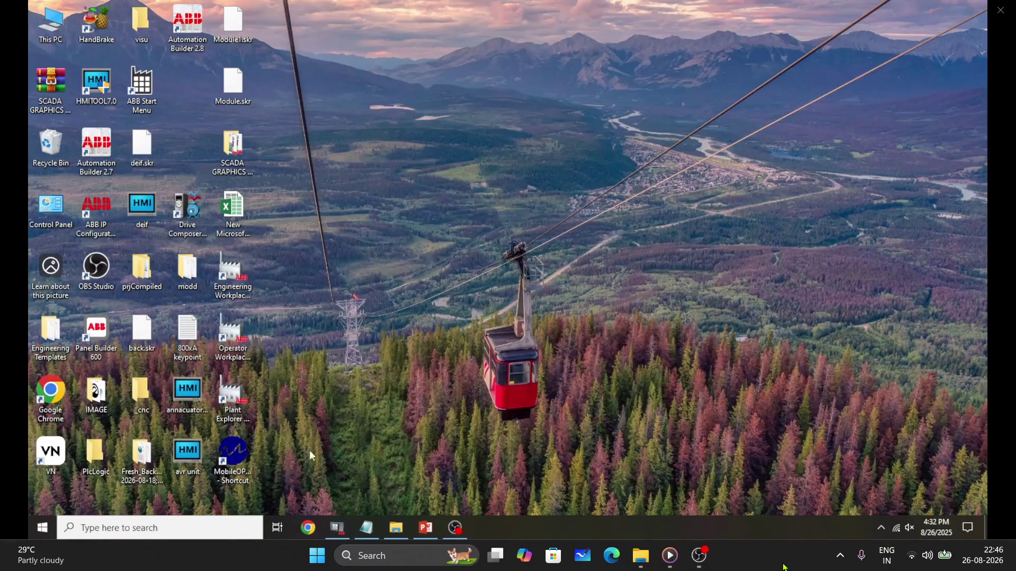
# Search Windows for 800m, open Compact Control Builder AC 800M and maximise its window.
pyautogui.click(195, 532)
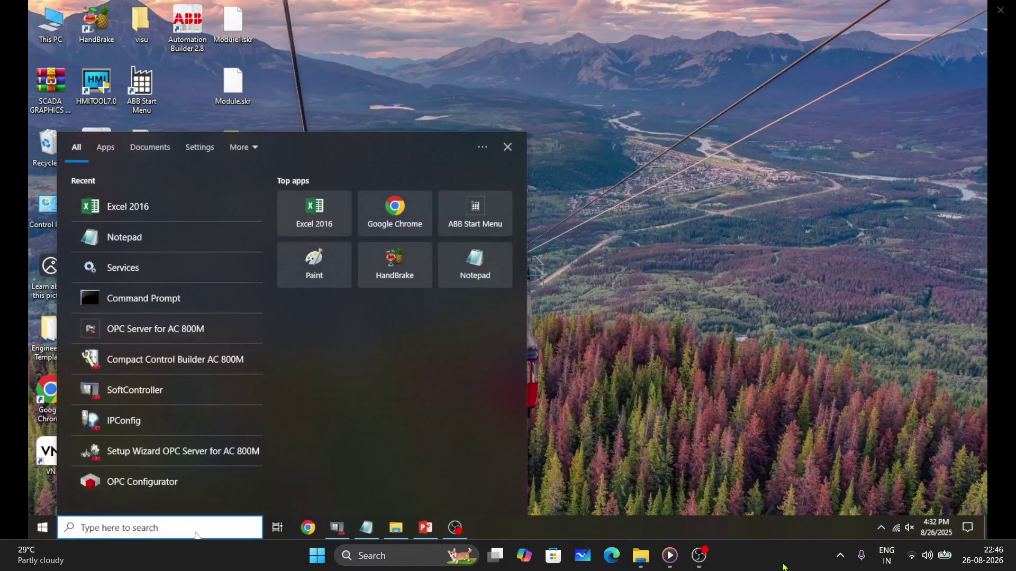
pyautogui.write('800m')
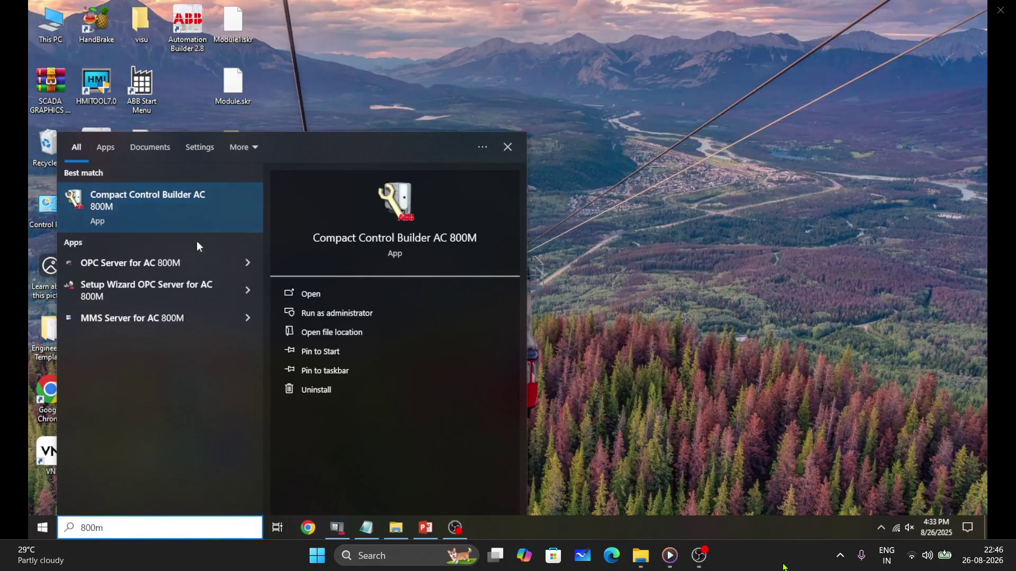
pyautogui.click(304, 293)
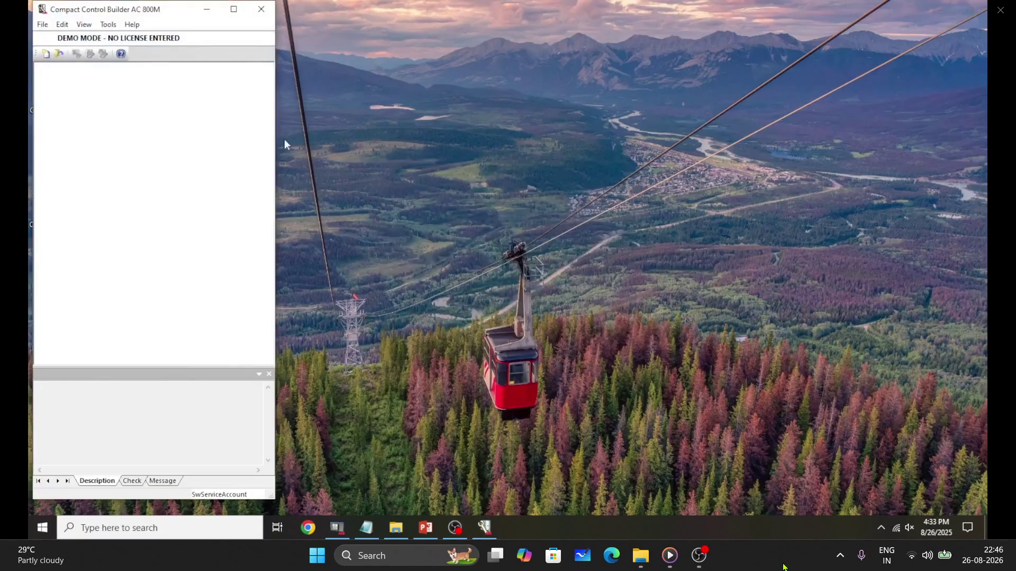
pyautogui.click(233, 8)
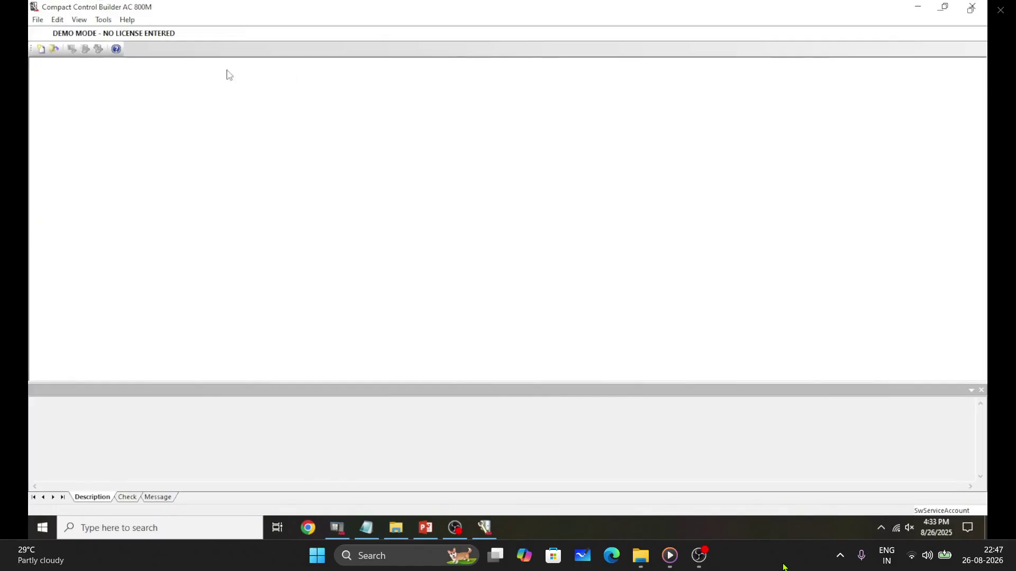
# Create a new project named test_simulation_chmi from the AC800M template.
pyautogui.click(38, 20)
pyautogui.click(65, 33)
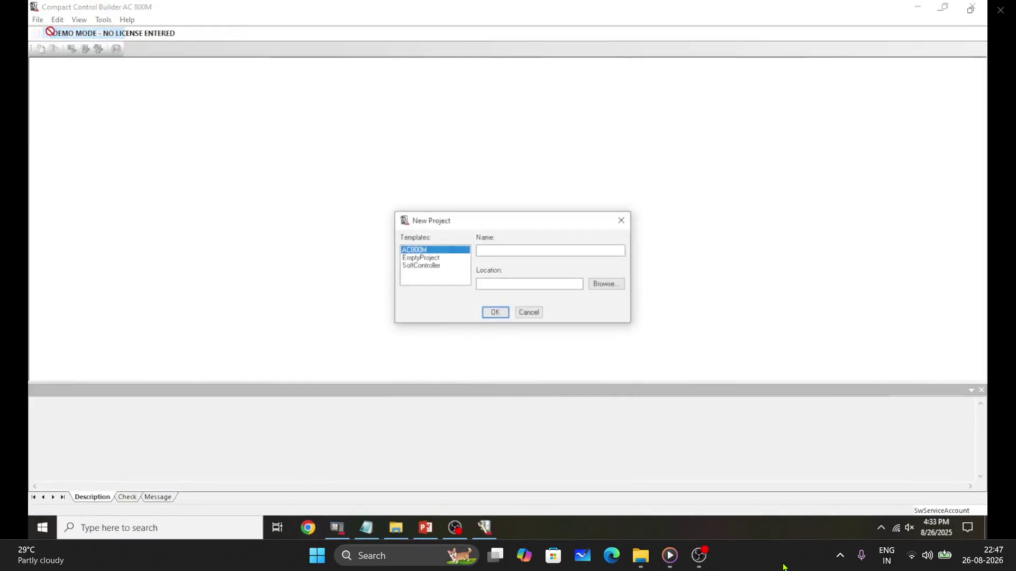
pyautogui.click(487, 249)
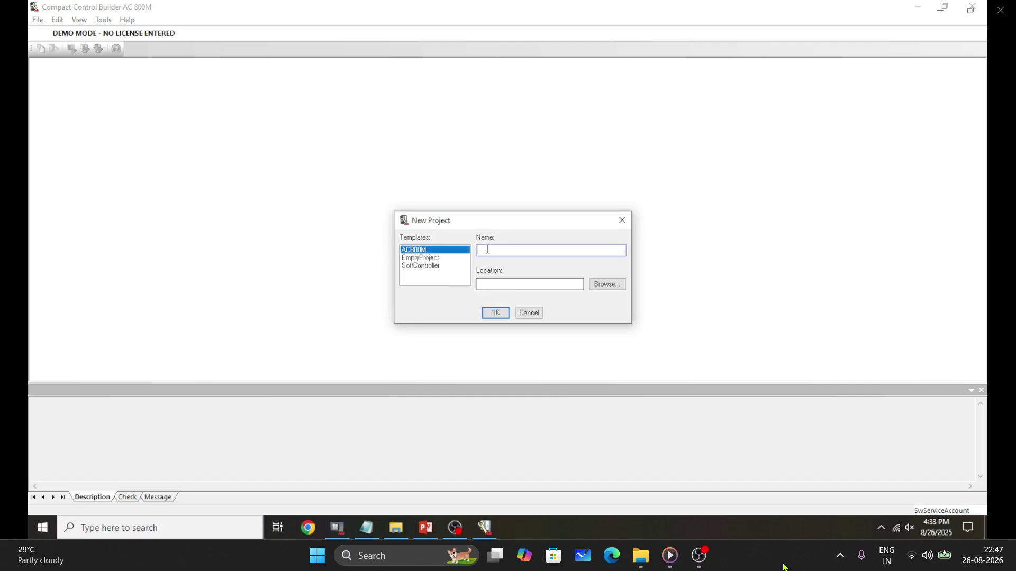
pyautogui.write('test')
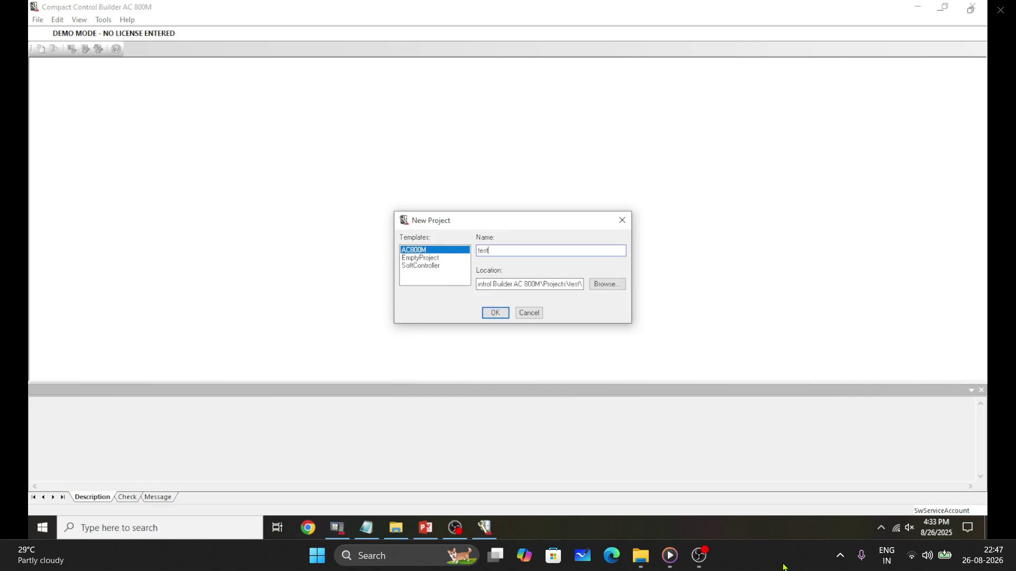
pyautogui.write('_simulation_conn')
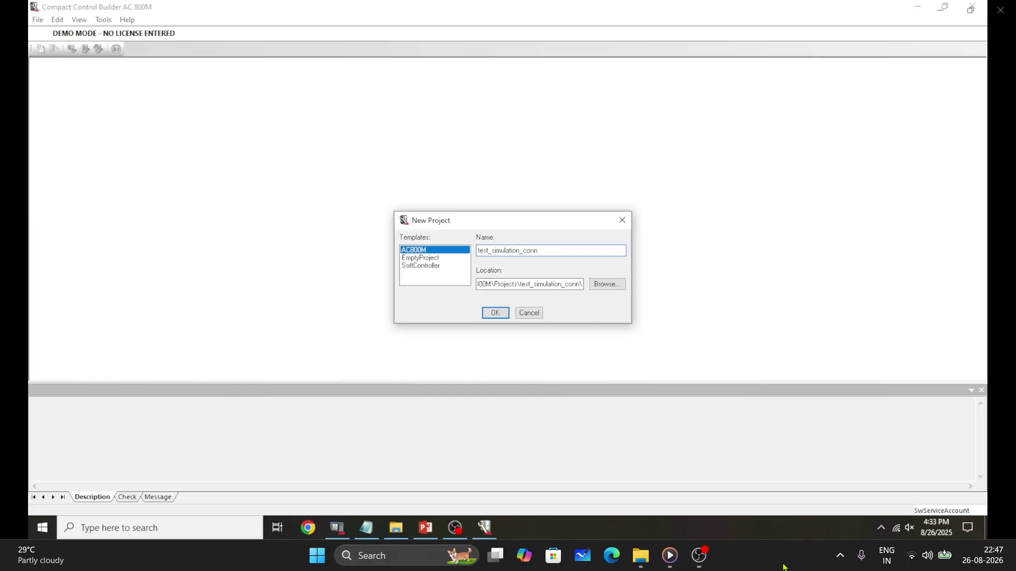
pyautogui.press('BackSpace')
pyautogui.write('n')
pyautogui.press('BackSpace')
pyautogui.press('BackSpace')
pyautogui.press('BackSpace')
pyautogui.press('BackSpace')
pyautogui.write('chmi')
pyautogui.doubleClick(552, 250)
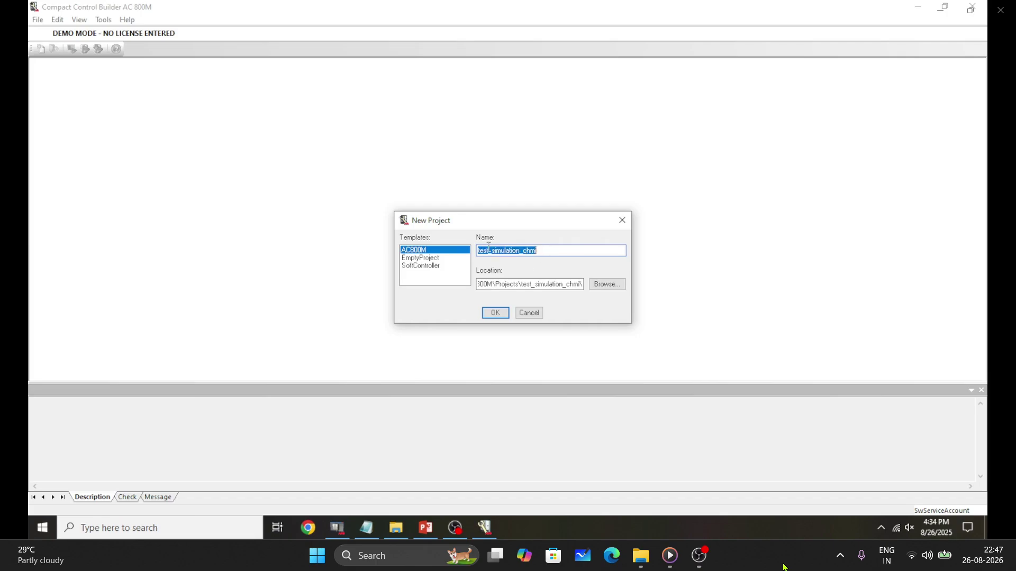
pyautogui.click(495, 313)
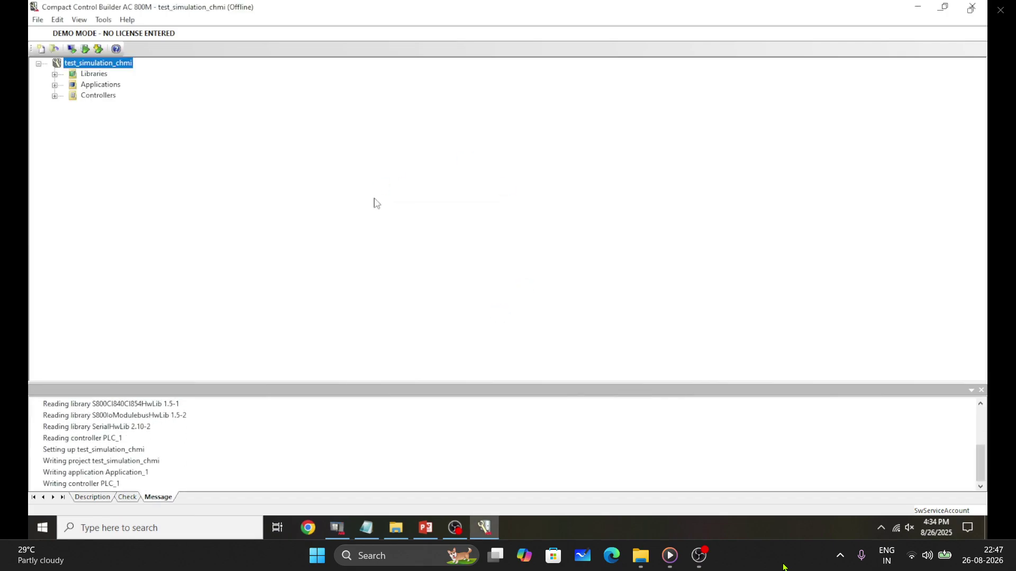
# Expand PLC_1 under Controllers and examine its Fast, Normal and Slow tasks and access variables.
pyautogui.click(55, 97)
pyautogui.click(71, 107)
pyautogui.click(127, 109)
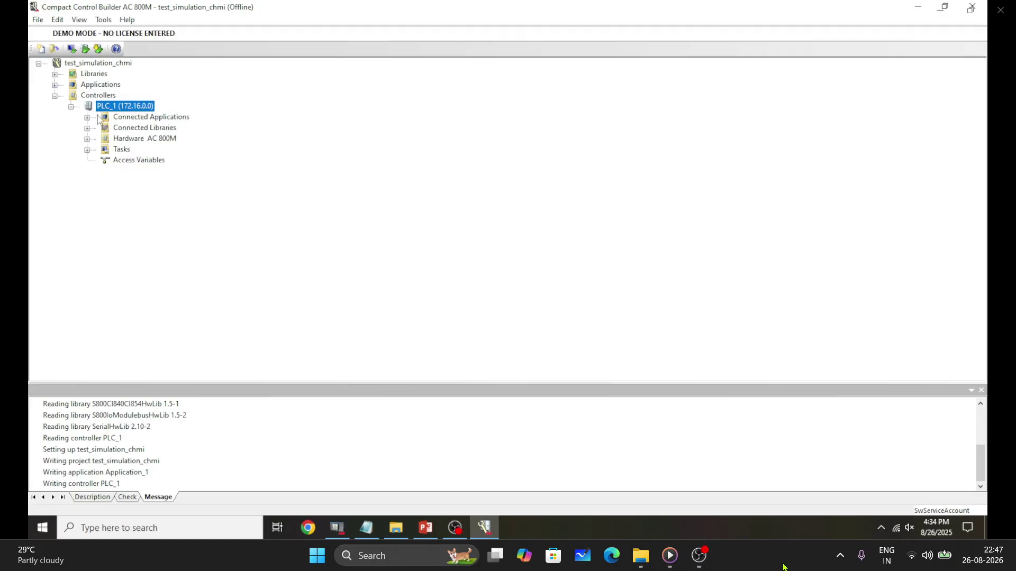
pyautogui.click(88, 151)
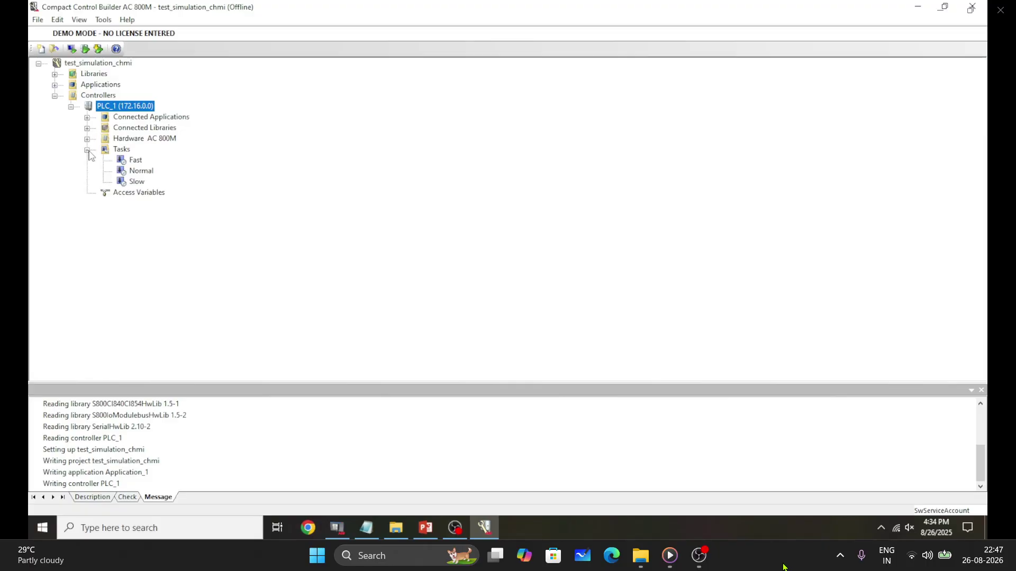
pyautogui.click(136, 160)
pyautogui.click(140, 171)
pyautogui.click(140, 183)
pyautogui.click(143, 188)
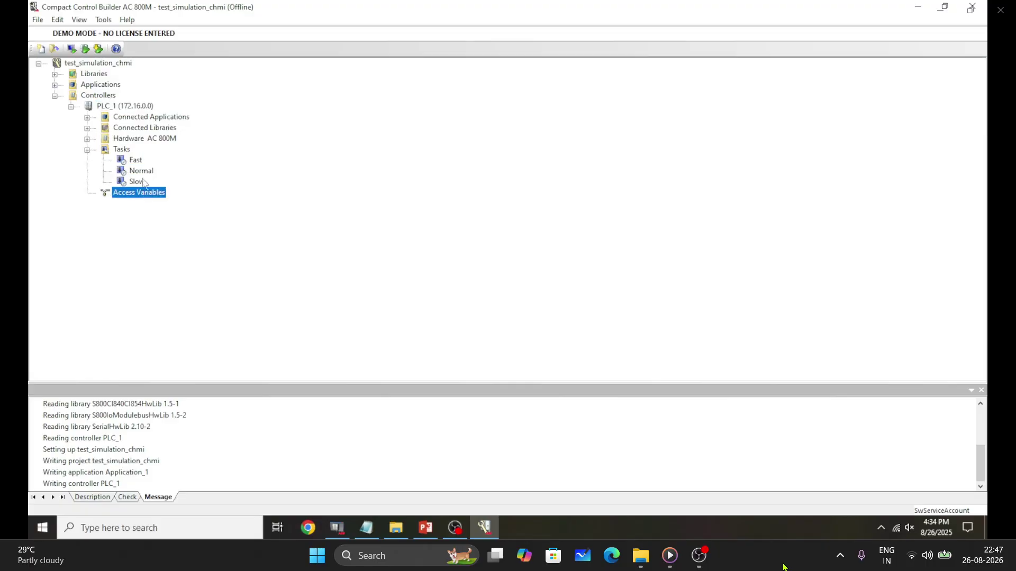
# Expand the AC 800M hardware down to the PM860 / TP830 unit and examine its Ethernet, Com and IP ports.
pyautogui.click(87, 140)
pyautogui.click(103, 150)
pyautogui.click(167, 151)
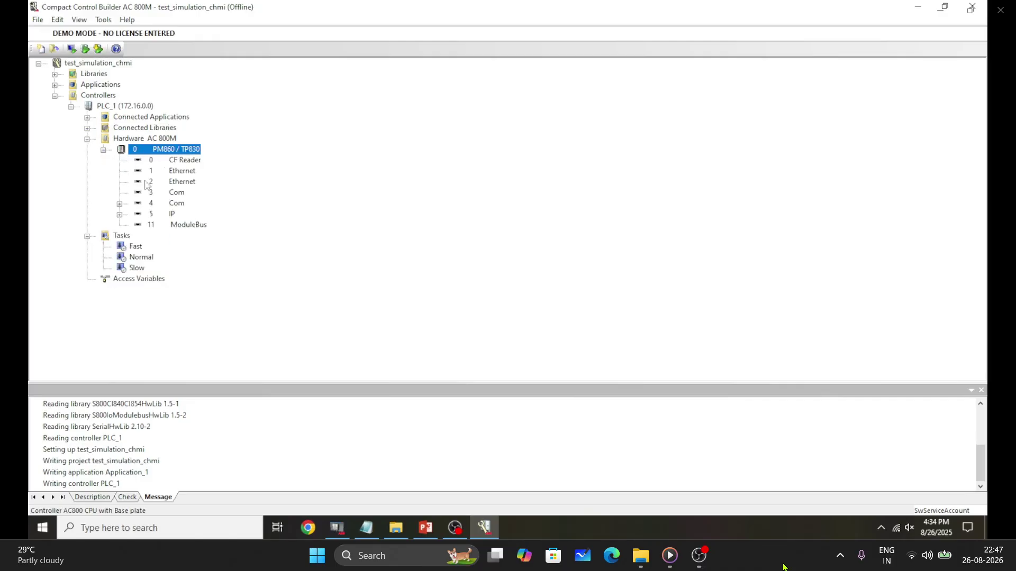
pyautogui.click(181, 173)
pyautogui.press('Up')
pyautogui.press('Down')
pyautogui.press('Down')
pyautogui.press('Down')
pyautogui.press('Down')
pyautogui.press('Down')
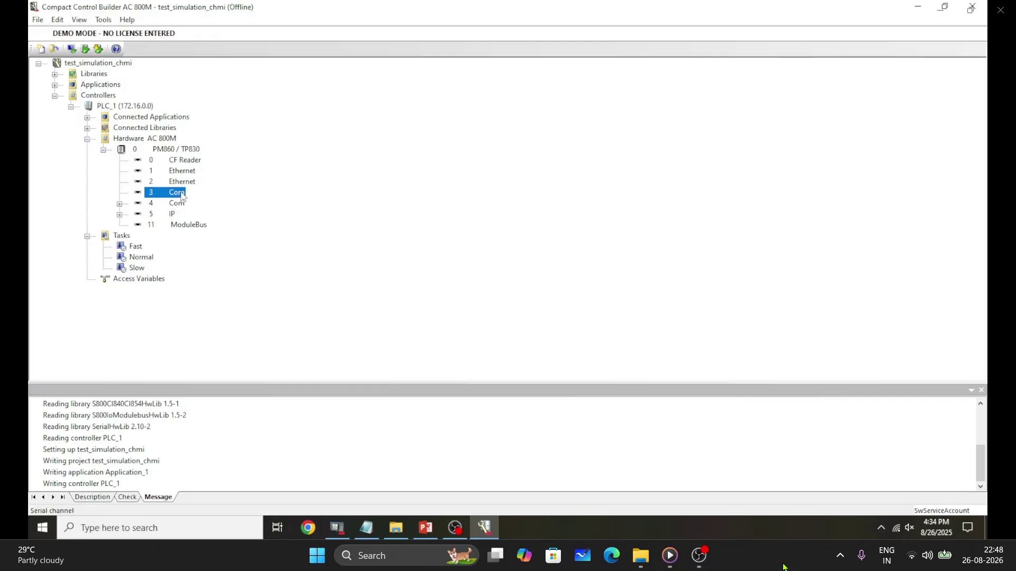
pyautogui.click(120, 214)
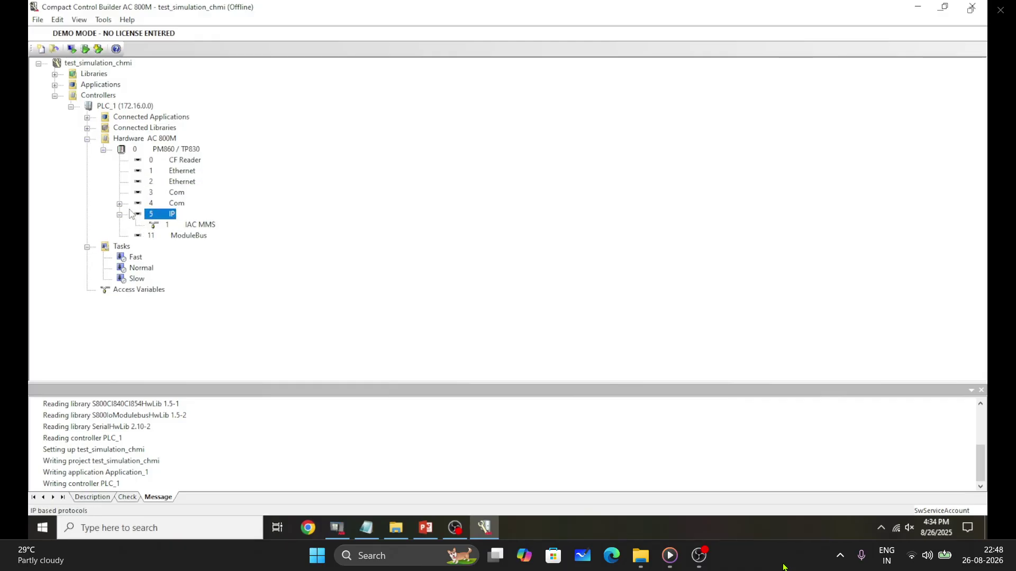
pyautogui.click(120, 204)
# Insert an AI810 analog input module named AI1 at position 1 of the ModuleBus, connecting its S800IoModulebusHwLib library.
pyautogui.click(162, 249)
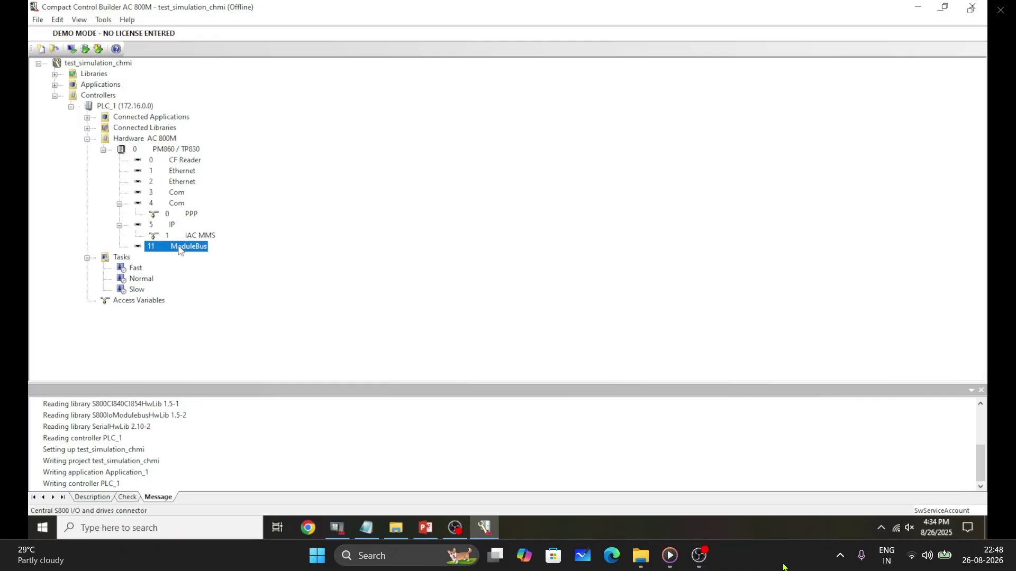
pyautogui.rightClick(182, 250)
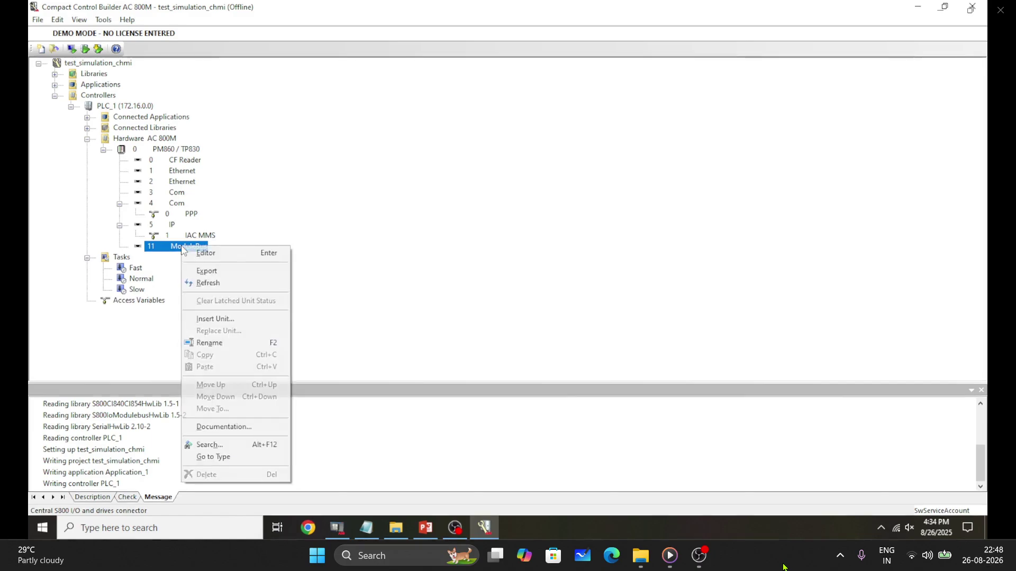
pyautogui.click(210, 319)
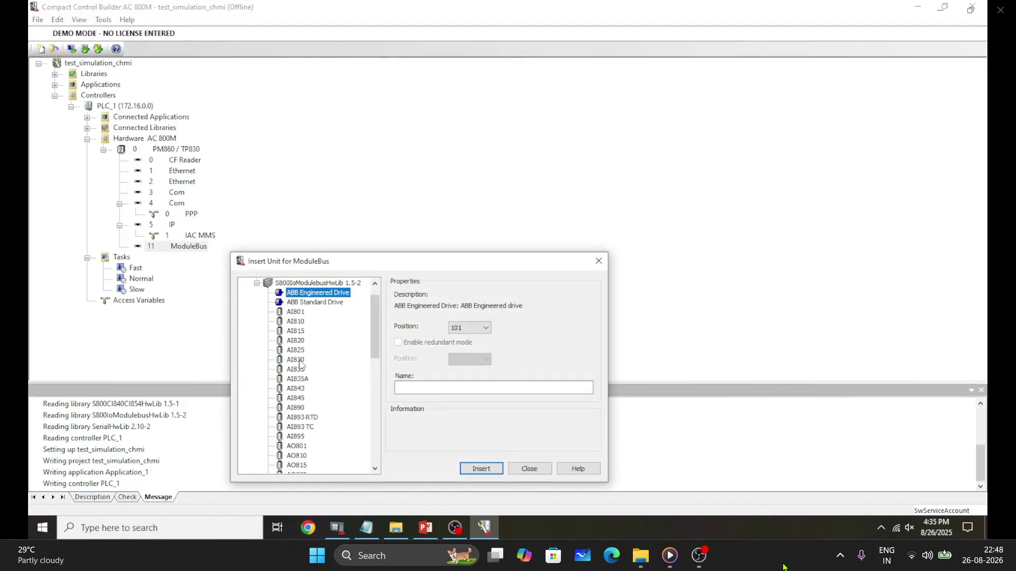
pyautogui.scroll(-1, 299, 364)
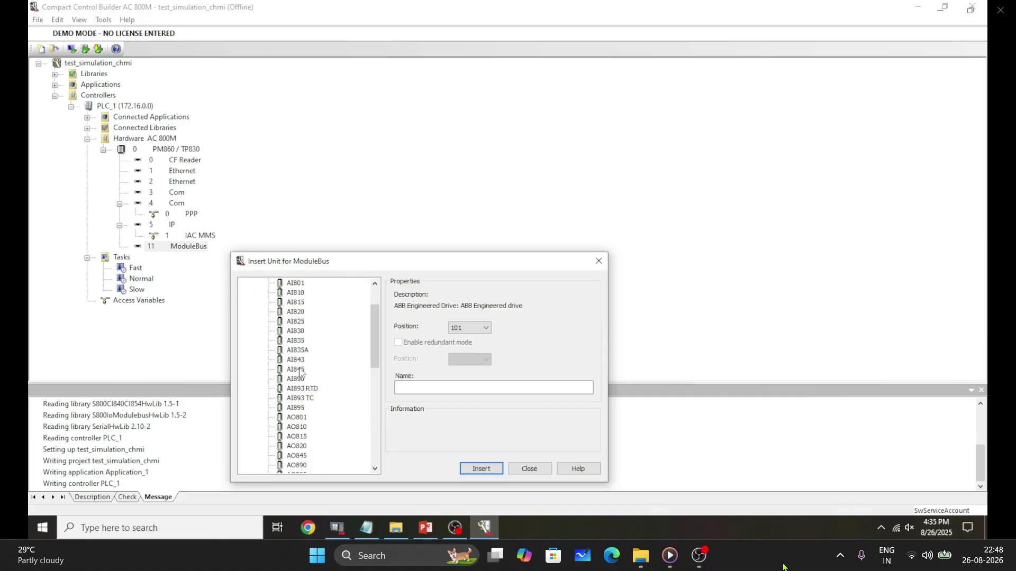
pyautogui.click(296, 295)
pyautogui.click(406, 386)
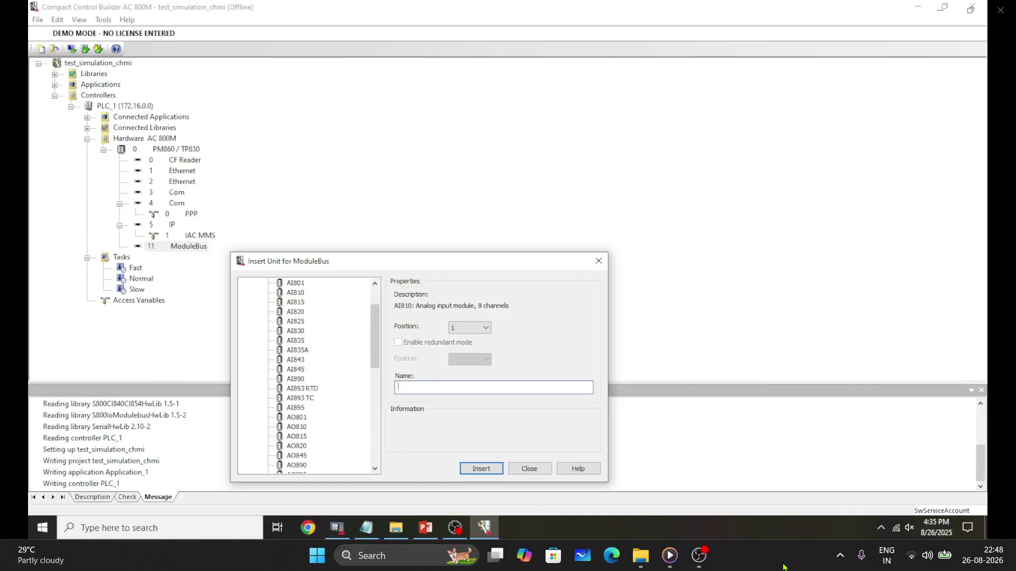
pyautogui.write('AI1')
pyautogui.click(470, 328)
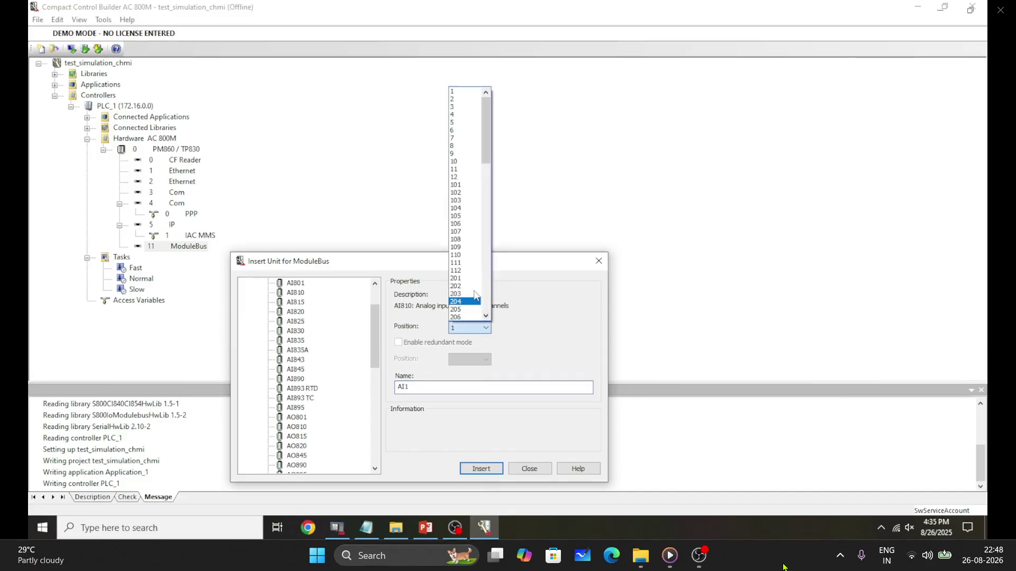
pyautogui.click(487, 329)
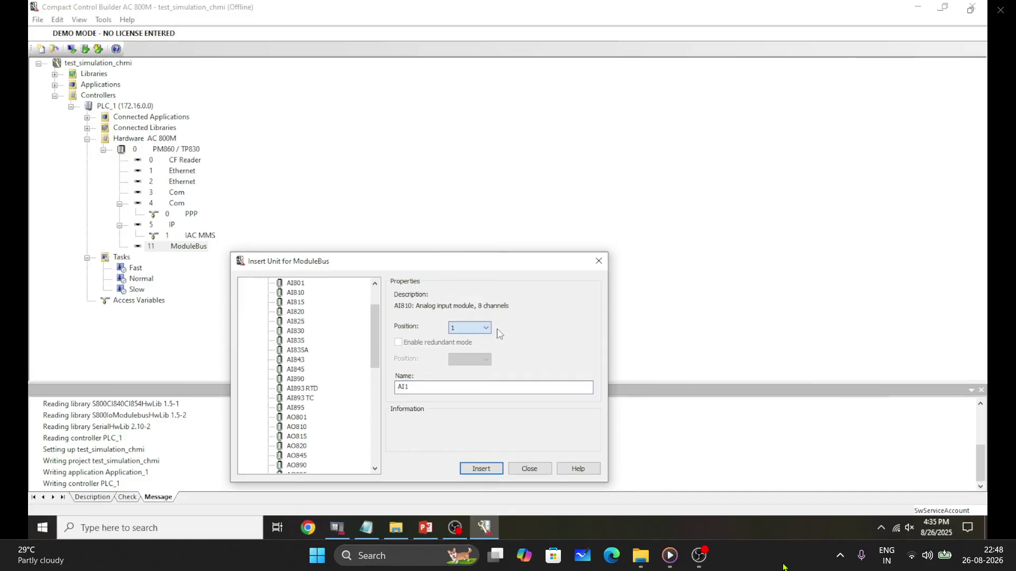
pyautogui.click(481, 469)
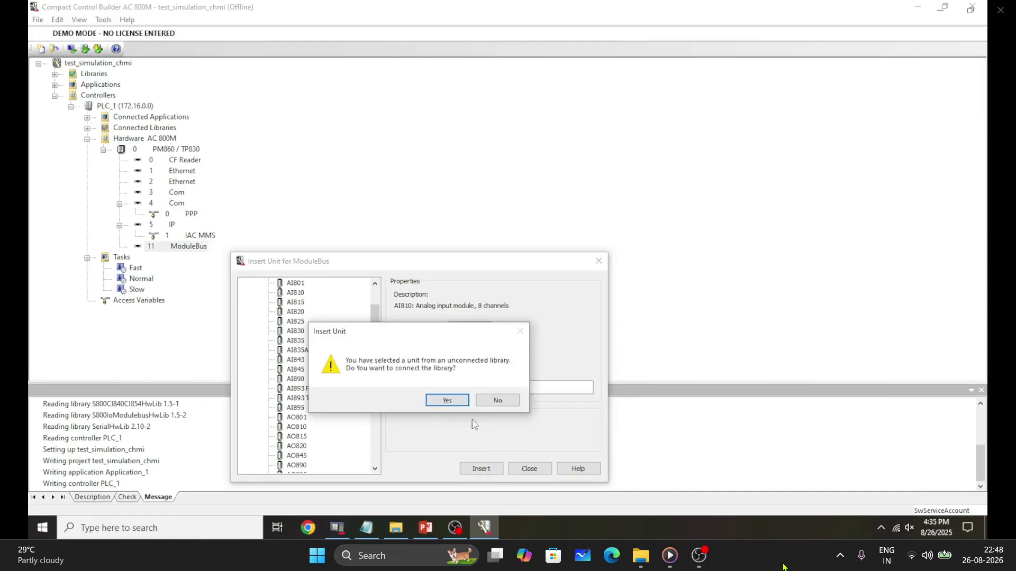
pyautogui.click(447, 400)
# Insert an AO810 analog output module named AO0 at position 2 of the ModuleBus.
pyautogui.doubleClick(256, 285)
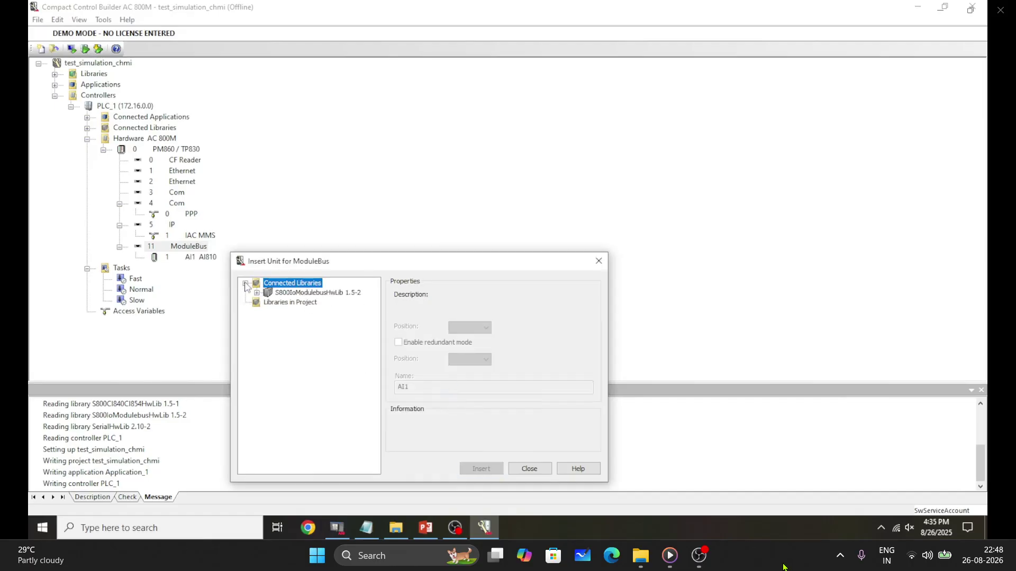
pyautogui.doubleClick(262, 296)
pyautogui.scroll(-4, 311, 358)
pyautogui.scroll(-1, 311, 359)
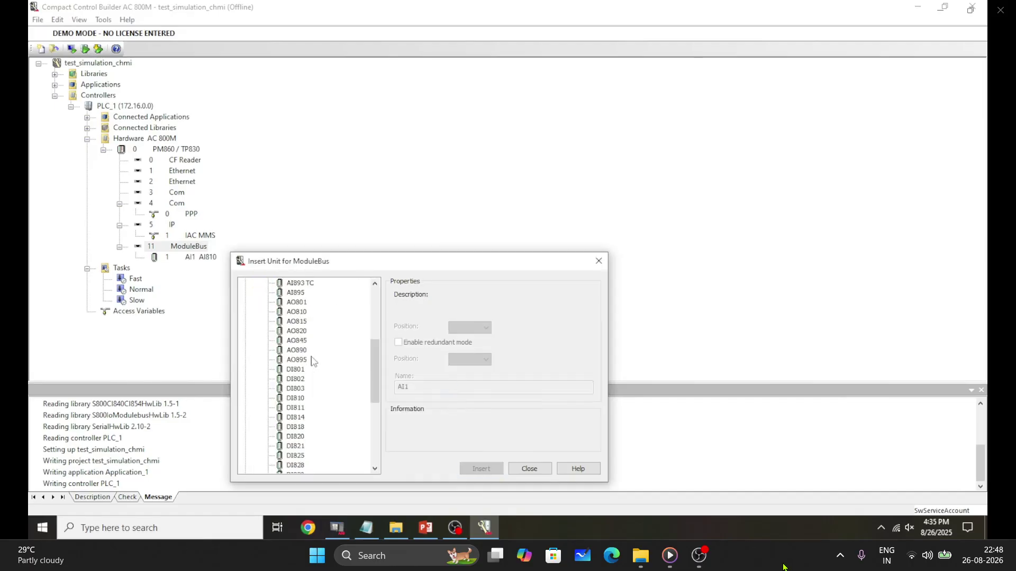
pyautogui.click(303, 313)
pyautogui.click(417, 388)
pyautogui.press('BackSpace')
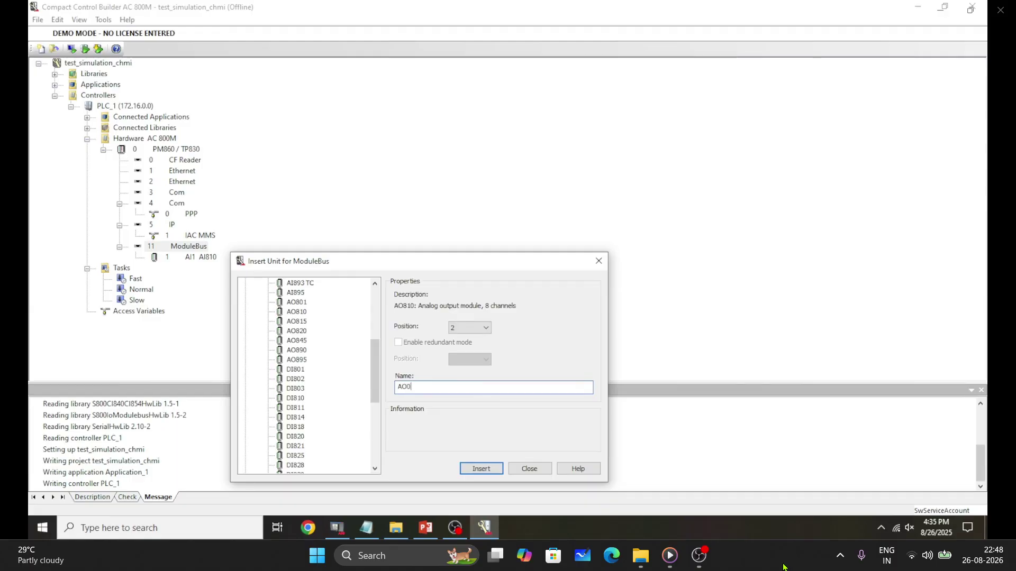
pyautogui.click(479, 468)
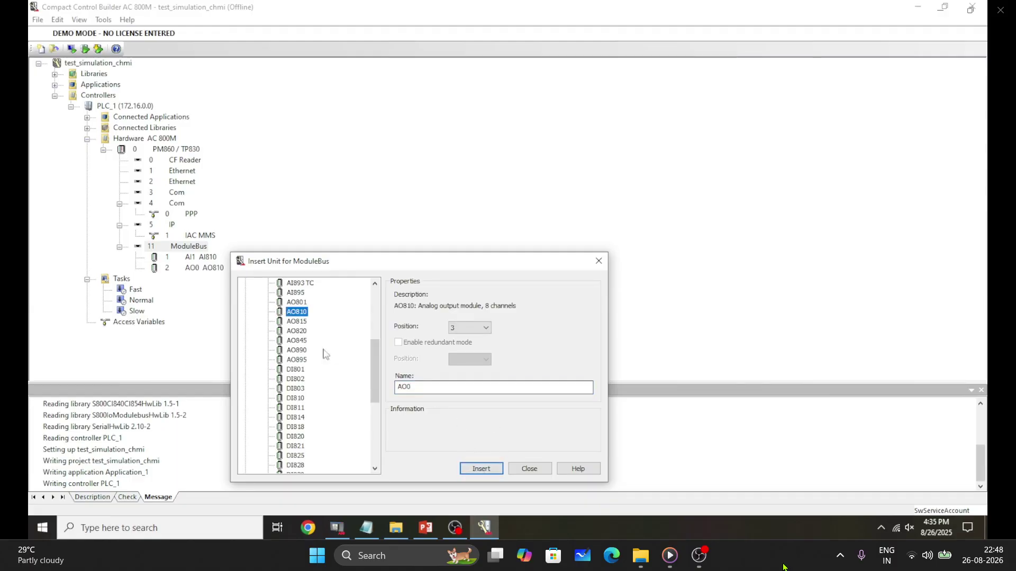
# Insert a DI810 digital input module named DI1 at position 3 of the ModuleBus.
pyautogui.click(302, 397)
pyautogui.click(403, 387)
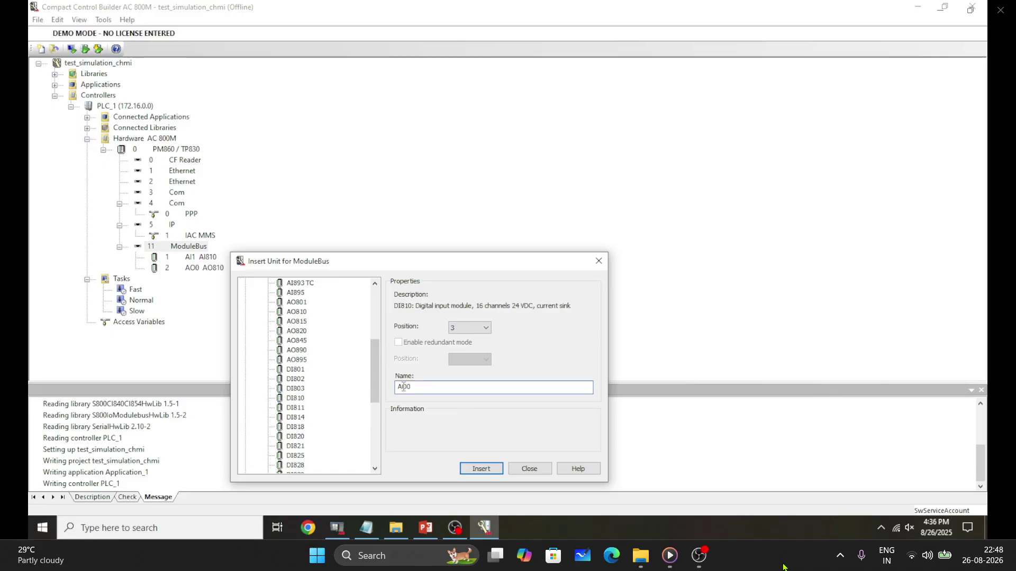
pyautogui.press('BackSpace')
pyautogui.press('BackSpace')
pyautogui.click(481, 468)
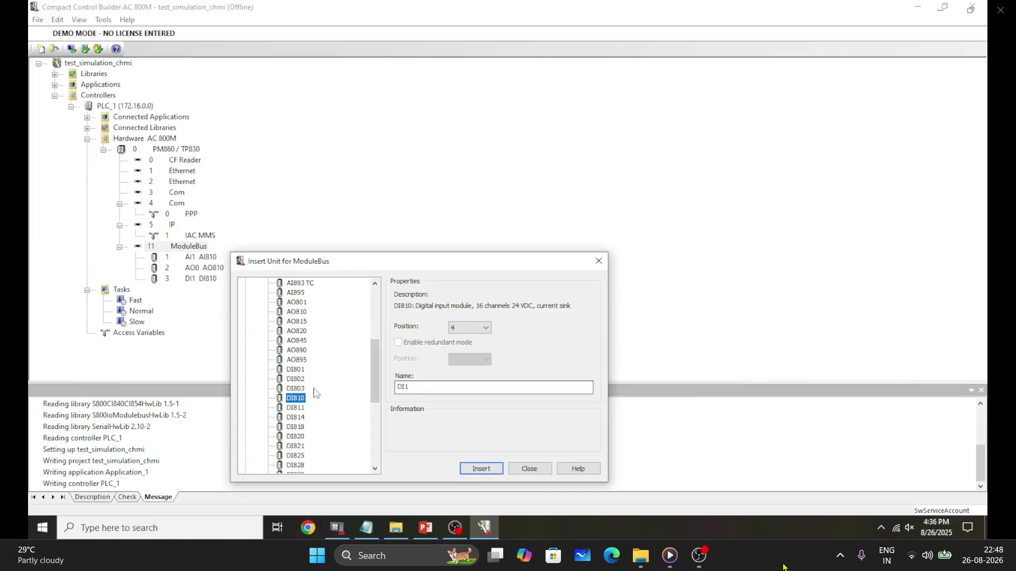
# Insert a DO810 digital output module named DO1 at position 4 of the ModuleBus.
pyautogui.scroll(-3, 313, 409)
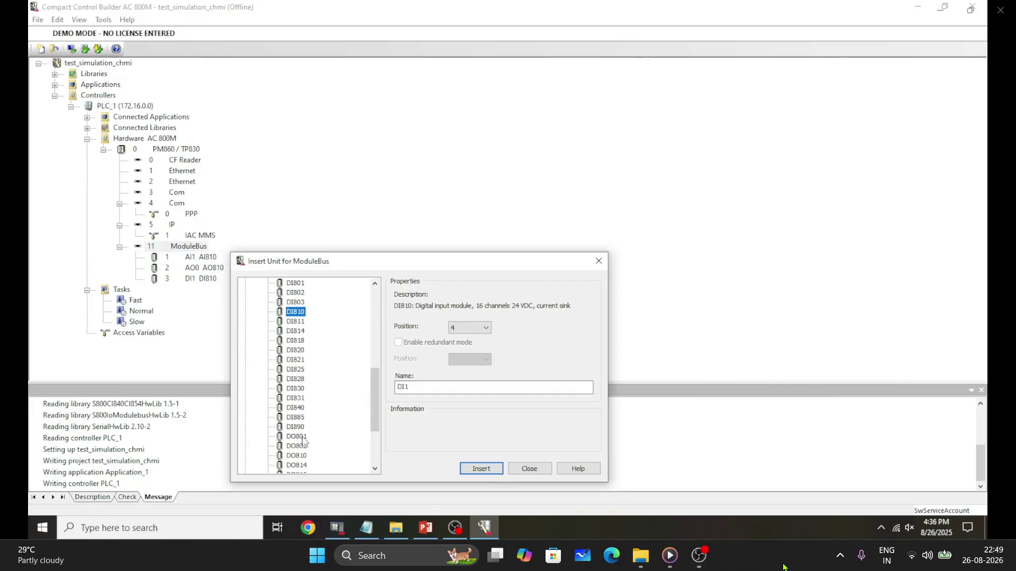
pyautogui.click(303, 457)
pyautogui.click(405, 387)
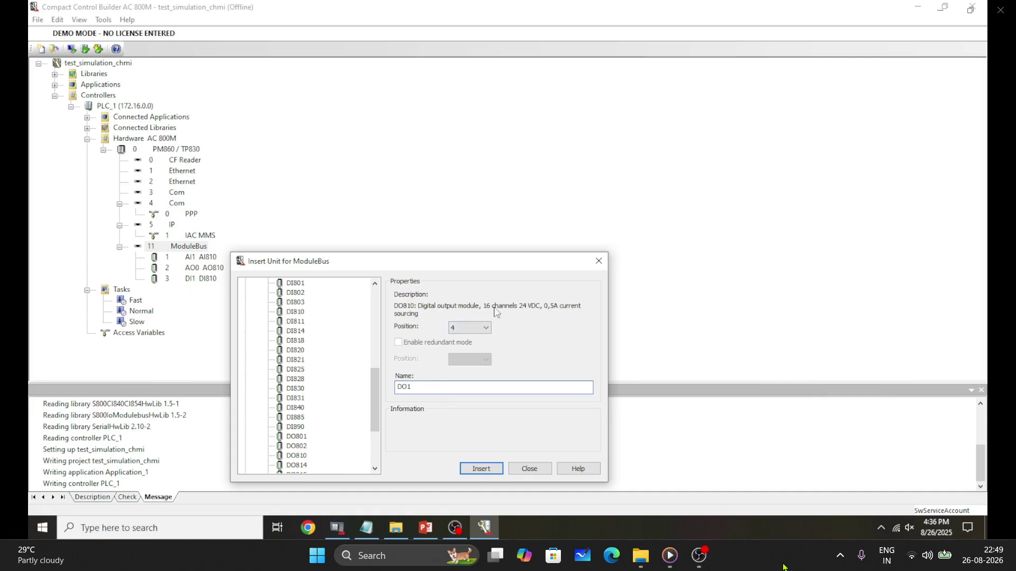
pyautogui.click(477, 466)
# Browse the descriptions of other available analog and digital I/O module types, then finish inserting units.
pyautogui.scroll(4, 290, 362)
pyautogui.click(296, 350)
pyautogui.click(332, 330)
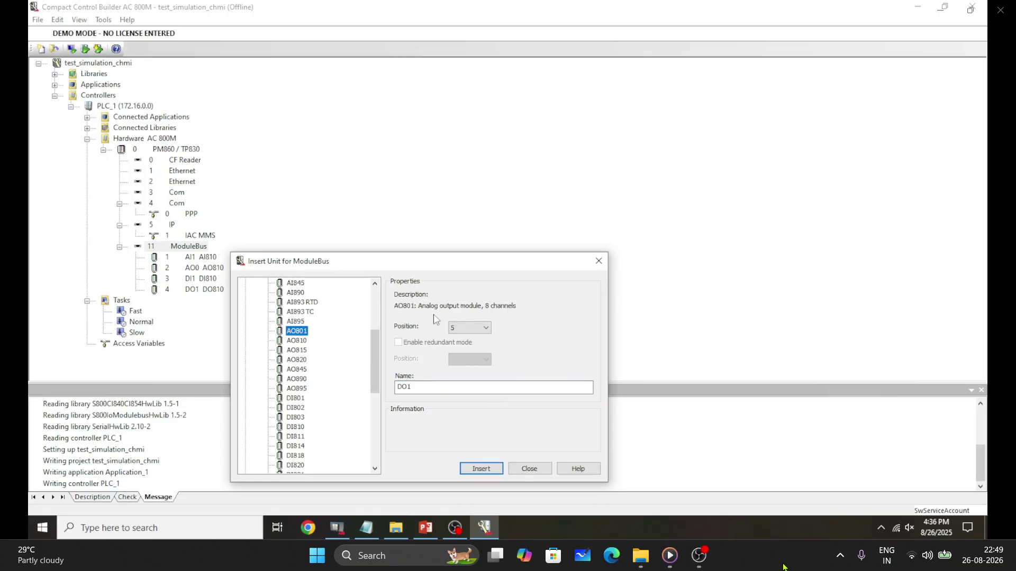
pyautogui.click(298, 380)
pyautogui.click(300, 329)
pyautogui.click(356, 322)
pyautogui.scroll(2, 310, 311)
pyautogui.click(309, 361)
pyautogui.click(309, 369)
pyautogui.click(295, 320)
pyautogui.click(295, 293)
pyautogui.scroll(2, 301, 305)
pyautogui.click(297, 341)
pyautogui.scroll(-10, 299, 381)
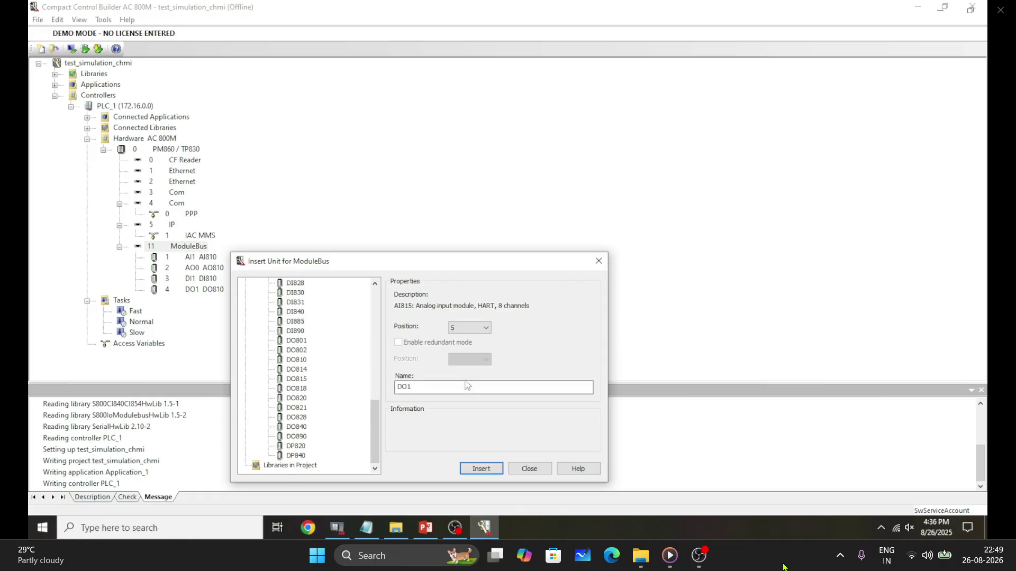
pyautogui.click(529, 469)
# Examine the inserted AI1, AO0, DI1 and DO1 modules under the ModuleBus.
pyautogui.click(204, 257)
pyautogui.click(204, 267)
pyautogui.click(203, 279)
pyautogui.click(212, 290)
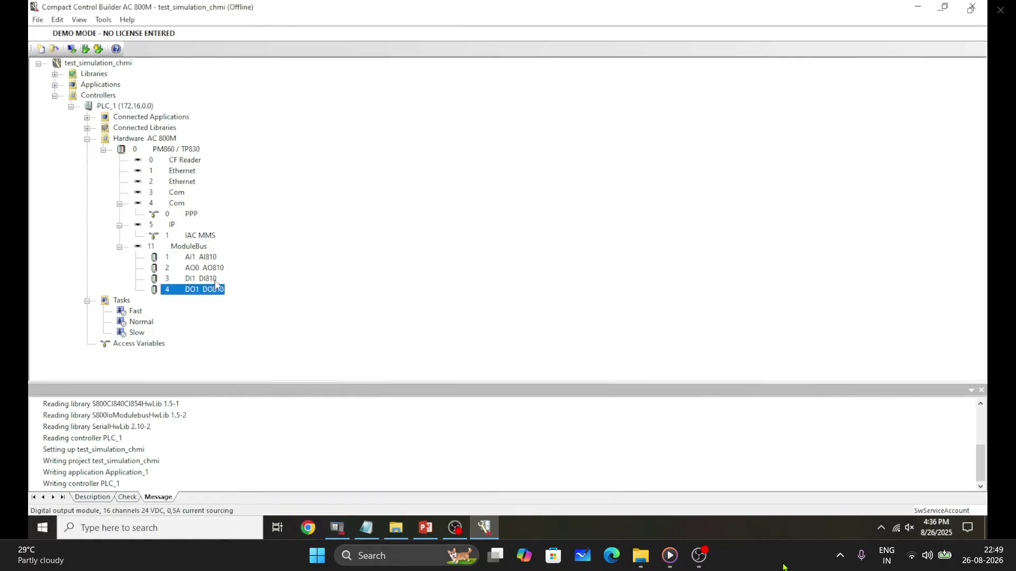
pyautogui.click(203, 258)
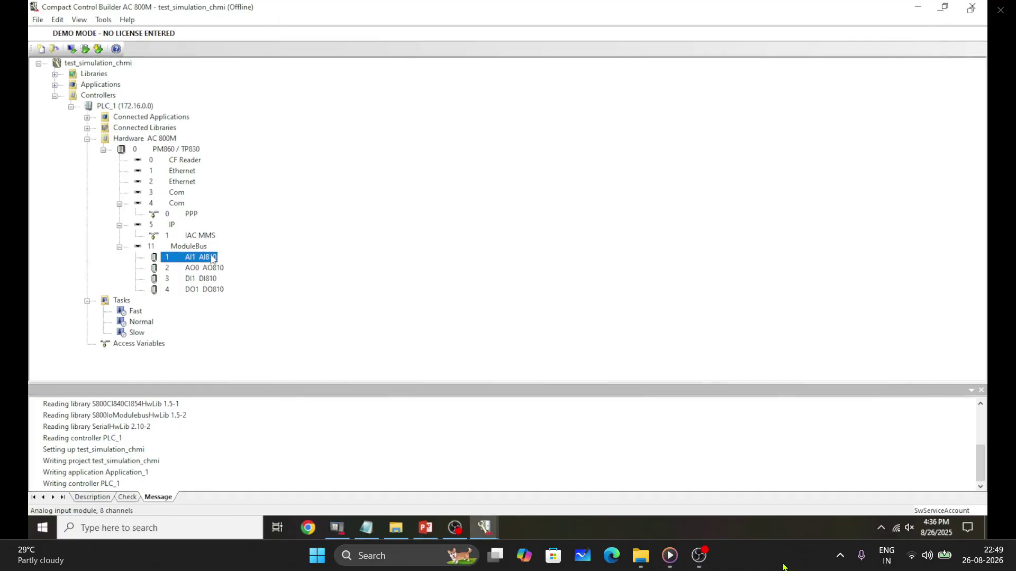
# Open the AI1 module's settings and select 4..20mA as the signal range of channel 1.
pyautogui.doubleClick(212, 258)
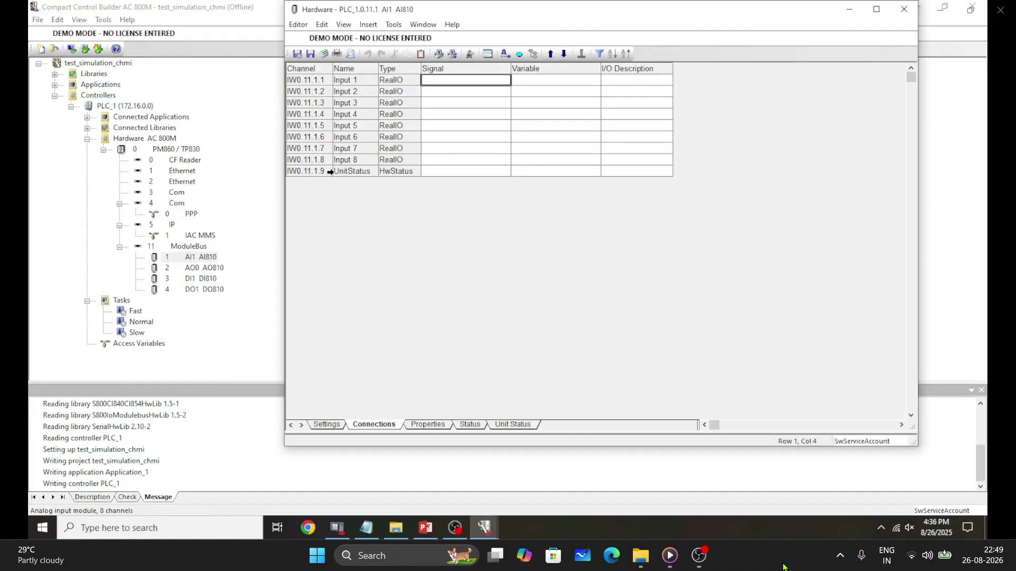
pyautogui.click(331, 423)
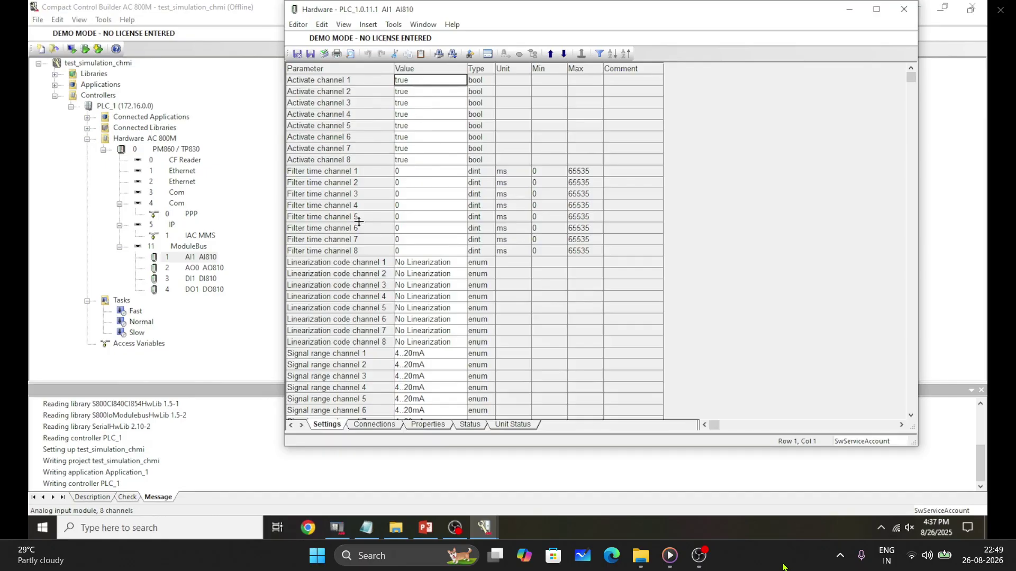
pyautogui.scroll(-2, 365, 275)
pyautogui.click(455, 288)
pyautogui.click(462, 287)
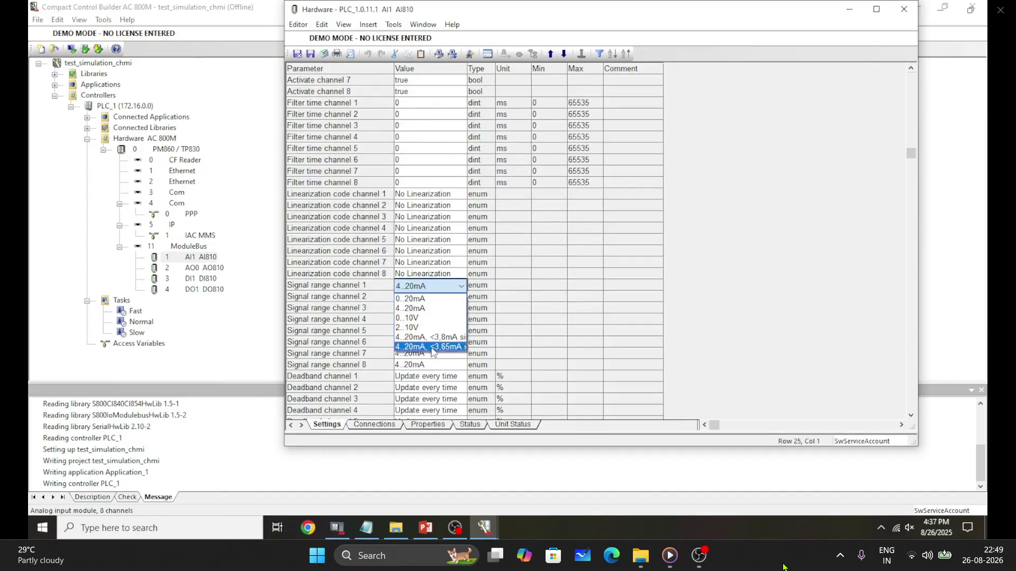
pyautogui.click(430, 308)
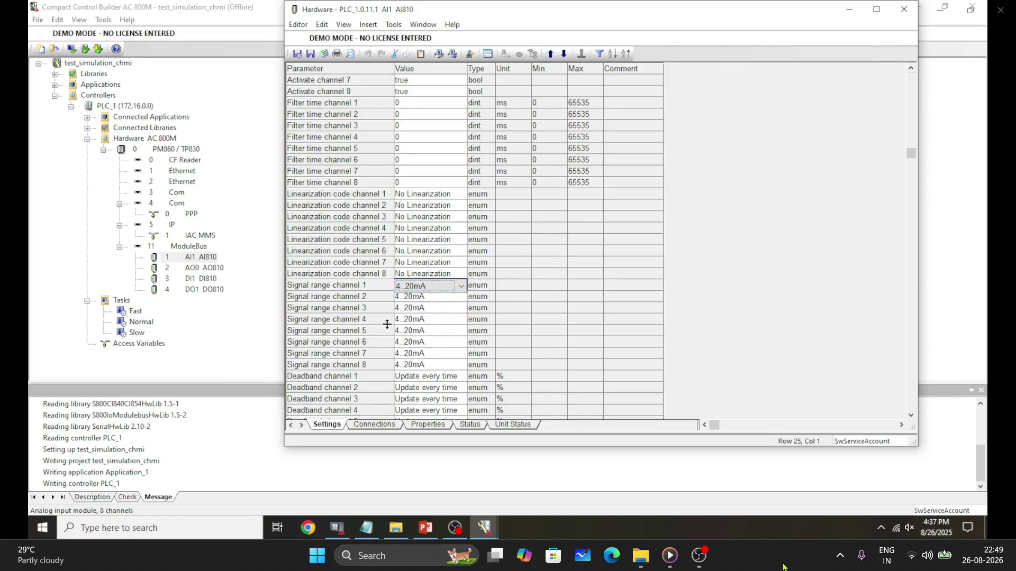
# Examine the AI1 module's connections, properties, status and unit status, then close its editor without applying changes.
pyautogui.click(377, 424)
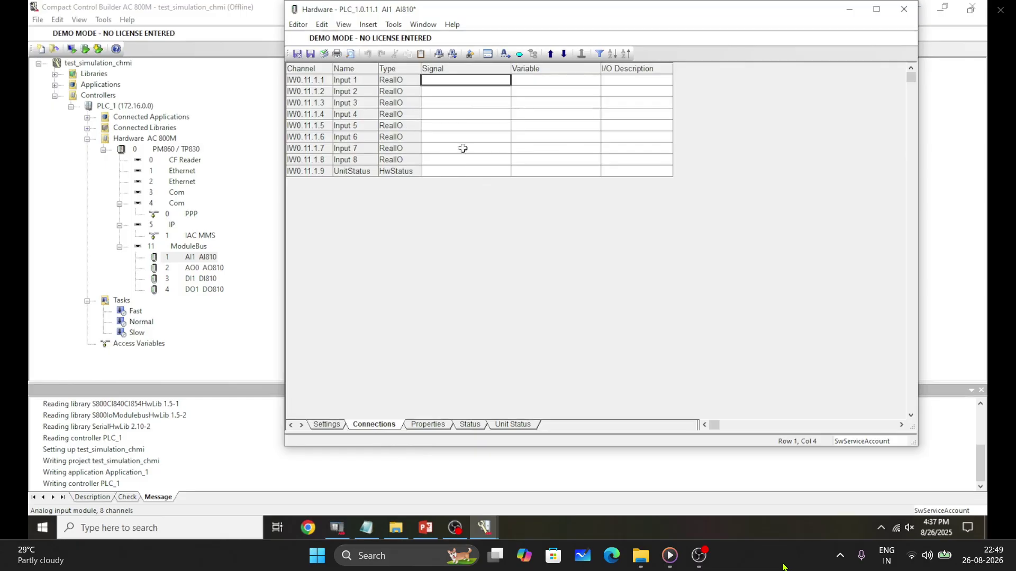
pyautogui.click(523, 81)
pyautogui.click(626, 80)
pyautogui.click(426, 424)
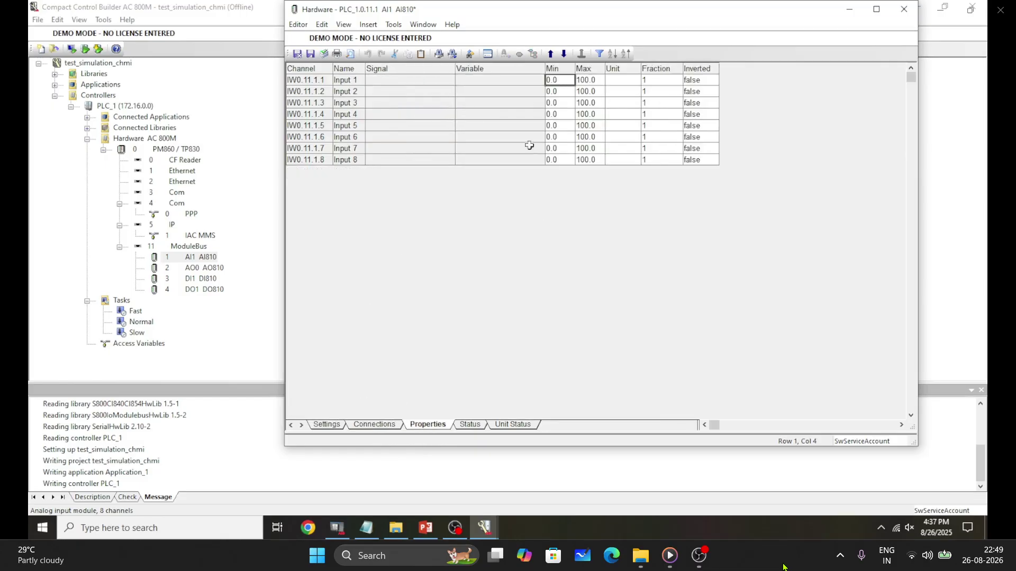
pyautogui.click(469, 425)
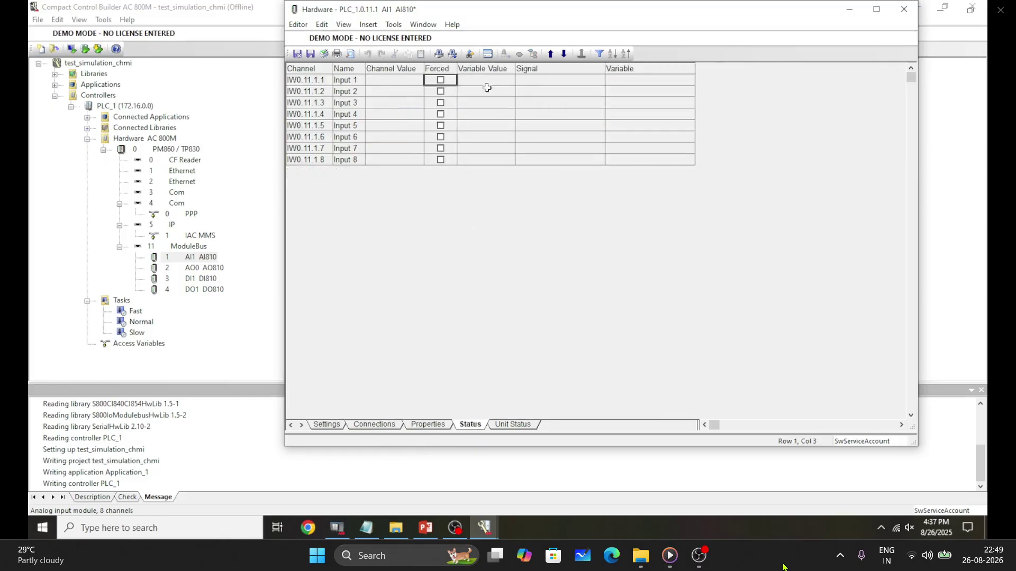
pyautogui.click(512, 425)
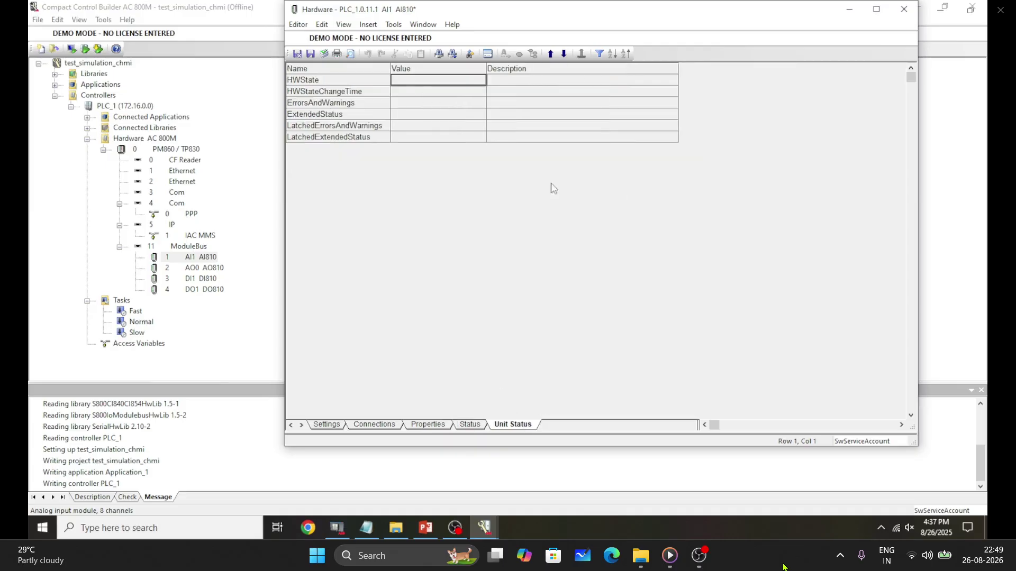
pyautogui.click(903, 9)
pyautogui.click(609, 259)
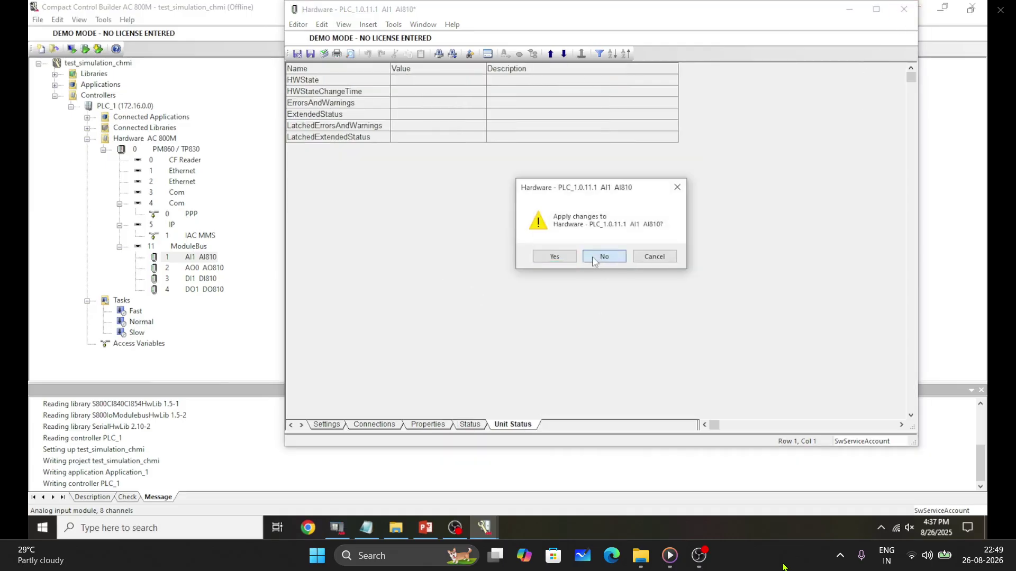
# Open the AO0 module's settings and set the signal range of channel 1 to 0..20mA.
pyautogui.doubleClick(211, 268)
pyautogui.click(332, 424)
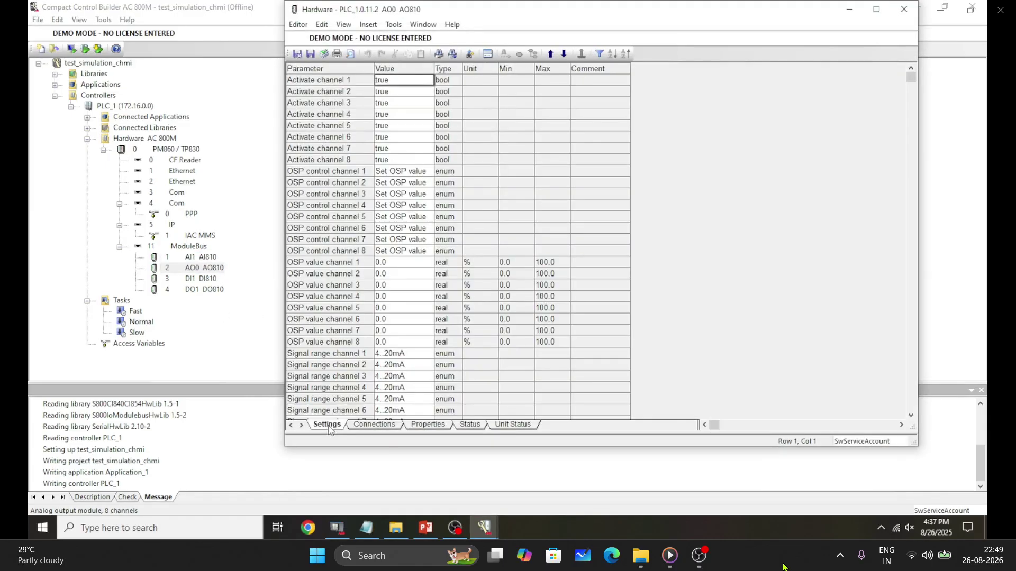
pyautogui.scroll(-1, 397, 310)
pyautogui.click(399, 330)
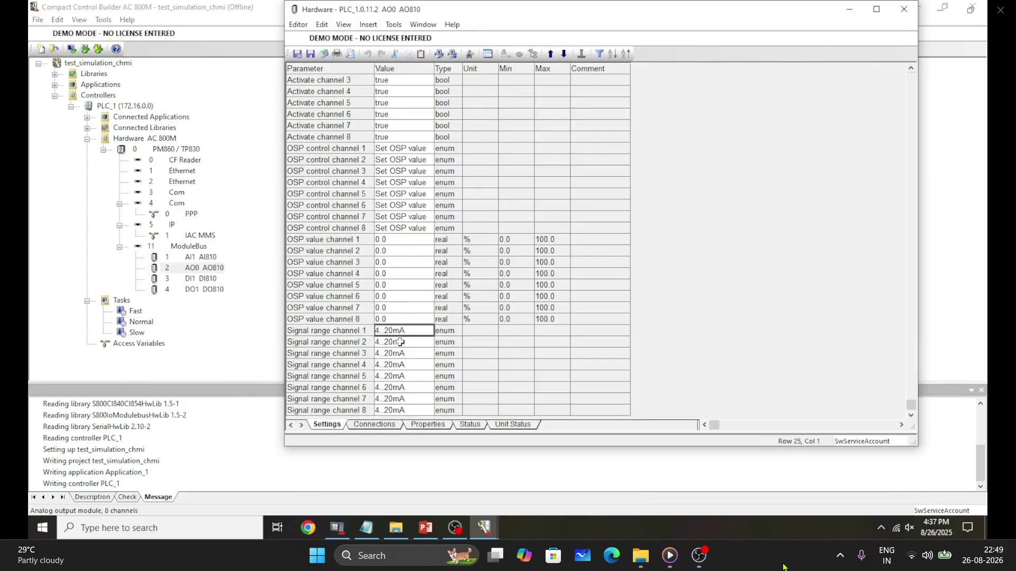
pyautogui.click(415, 333)
pyautogui.click(416, 332)
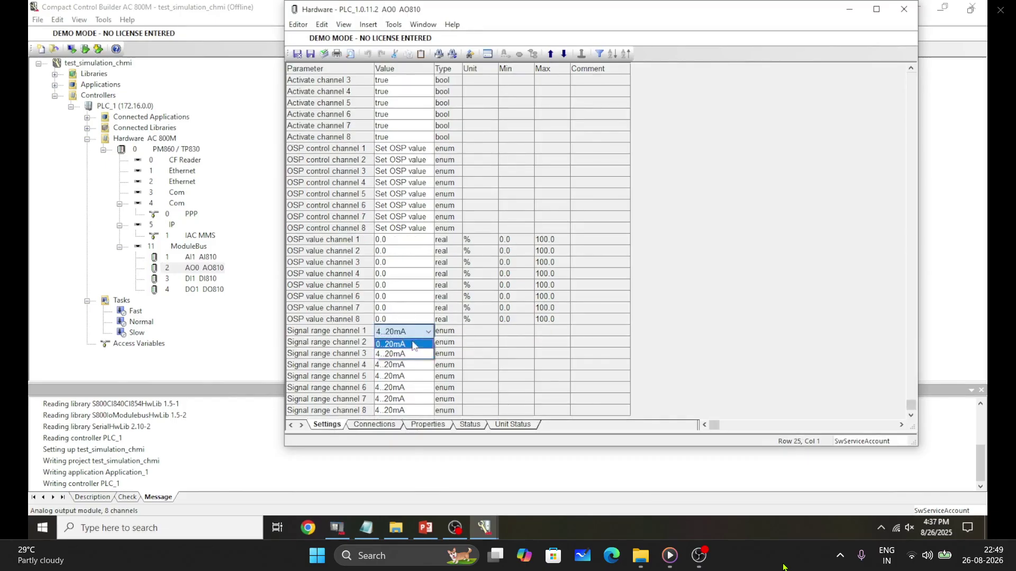
pyautogui.click(407, 344)
# Examine the AO0 module's channel connections, properties, status and unit status.
pyautogui.click(393, 425)
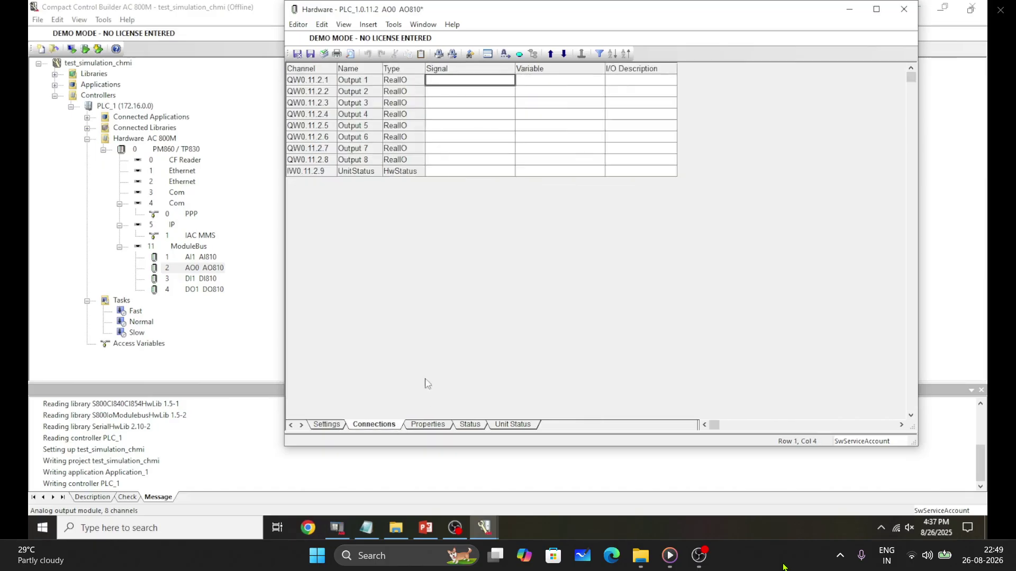
pyautogui.click(425, 425)
pyautogui.click(471, 426)
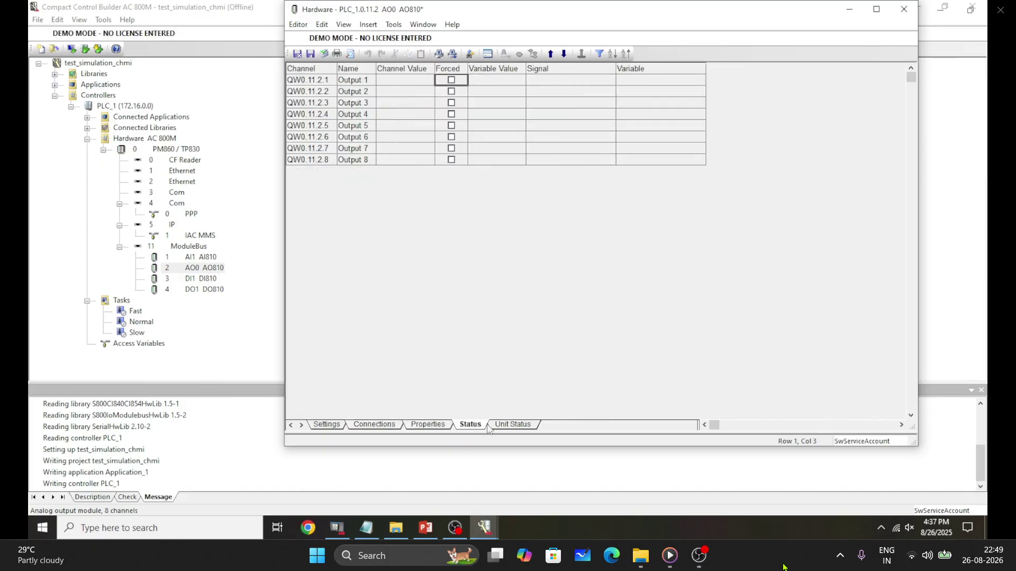
pyautogui.click(510, 424)
pyautogui.click(427, 425)
pyautogui.click(385, 425)
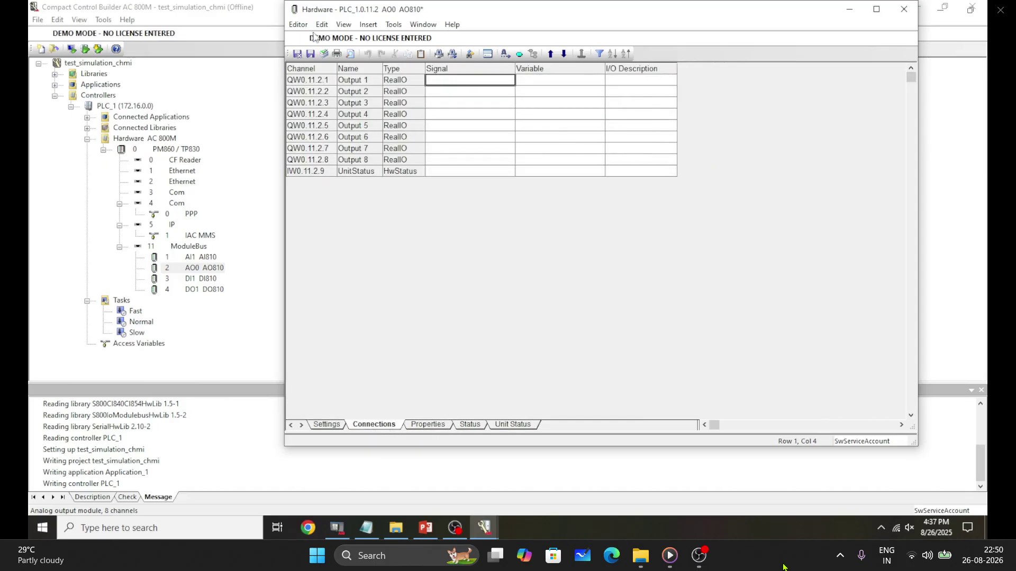
# Close the AO0 module's editor, then open the DI1 module's editor and examine its settings.
pyautogui.click(904, 13)
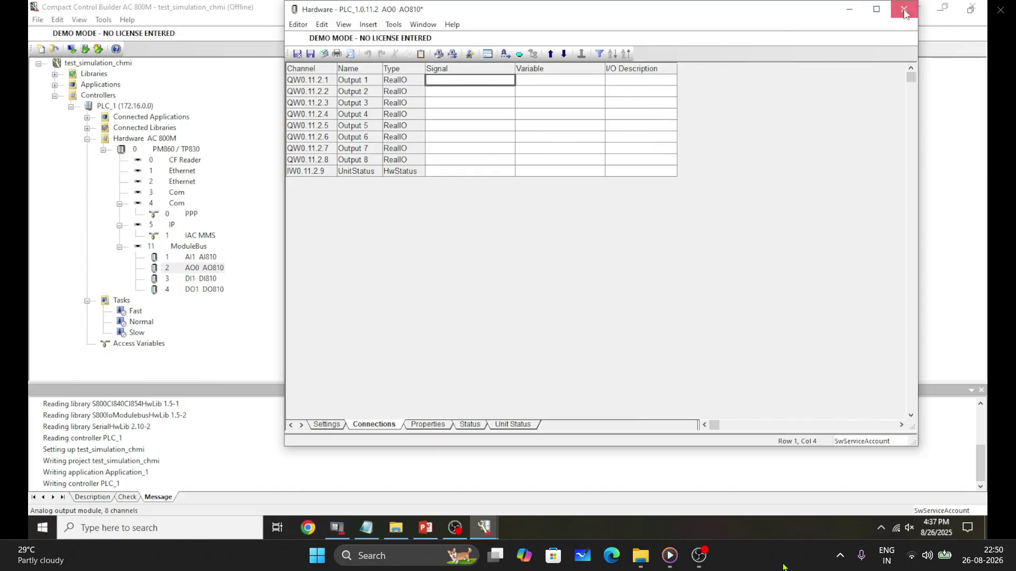
pyautogui.click(598, 256)
pyautogui.doubleClick(212, 279)
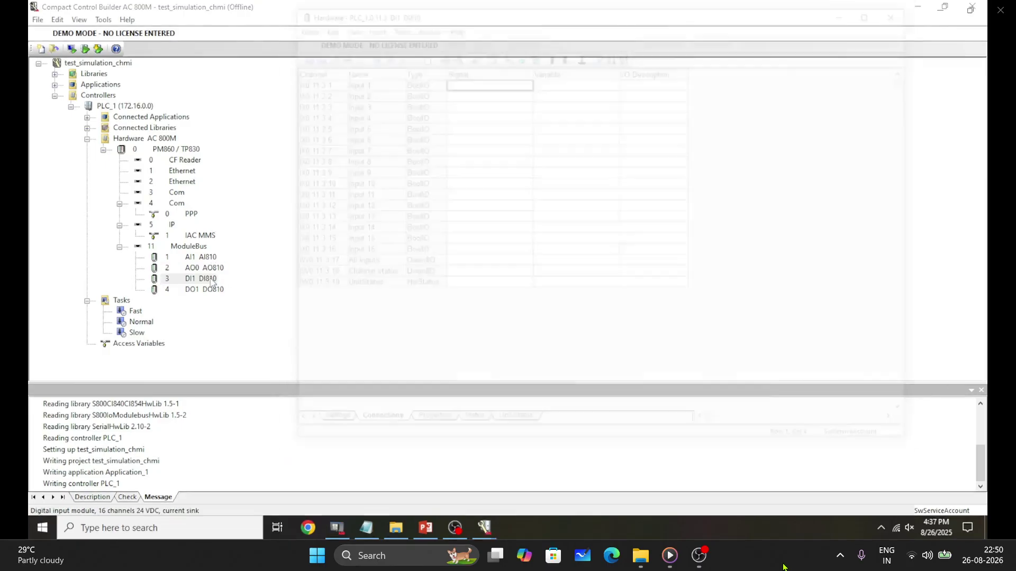
pyautogui.click(328, 425)
pyautogui.scroll(-7, 430, 123)
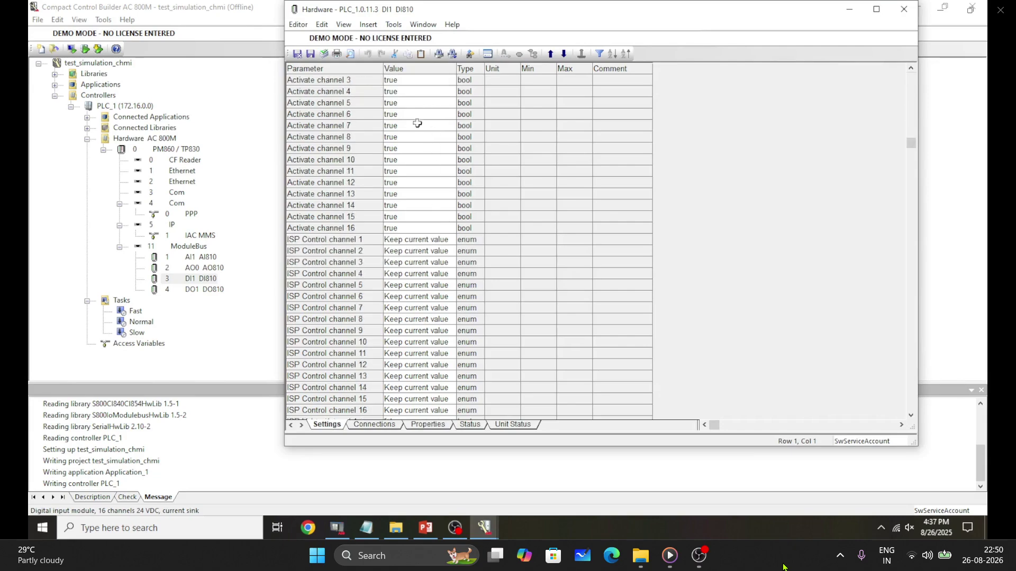
# Examine the DI1 module's channel connections, properties and unit status, then close its editor.
pyautogui.click(374, 425)
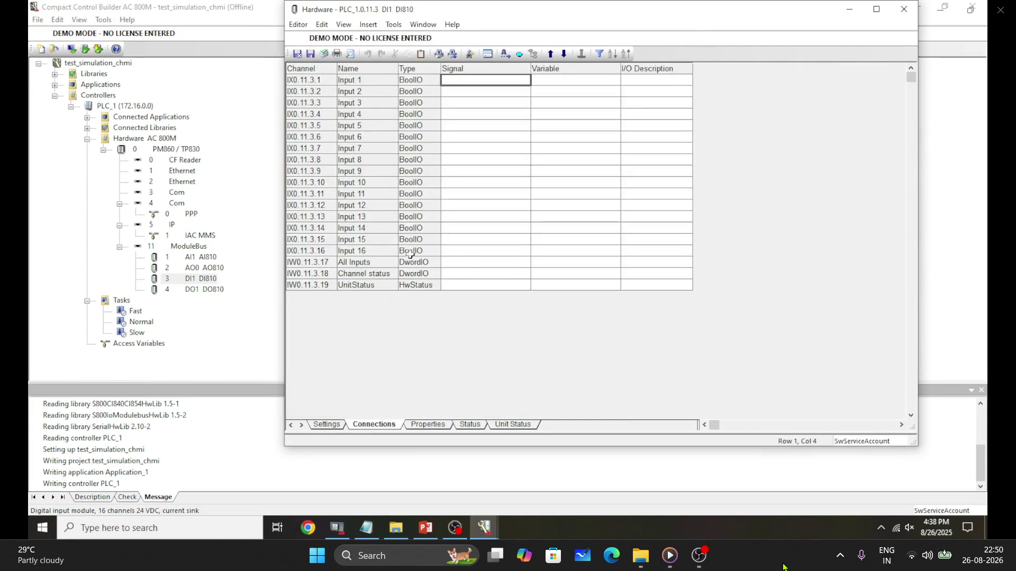
pyautogui.click(433, 425)
pyautogui.click(512, 425)
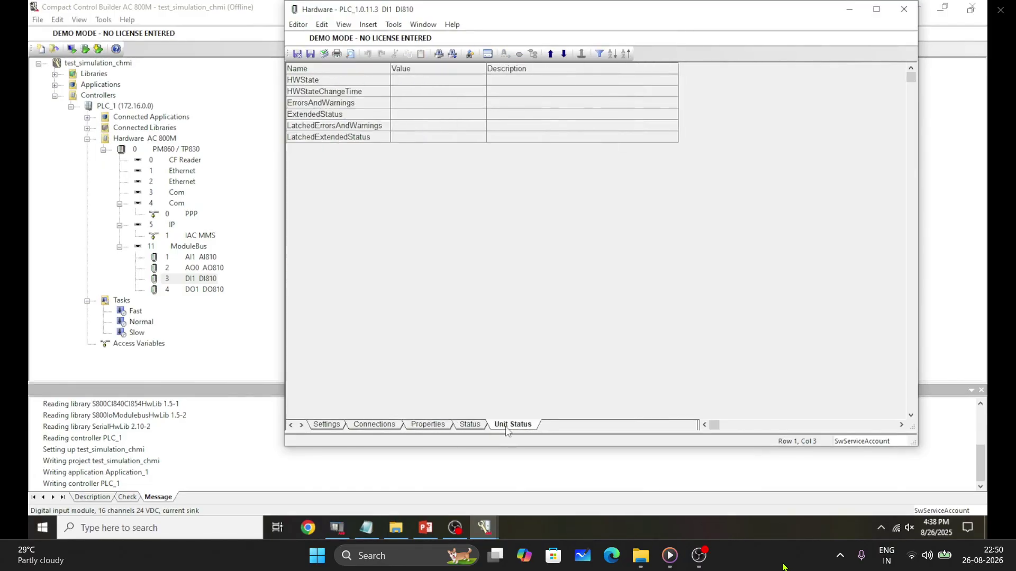
pyautogui.click(326, 425)
pyautogui.click(375, 427)
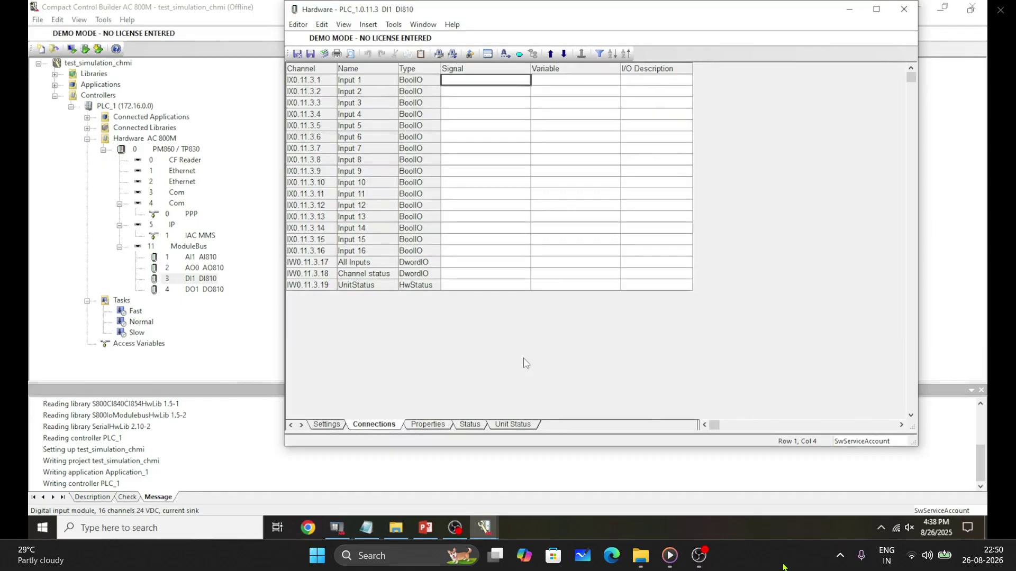
pyautogui.click(903, 9)
# Examine the DO1 module's settings, connections, properties, status and unit status, then close its editor.
pyautogui.doubleClick(203, 290)
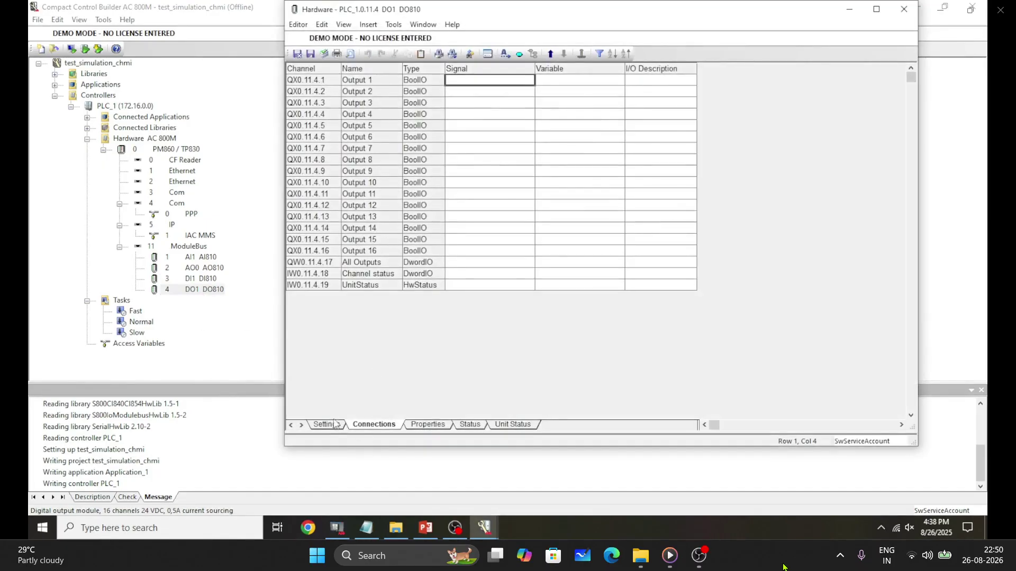
pyautogui.click(328, 425)
pyautogui.scroll(-3, 402, 310)
pyautogui.scroll(-3, 402, 311)
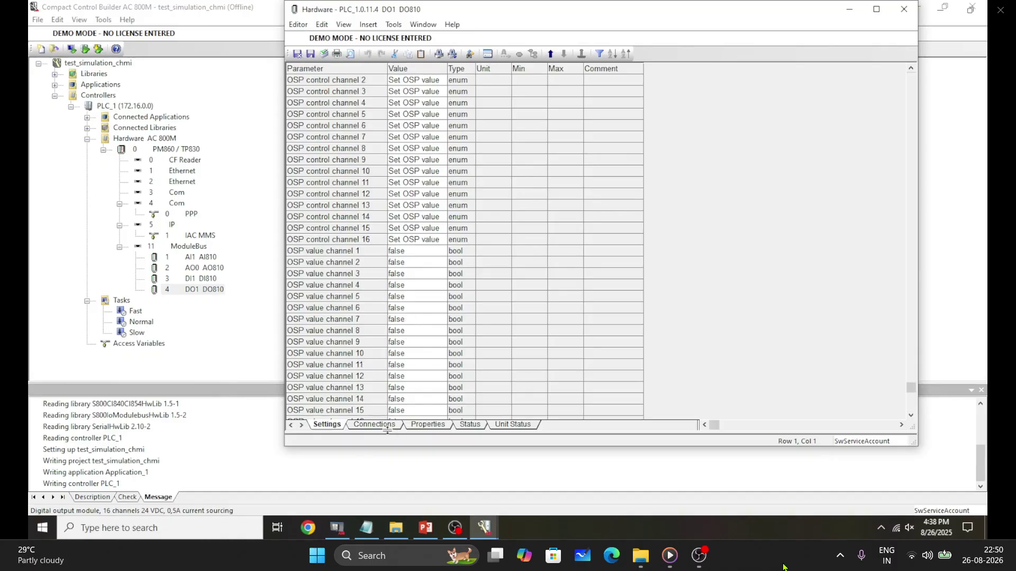
pyautogui.click(374, 424)
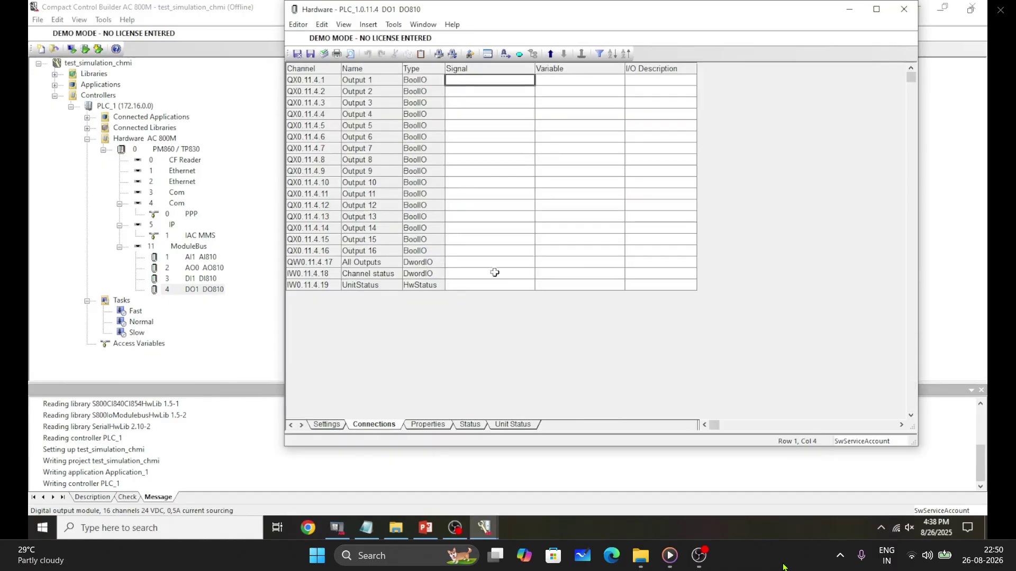
pyautogui.click(433, 425)
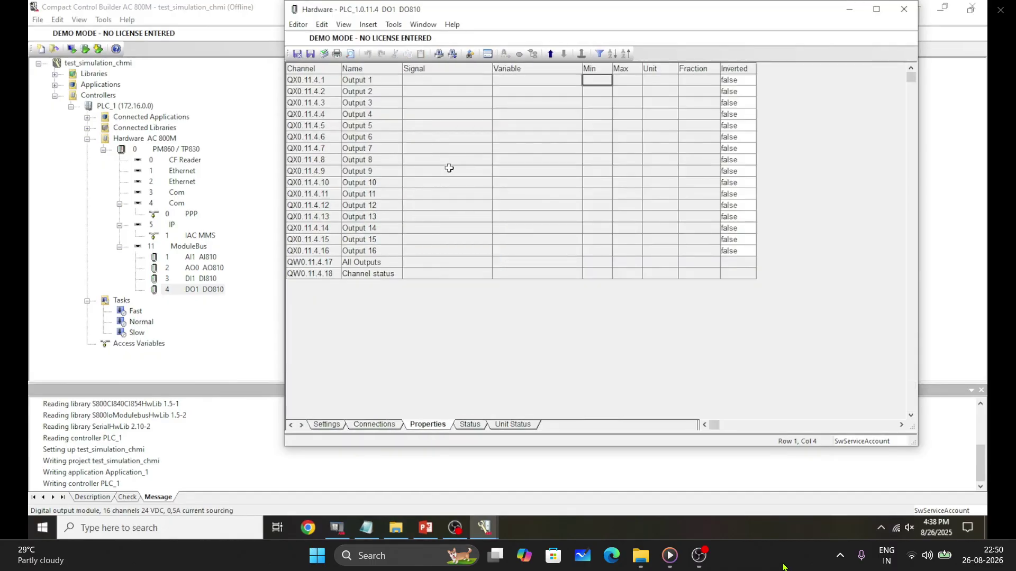
pyautogui.click(468, 424)
pyautogui.click(512, 425)
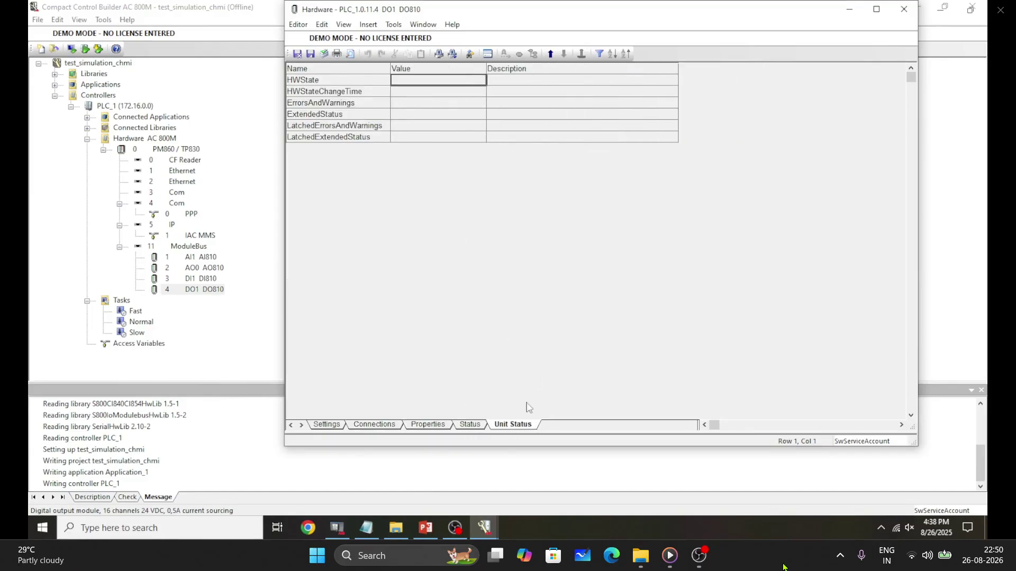
pyautogui.click(428, 425)
pyautogui.click(326, 425)
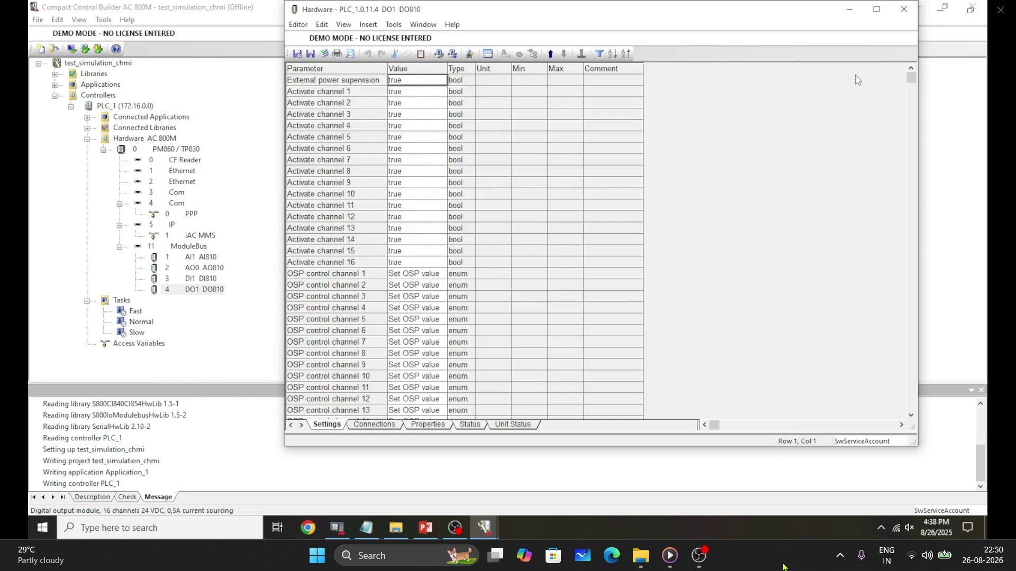
pyautogui.click(904, 9)
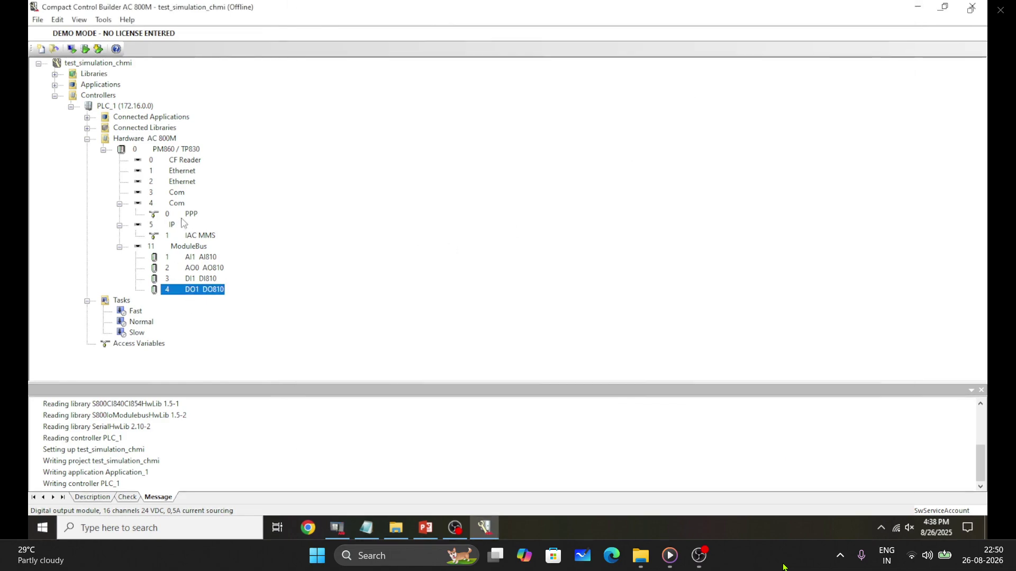
# Expand PLC_1's connected libraries and connected applications in the project tree and examine their entries.
pyautogui.click(88, 128)
pyautogui.click(132, 140)
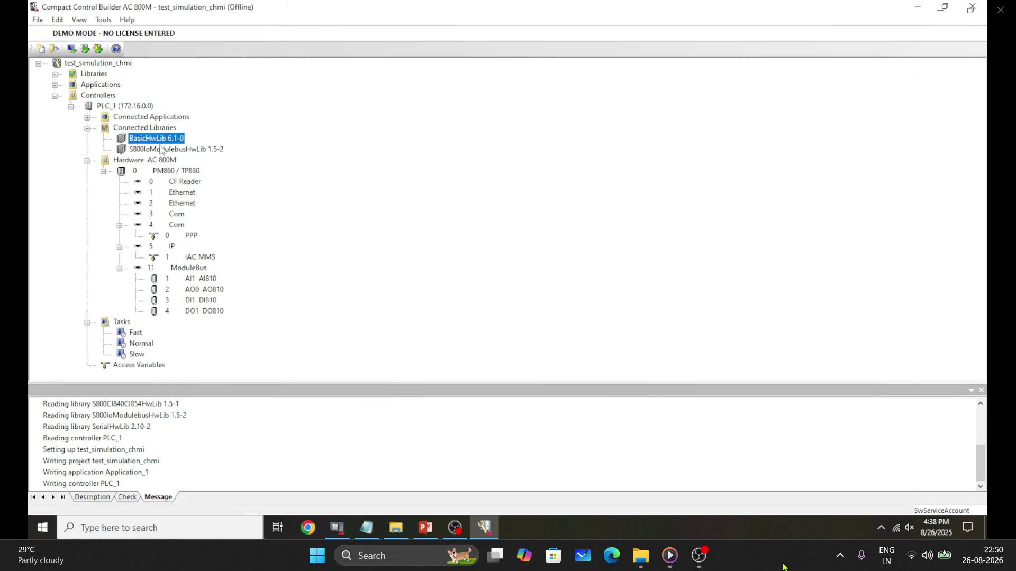
pyautogui.click(168, 151)
pyautogui.click(87, 117)
pyautogui.click(132, 129)
pyautogui.click(108, 117)
# Expand Application_1 and examine its connected library and its diagrams, including the contents of Diagram3.
pyautogui.click(55, 85)
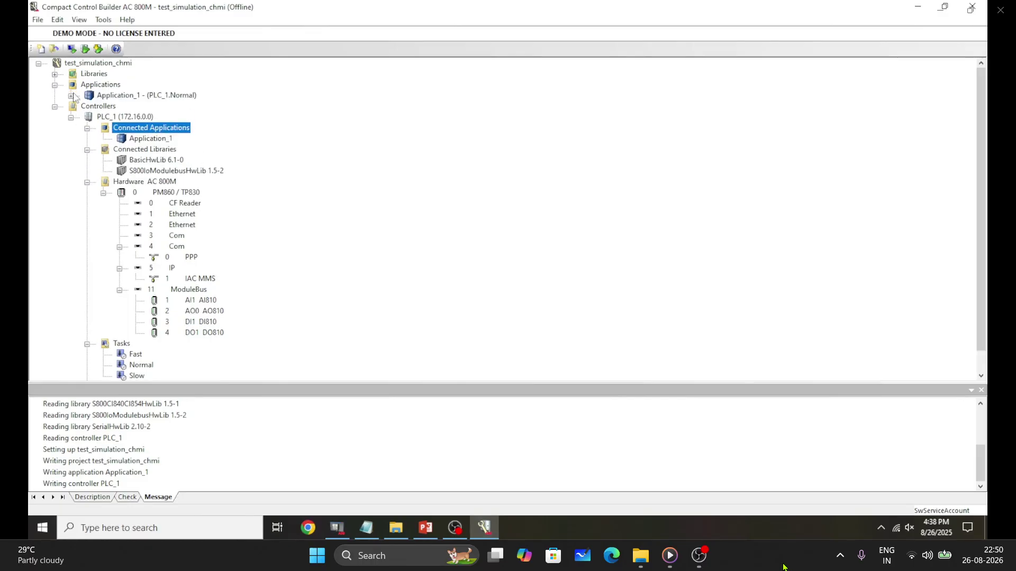
pyautogui.click(71, 95)
pyautogui.click(87, 106)
pyautogui.click(150, 117)
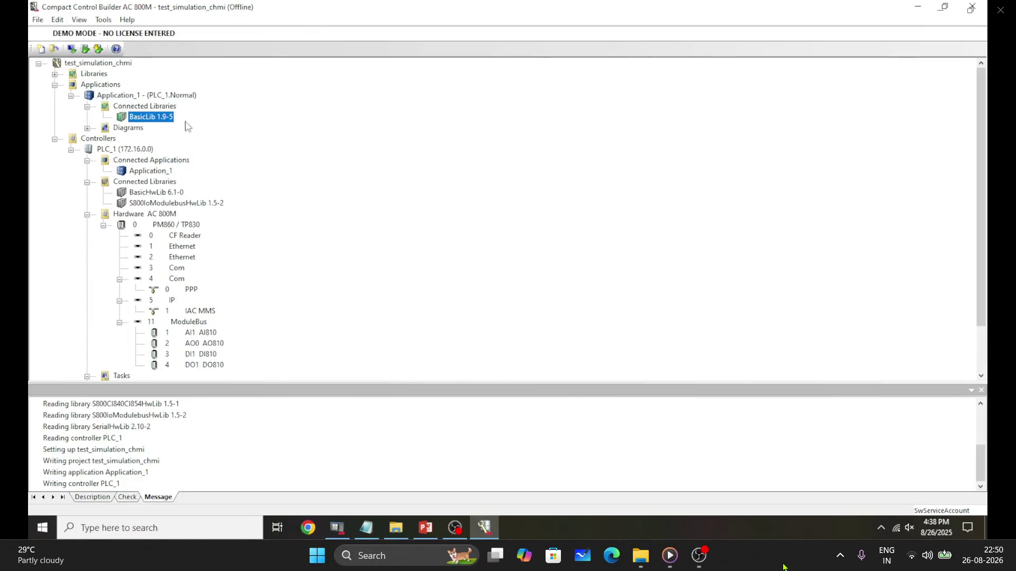
pyautogui.click(87, 128)
pyautogui.click(104, 160)
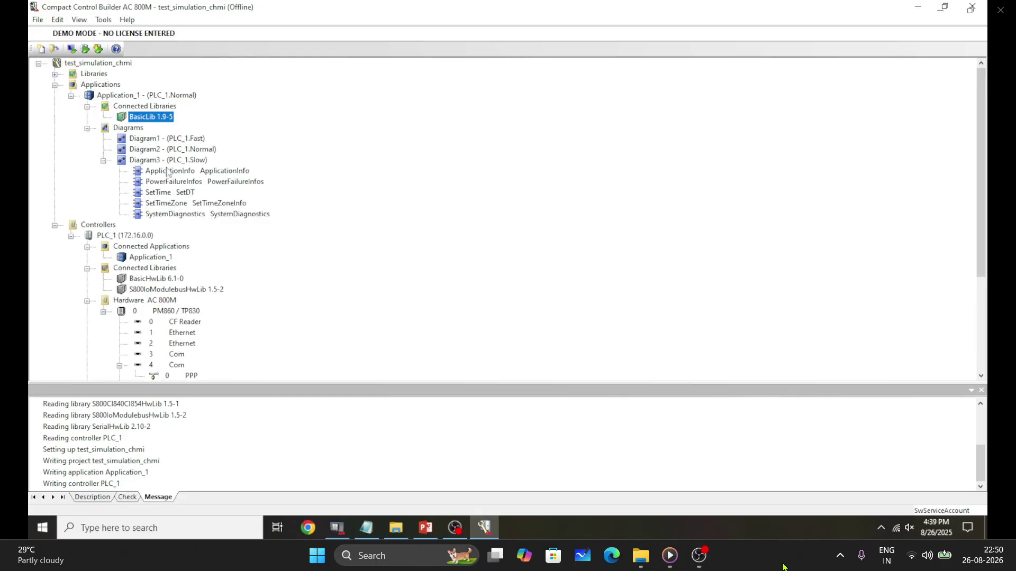
pyautogui.click(153, 139)
pyautogui.click(154, 149)
pyautogui.click(149, 161)
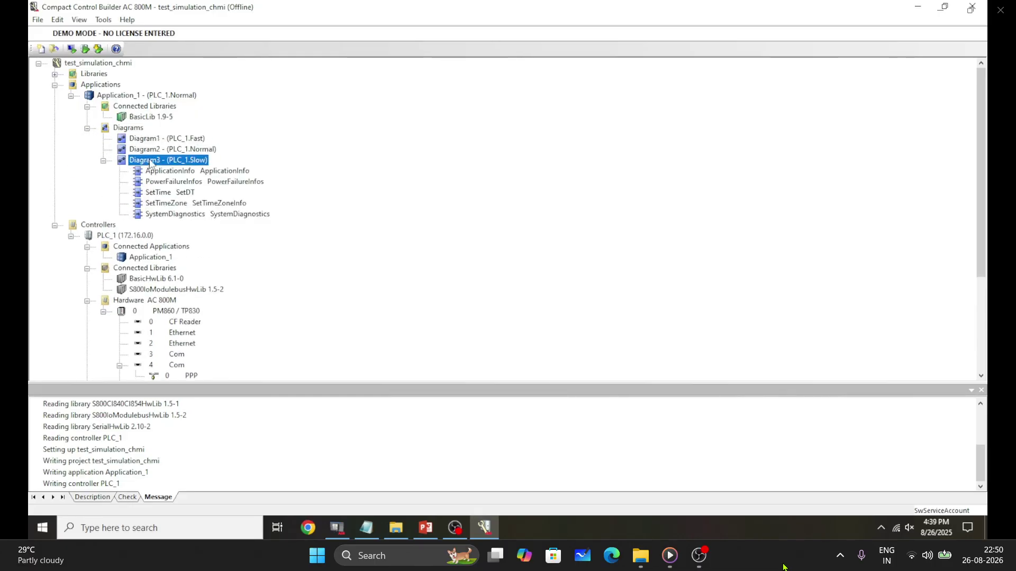
# Expand the project's System library and look through its data types and functions.
pyautogui.click(55, 75)
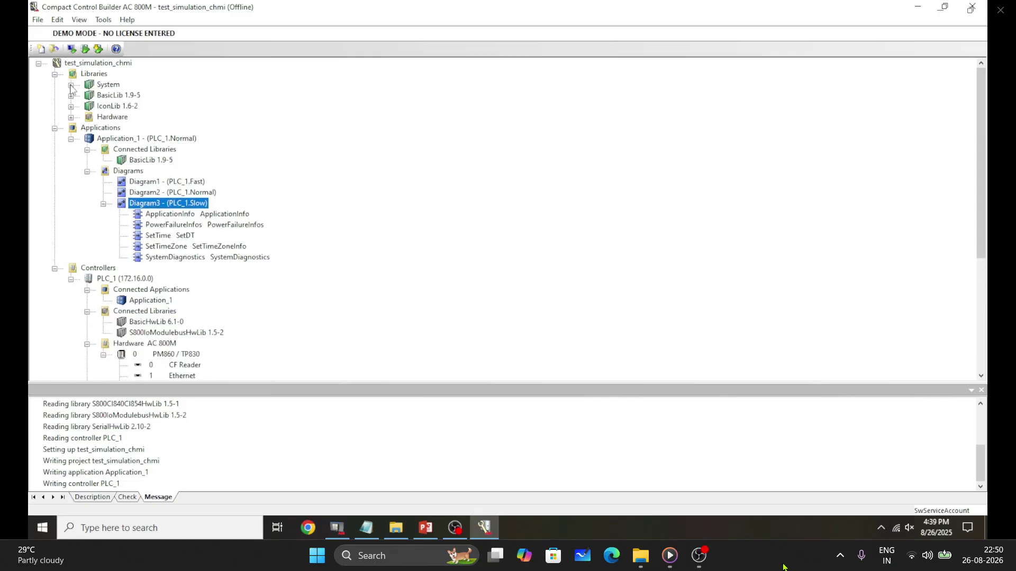
pyautogui.click(71, 86)
pyautogui.click(87, 96)
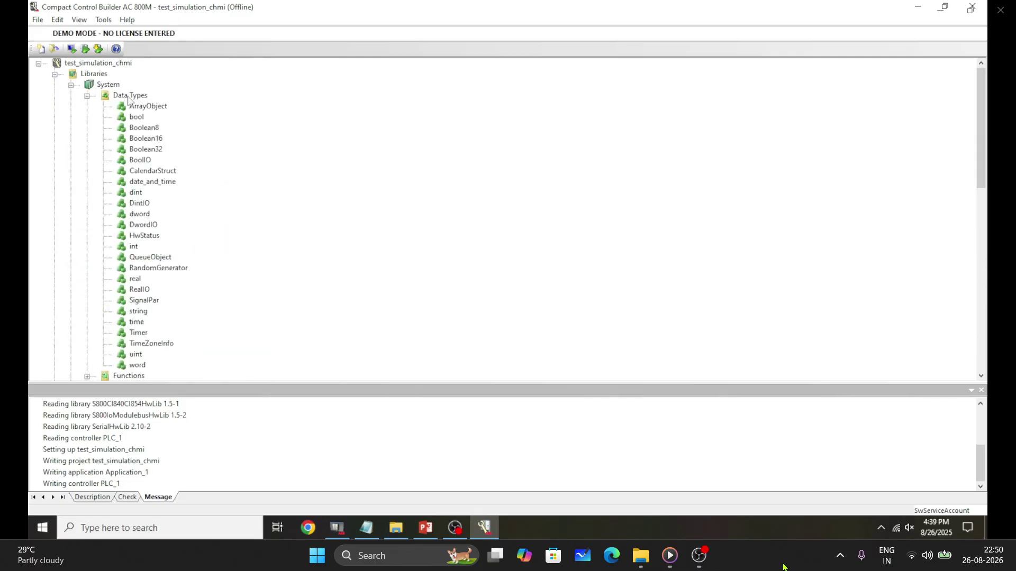
pyautogui.scroll(-3, 150, 164)
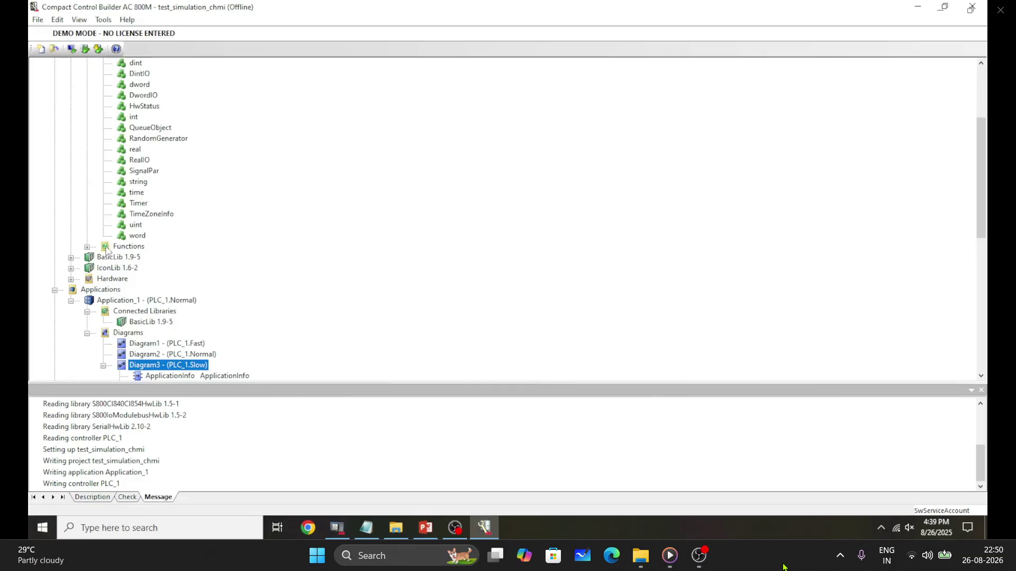
pyautogui.doubleClick(102, 248)
pyautogui.scroll(-20, 150, 106)
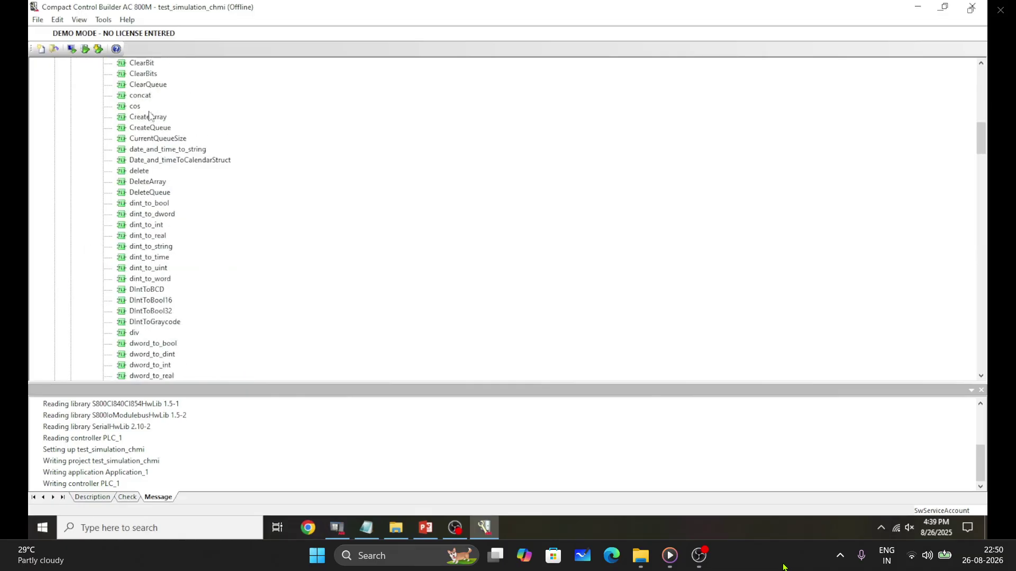
pyautogui.scroll(-20, 161, 176)
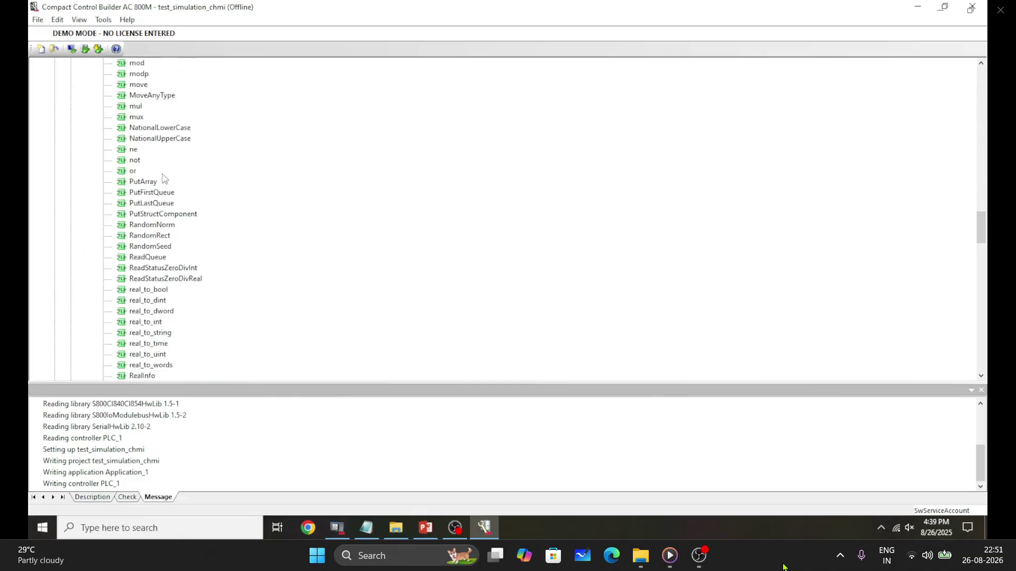
pyautogui.scroll(-10, 163, 179)
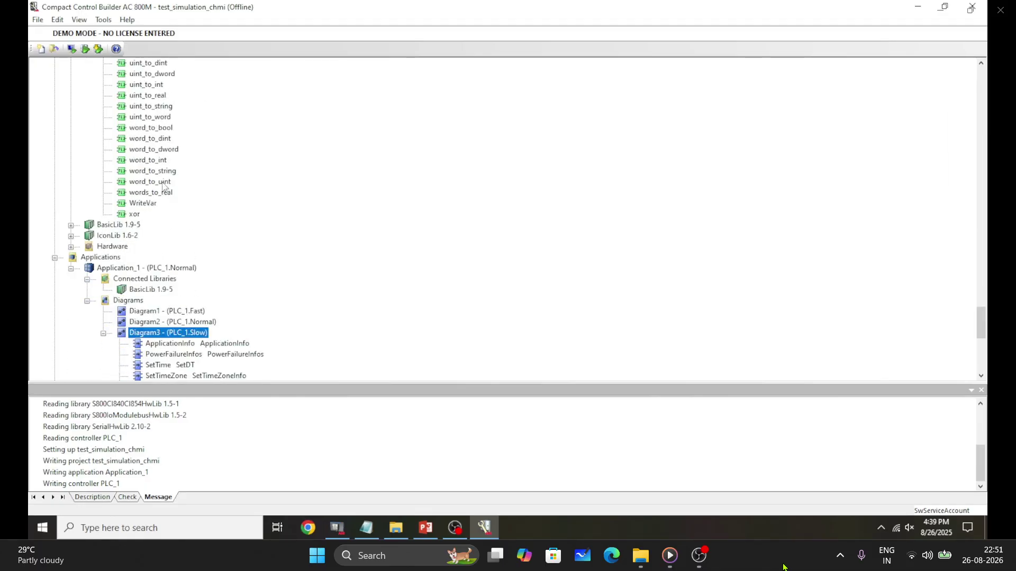
# Expand BasicLib and look through its connected libraries, data types and function block types.
pyautogui.click(70, 224)
pyautogui.scroll(-4, 76, 231)
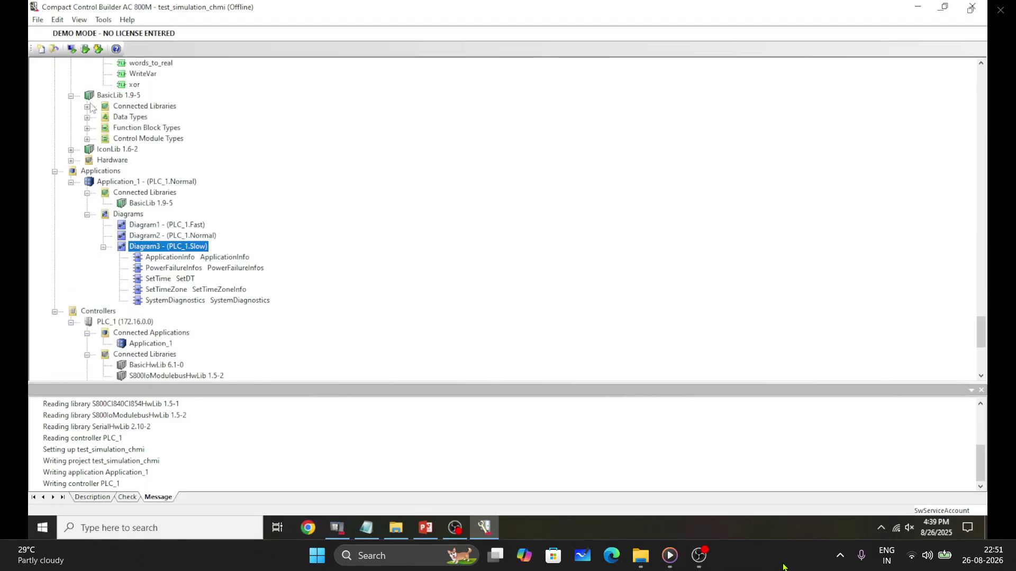
pyautogui.click(86, 106)
pyautogui.click(87, 128)
pyautogui.scroll(-1, 139, 112)
pyautogui.scroll(2, 139, 112)
pyautogui.scroll(-9, 140, 113)
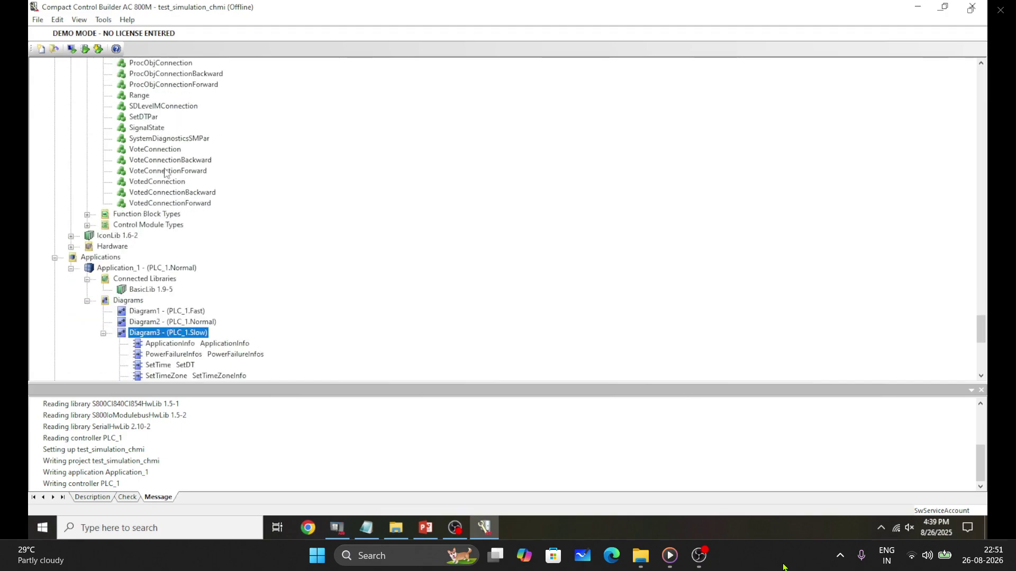
pyautogui.click(87, 214)
pyautogui.scroll(-3, 121, 160)
pyautogui.scroll(7, 120, 160)
pyautogui.scroll(-2, 121, 159)
pyautogui.click(88, 129)
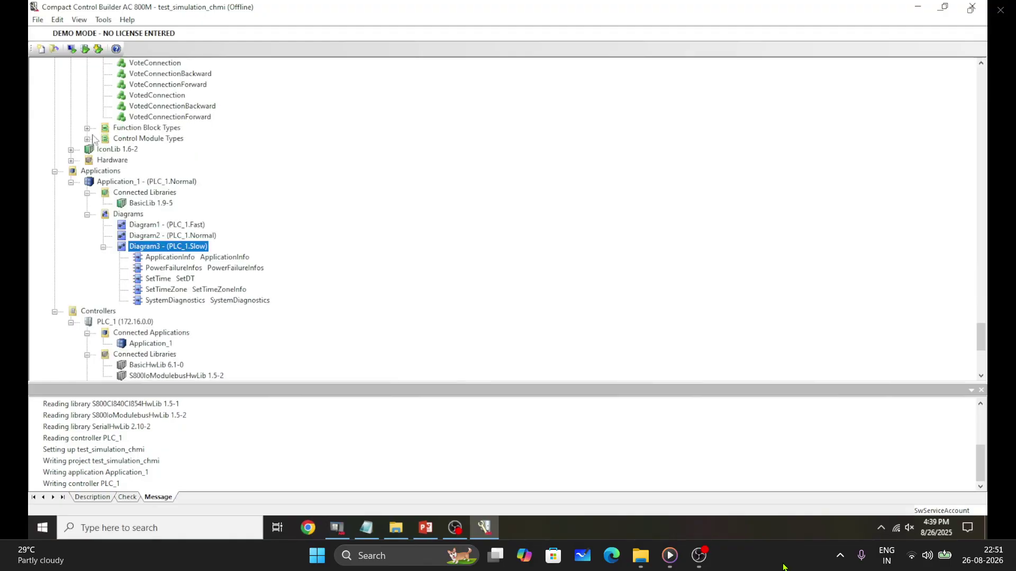
# Expand IconLib and look through its control module types.
pyautogui.doubleClick(89, 150)
pyautogui.click(87, 171)
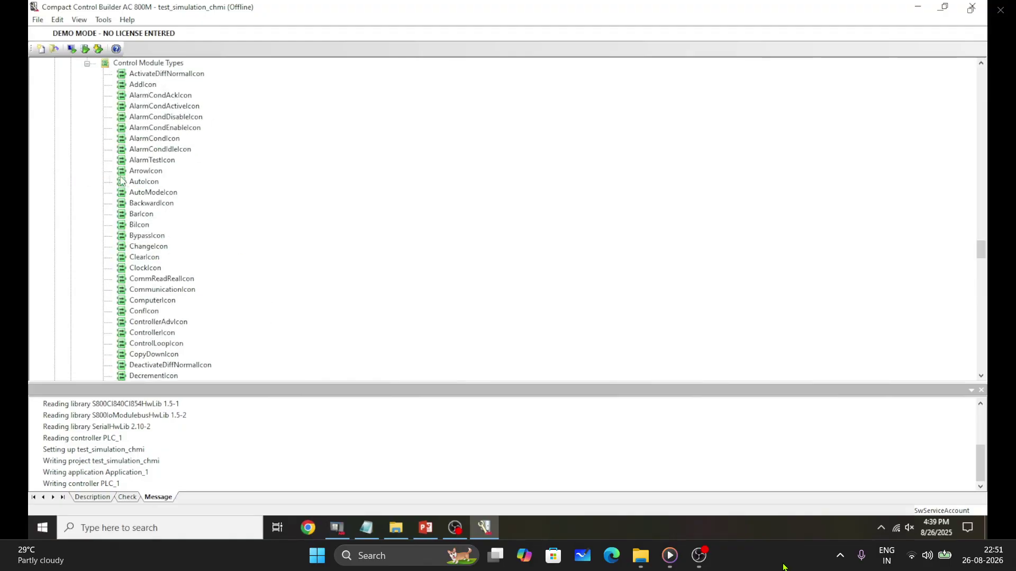
pyautogui.scroll(-10, 197, 123)
pyautogui.scroll(-20, 200, 130)
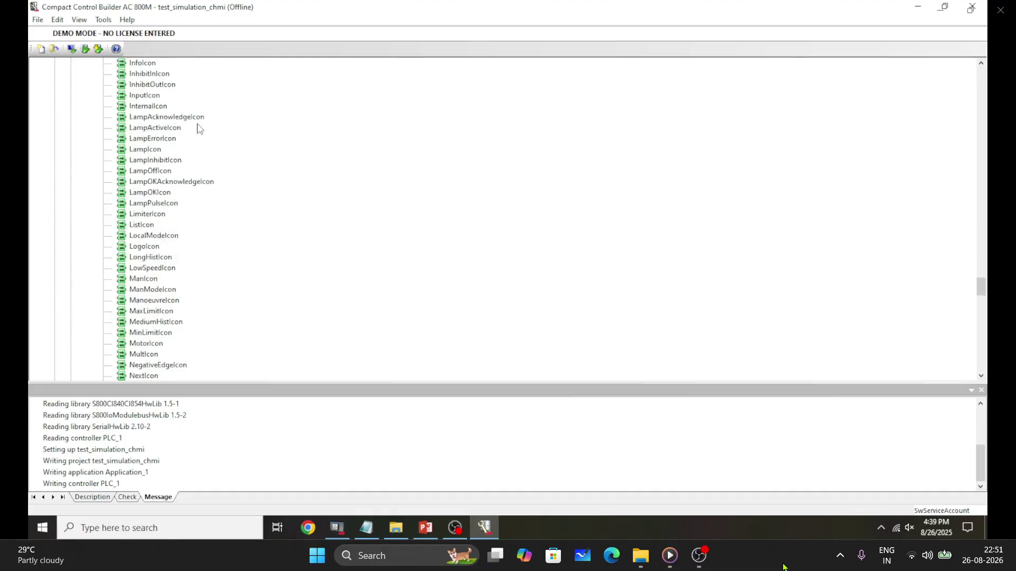
pyautogui.click(203, 161)
pyautogui.scroll(2, 203, 166)
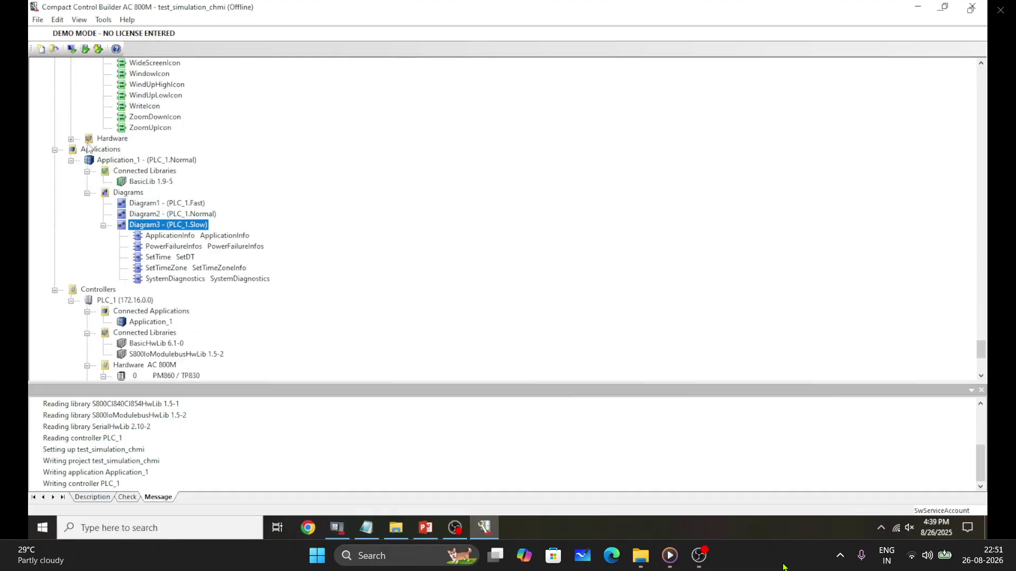
# Expand the Hardware branch of the project's libraries and examine the hardware libraries it contains.
pyautogui.click(71, 139)
pyautogui.click(128, 150)
pyautogui.press('Left')
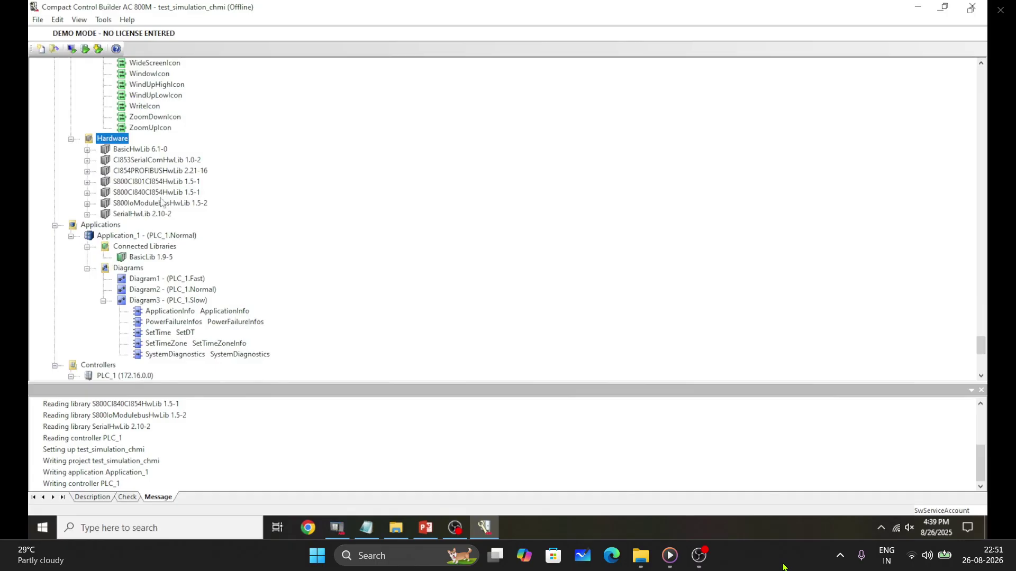
pyautogui.scroll(5, 137, 154)
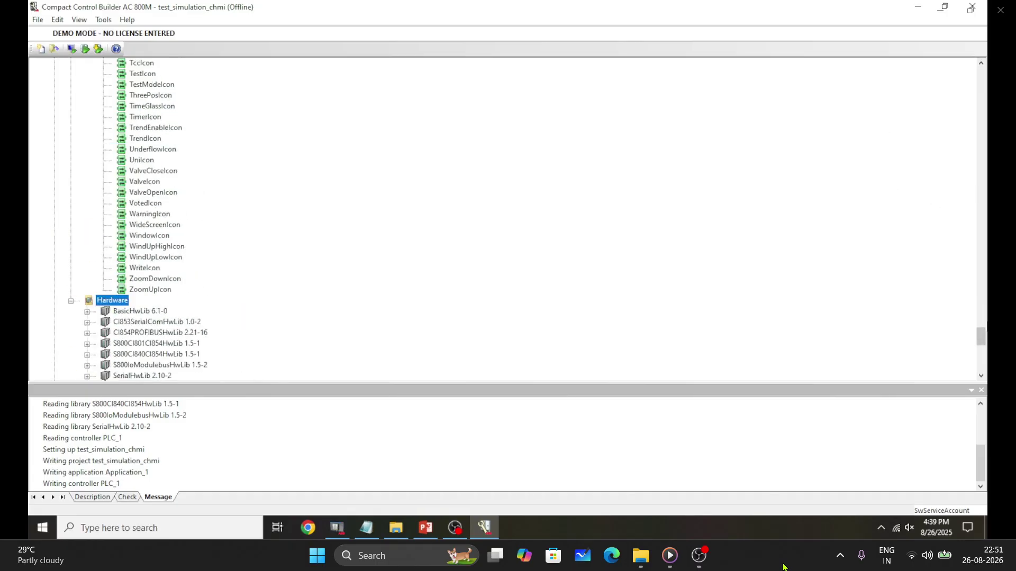
# Collapse the Libraries and Applications branches of the project tree.
pyautogui.moveTo(980, 337); pyautogui.dragTo(938, 79)
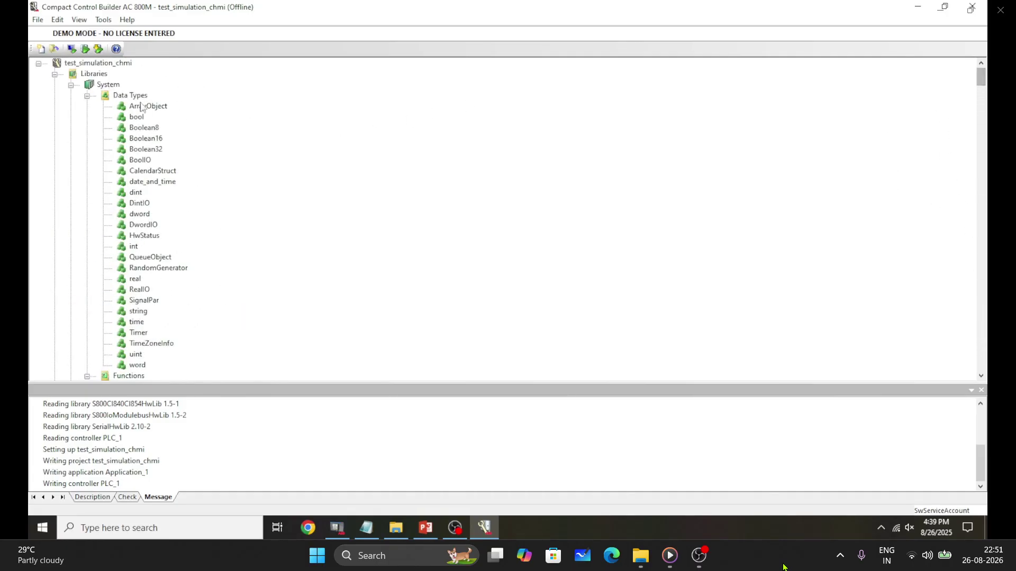
pyautogui.click(87, 96)
pyautogui.click(54, 74)
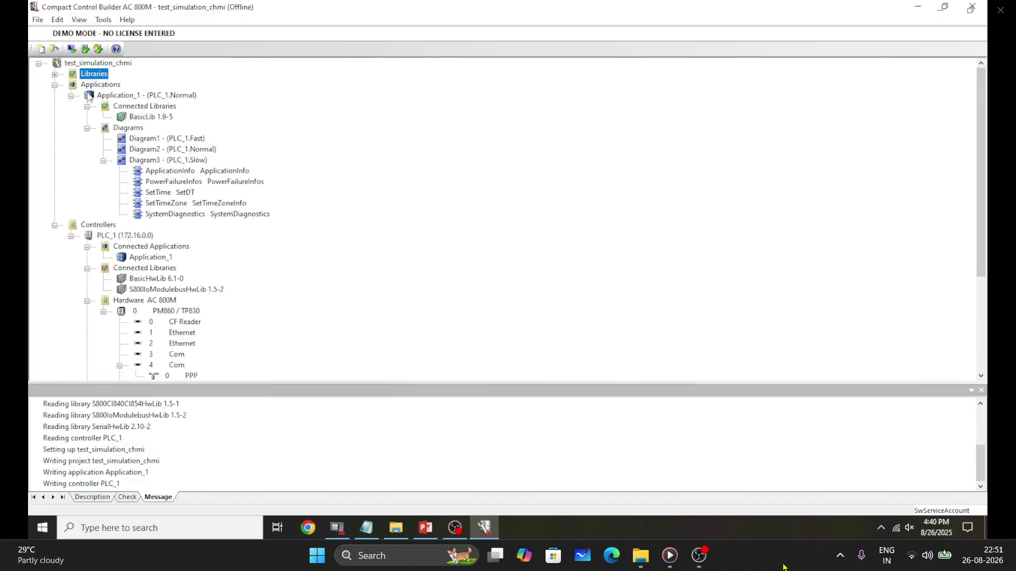
pyautogui.click(55, 85)
# Check the dialog for creating a new library and browse the system library files available for insertion, adding nothing to the project.
pyautogui.rightClick(92, 76)
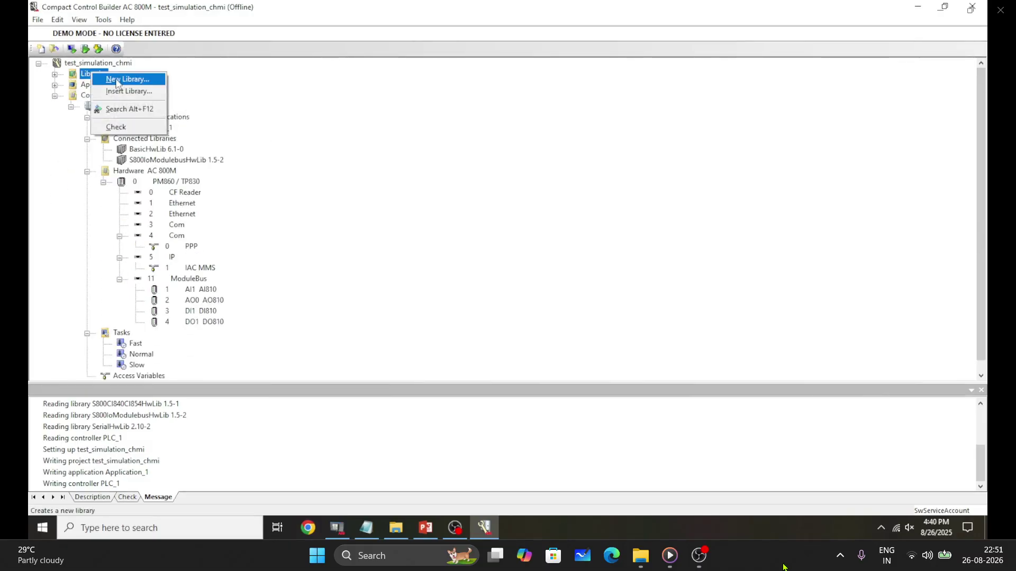
pyautogui.click(116, 80)
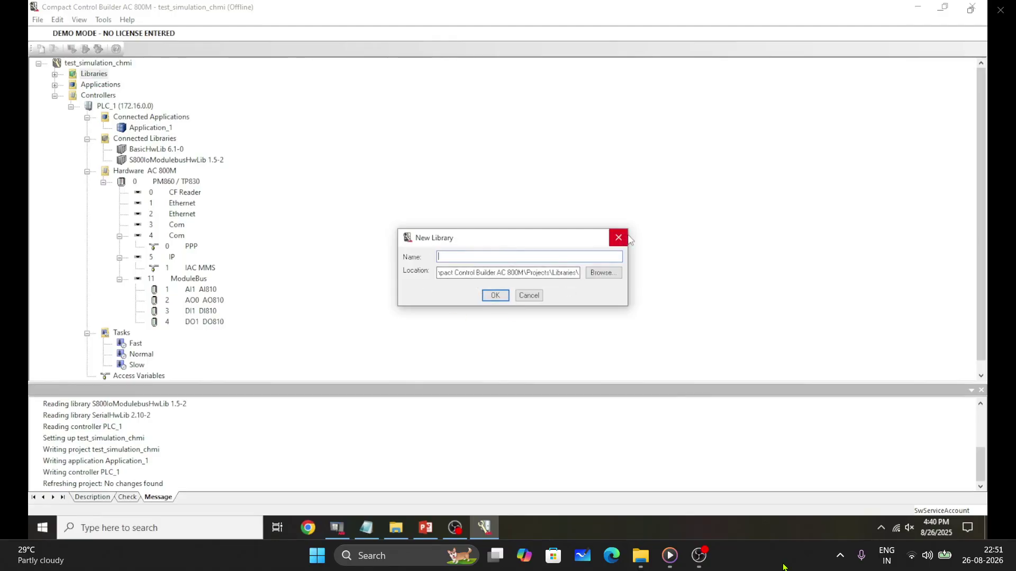
pyautogui.click(618, 238)
pyautogui.rightClick(95, 76)
pyautogui.click(125, 91)
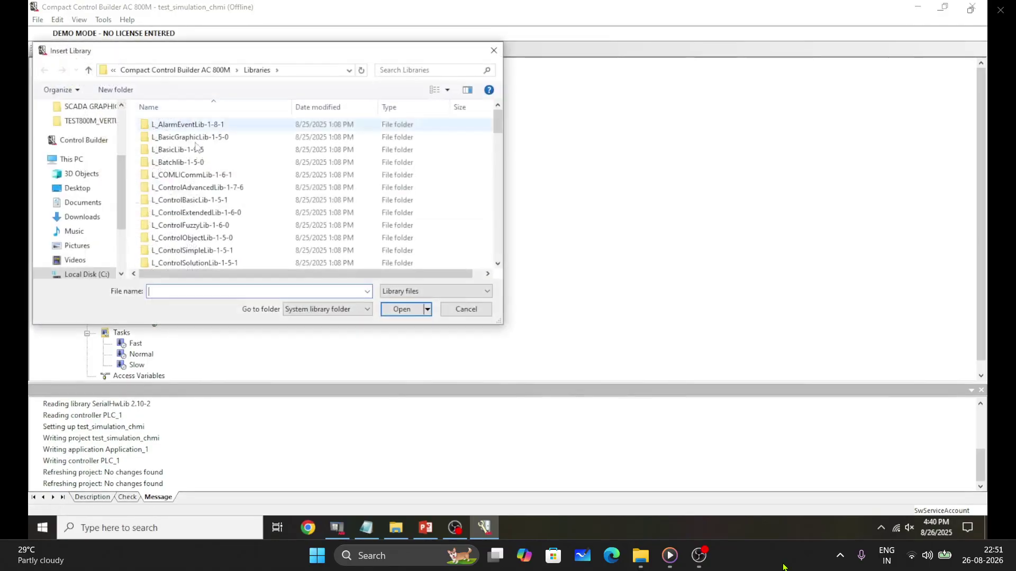
pyautogui.scroll(-5, 222, 225)
pyautogui.scroll(-10, 211, 220)
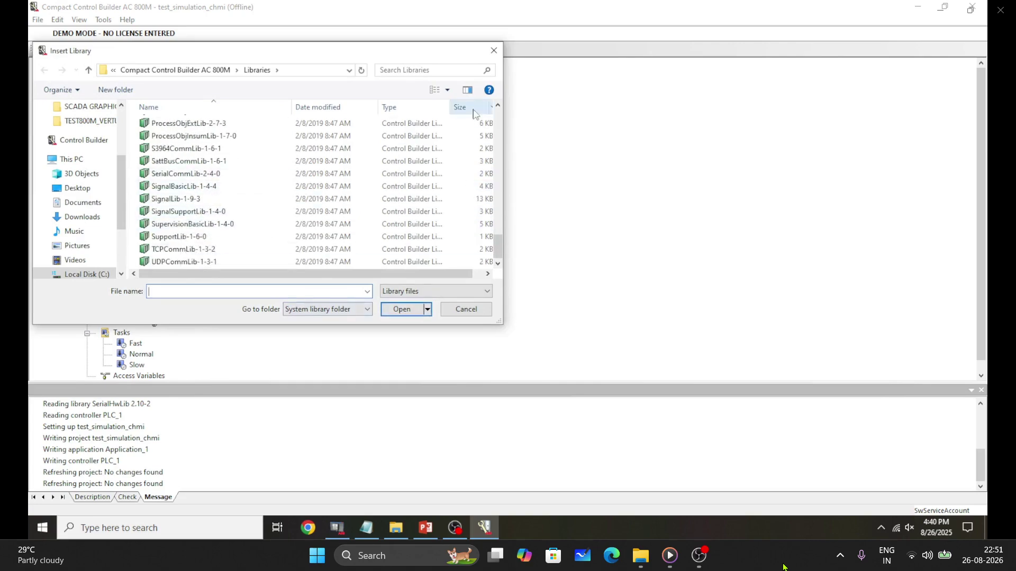
pyautogui.click(495, 51)
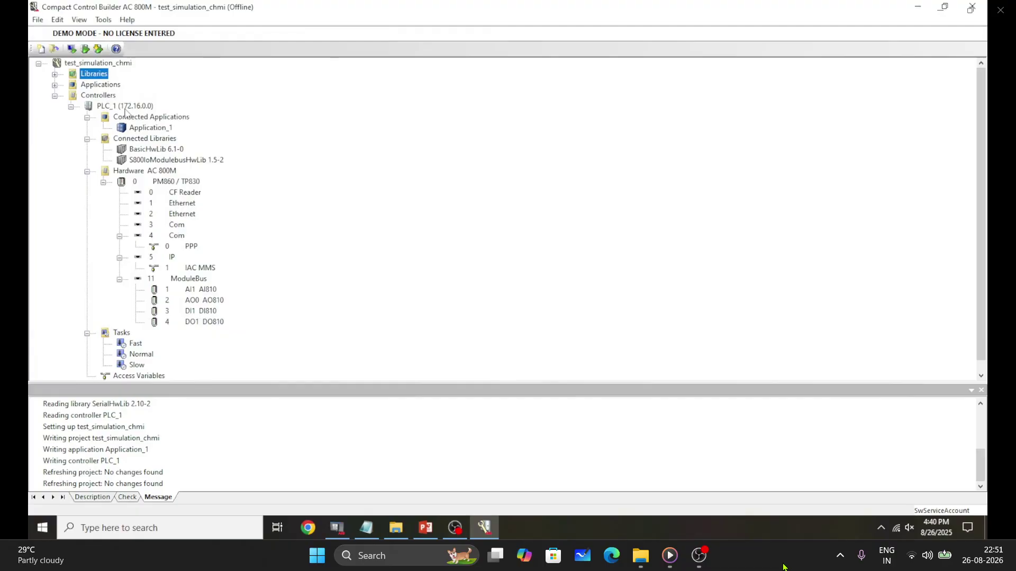
# Collapse the Controllers and Libraries branches and expand the project's Applications branch.
pyautogui.click(55, 95)
pyautogui.click(55, 74)
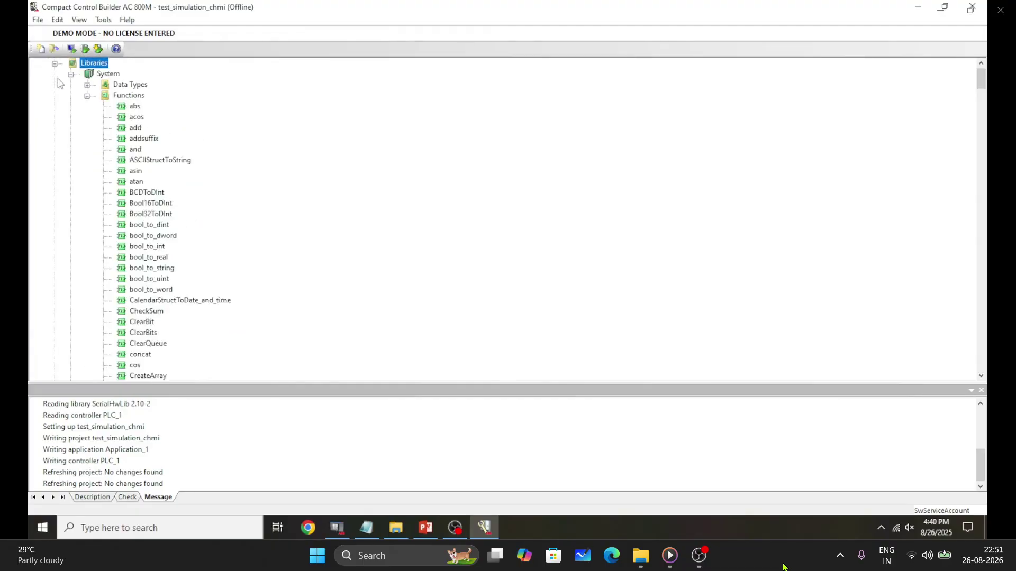
pyautogui.click(55, 63)
pyautogui.click(55, 85)
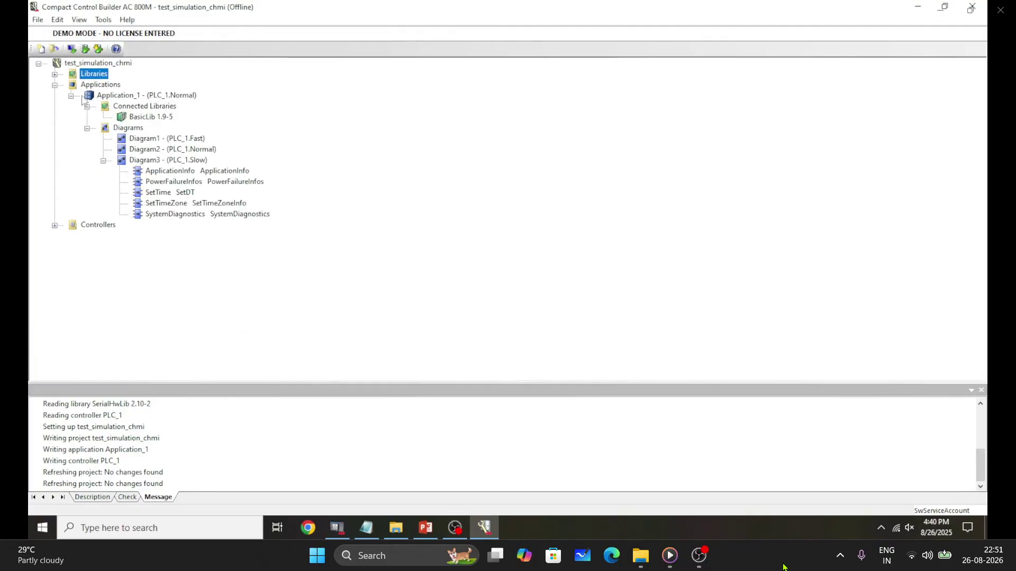
# Collapse Application_1's contents and reopen its Connected Libraries and Diagrams branches one at a time to examine them.
pyautogui.click(103, 160)
pyautogui.click(87, 128)
pyautogui.click(88, 106)
pyautogui.click(71, 96)
pyautogui.click(71, 96)
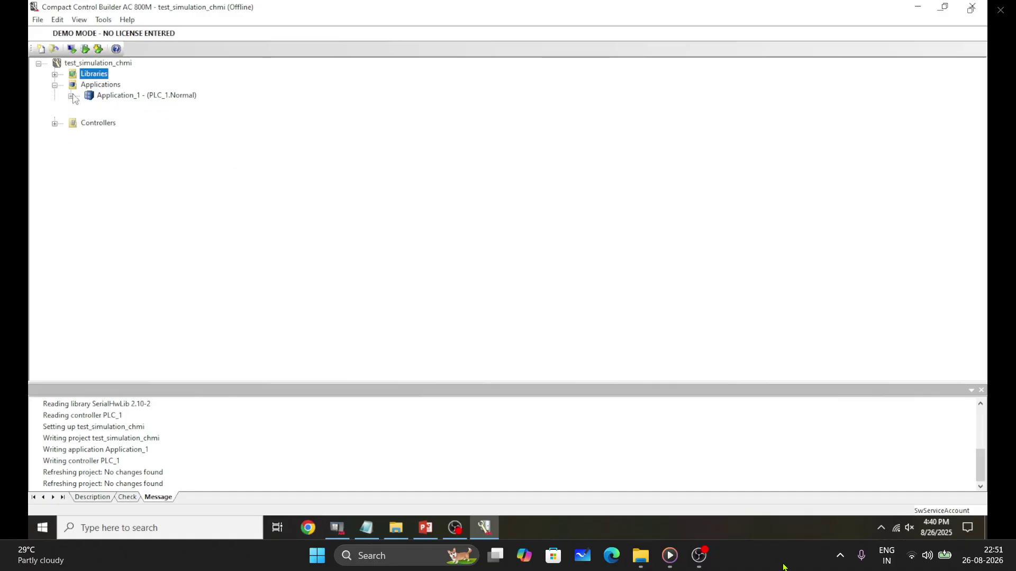
pyautogui.click(87, 107)
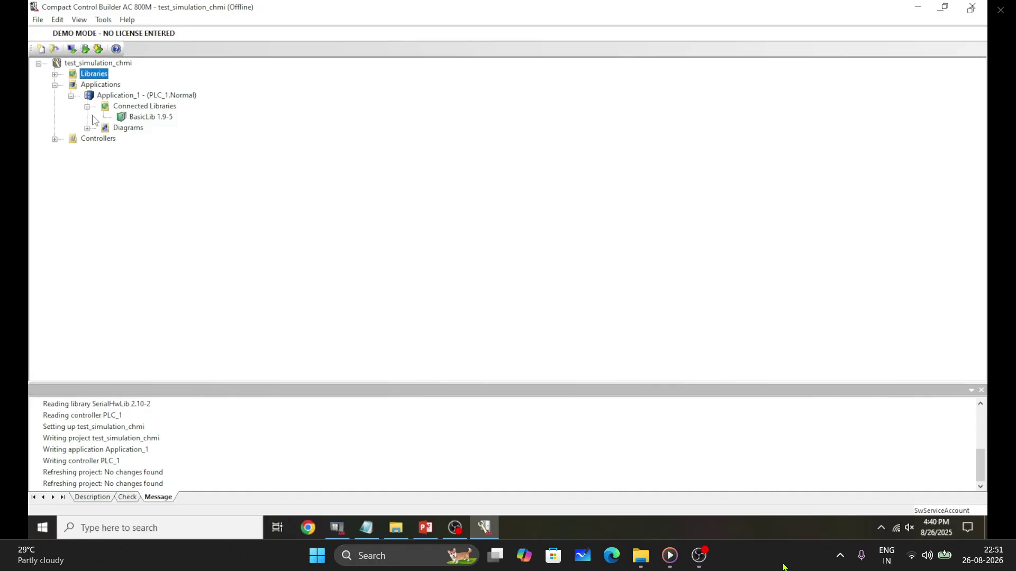
pyautogui.click(133, 119)
pyautogui.click(87, 128)
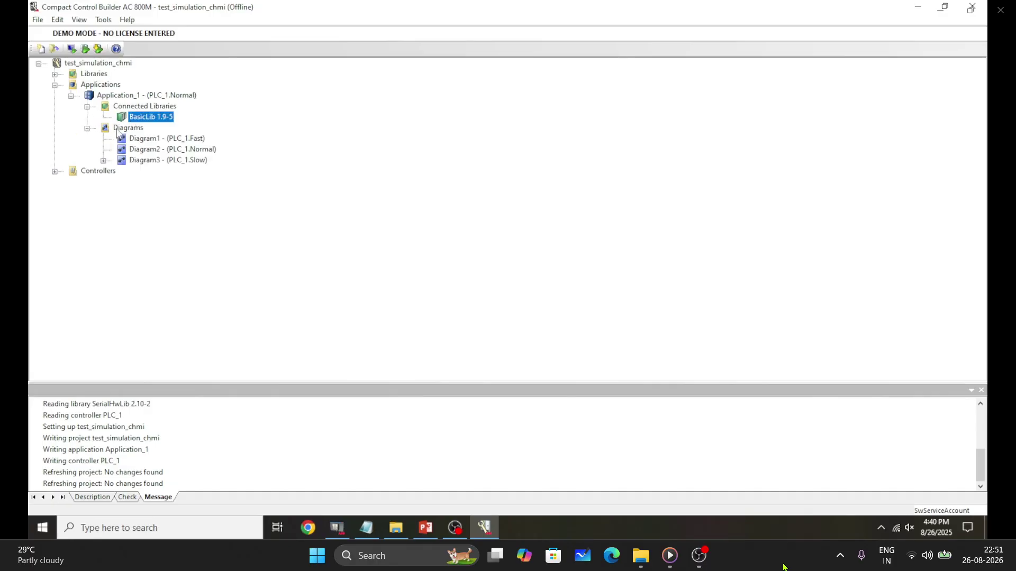
# Add a new program named Program1 to Application_1.
pyautogui.click(102, 86)
pyautogui.rightClick(116, 95)
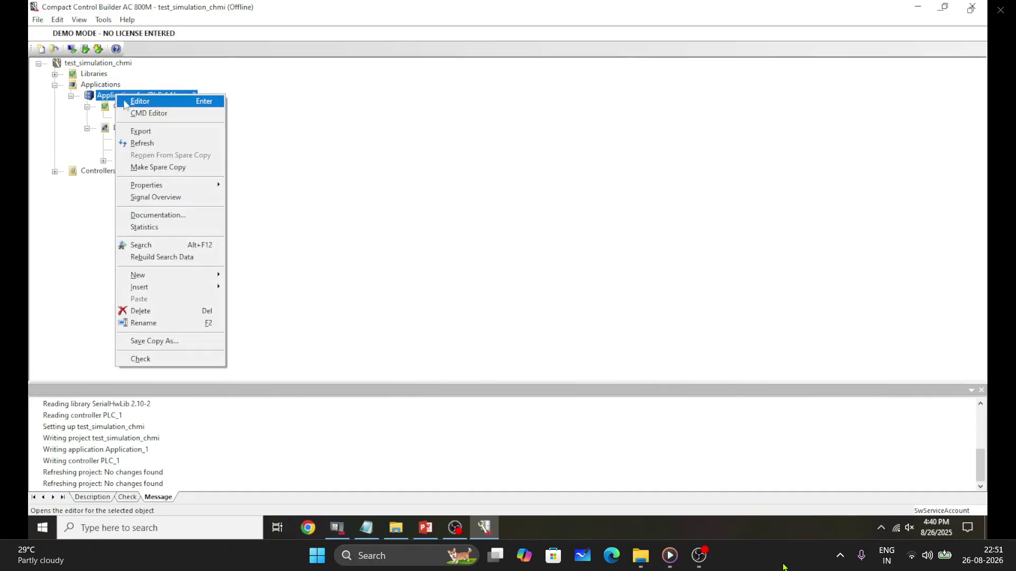
pyautogui.moveTo(175, 276)
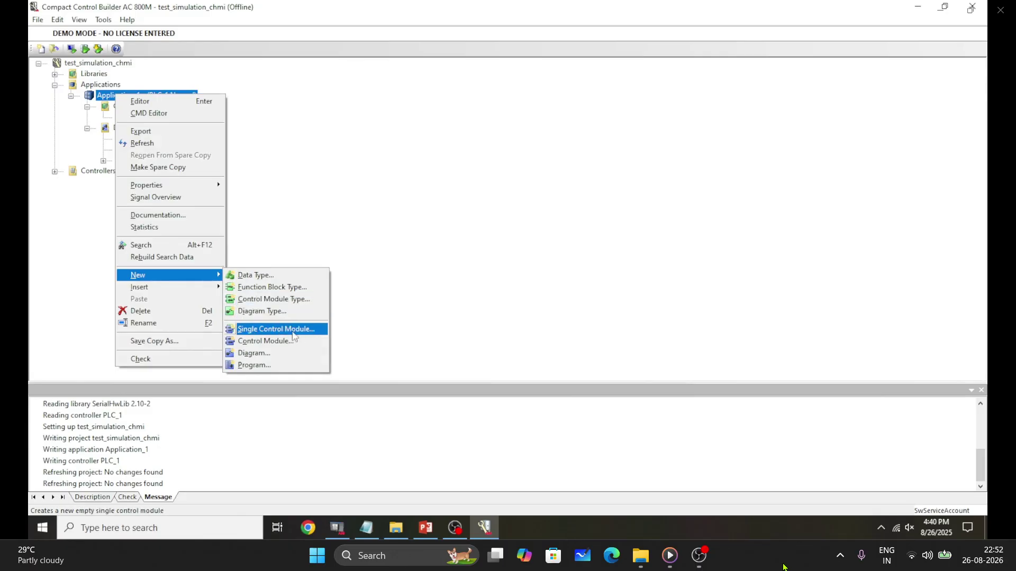
pyautogui.click(252, 366)
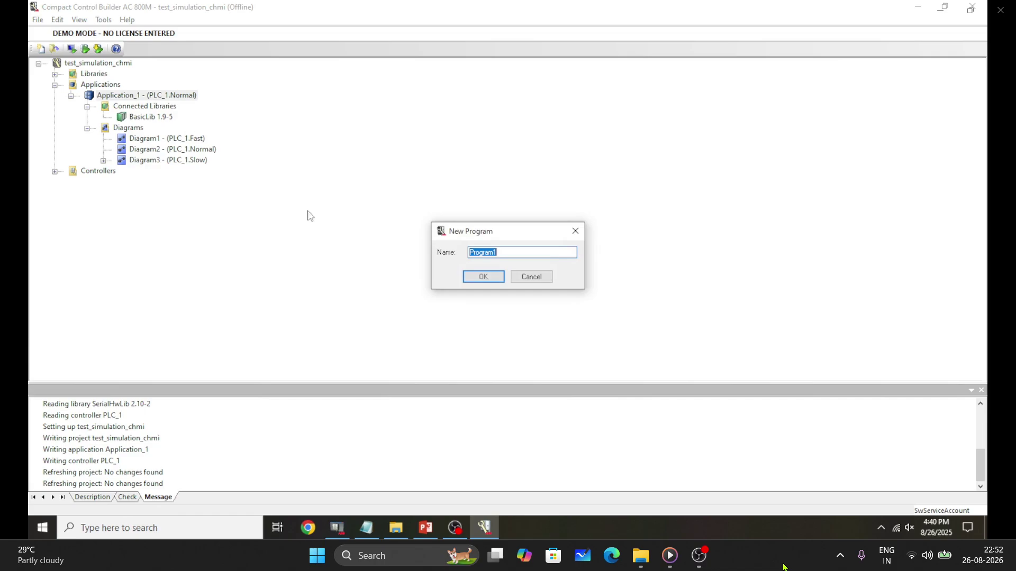
pyautogui.click(485, 278)
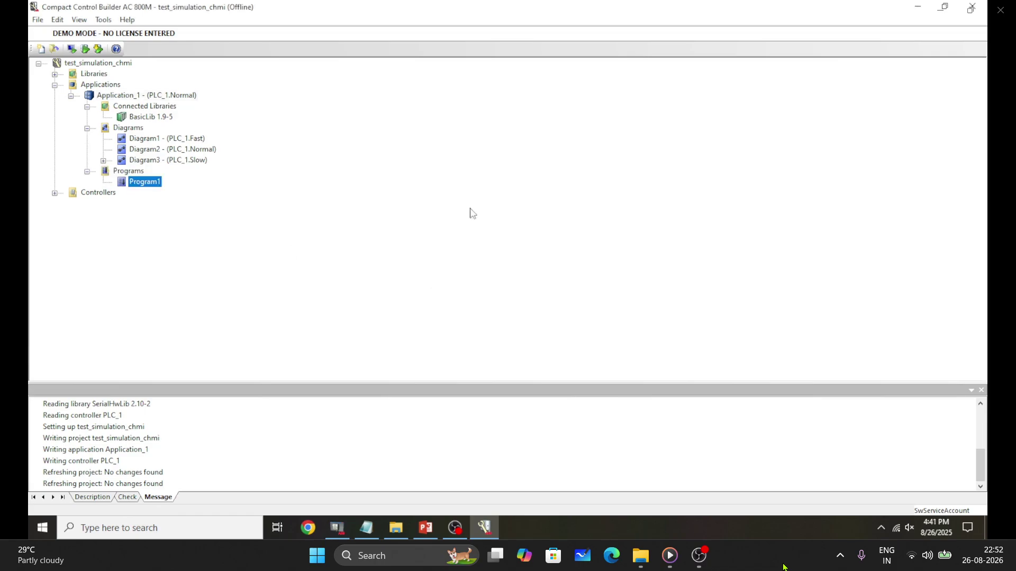
# Open Program1 in its editor and change the Code block's language to Ladder Diagram (LD).
pyautogui.doubleClick(143, 182)
pyautogui.rightClick(321, 425)
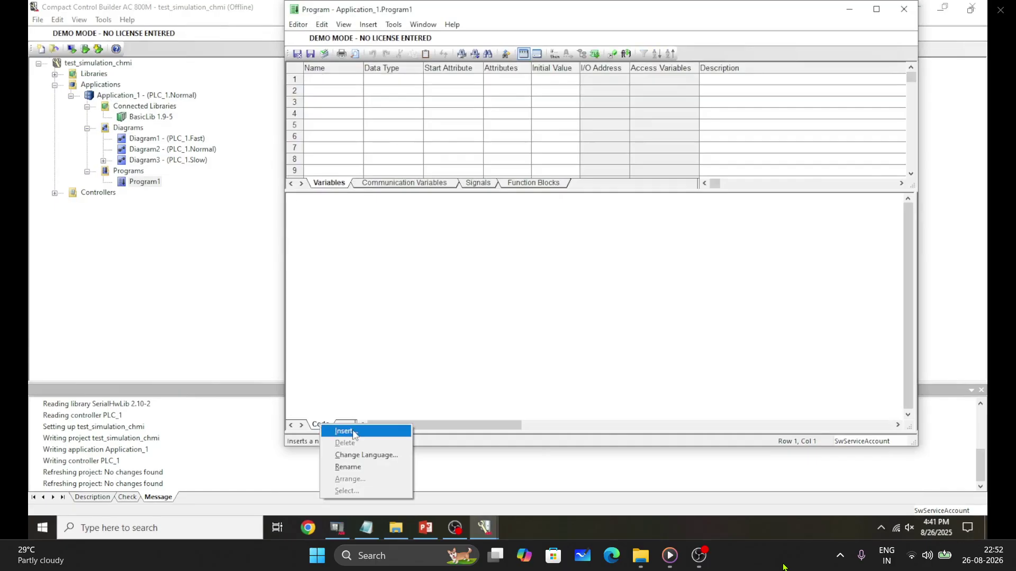
pyautogui.click(362, 456)
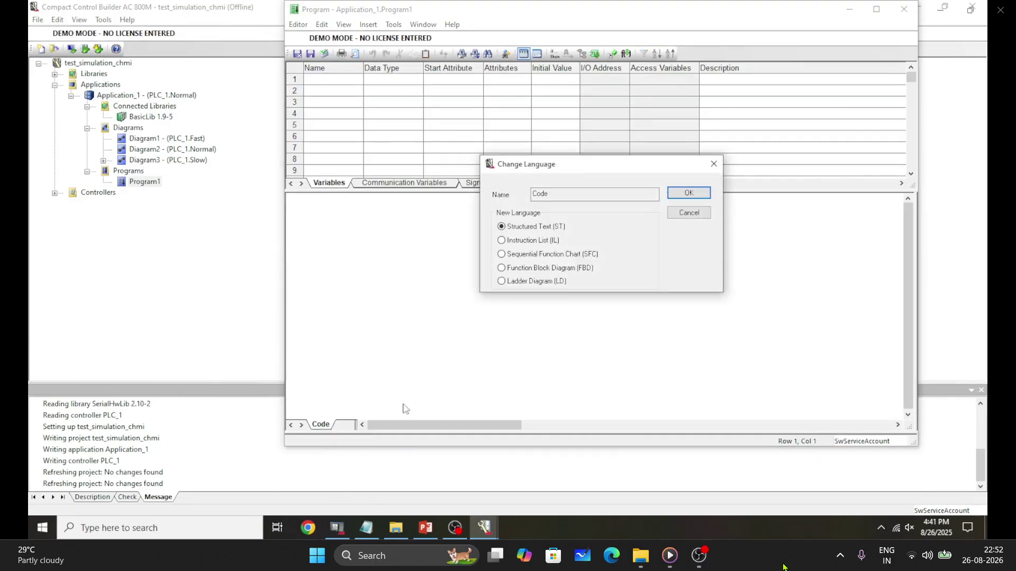
pyautogui.click(501, 281)
pyautogui.click(688, 193)
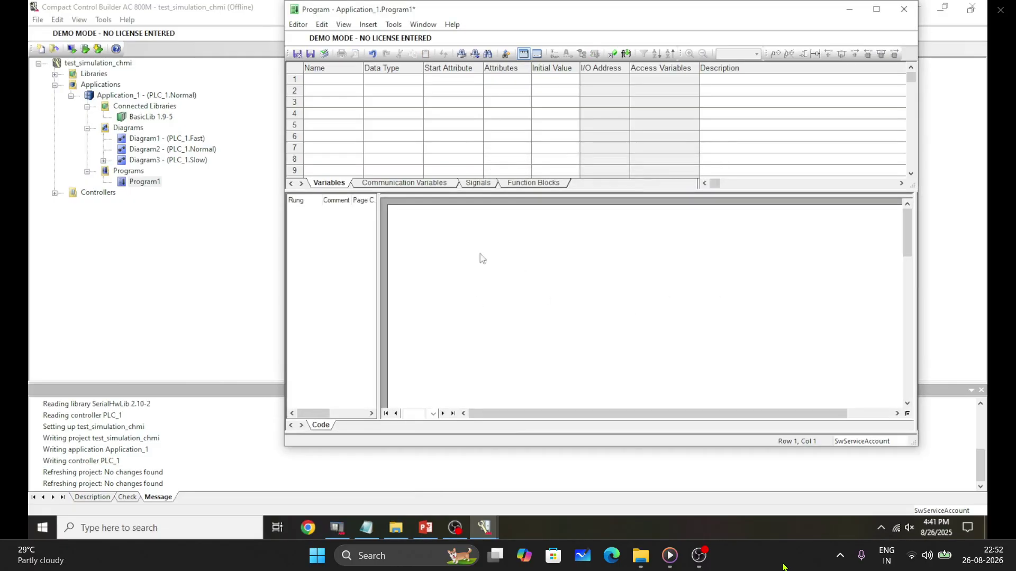
# Insert a ladder rung with a coil in Program1, connect the coil to MOTOR and declare MOTOR as a variable.
pyautogui.click(815, 55)
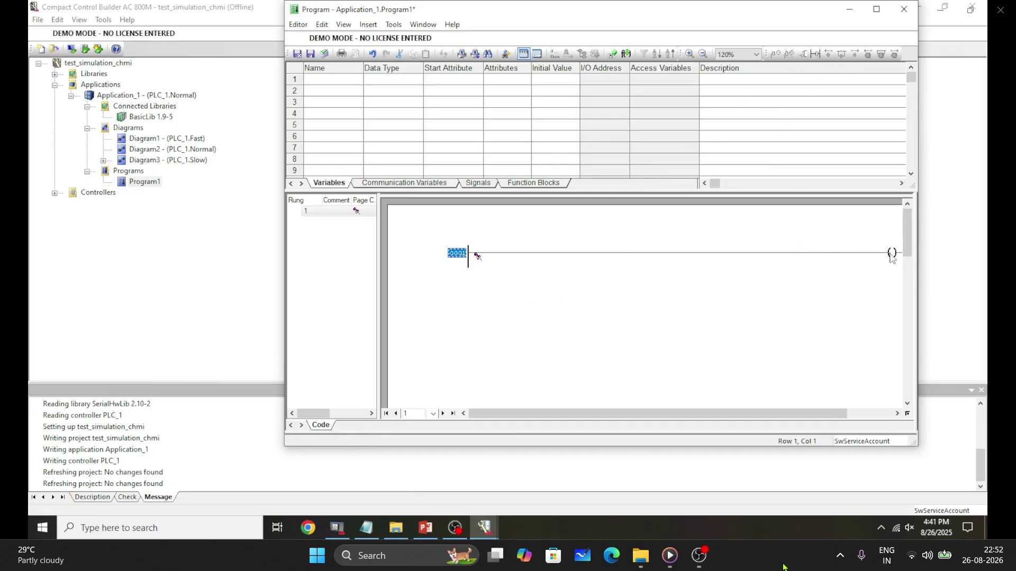
pyautogui.click(892, 256)
pyautogui.doubleClick(881, 254)
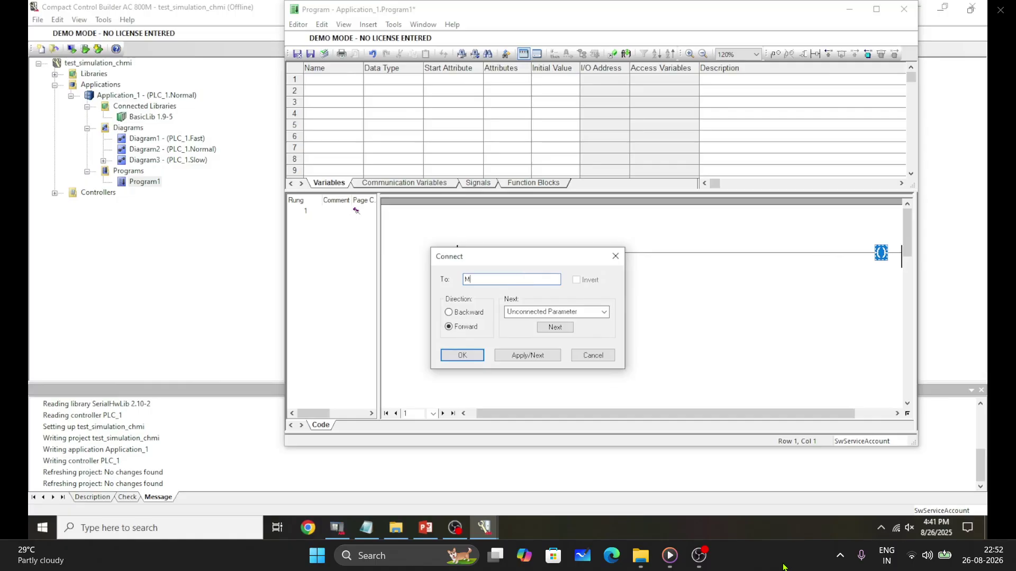
pyautogui.press('Return')
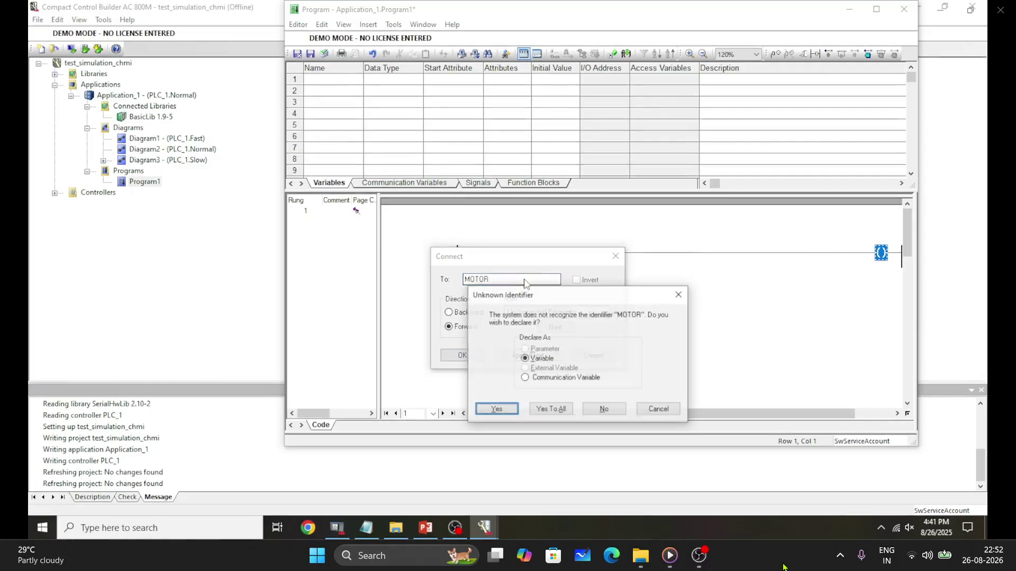
pyautogui.click(554, 411)
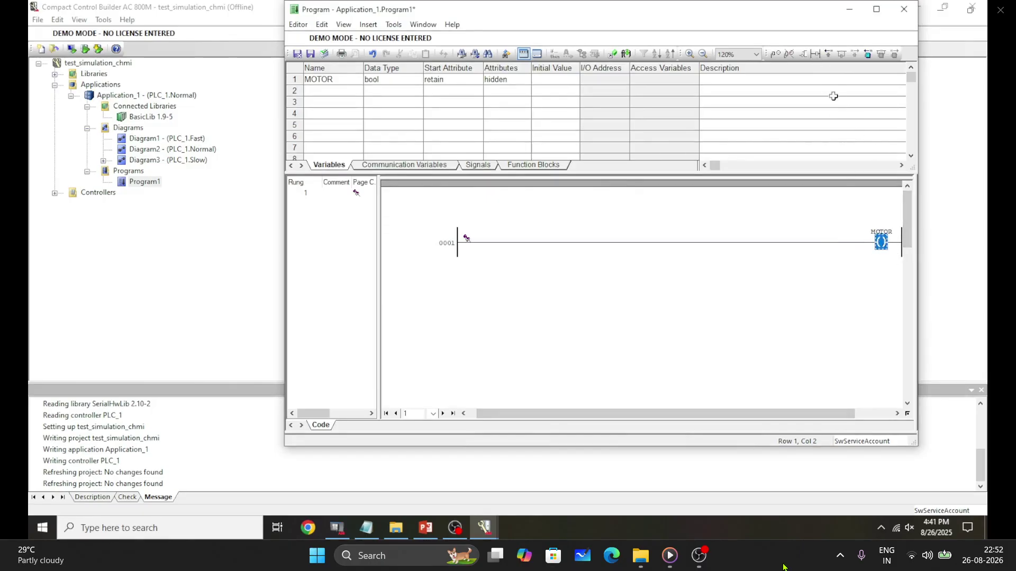
# Insert a contact at the start of the rung, connect it to START and declare START as a variable.
pyautogui.click(828, 54)
pyautogui.doubleClick(482, 242)
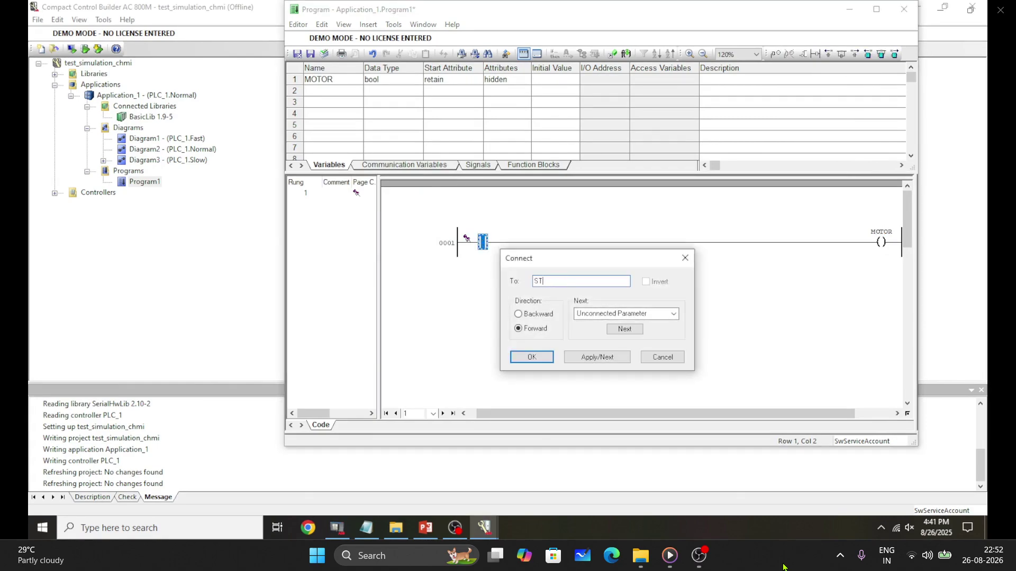
pyautogui.press('Return')
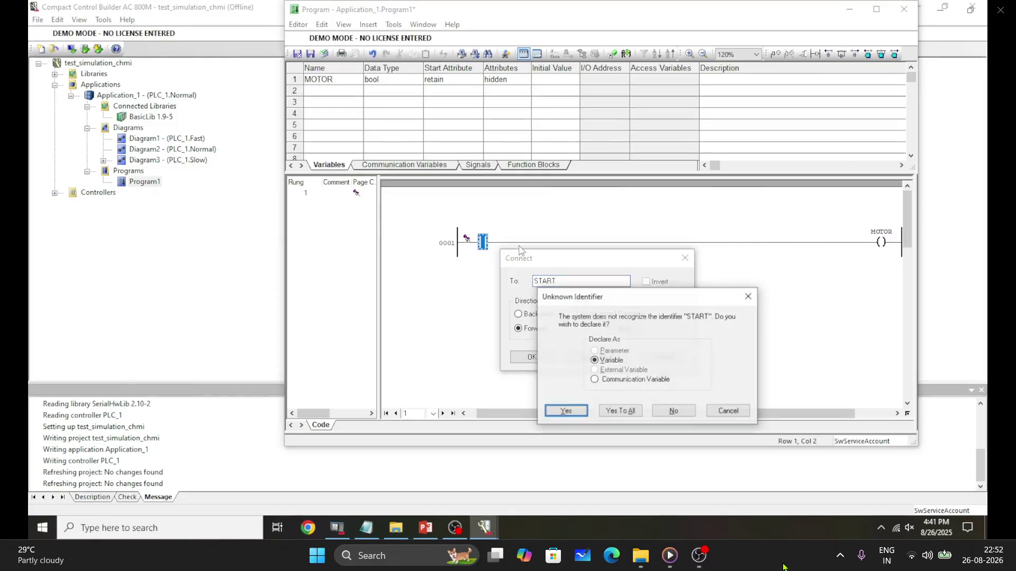
pyautogui.click(614, 411)
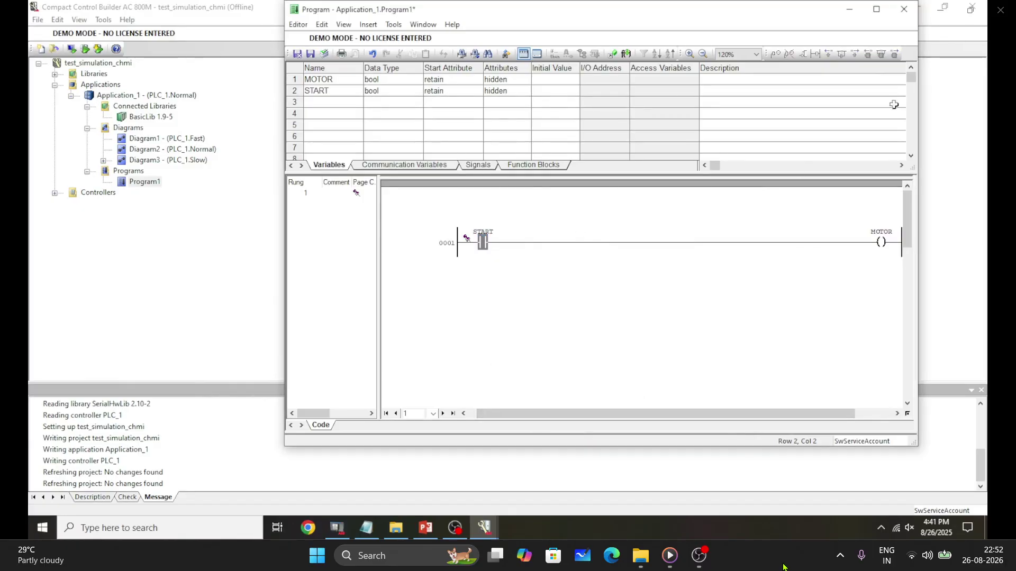
# Start inserting a function block at the MOTOR coil and look through the list of available functions.
pyautogui.click(881, 242)
pyautogui.click(868, 55)
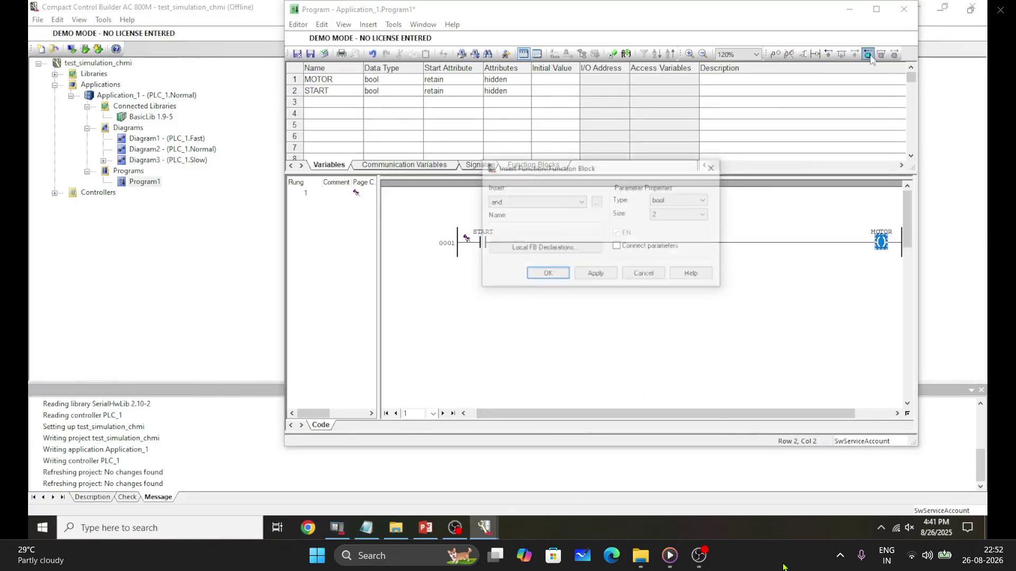
pyautogui.click(581, 202)
pyautogui.scroll(-7, 539, 252)
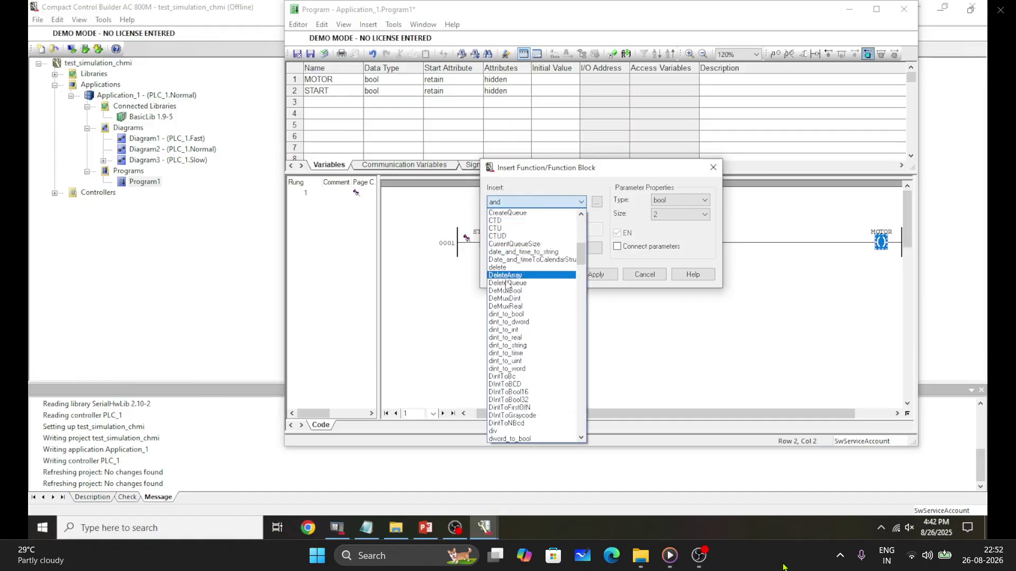
pyautogui.scroll(-3, 522, 339)
pyautogui.scroll(-8, 521, 344)
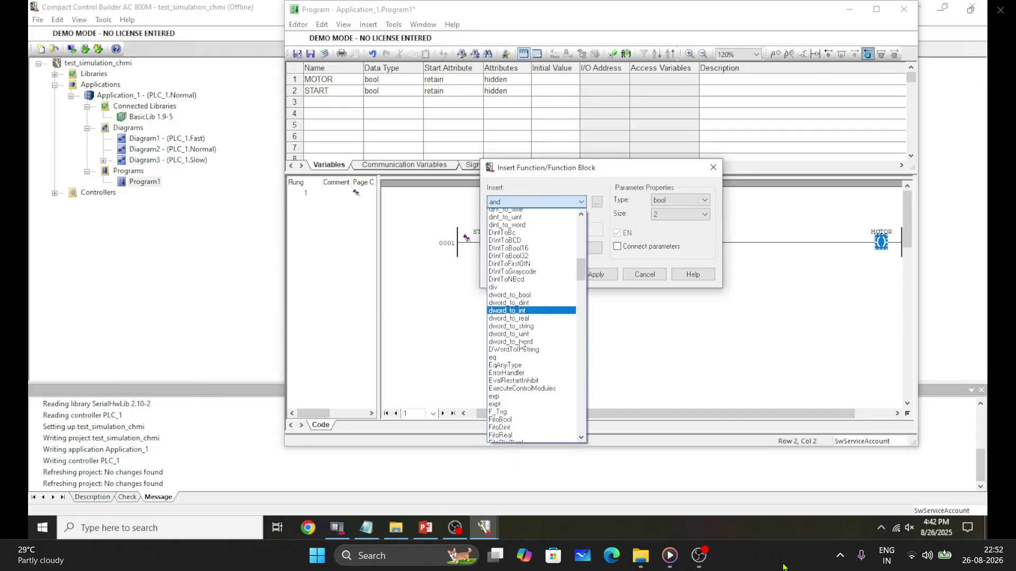
pyautogui.scroll(-3, 521, 344)
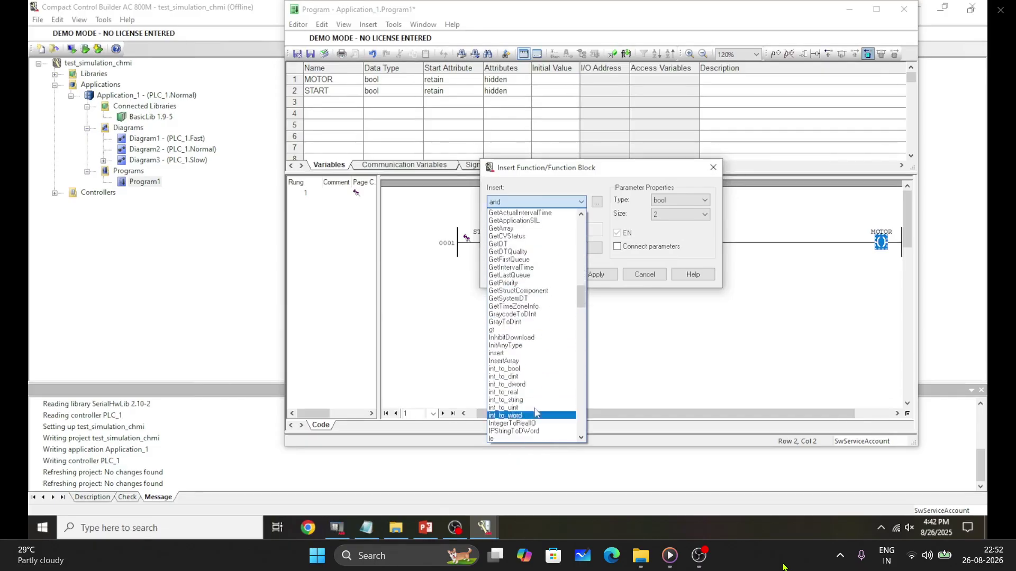
# Browse the BasicLib and System libraries for functions and function blocks, and leave without inserting one.
pyautogui.click(597, 201)
pyautogui.click(597, 202)
pyautogui.click(538, 169)
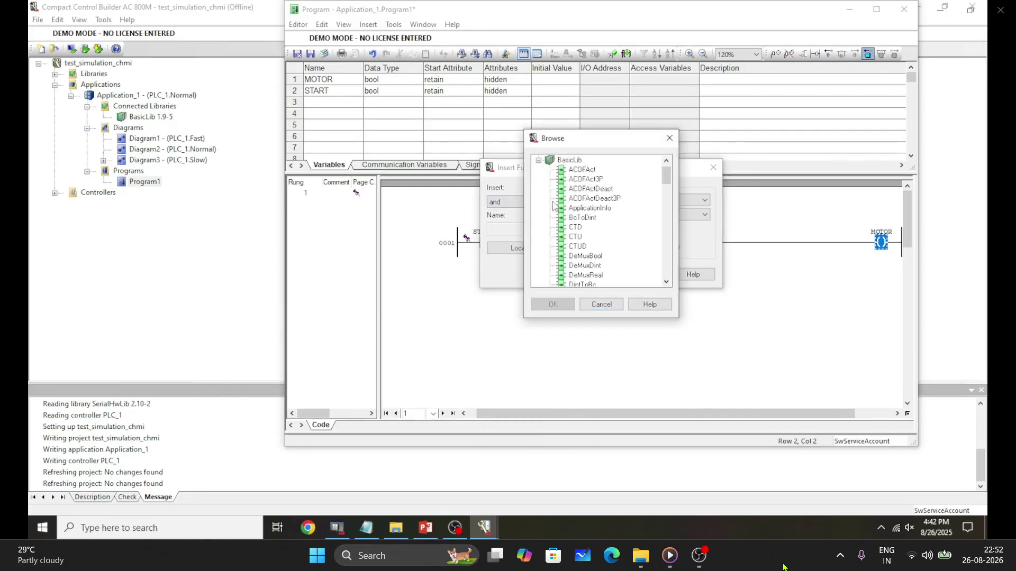
pyautogui.click(538, 159)
pyautogui.click(538, 161)
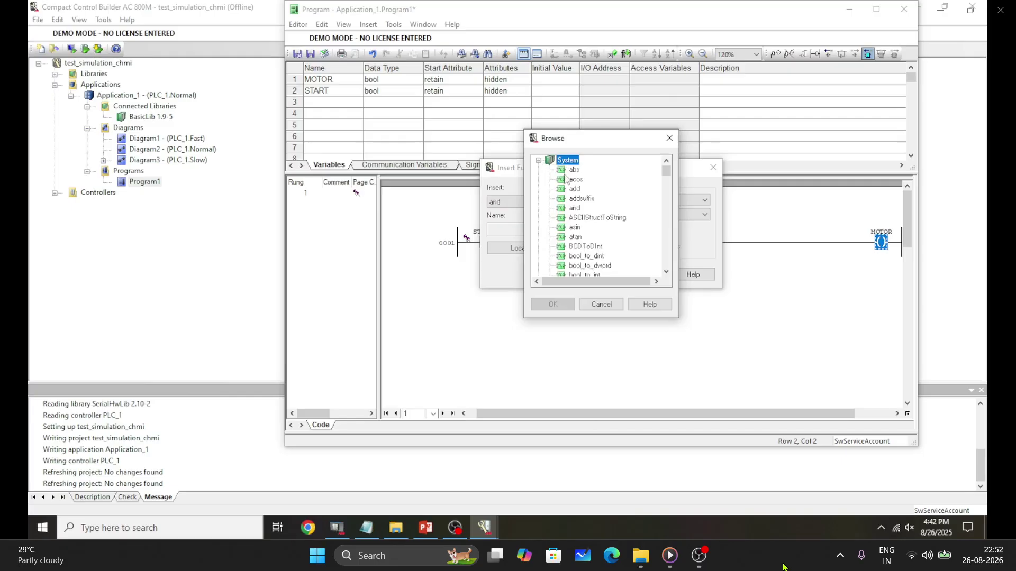
pyautogui.click(538, 160)
pyautogui.click(601, 304)
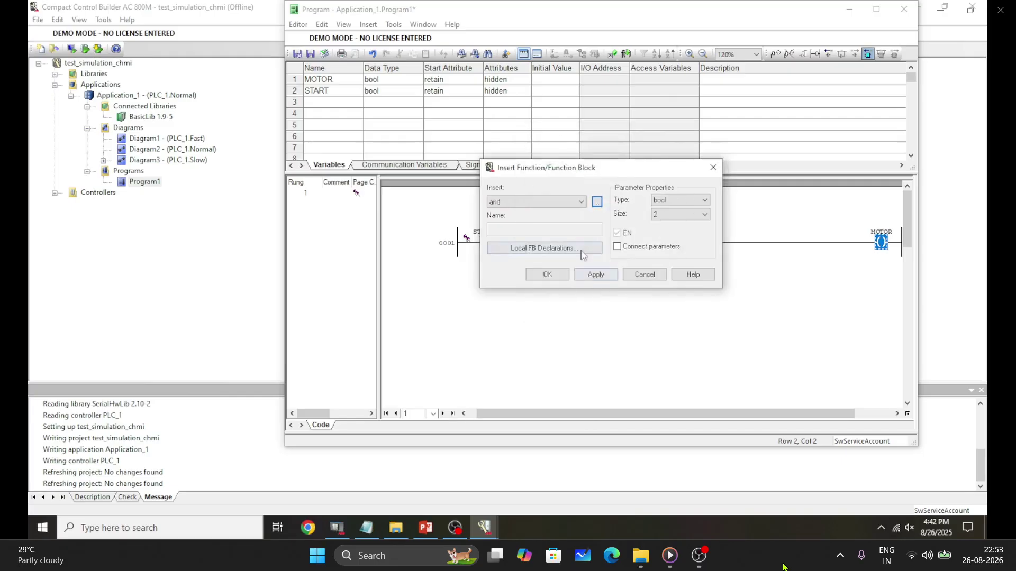
pyautogui.click(644, 274)
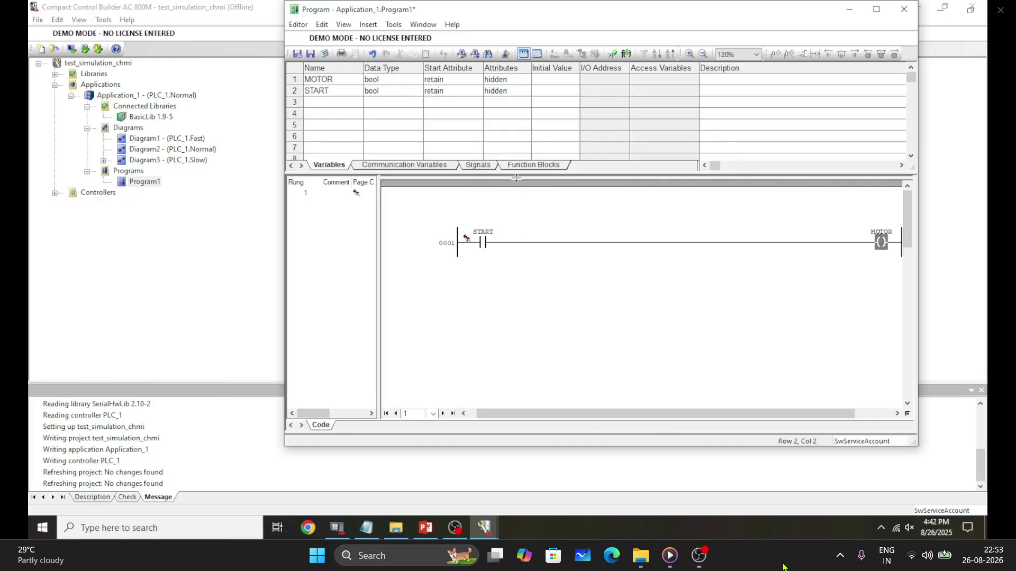
# Open Application_1 and review its global variables, variables and signals, then close its editor.
pyautogui.click(483, 243)
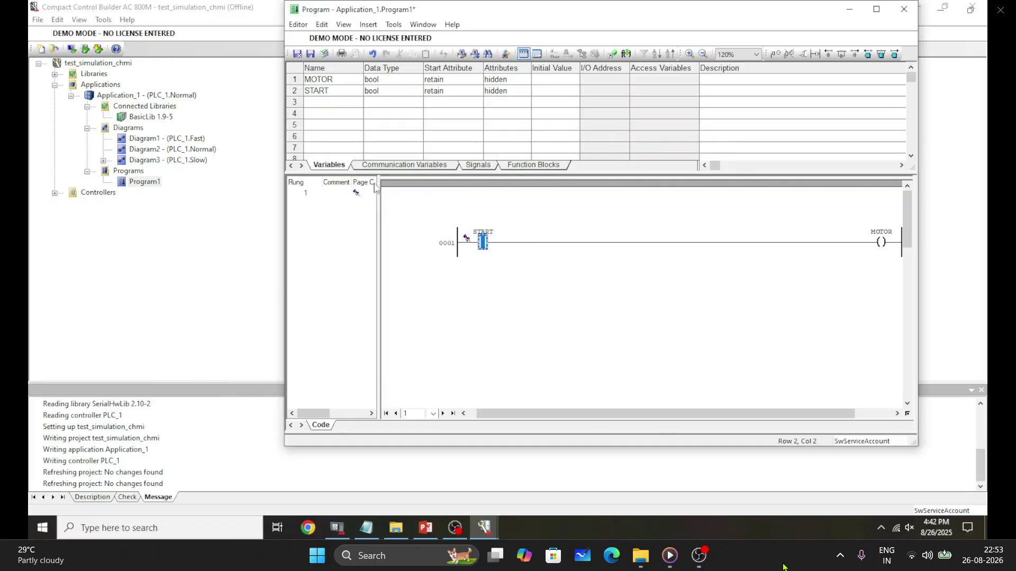
pyautogui.click(145, 106)
pyautogui.doubleClick(164, 96)
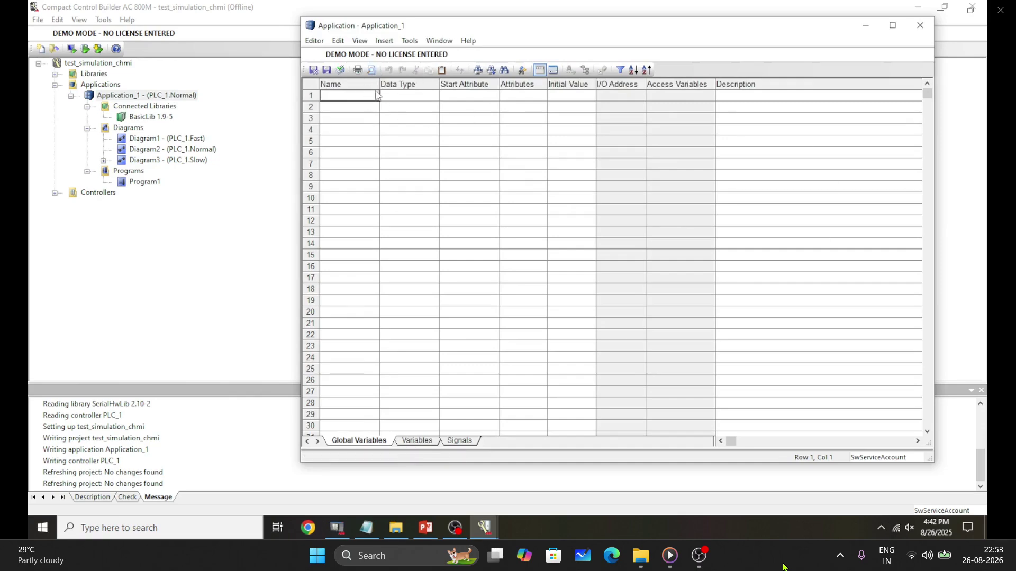
pyautogui.click(417, 441)
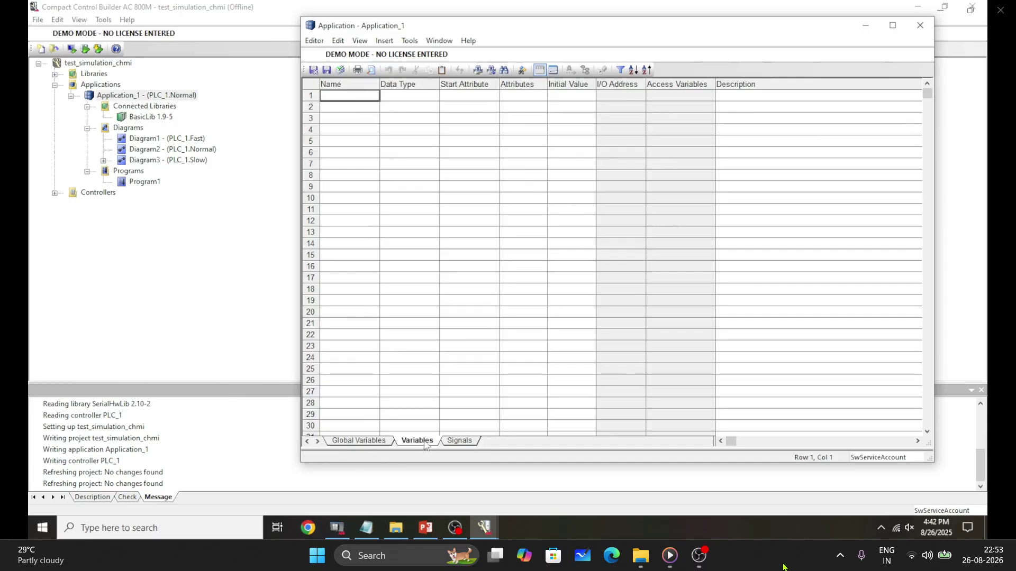
pyautogui.click(459, 441)
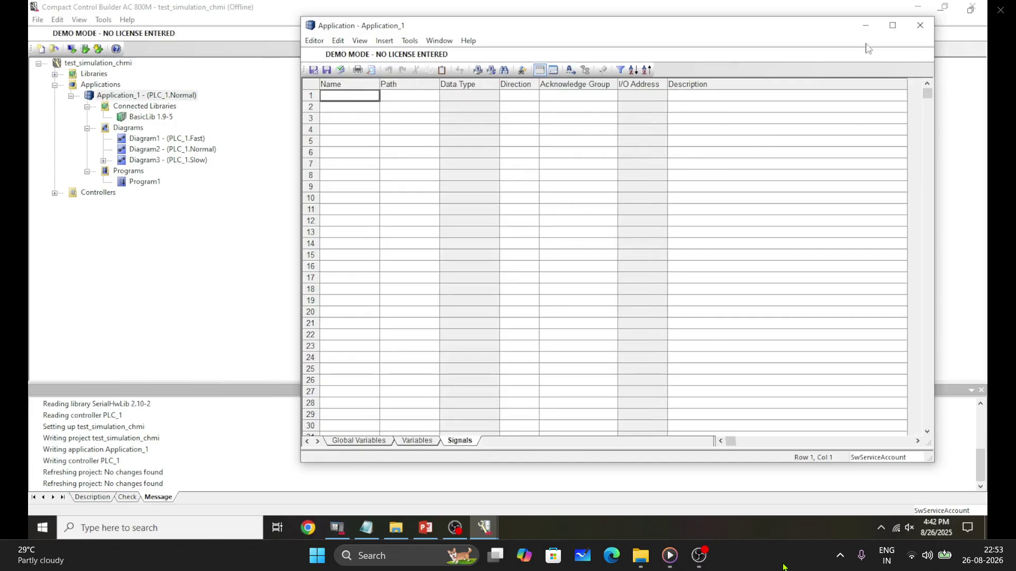
pyautogui.click(920, 27)
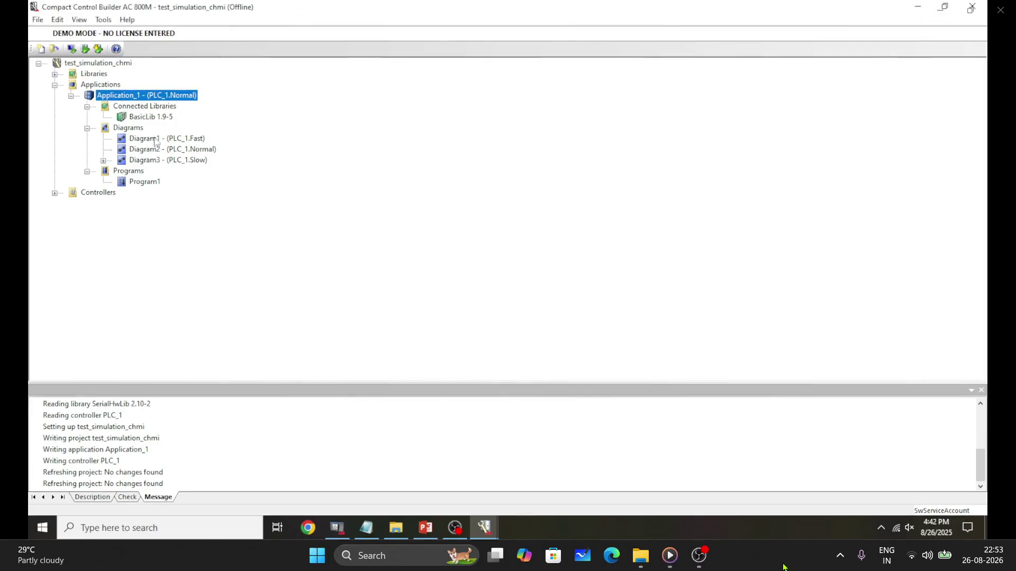
pyautogui.click(128, 107)
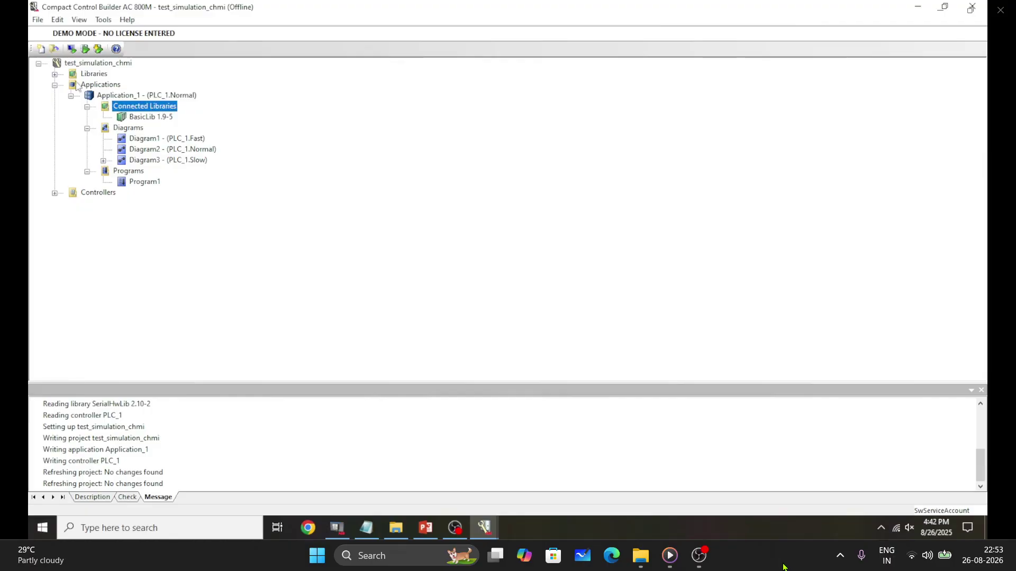
pyautogui.click(55, 74)
pyautogui.rightClick(146, 152)
pyautogui.click(187, 157)
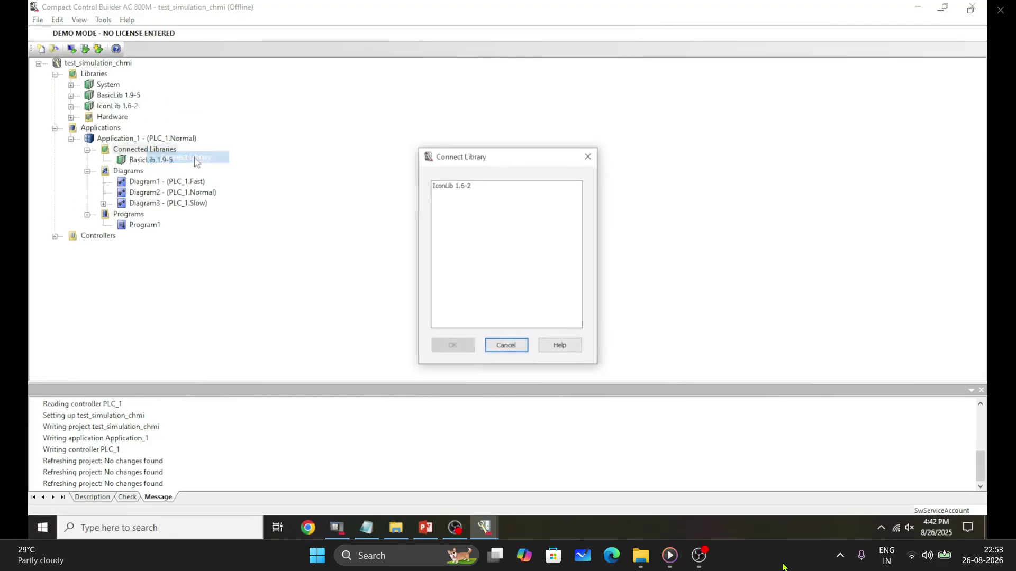
pyautogui.click(457, 190)
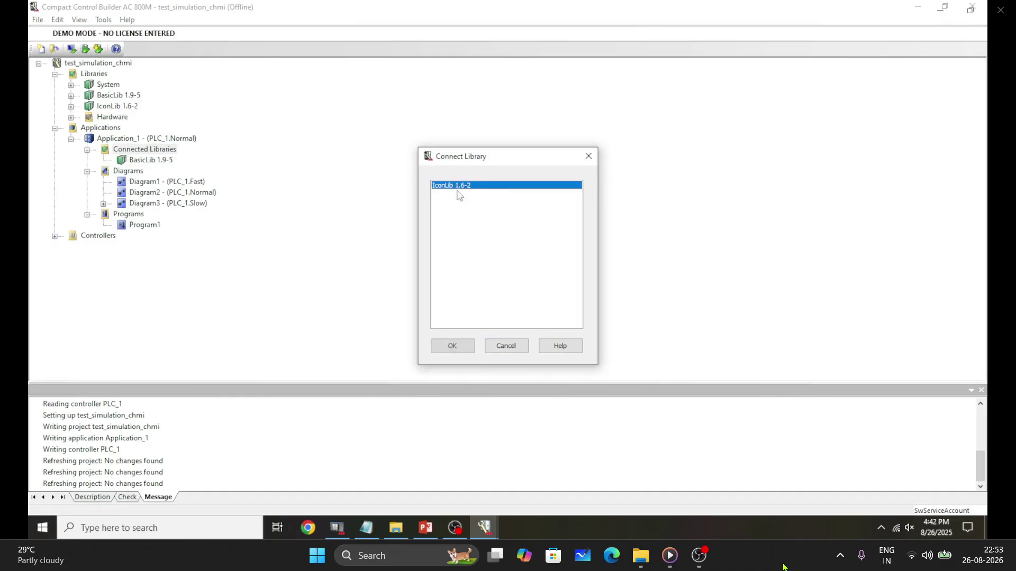
pyautogui.click(506, 346)
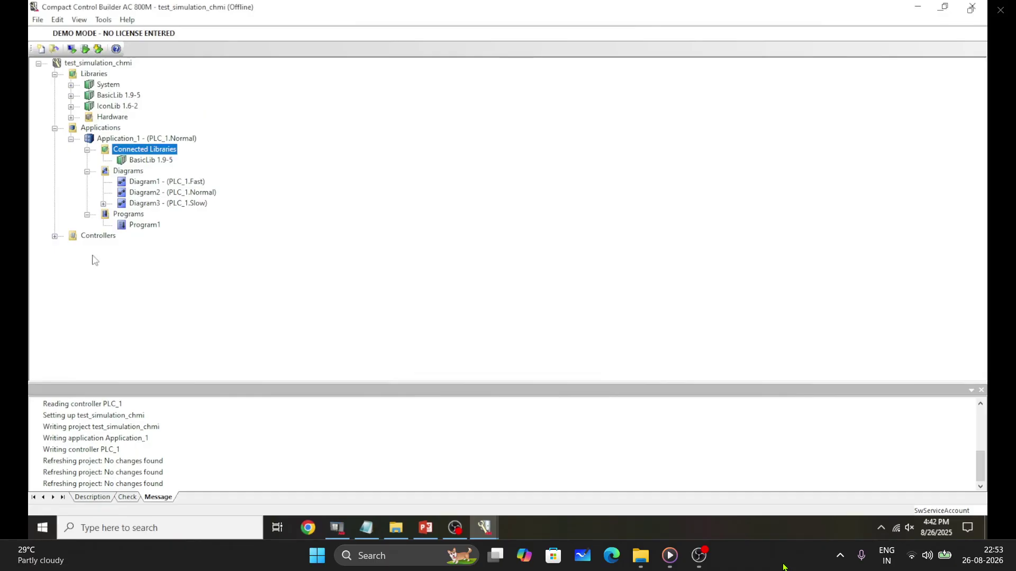
pyautogui.doubleClick(126, 228)
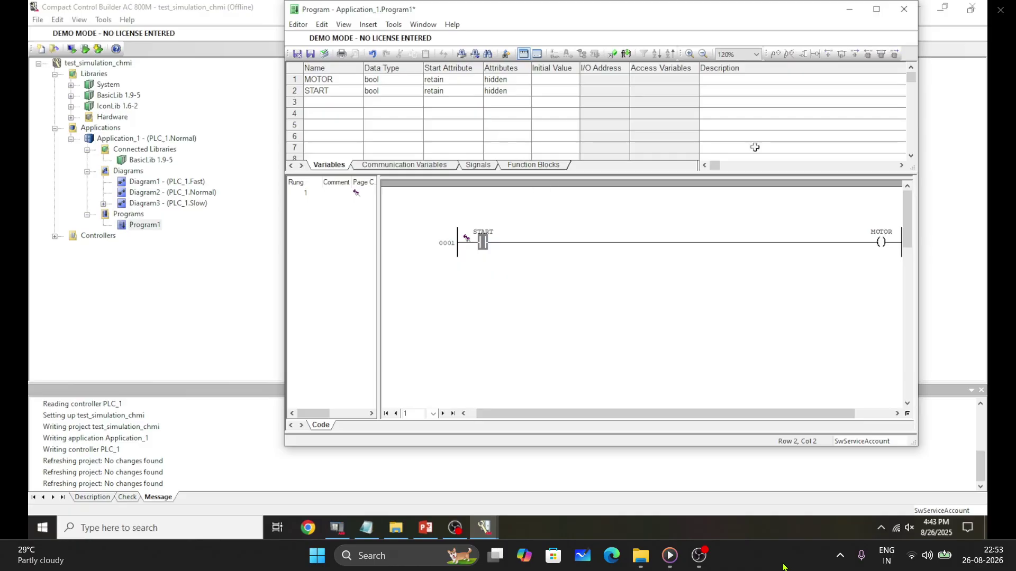
pyautogui.click(849, 9)
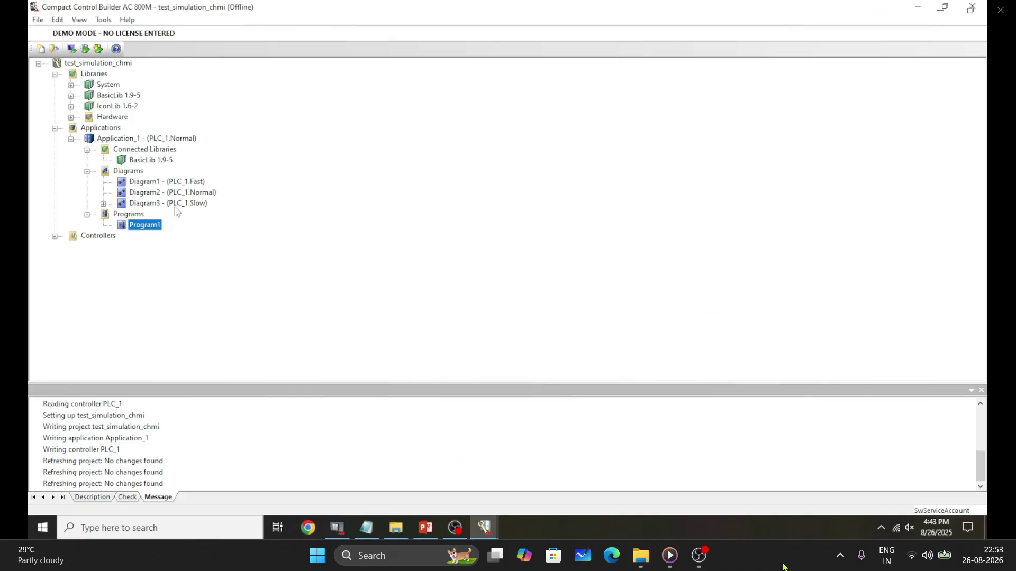
# Replace the PM860 / TP830 processor unit in PLC_1's AC 800M hardware with PM851 / TP830, accepting the possible loss of subunit settings.
pyautogui.click(54, 236)
pyautogui.click(71, 247)
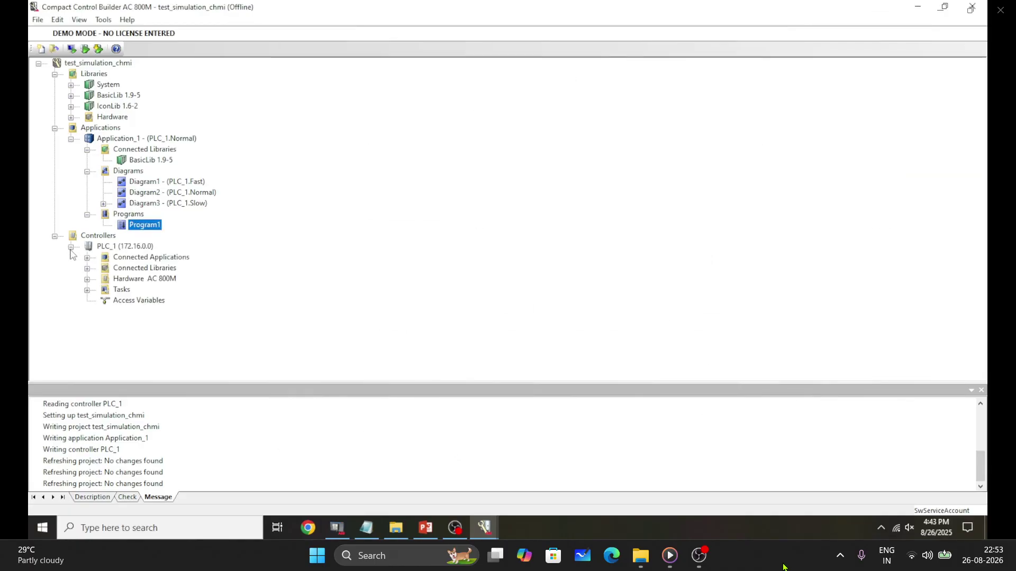
pyautogui.click(139, 247)
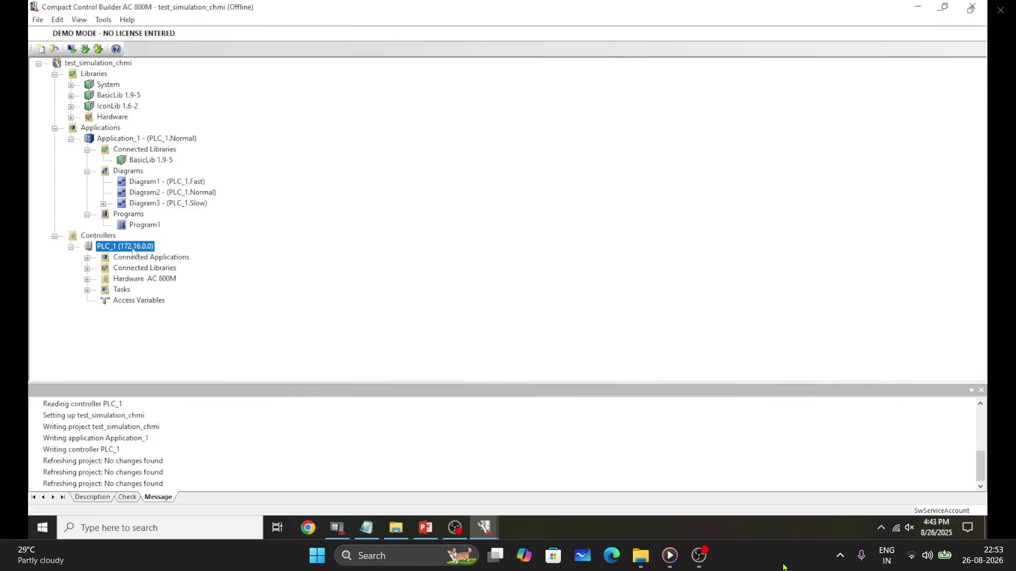
pyautogui.click(87, 278)
pyautogui.click(126, 290)
pyautogui.click(104, 291)
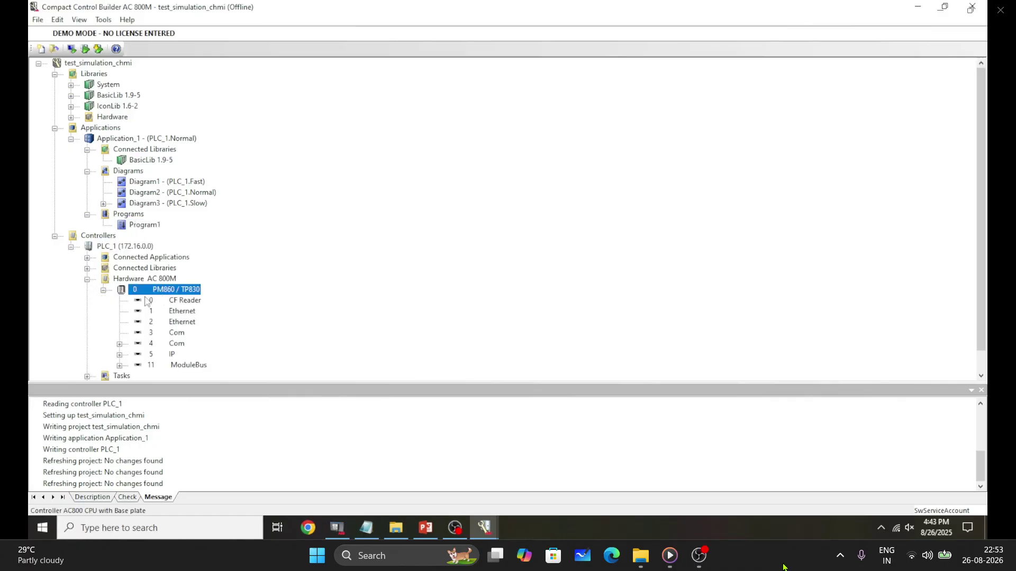
pyautogui.rightClick(169, 291)
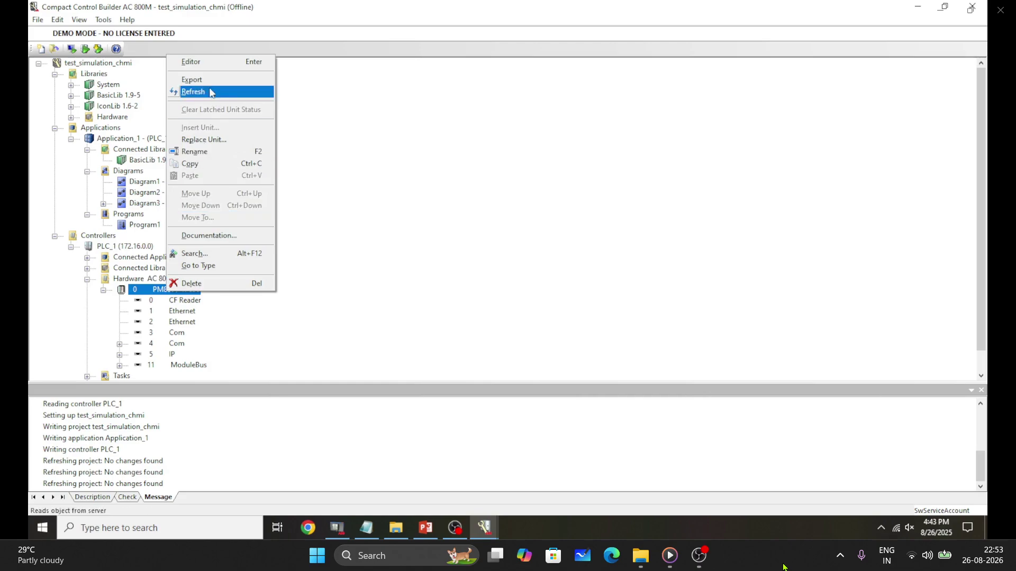
pyautogui.click(221, 139)
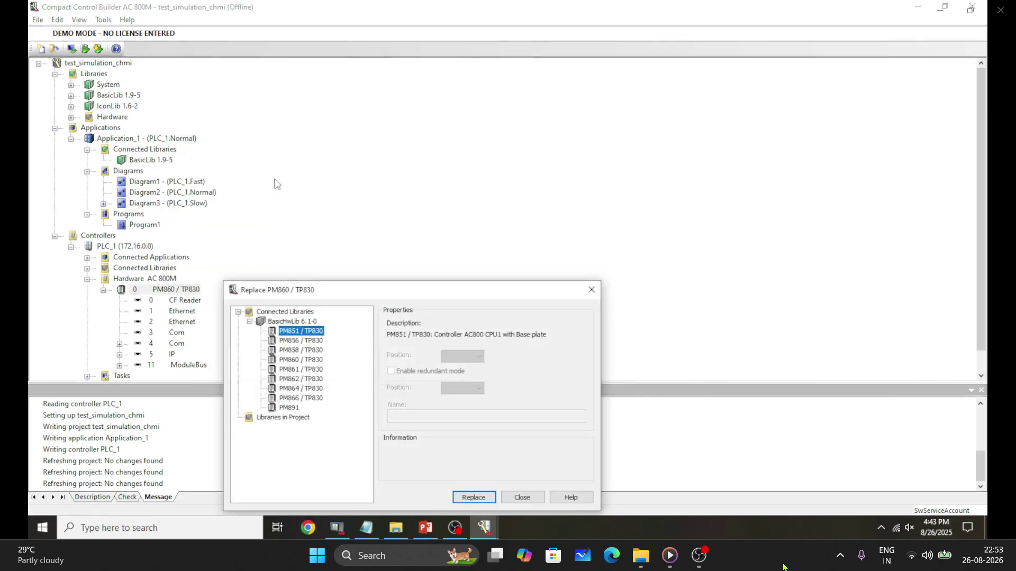
pyautogui.click(300, 341)
pyautogui.click(300, 378)
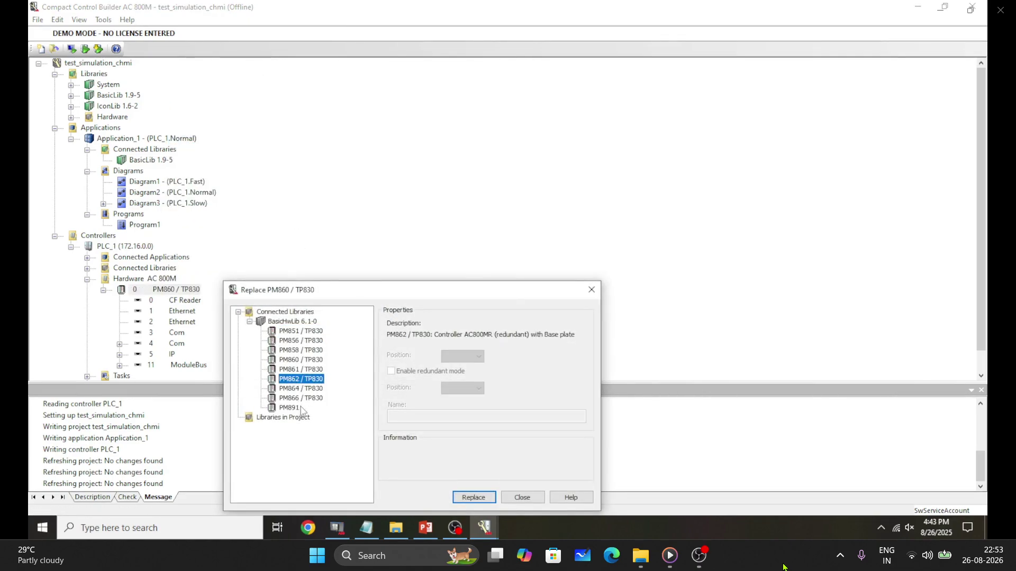
pyautogui.click(300, 332)
pyautogui.click(482, 498)
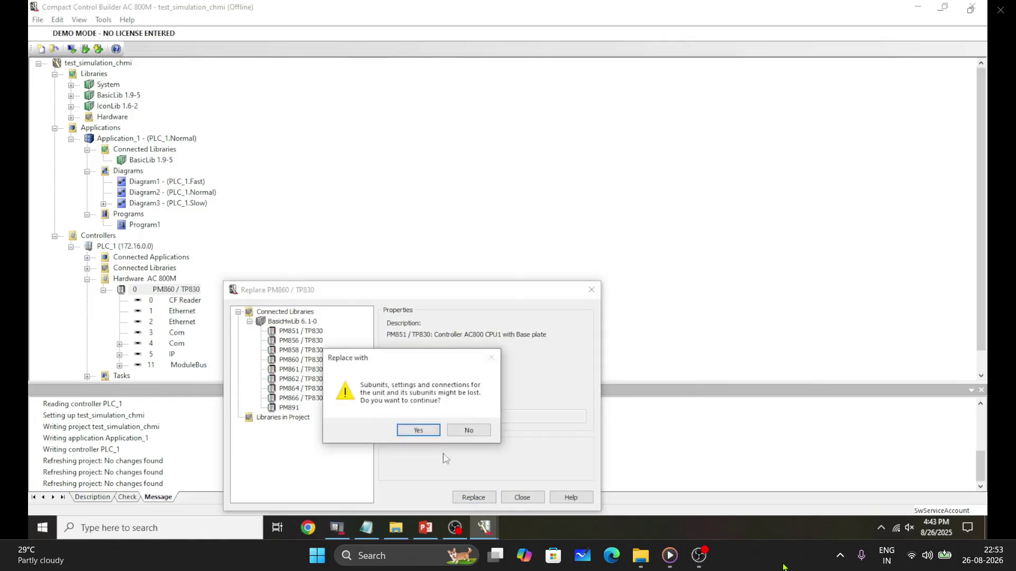
pyautogui.click(419, 431)
pyautogui.click(520, 498)
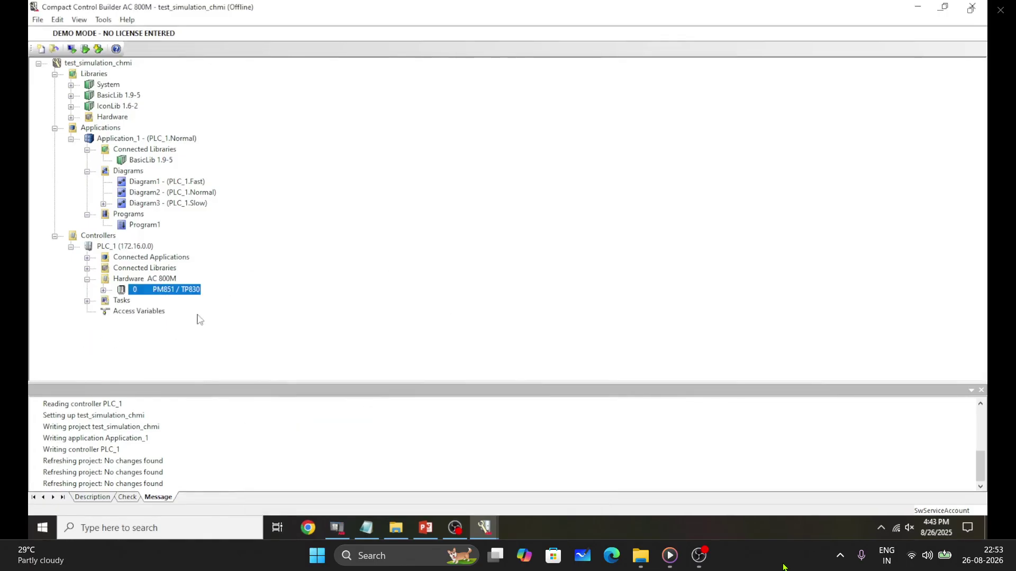
# Expand the PM851 / TP830 unit and examine its Com, IP and ModuleBus subunits, including the ModuleBus I/O modules.
pyautogui.click(104, 290)
pyautogui.click(119, 322)
pyautogui.click(120, 343)
pyautogui.doubleClick(188, 340)
pyautogui.click(195, 311)
pyautogui.press('Down')
pyautogui.press('Down')
pyautogui.press('Up')
pyautogui.press('Up')
pyautogui.press('Down')
pyautogui.press('Down')
pyautogui.press('Down')
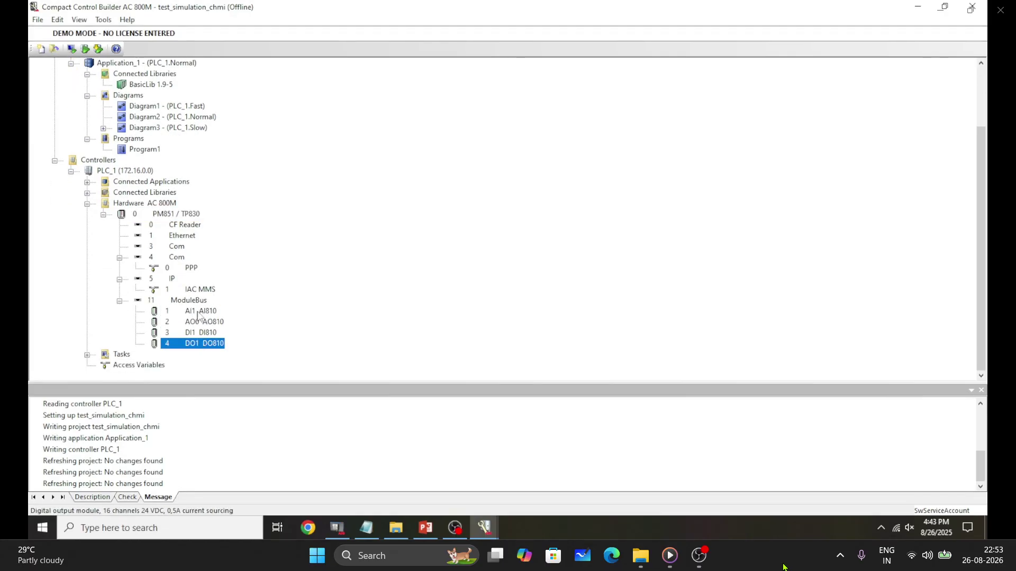
# Start inserting a hardware unit under Hardware AC 800M and choose CI854 from the CI854PROFIBUSHwLib 2.21-16 library at position 1.
pyautogui.click(132, 205)
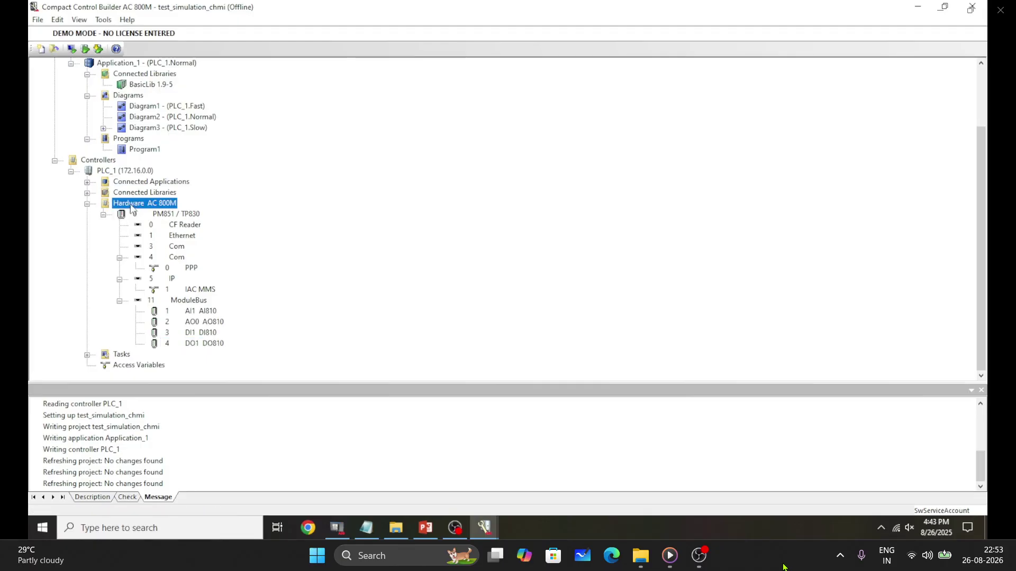
pyautogui.rightClick(131, 207)
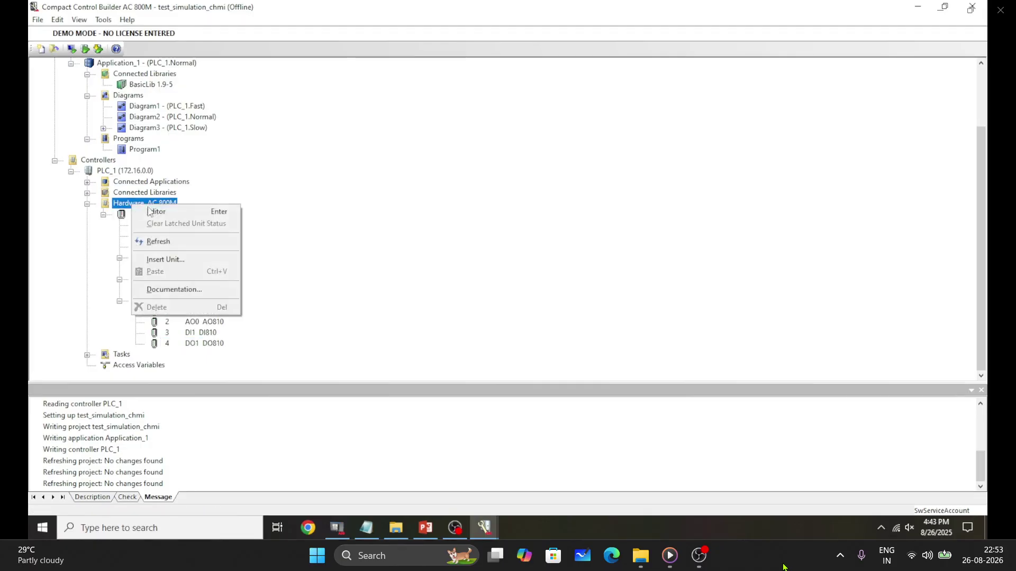
pyautogui.click(174, 260)
pyautogui.click(226, 278)
pyautogui.click(270, 291)
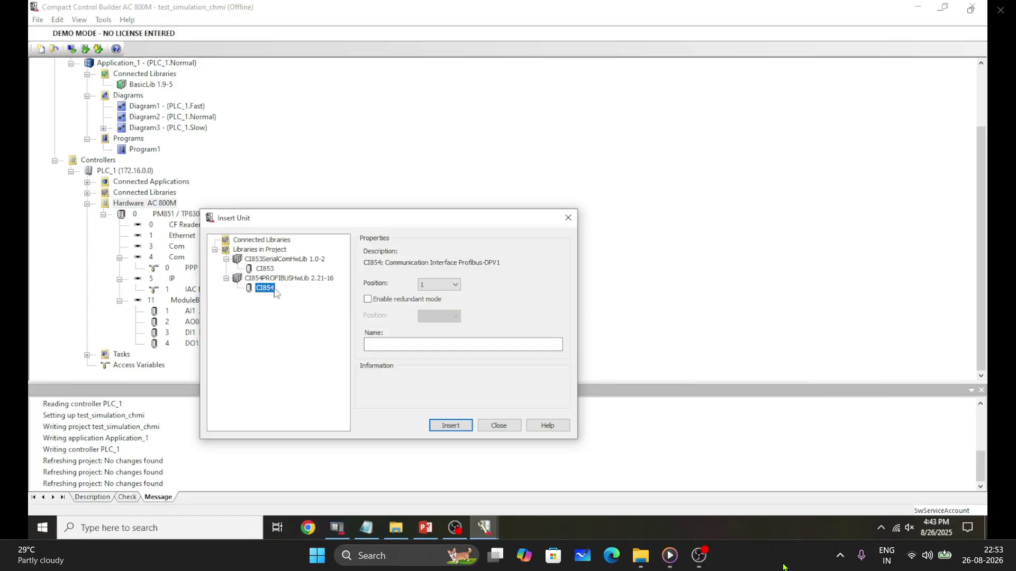
# Switch to the DCS800M presentation in PowerPoint and examine the CI854A PROFIBUS connection diagram on slide 3 in reading view.
pyautogui.click(425, 527)
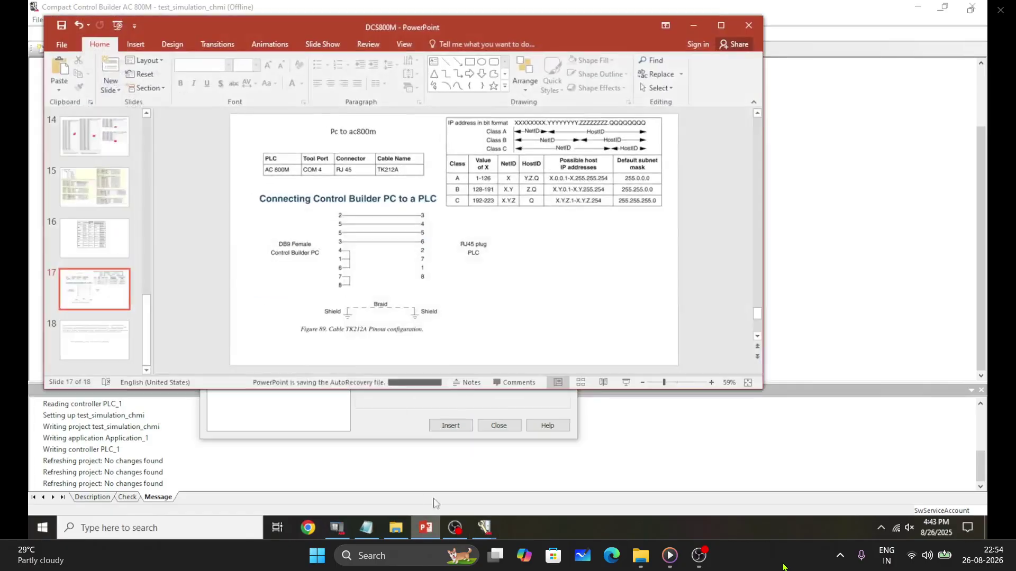
pyautogui.scroll(3, 108, 226)
pyautogui.scroll(8, 108, 226)
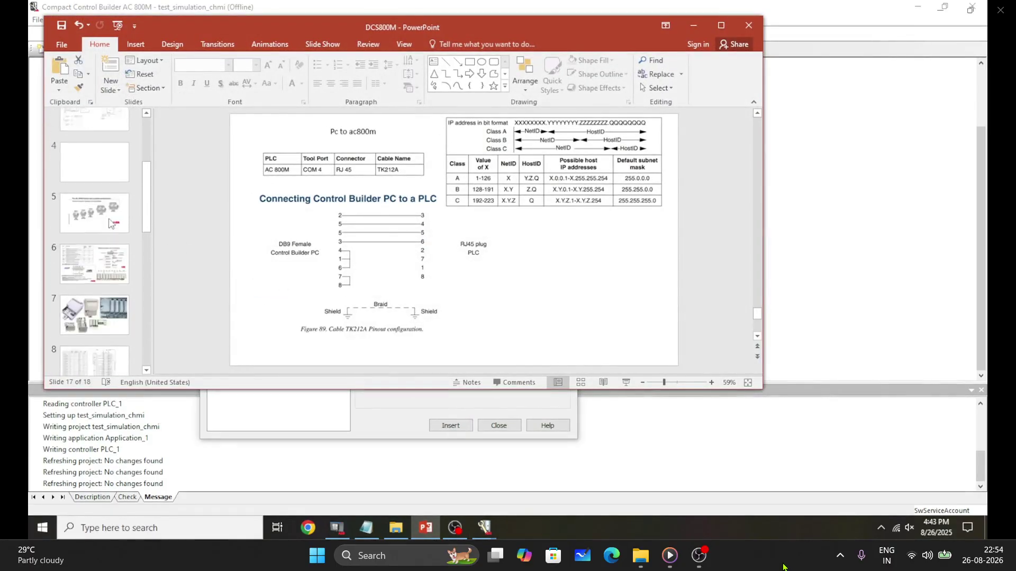
pyautogui.click(107, 220)
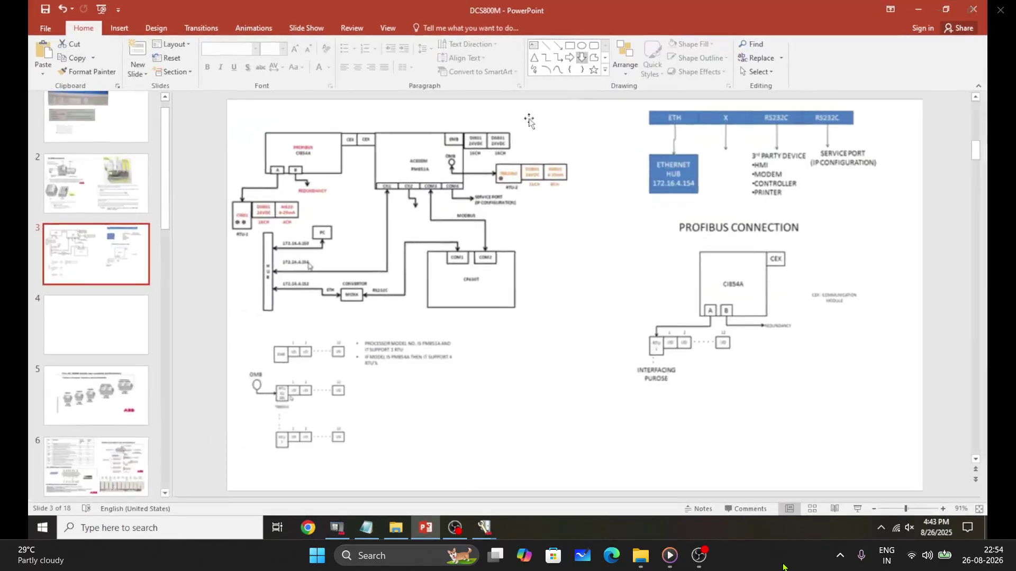
pyautogui.click(720, 25)
pyautogui.click(833, 510)
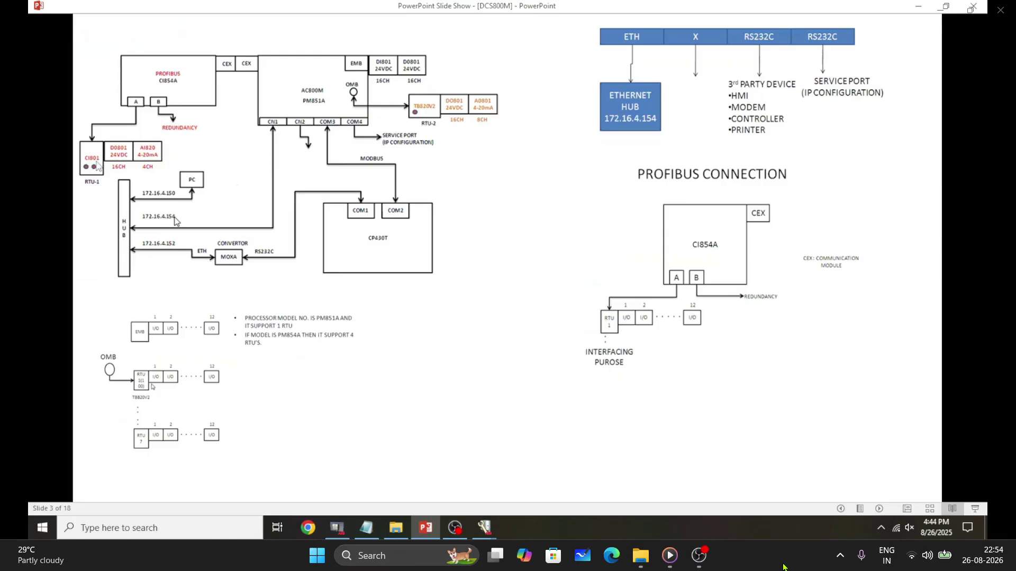
# Return to Control Builder and insert the chosen CI854 unit at position 1, connecting its PROFIBUS library to the controller.
pyautogui.hotkey('alt', 'Tab')
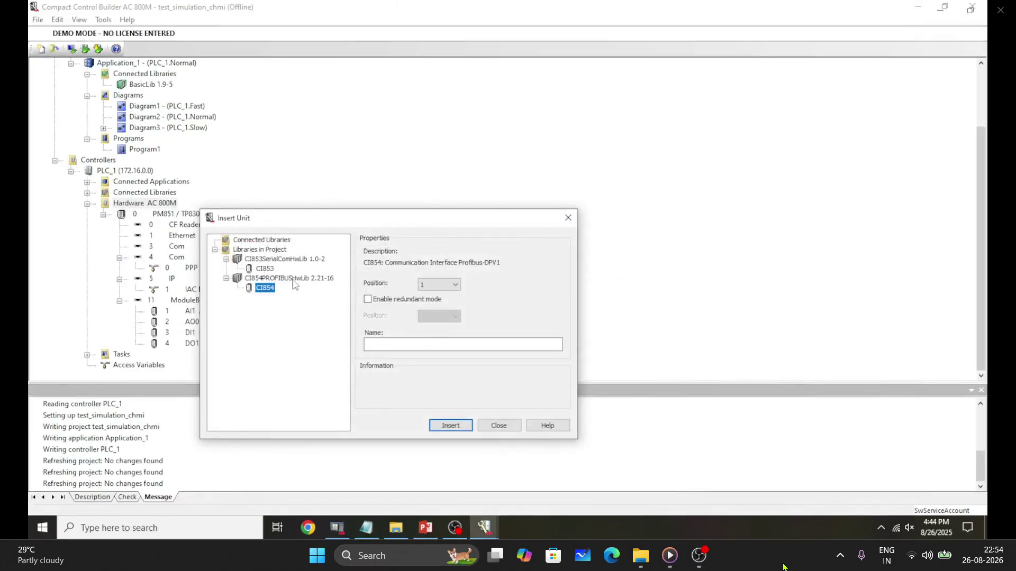
pyautogui.click(451, 427)
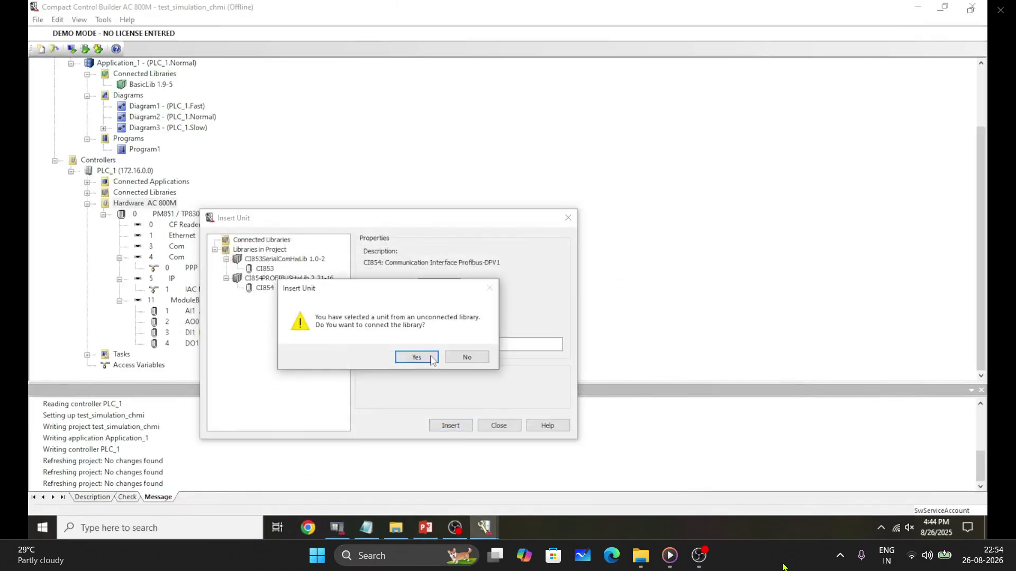
pyautogui.click(413, 356)
pyautogui.click(214, 240)
pyautogui.click(226, 250)
pyautogui.click(215, 268)
pyautogui.click(226, 279)
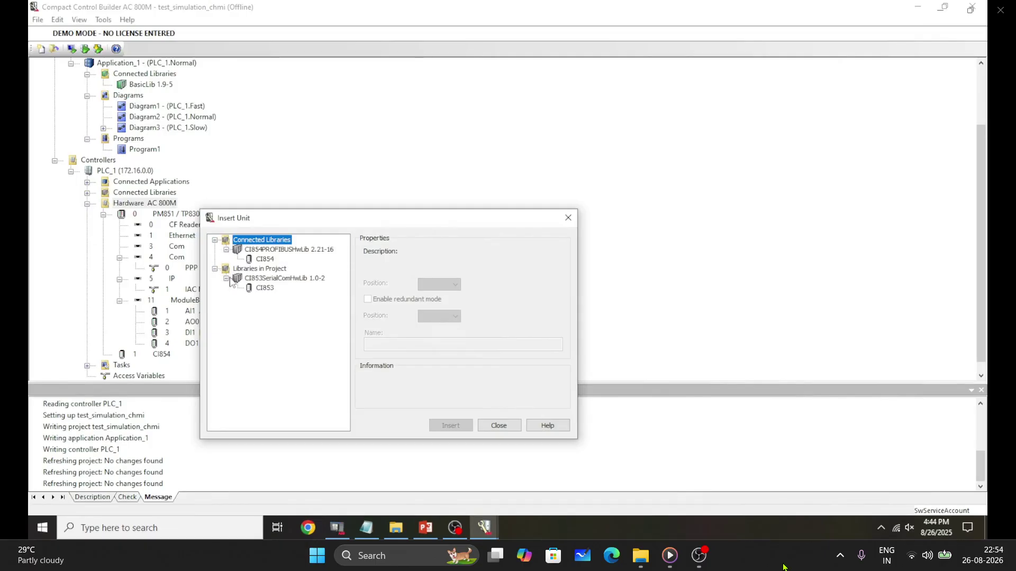
pyautogui.click(567, 218)
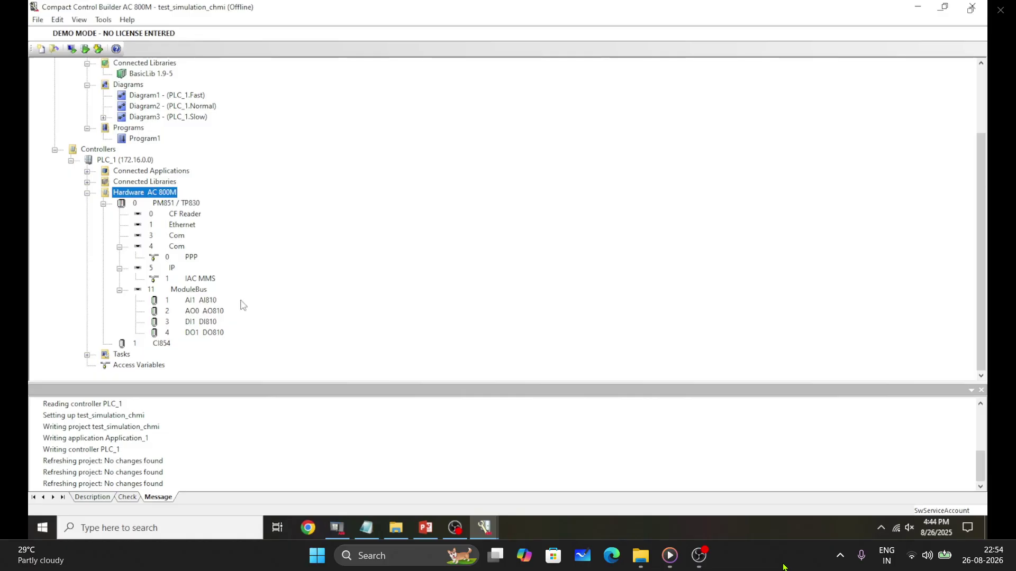
# Insert a CI801 PROFIBUS-DPV1 slave at position 2 under CI854, connecting the S800CI801CI854HwLib 1.5-1 library.
pyautogui.click(162, 344)
pyautogui.rightClick(161, 345)
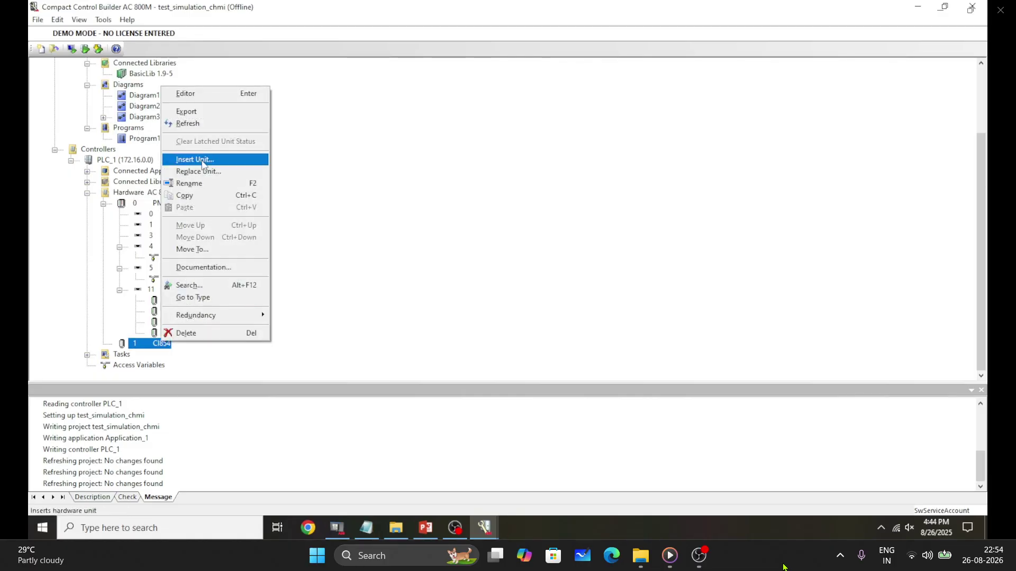
pyautogui.click(203, 160)
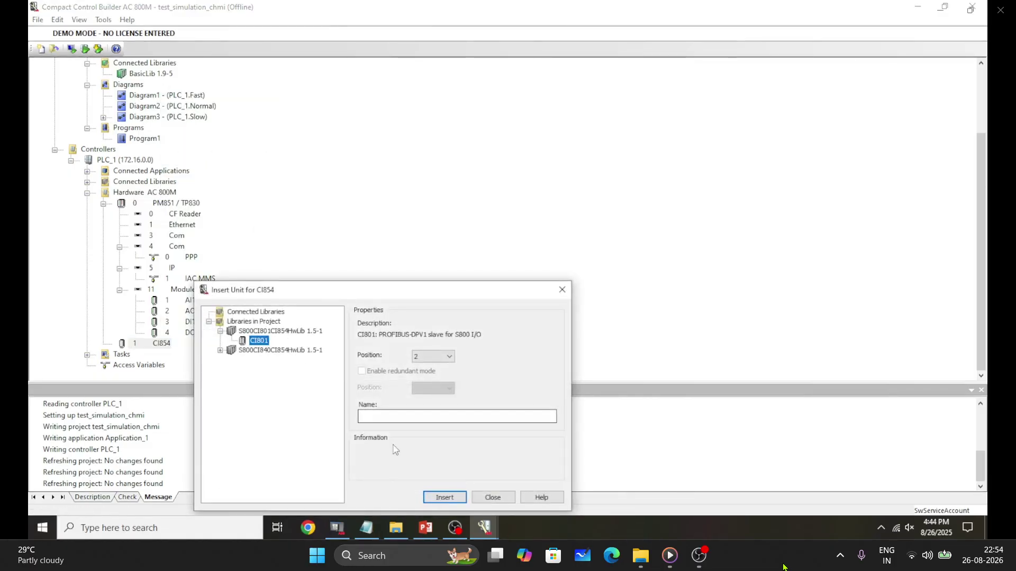
pyautogui.click(444, 497)
pyautogui.click(404, 429)
pyautogui.click(561, 289)
# Insert an AI820 analog input at position 1 and an AO815 analog output at position 2 under the CI801 slave.
pyautogui.click(173, 345)
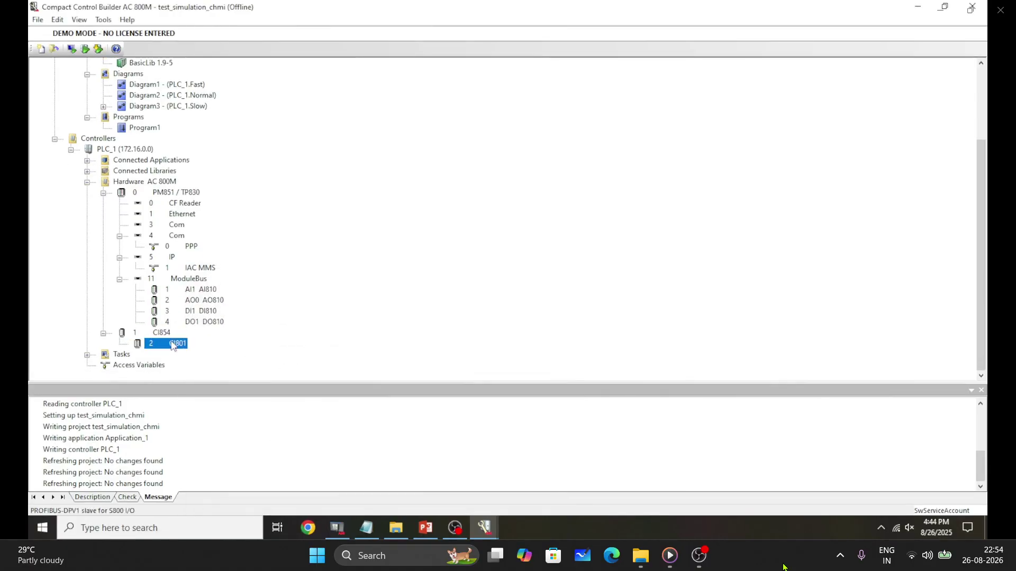
pyautogui.rightClick(180, 346)
pyautogui.click(220, 180)
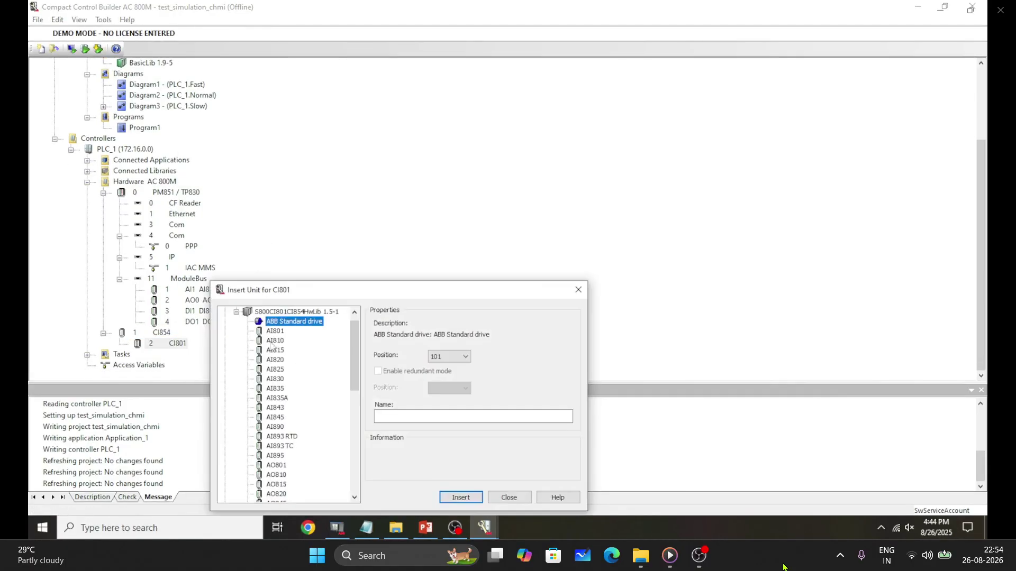
pyautogui.click(276, 360)
pyautogui.click(456, 501)
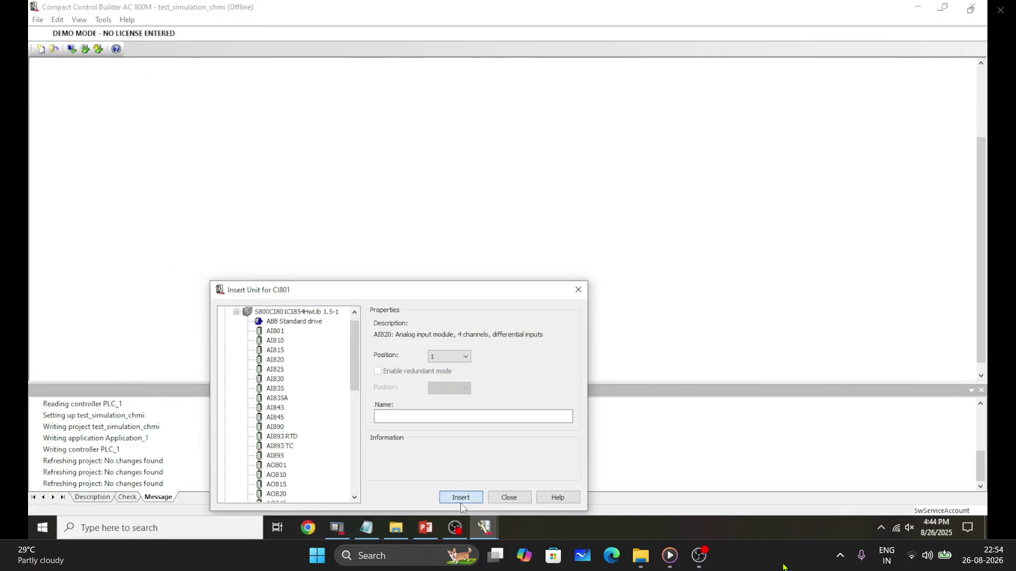
pyautogui.scroll(-2, 296, 439)
pyautogui.click(276, 427)
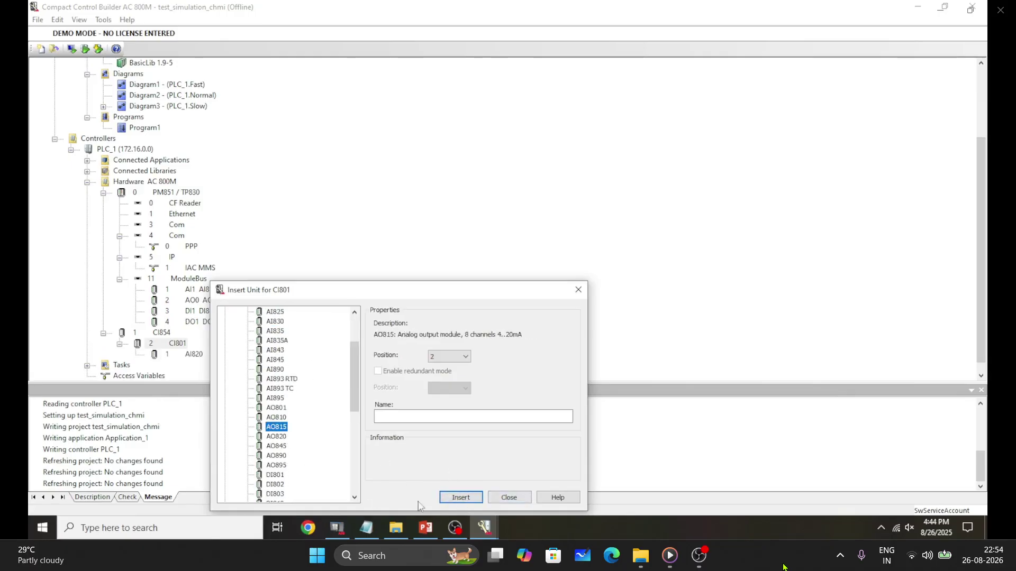
pyautogui.click(453, 498)
# Add a DI803 digital input at position 3 and a DO820 digital output at position 4 under CI801, finishing the unit insertion.
pyautogui.scroll(-2, 296, 439)
pyautogui.click(275, 437)
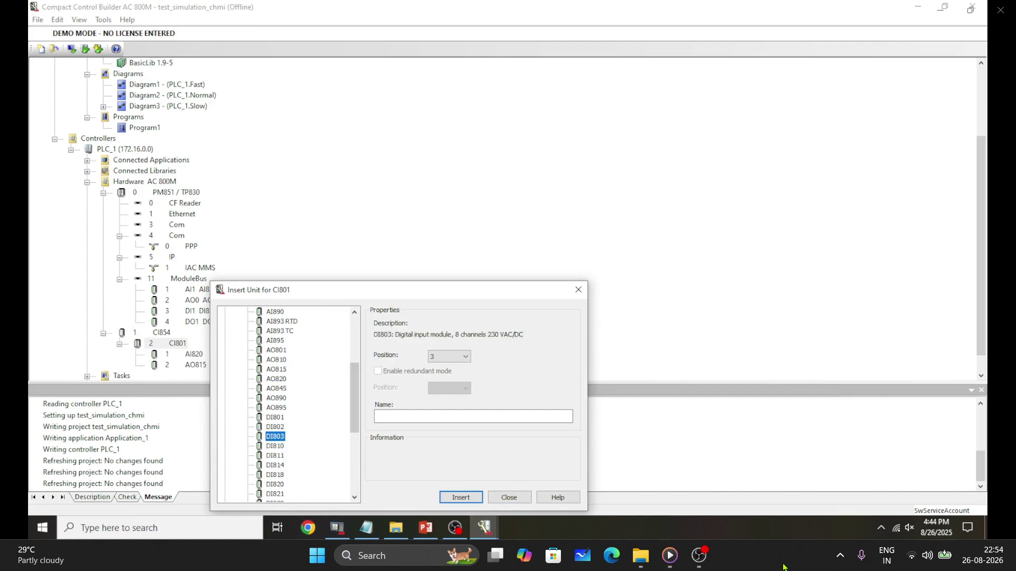
pyautogui.click(476, 494)
pyautogui.scroll(-4, 276, 405)
pyautogui.click(276, 475)
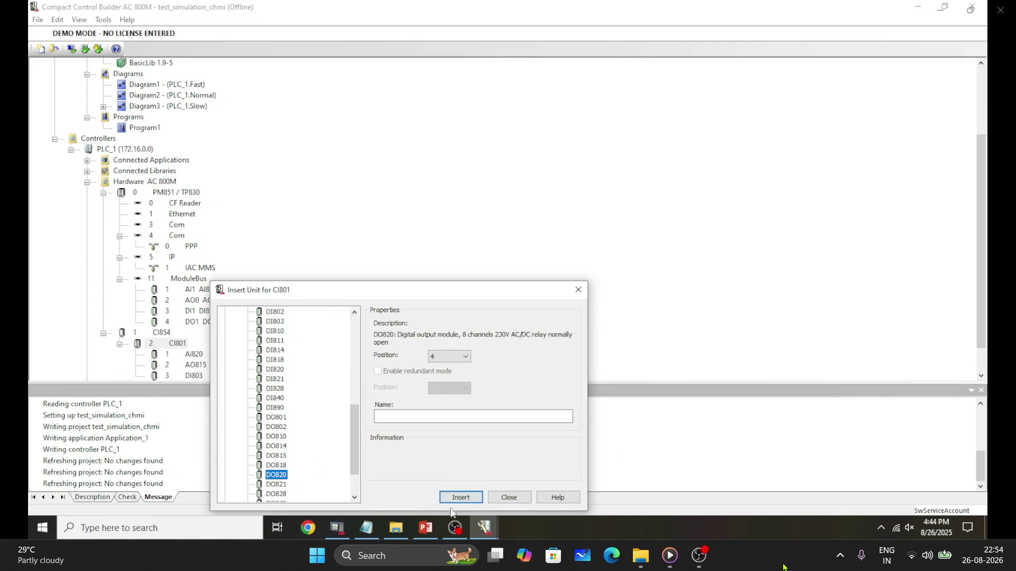
pyautogui.click(460, 497)
pyautogui.click(509, 497)
# Examine the channel addresses in the connections of AI820 and AO815 under CI801, and open the AI1 AI810 unit on the ModuleBus.
pyautogui.click(193, 311)
pyautogui.click(194, 332)
pyautogui.click(201, 345)
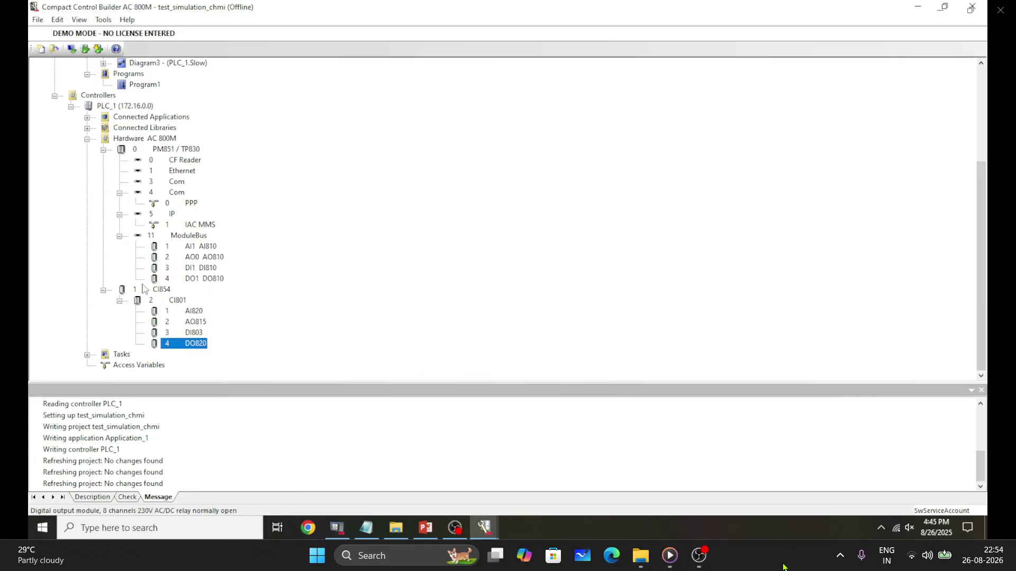
pyautogui.doubleClick(194, 313)
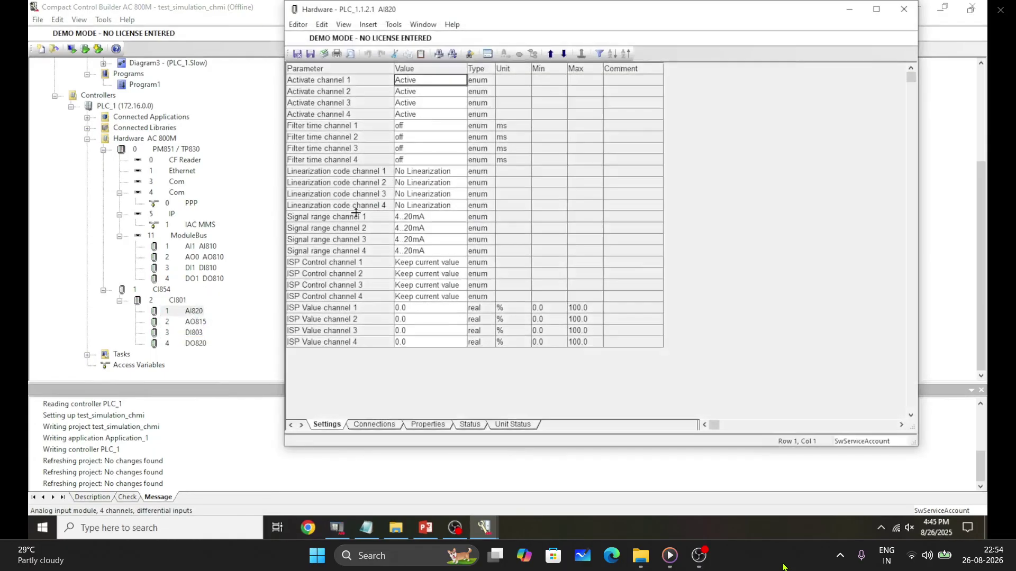
pyautogui.click(375, 425)
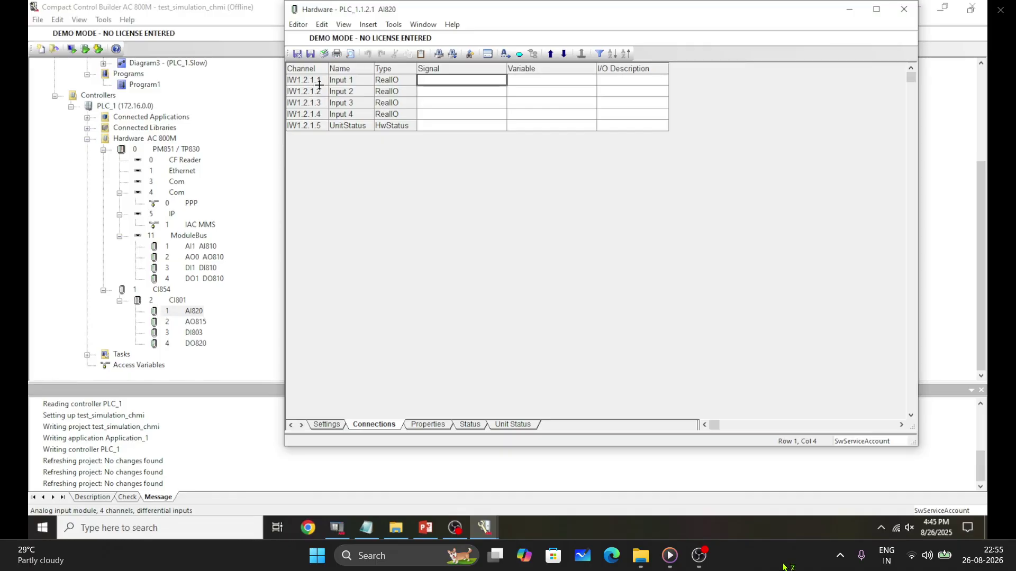
pyautogui.doubleClick(180, 324)
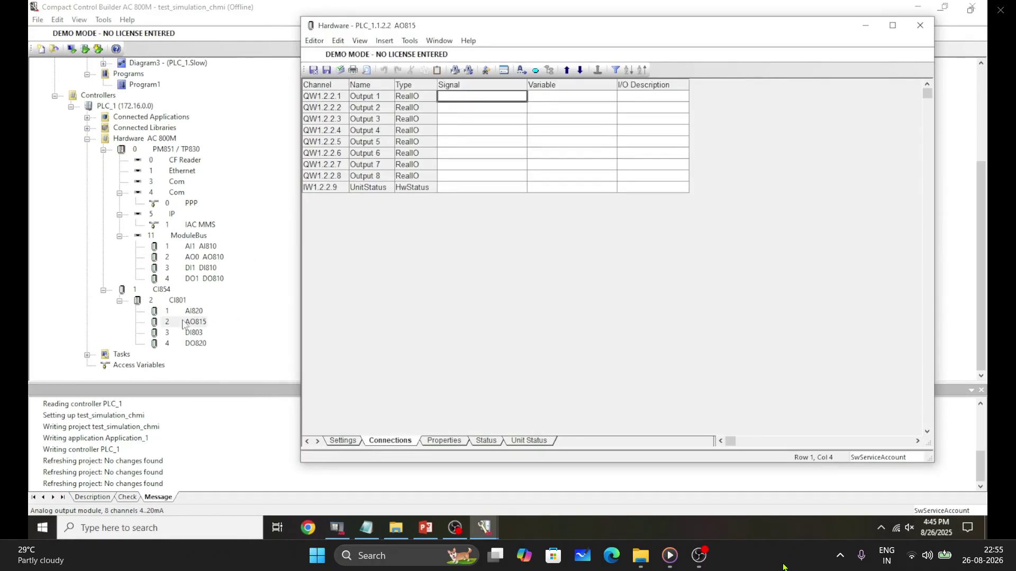
pyautogui.doubleClick(204, 247)
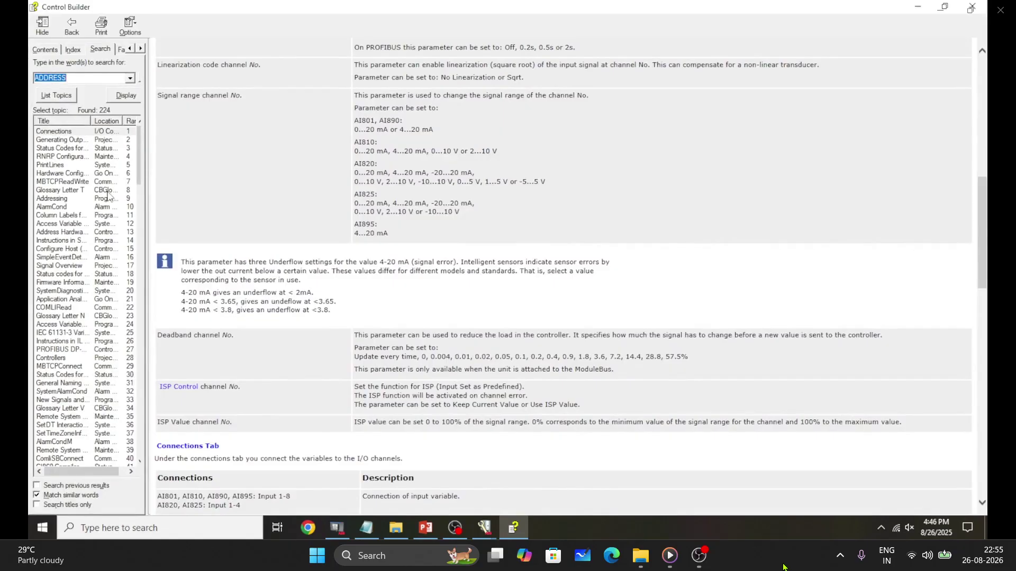
# Read the analog input unit help through its unit status section and look through the topics found for ADDRESS.
pyautogui.scroll(-15, 318, 354)
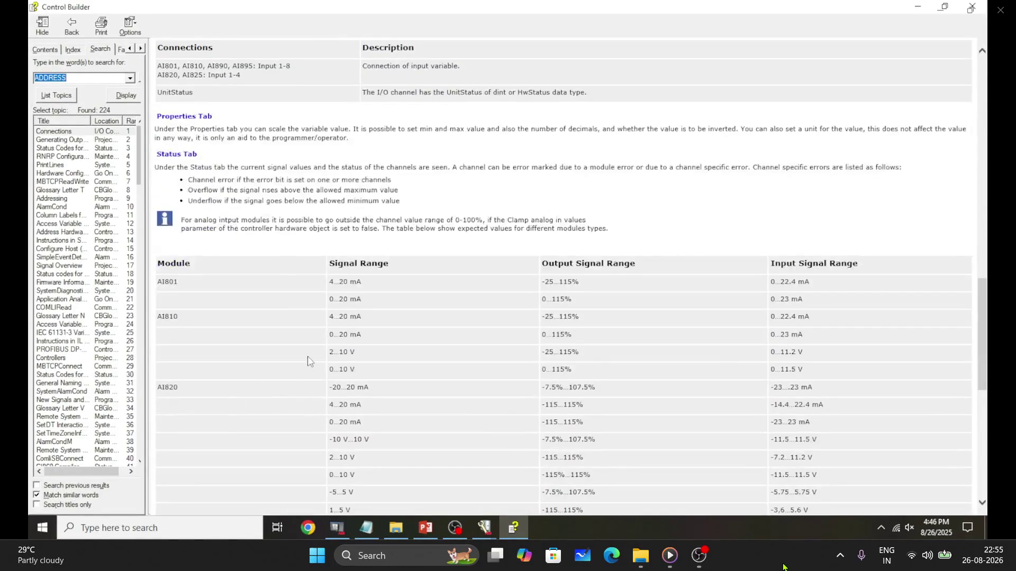
pyautogui.scroll(-3, 326, 360)
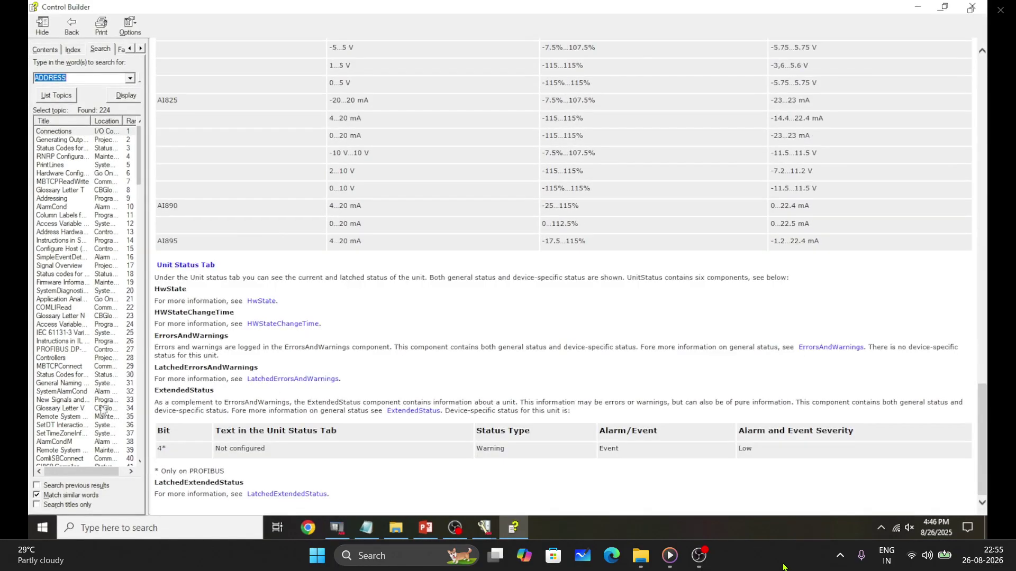
pyautogui.click(90, 409)
pyautogui.scroll(-11, 76, 185)
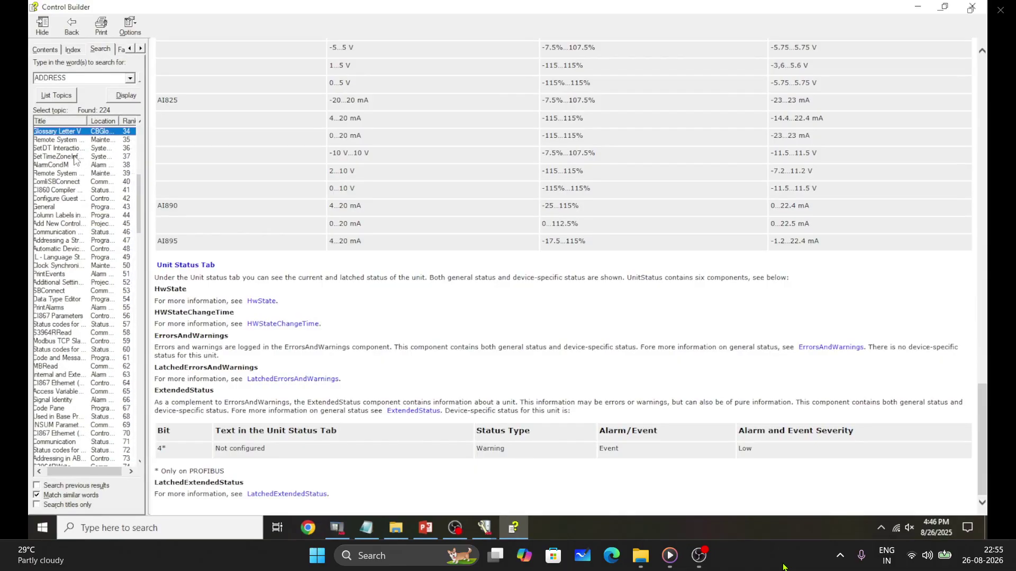
# Search the online help for ADD and look through the listed topics.
pyautogui.click(69, 79)
pyautogui.click(70, 78)
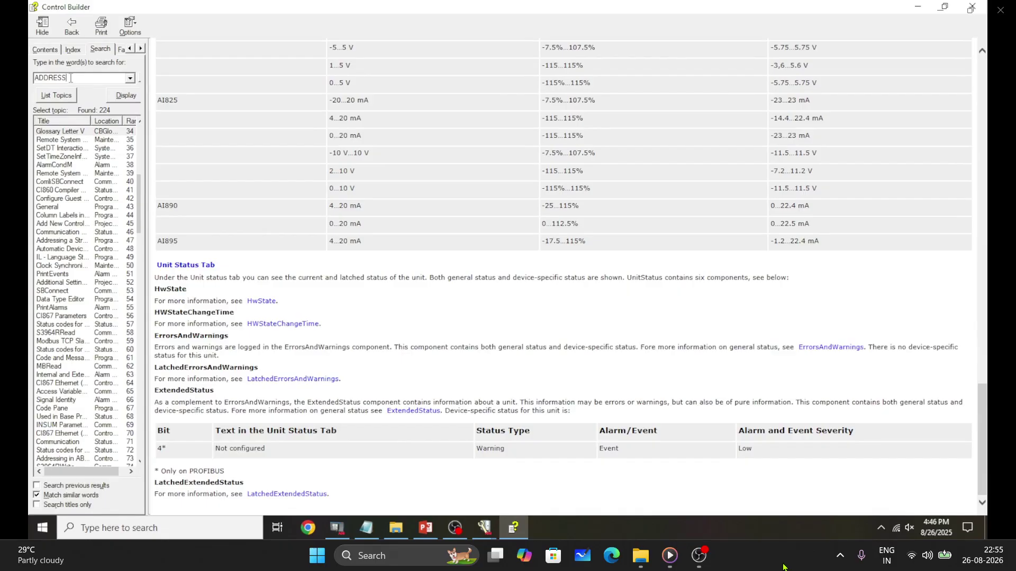
pyautogui.click(72, 91)
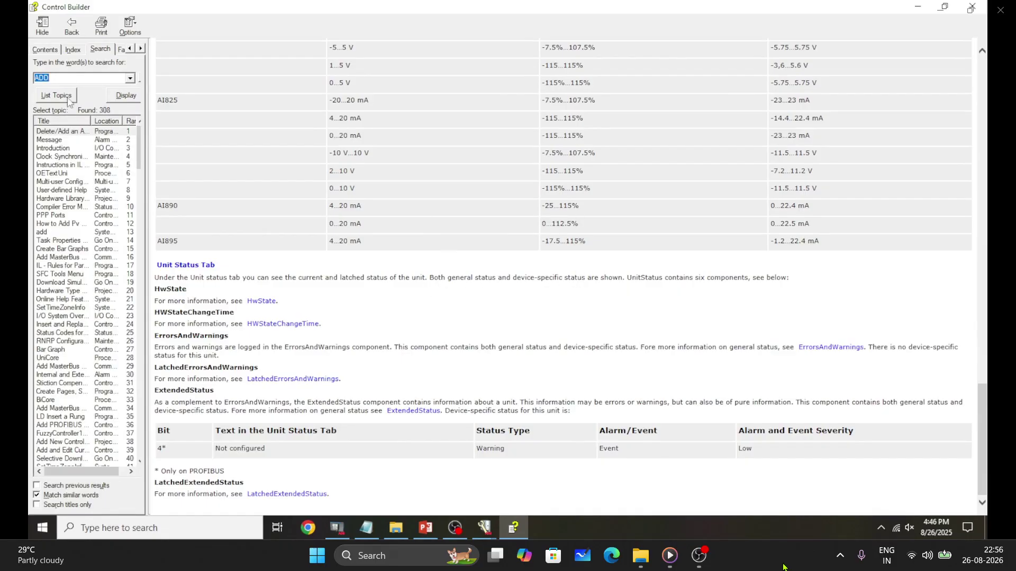
pyautogui.scroll(-17, 64, 143)
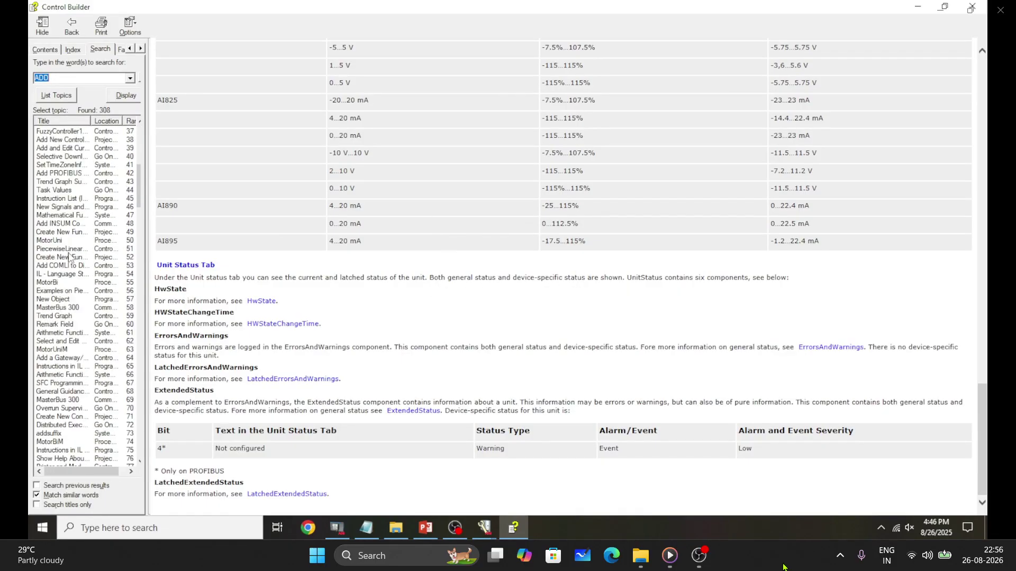
pyautogui.click(72, 290)
pyautogui.scroll(-9, 80, 312)
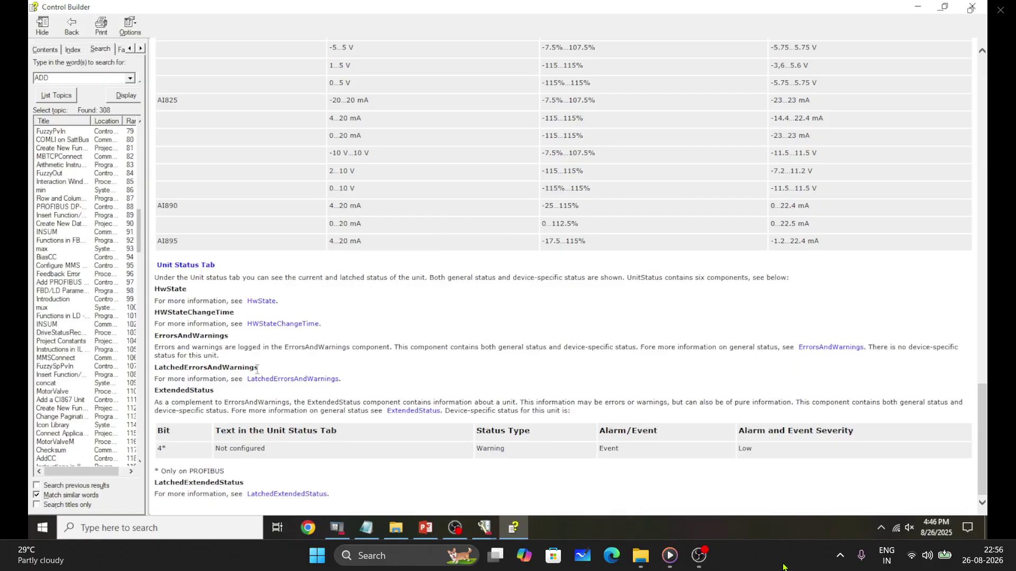
pyautogui.click(79, 78)
# Look up AC 800M in the help index and display its communication protocols topic.
pyautogui.click(74, 50)
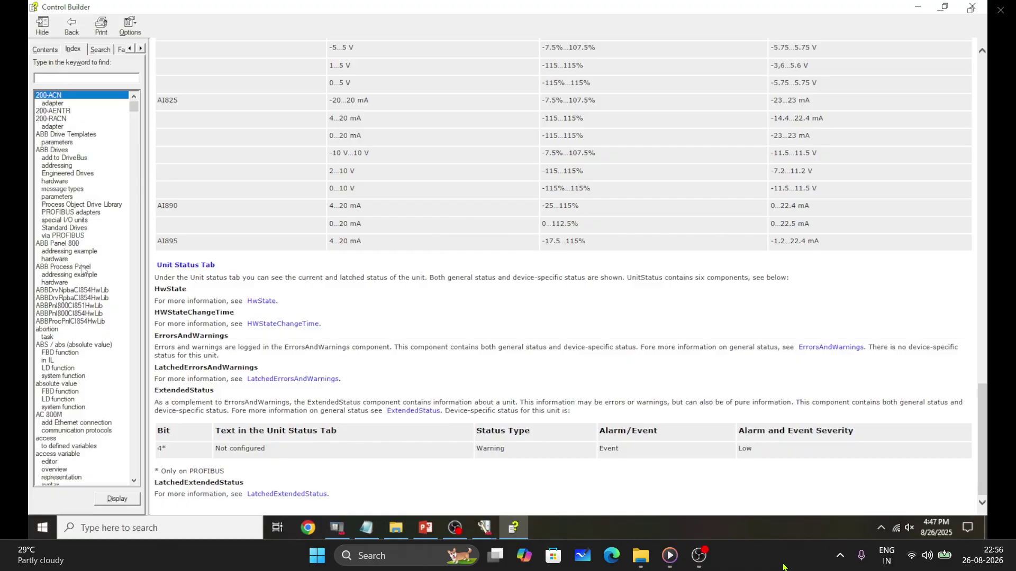
pyautogui.scroll(-4, 83, 270)
pyautogui.click(54, 323)
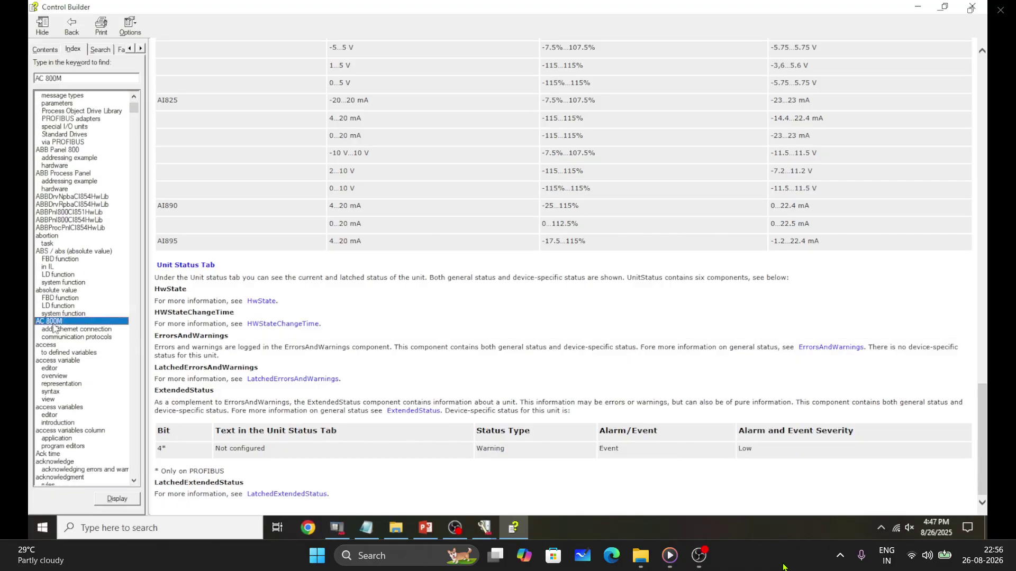
pyautogui.doubleClick(53, 324)
pyautogui.click(238, 349)
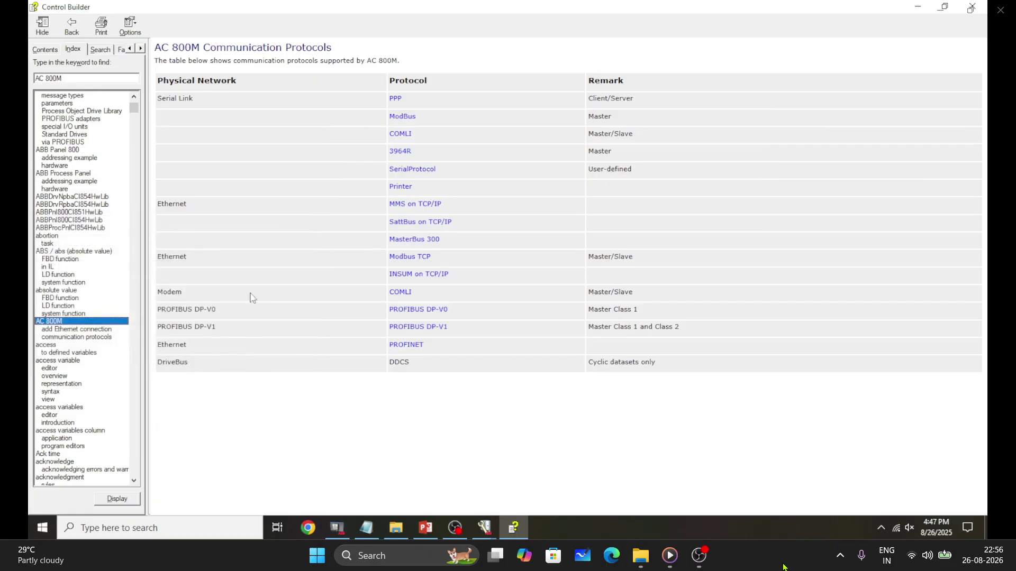
# Find the address keyword in the help index and read the Address Hardware Units topic, including its I/O addressing example.
pyautogui.scroll(-8, 95, 345)
pyautogui.scroll(-11, 94, 345)
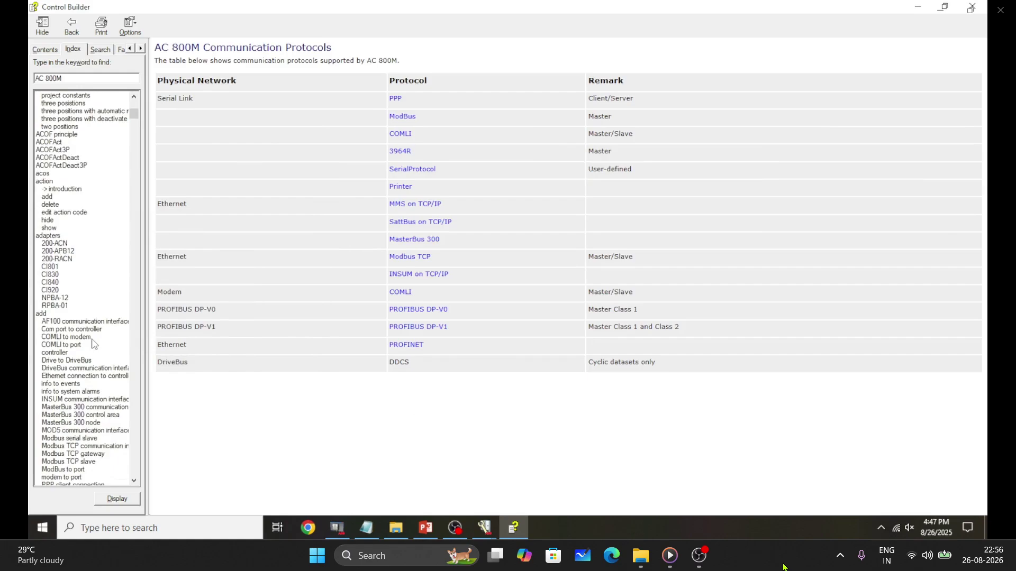
pyautogui.scroll(-1, 93, 343)
pyautogui.scroll(-11, 66, 302)
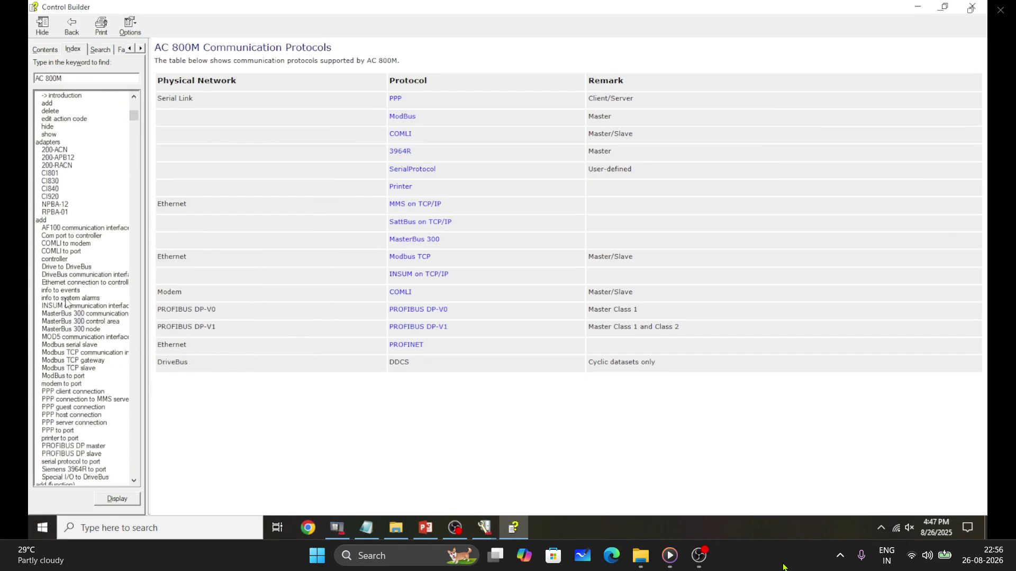
pyautogui.doubleClick(51, 361)
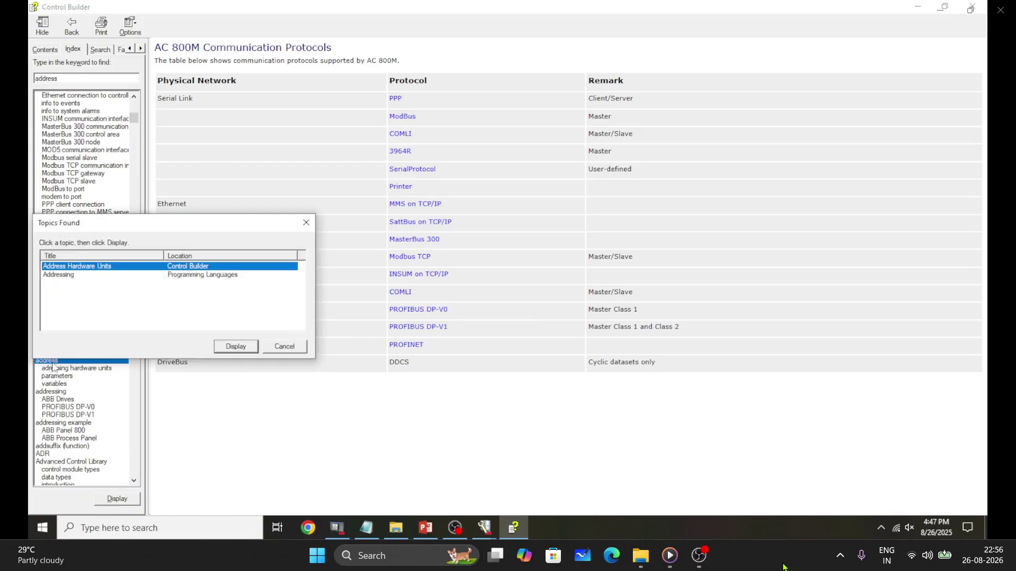
pyautogui.click(238, 347)
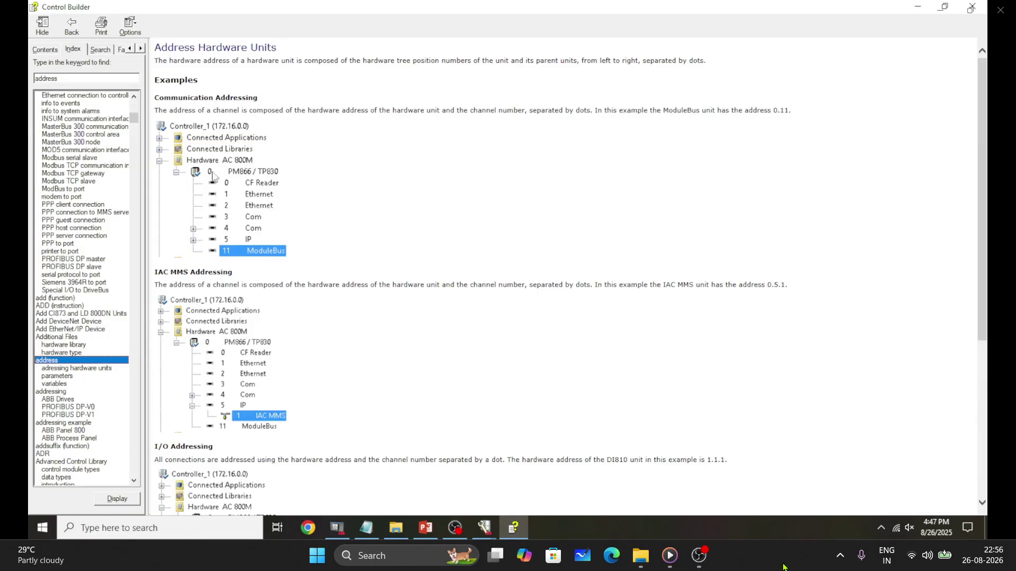
pyautogui.scroll(-3, 249, 169)
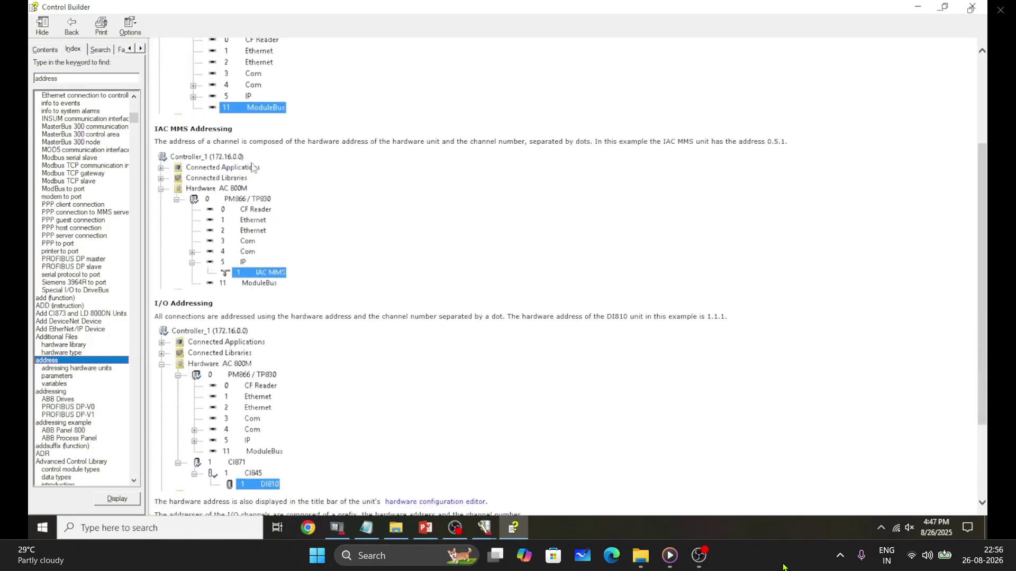
pyautogui.scroll(-2, 278, 276)
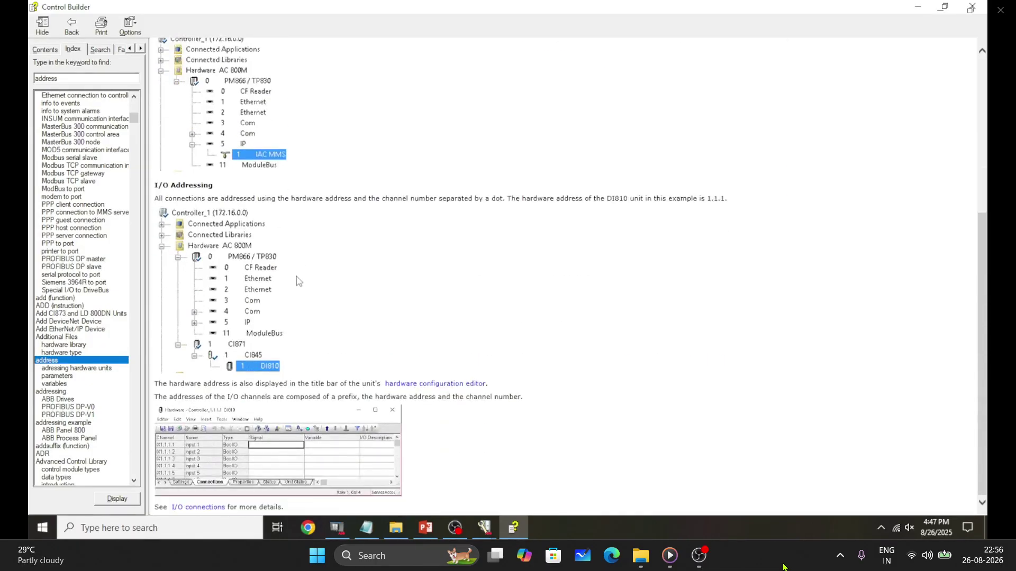
# Check the index entries under address and addressing, viewing the Addressing and Addressing in ABB Drives topics.
pyautogui.click(91, 369)
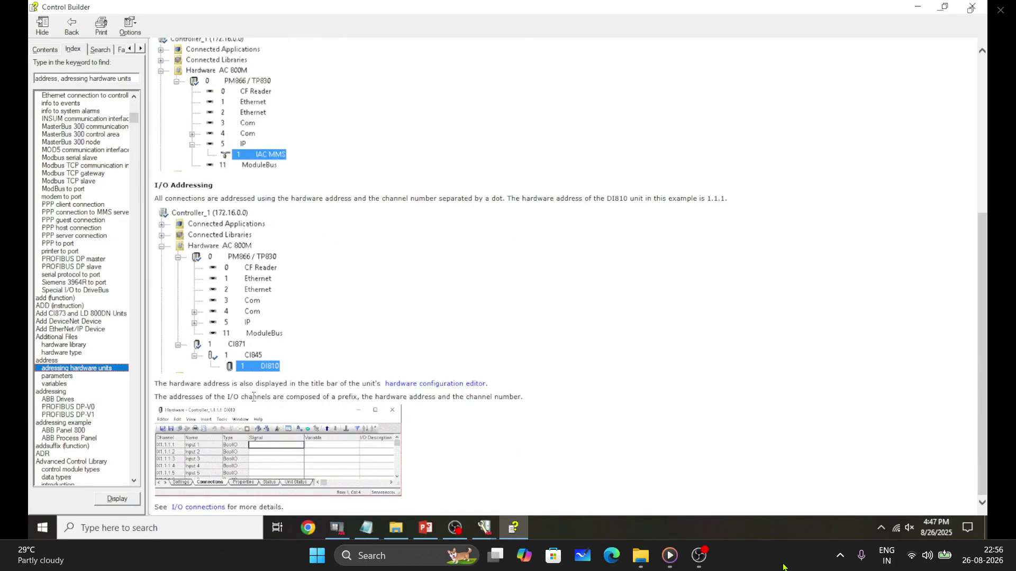
pyautogui.doubleClick(73, 376)
pyautogui.click(60, 384)
pyautogui.doubleClick(51, 392)
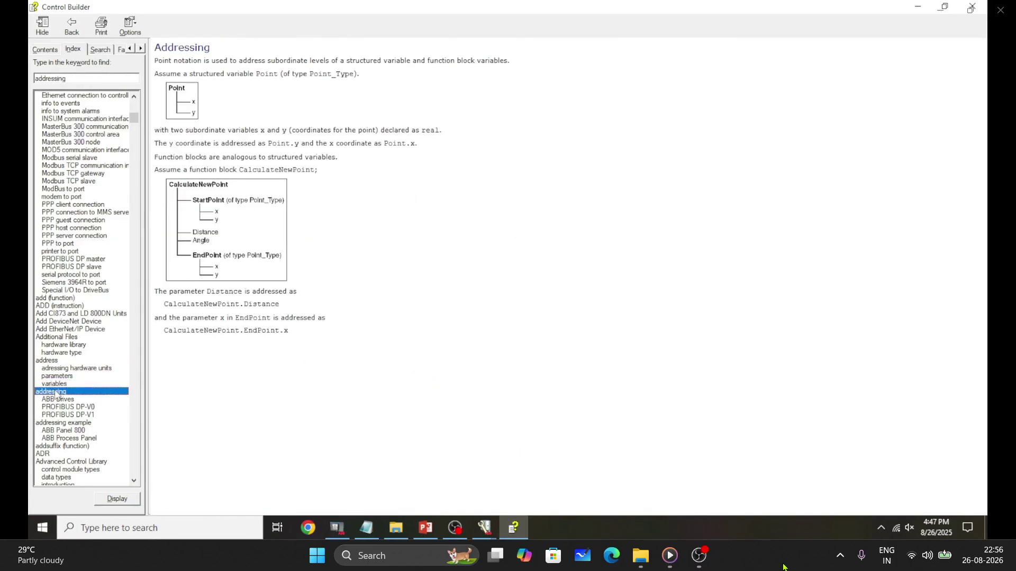
pyautogui.click(234, 347)
pyautogui.click(62, 400)
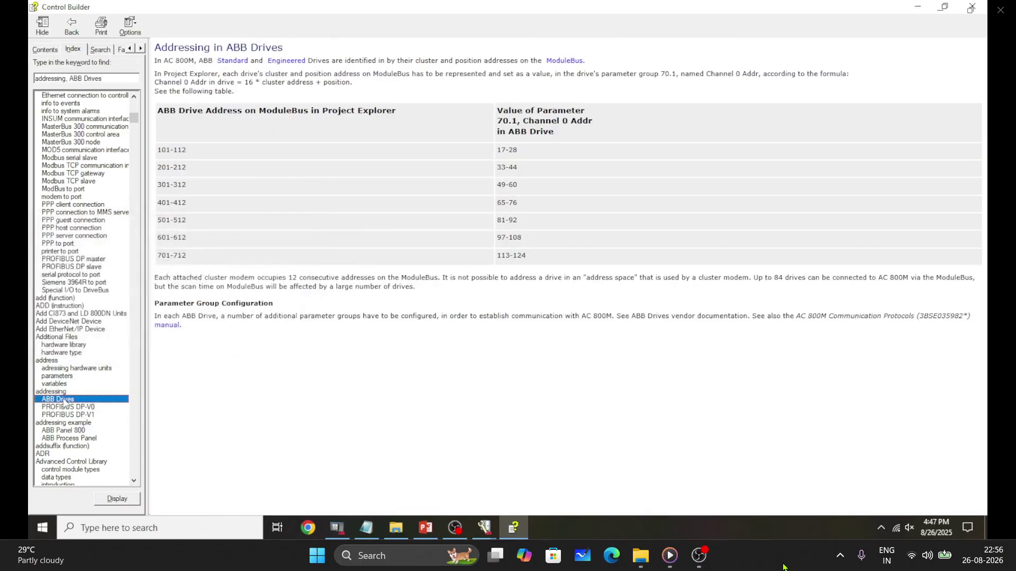
# View the index topics on adding CI873, DeviceNet and EtherNet/IP devices and the Additional Files topic for hardware libraries.
pyautogui.doubleClick(67, 345)
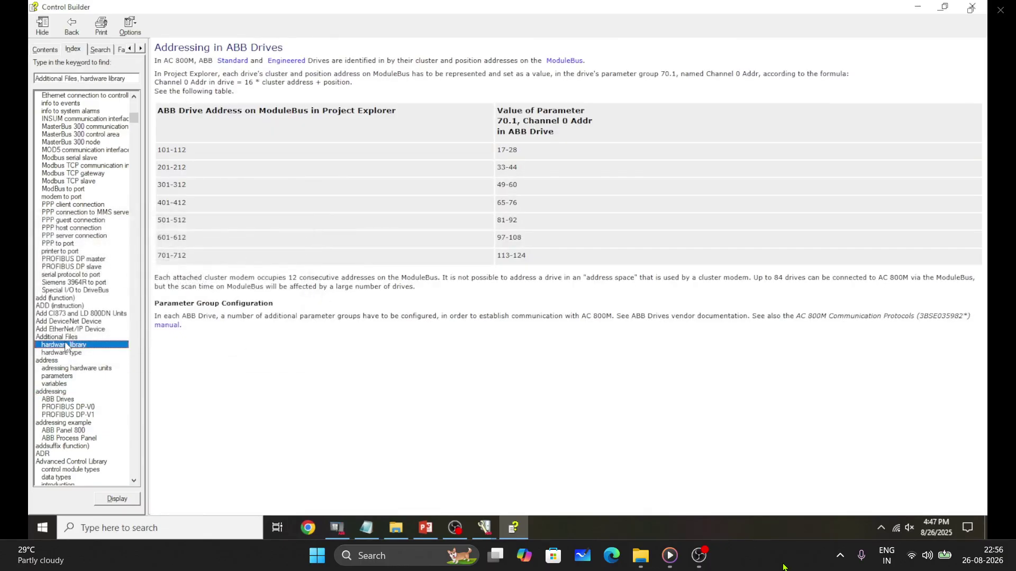
pyautogui.doubleClick(76, 314)
pyautogui.doubleClick(69, 321)
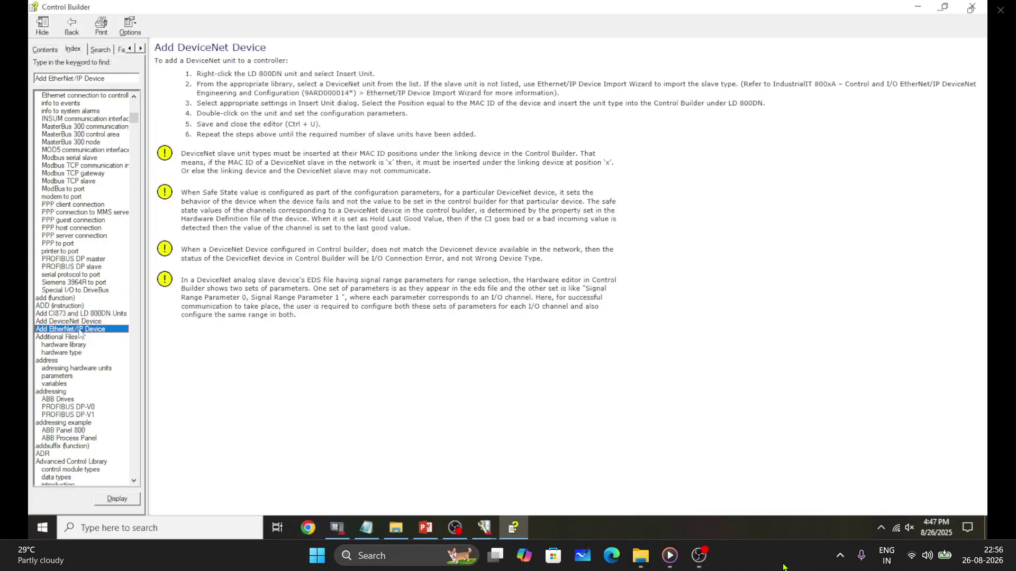
pyautogui.doubleClick(68, 330)
pyautogui.doubleClick(58, 337)
pyautogui.click(227, 344)
pyautogui.doubleClick(85, 351)
pyautogui.doubleClick(82, 346)
# Browse the help index from the Additional Files entries through the alarm, analog I/O, application and batch entries.
pyautogui.scroll(-1, 96, 365)
pyautogui.scroll(-9, 97, 369)
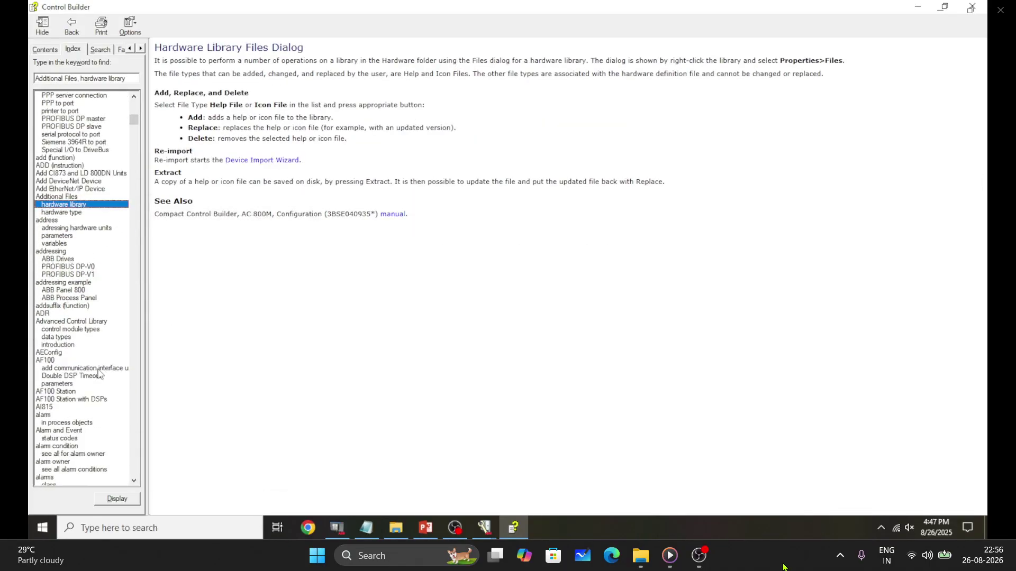
pyautogui.scroll(-13, 101, 370)
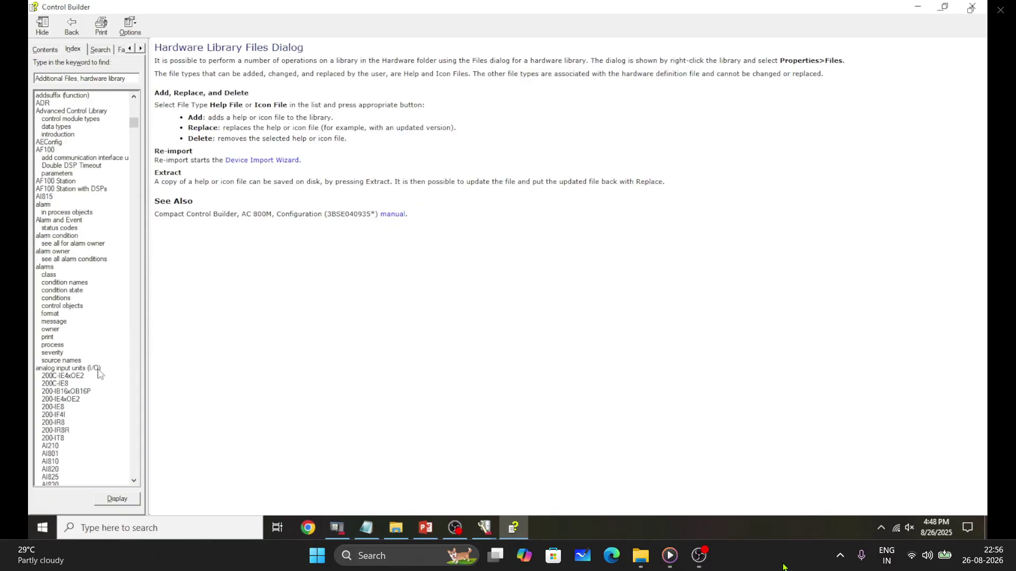
pyautogui.scroll(-16, 103, 369)
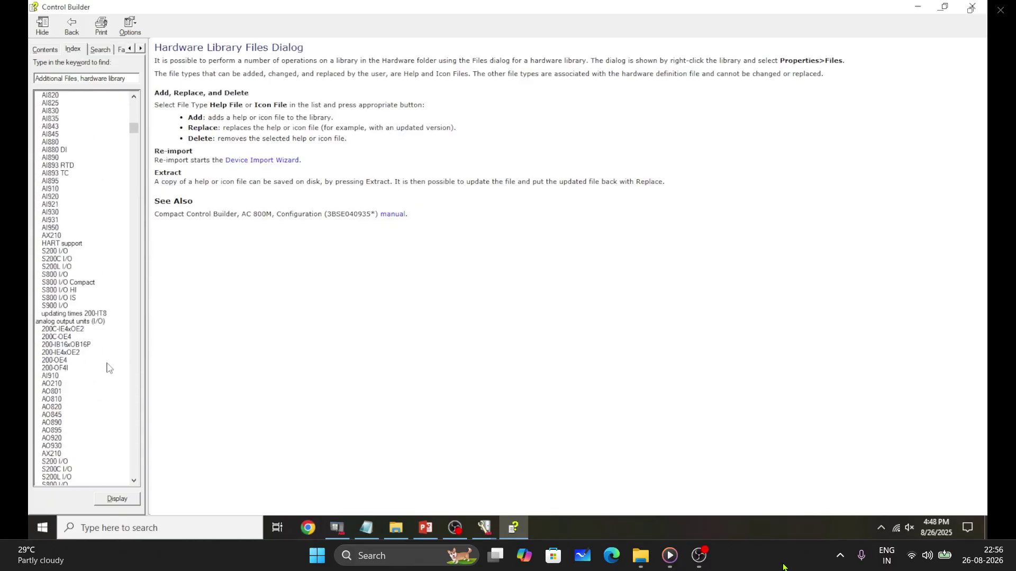
pyautogui.scroll(-15, 85, 361)
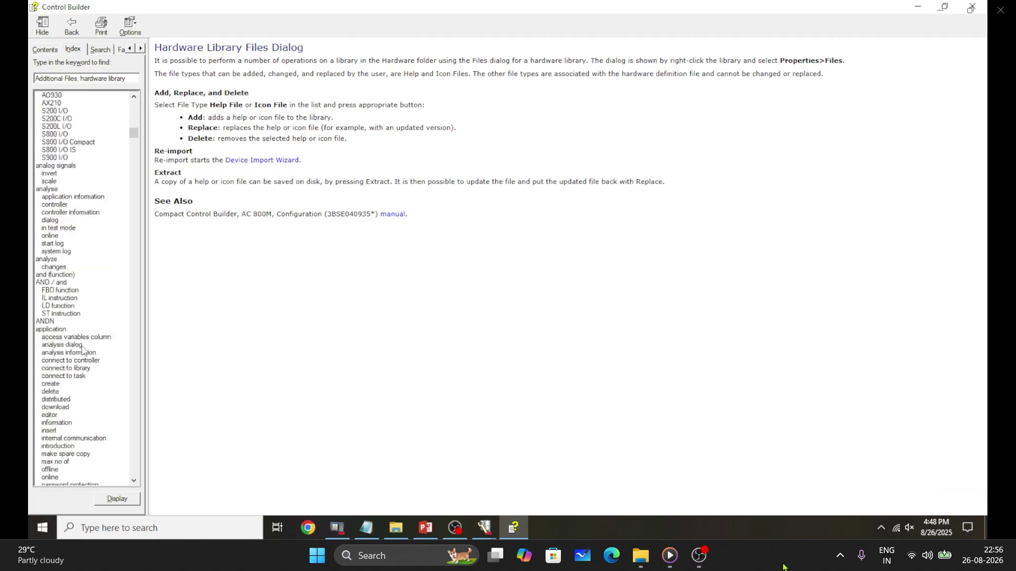
pyautogui.scroll(-5, 83, 351)
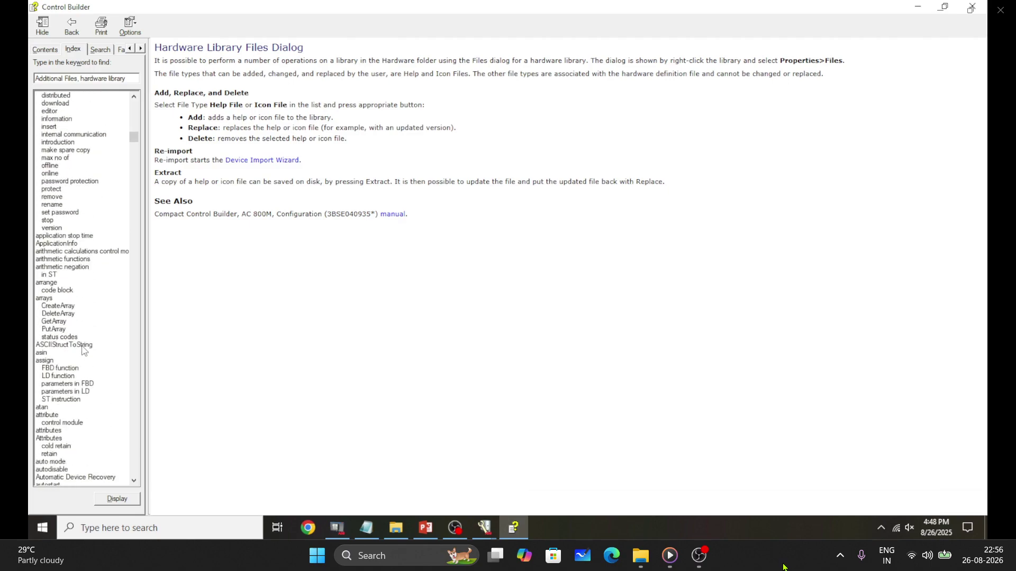
pyautogui.scroll(-20, 83, 351)
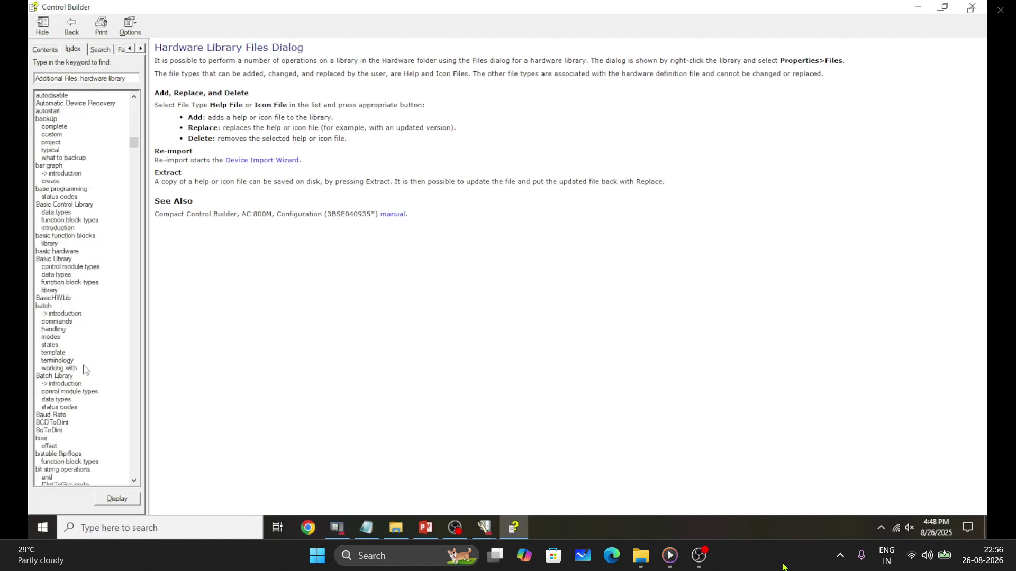
pyautogui.scroll(-12, 124, 280)
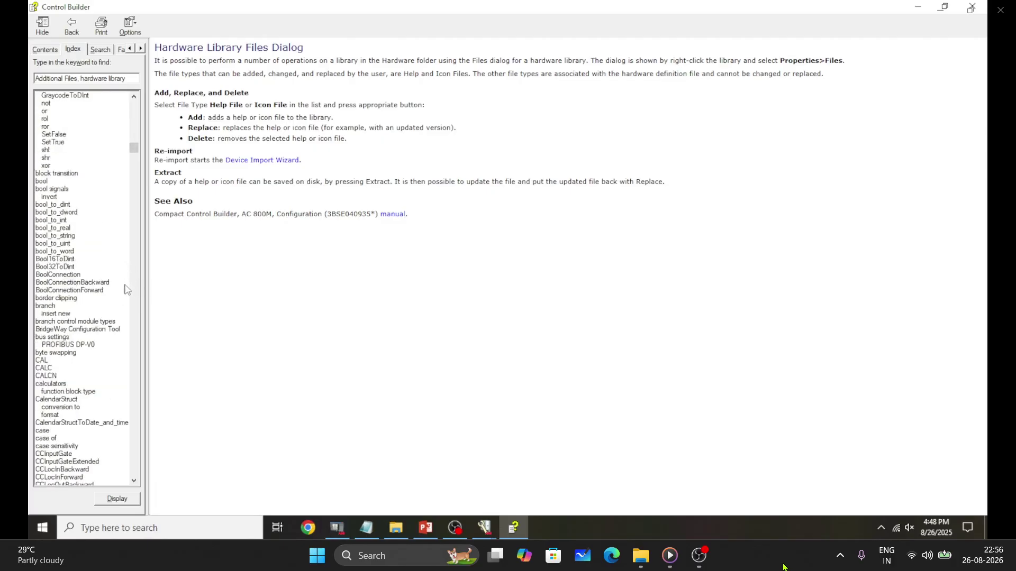
# Find AO801 under analog output units (I/O) in the help index and display its first topic.
pyautogui.scroll(15, 121, 291)
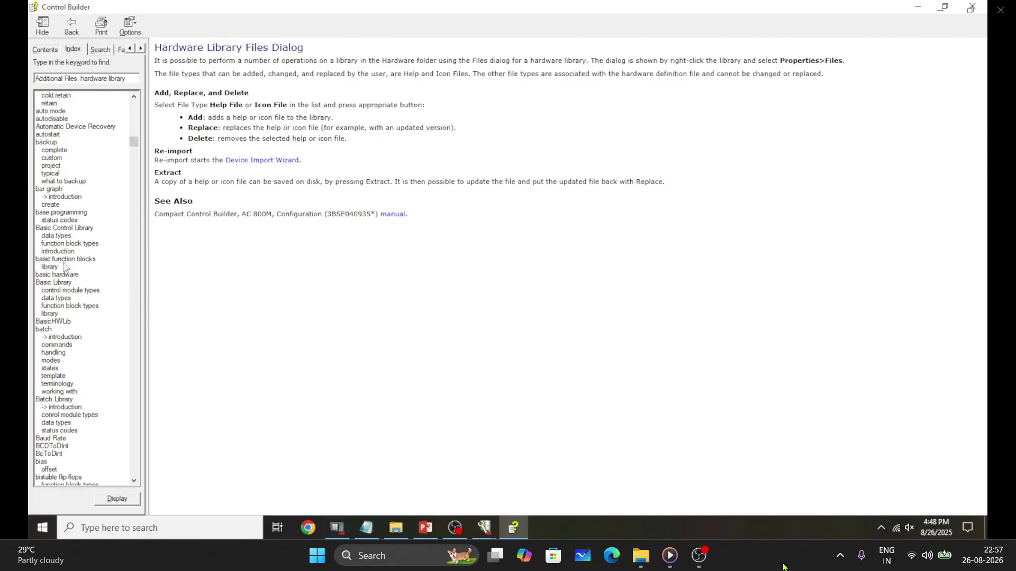
pyautogui.scroll(14, 72, 271)
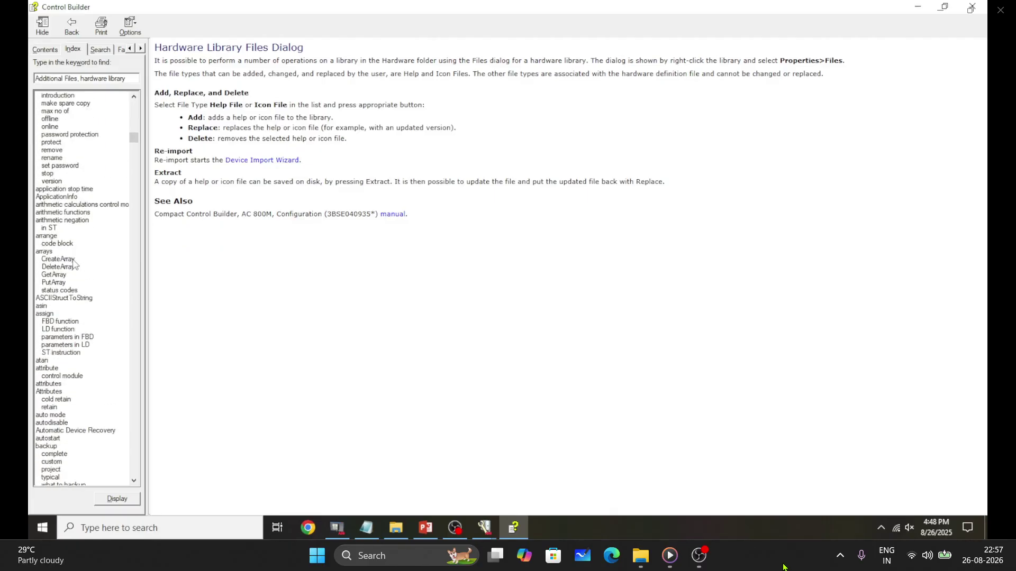
pyautogui.scroll(11, 73, 263)
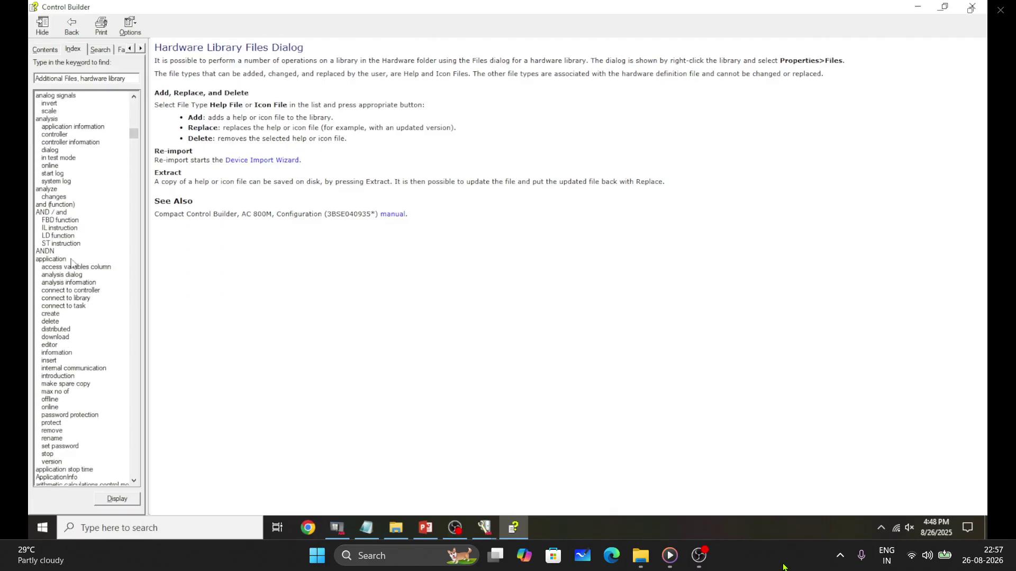
pyautogui.scroll(10, 74, 212)
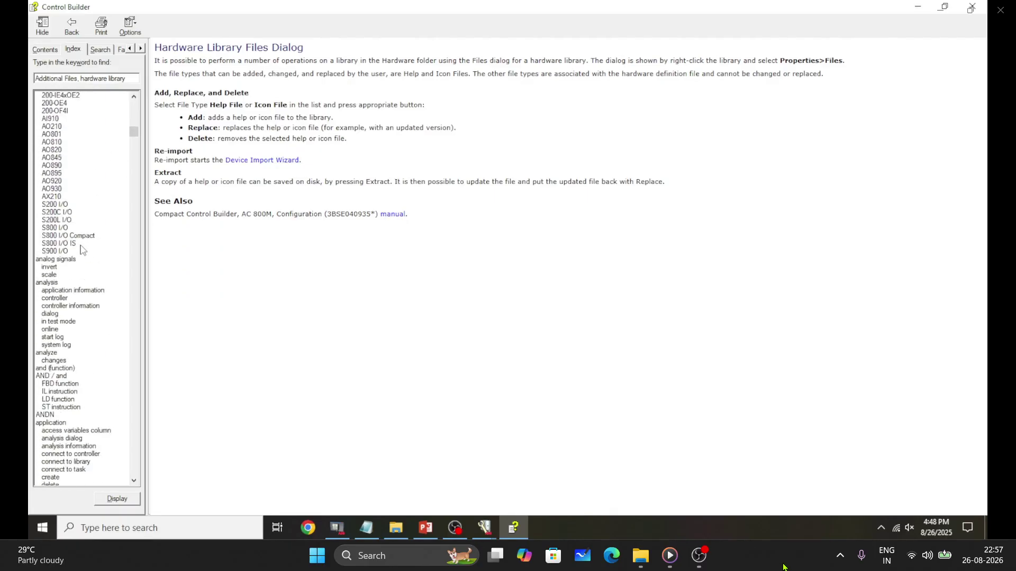
pyautogui.scroll(3, 82, 249)
pyautogui.doubleClick(80, 274)
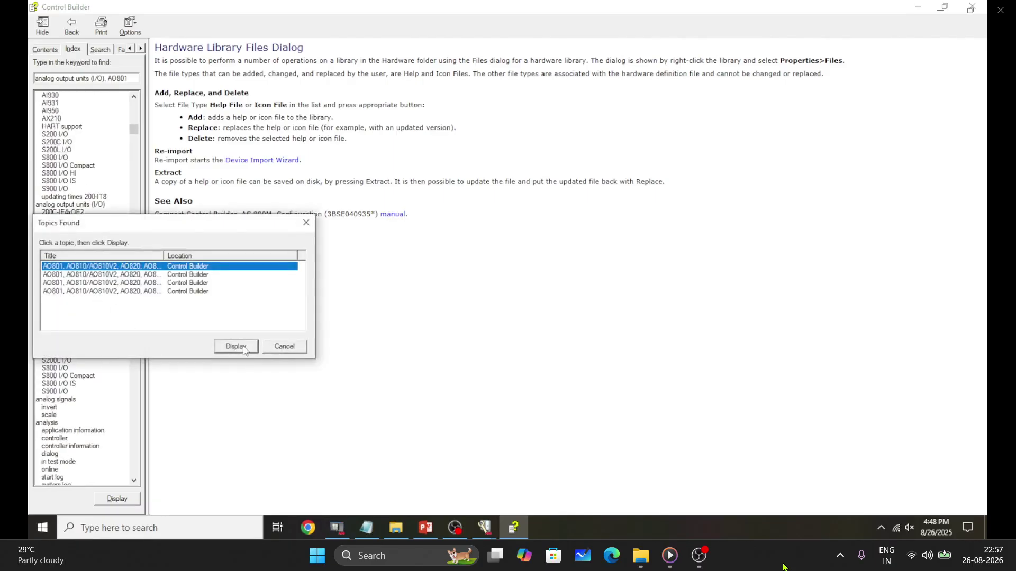
pyautogui.click(235, 347)
# Find the ADR keyword in the help index and read the Automatic Device Recovery (ADR) topic.
pyautogui.scroll(15, 83, 293)
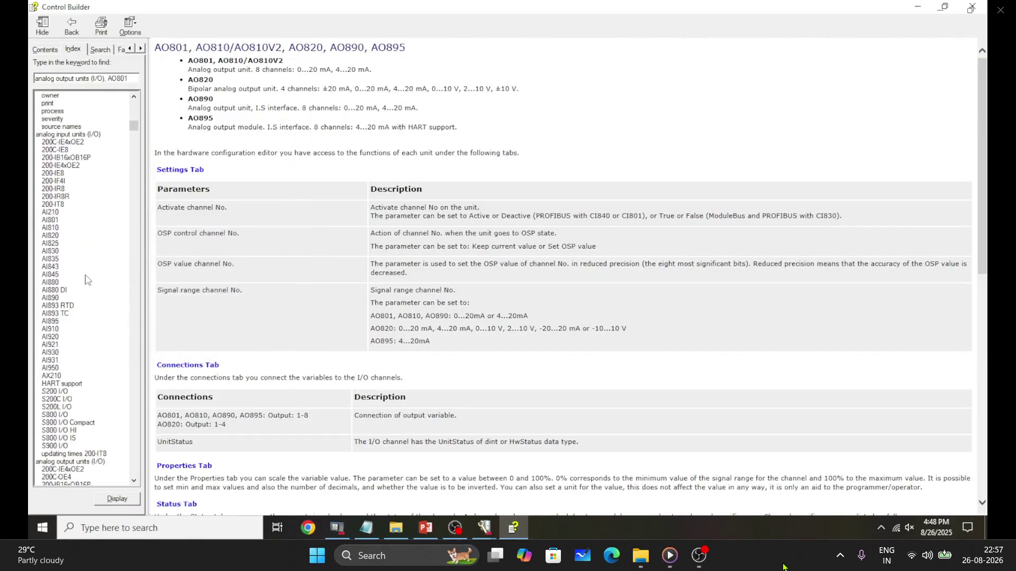
pyautogui.scroll(7, 85, 277)
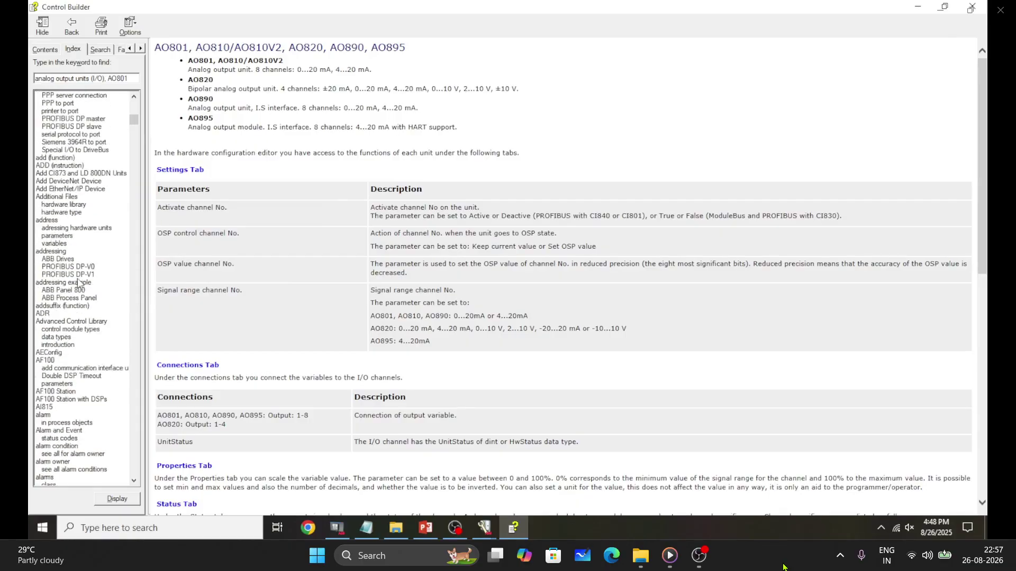
pyautogui.click(43, 321)
pyautogui.doubleClick(42, 314)
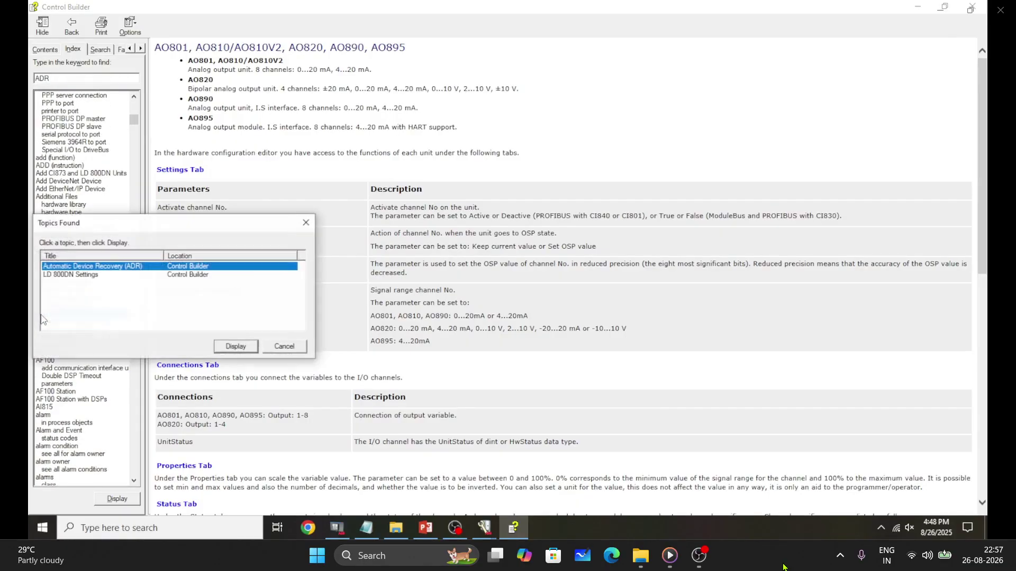
pyautogui.click(247, 349)
pyautogui.scroll(-1, 169, 333)
pyautogui.scroll(1, 78, 315)
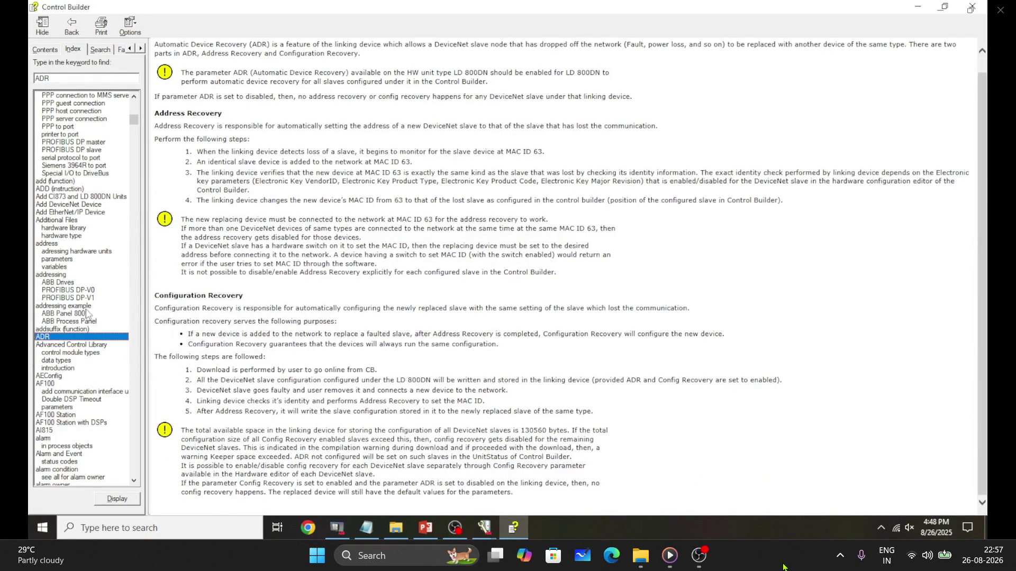
# View the Addressing in ABB Drives topic, and read the channel tables in the addressing example topic.
pyautogui.scroll(3, 99, 313)
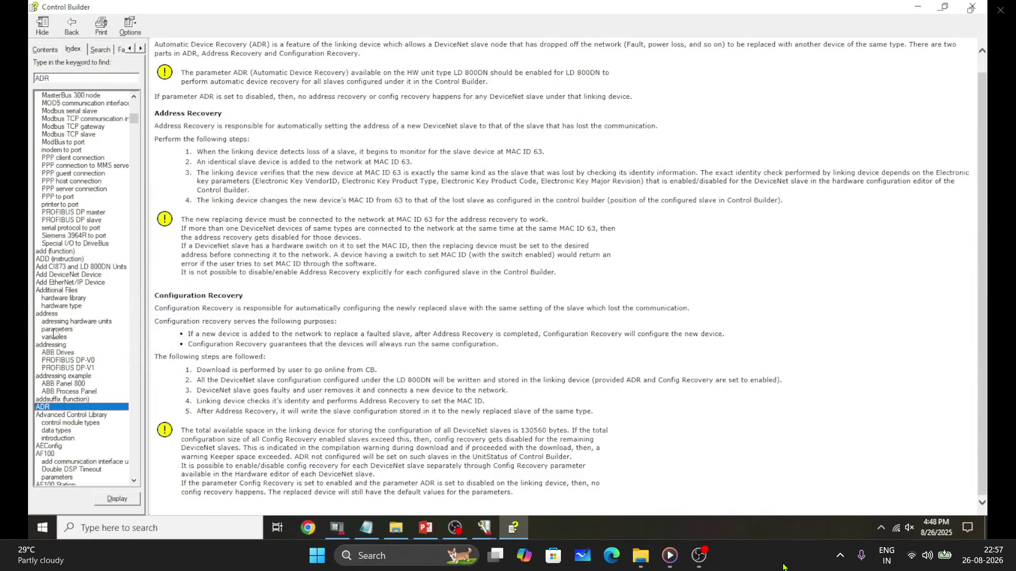
pyautogui.doubleClick(58, 344)
pyautogui.click(228, 347)
pyautogui.doubleClick(64, 375)
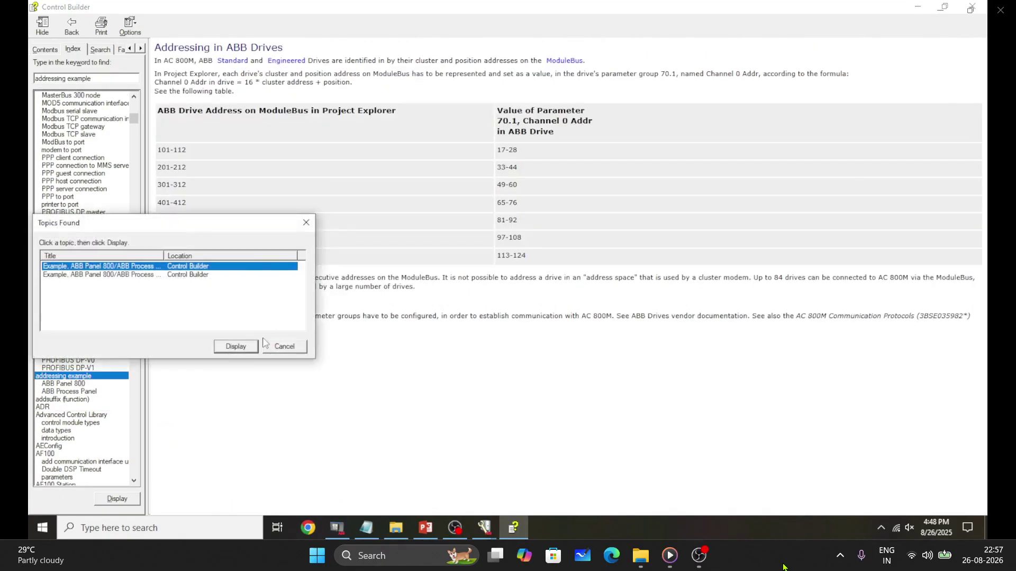
pyautogui.click(236, 347)
pyautogui.scroll(-3, 371, 320)
pyautogui.scroll(3, 359, 259)
pyautogui.scroll(-5, 359, 259)
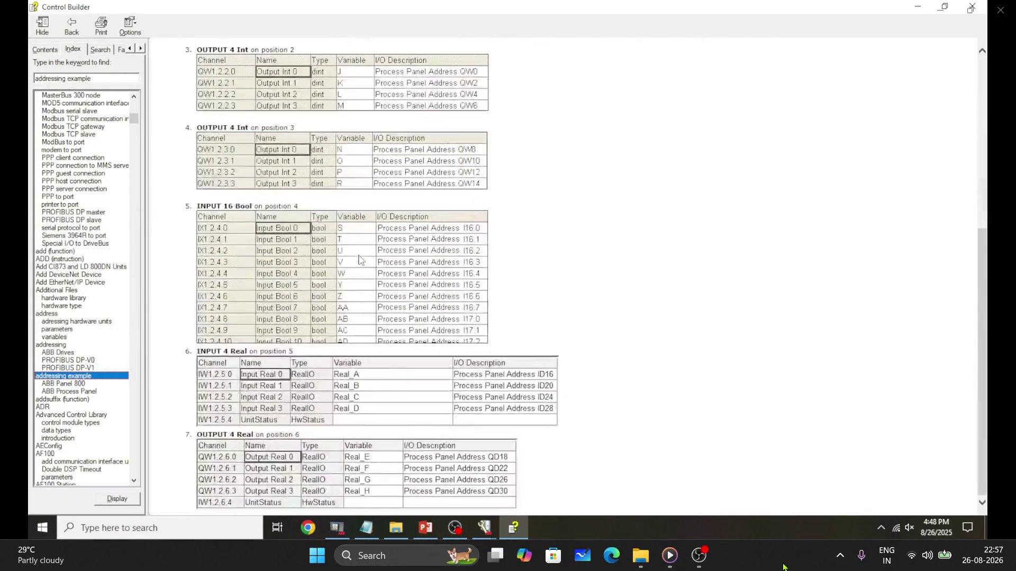
# Read the addressing example topics listed for ABB Panel 800 and ABB Process Panel.
pyautogui.doubleClick(80, 384)
pyautogui.click(236, 348)
pyautogui.scroll(-5, 407, 328)
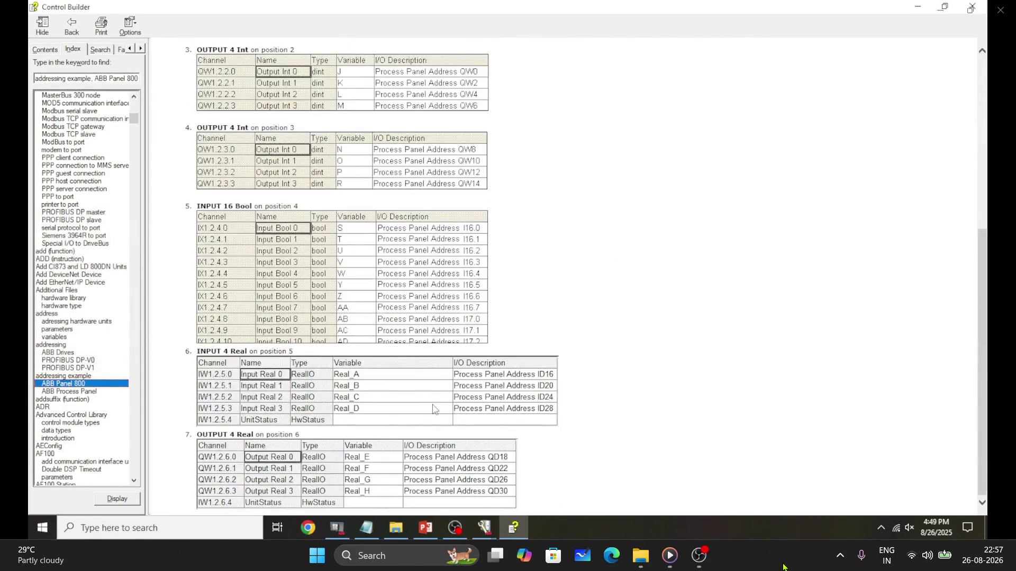
pyautogui.scroll(5, 433, 409)
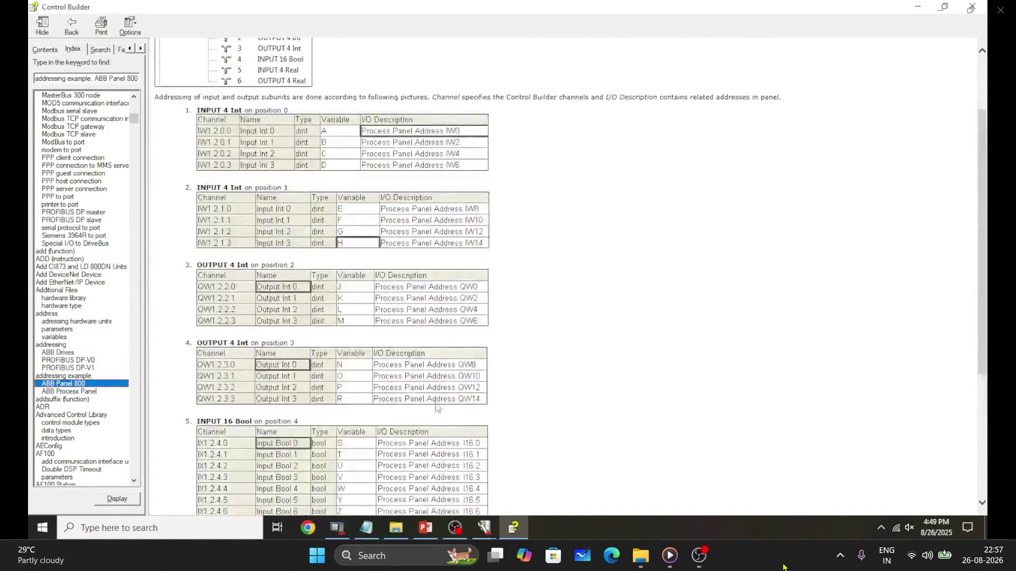
pyautogui.doubleClick(90, 392)
pyautogui.click(236, 348)
pyautogui.scroll(-5, 318, 318)
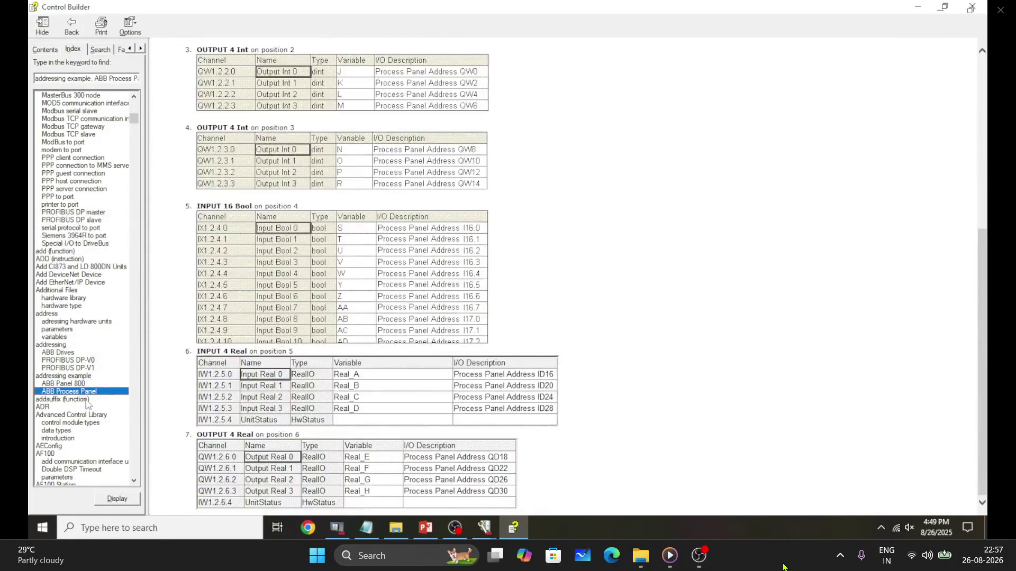
# Display the addsuffix function topic and the Automatic Device Recovery (ADR) topic from the help index.
pyautogui.press('Down')
pyautogui.press('Return')
pyautogui.doubleClick(48, 407)
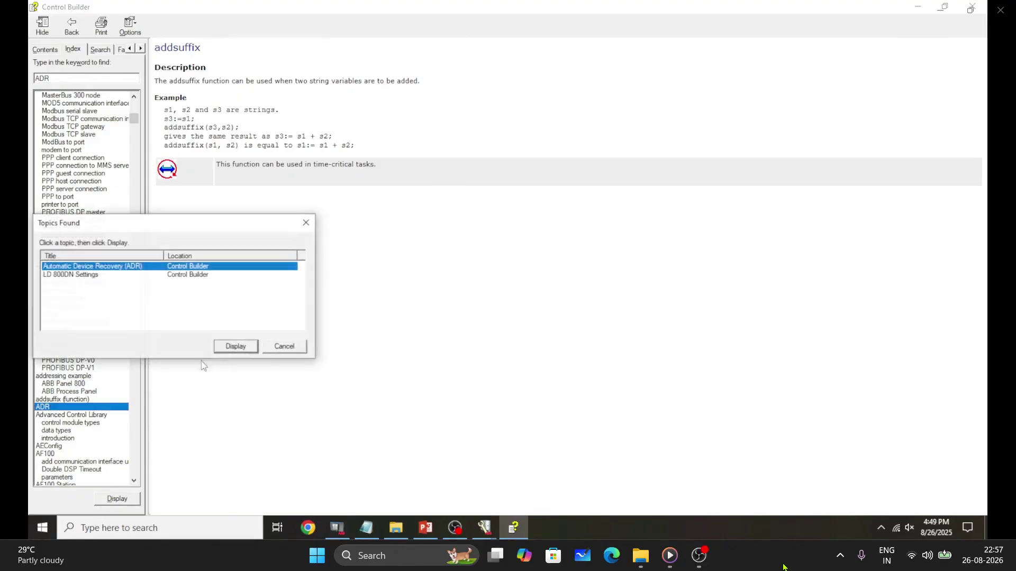
pyautogui.click(233, 345)
# Reopen the ABB Panel 800 addressing example and review its hardware tree and channel tables.
pyautogui.click(82, 384)
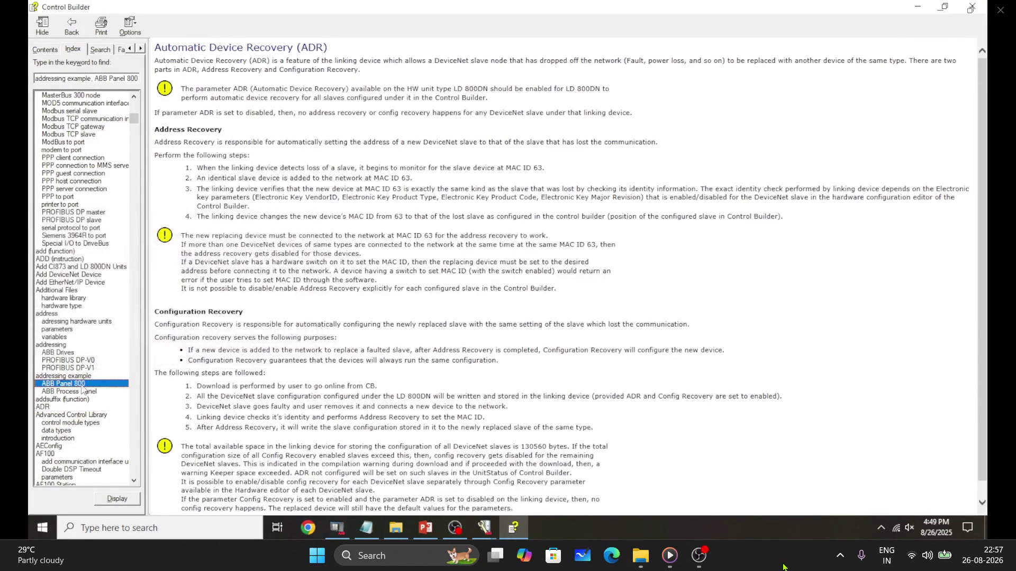
pyautogui.doubleClick(79, 386)
pyautogui.click(234, 345)
pyautogui.scroll(-5, 432, 240)
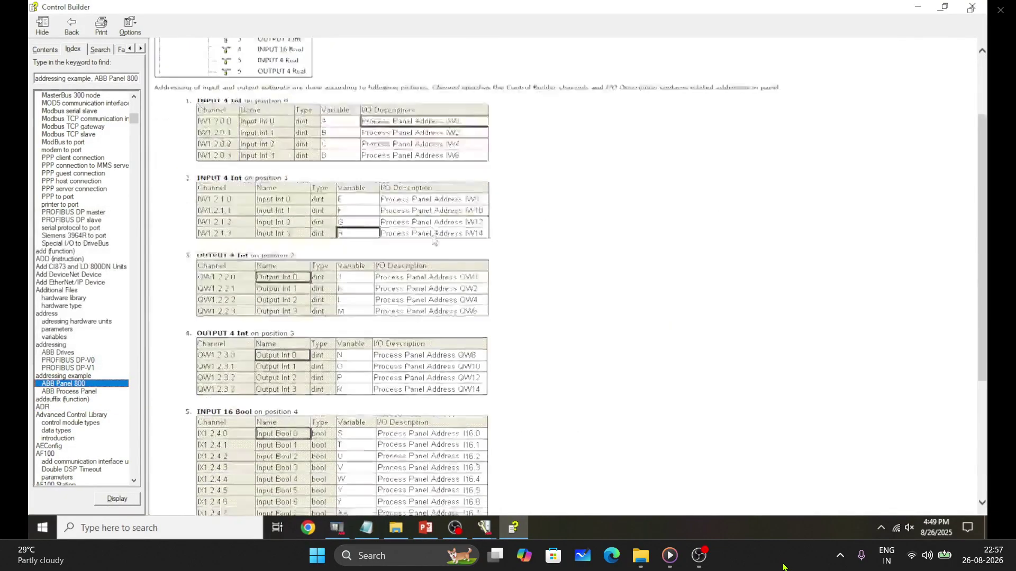
pyautogui.scroll(5, 432, 239)
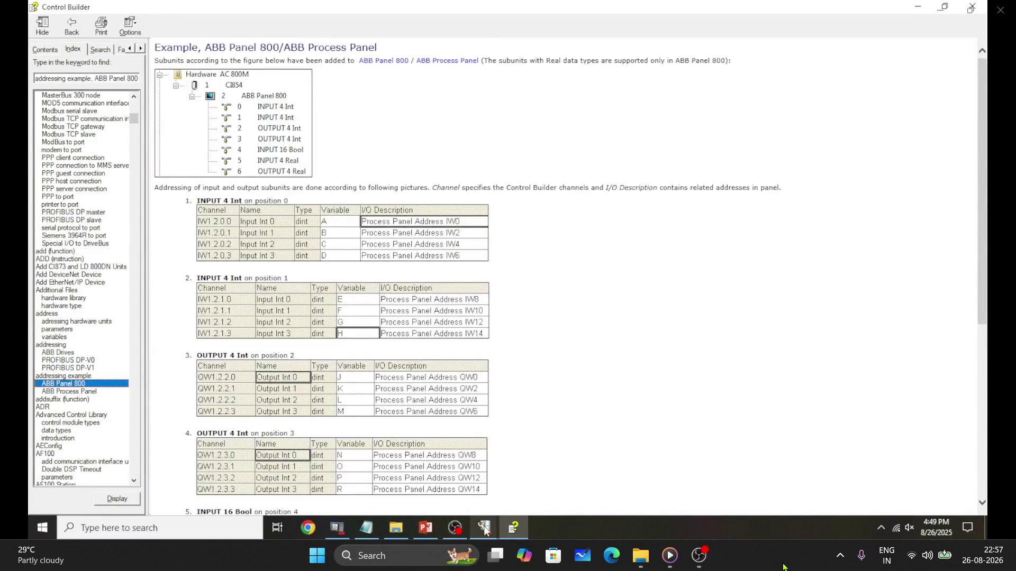
# Switch to Compact Control Builder and view the channel addresses of the AI820 module under CI854/CI801.
pyautogui.moveTo(485, 529)
pyautogui.click(262, 455)
pyautogui.click(197, 321)
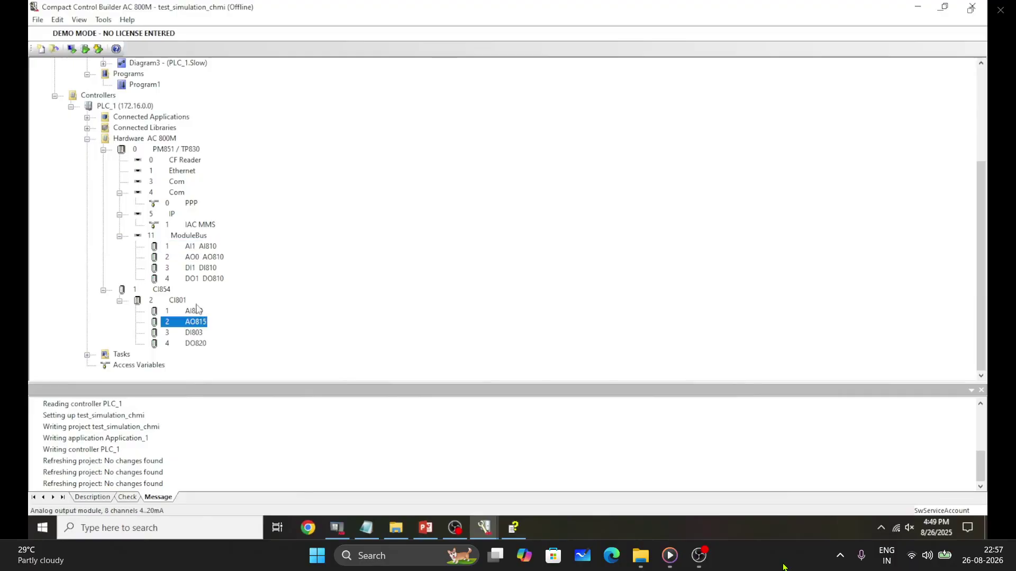
pyautogui.doubleClick(196, 311)
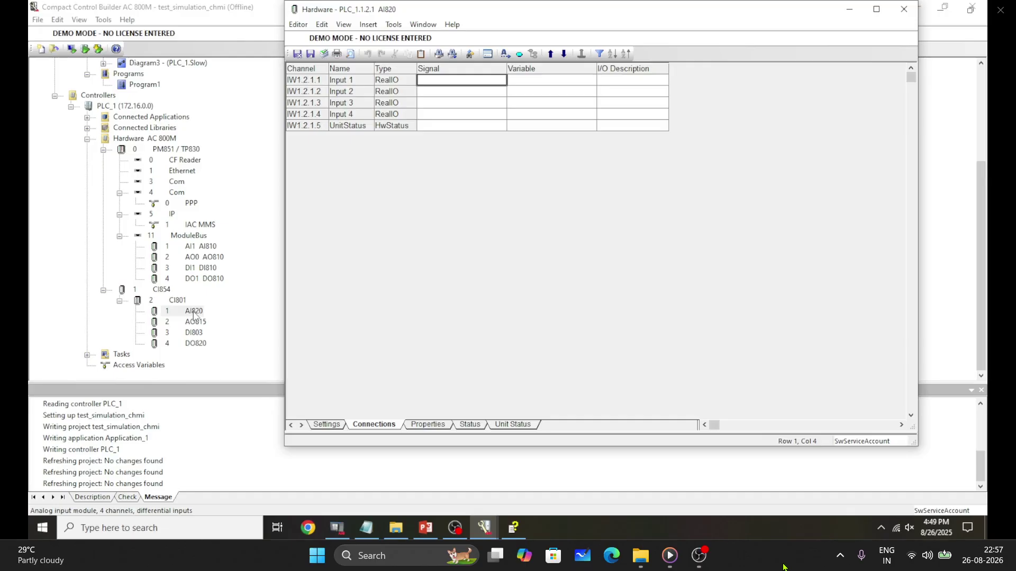
# Trace the PM851 and ModuleBus positions and view the channel addresses of the AI1 AI810 module, closing its editor.
pyautogui.click(136, 154)
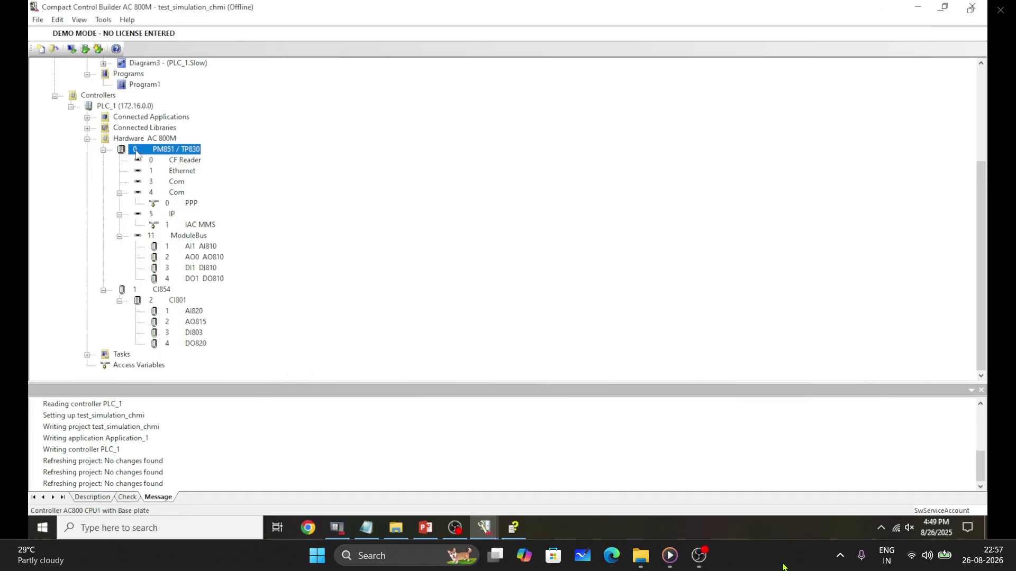
pyautogui.click(158, 236)
pyautogui.doubleClick(172, 247)
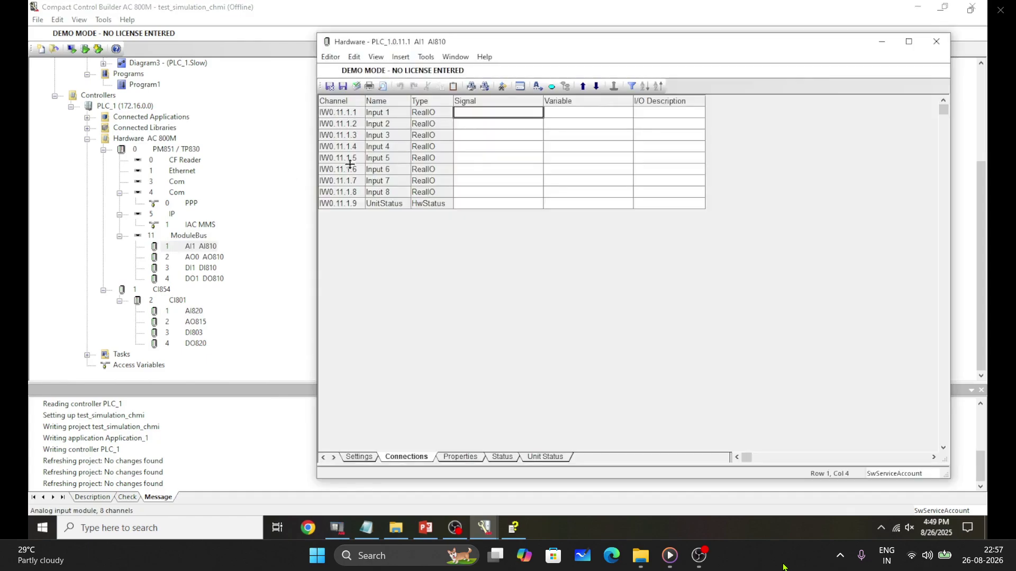
pyautogui.click(933, 43)
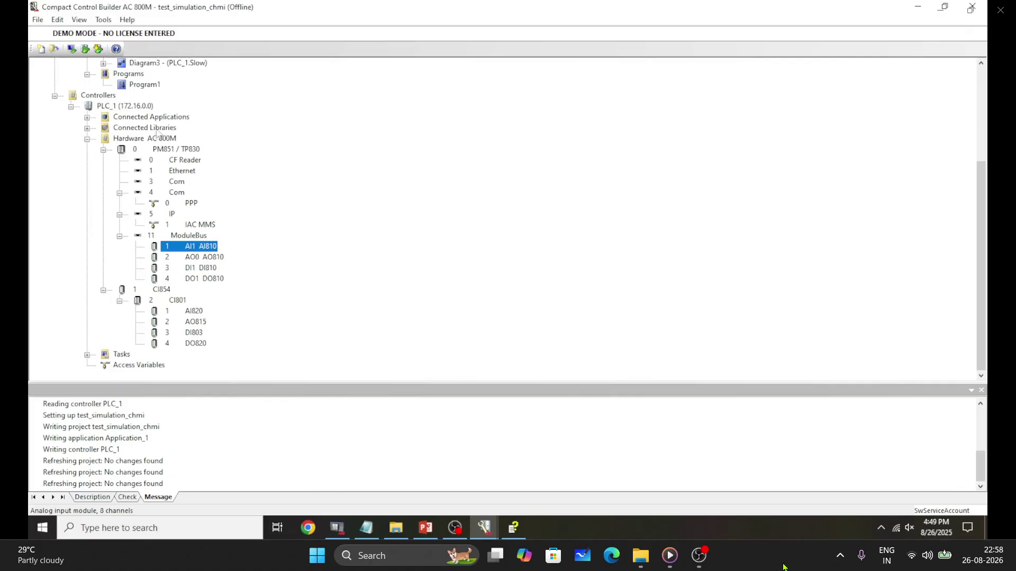
# Open Program1 to view its variables and the START contact, and minimize the program editor.
pyautogui.doubleClick(143, 84)
pyautogui.click(483, 242)
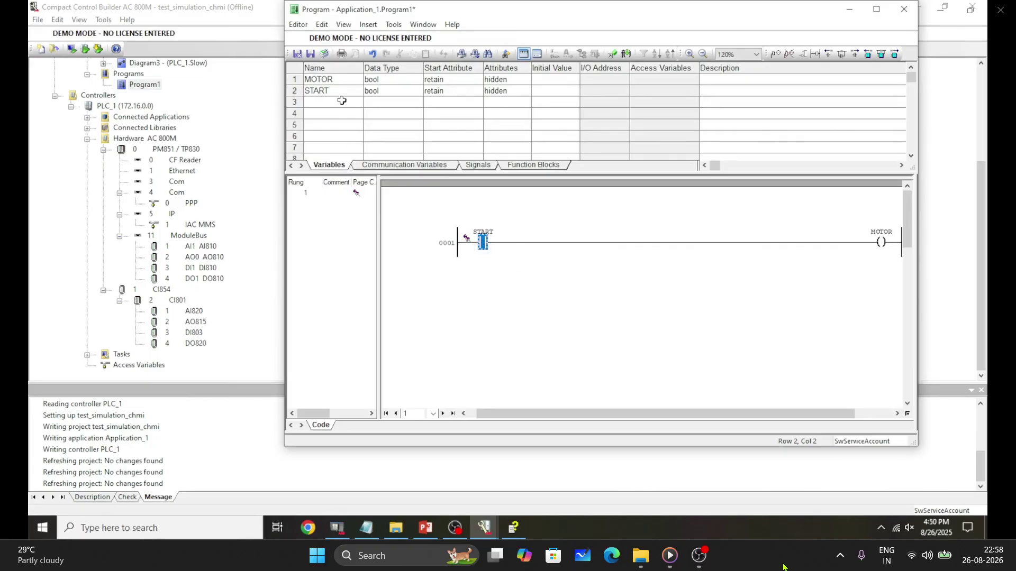
pyautogui.click(849, 9)
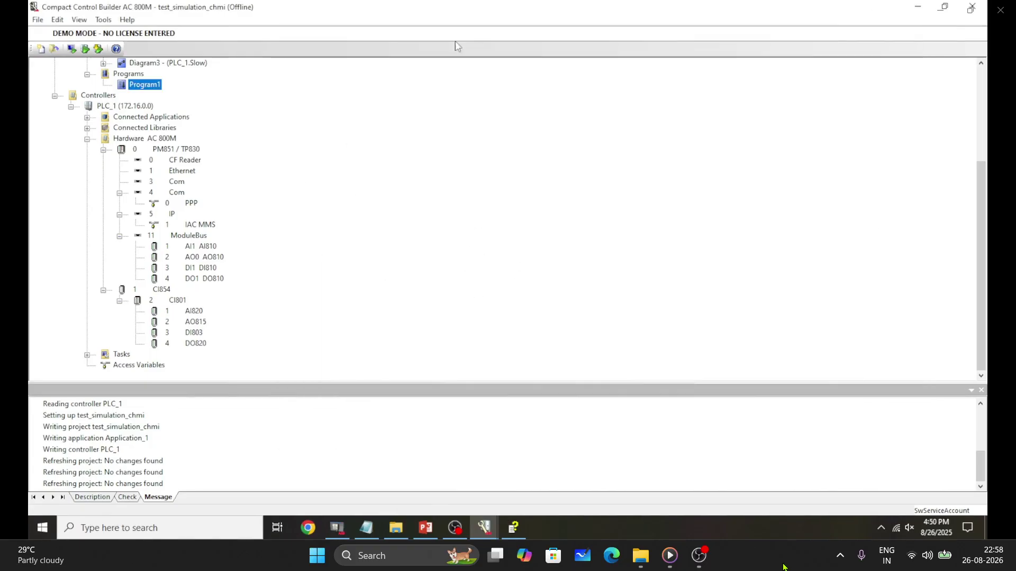
# Open Application_1 and add a global variable LAMP2 with data type BoolIO.
pyautogui.scroll(4, 147, 103)
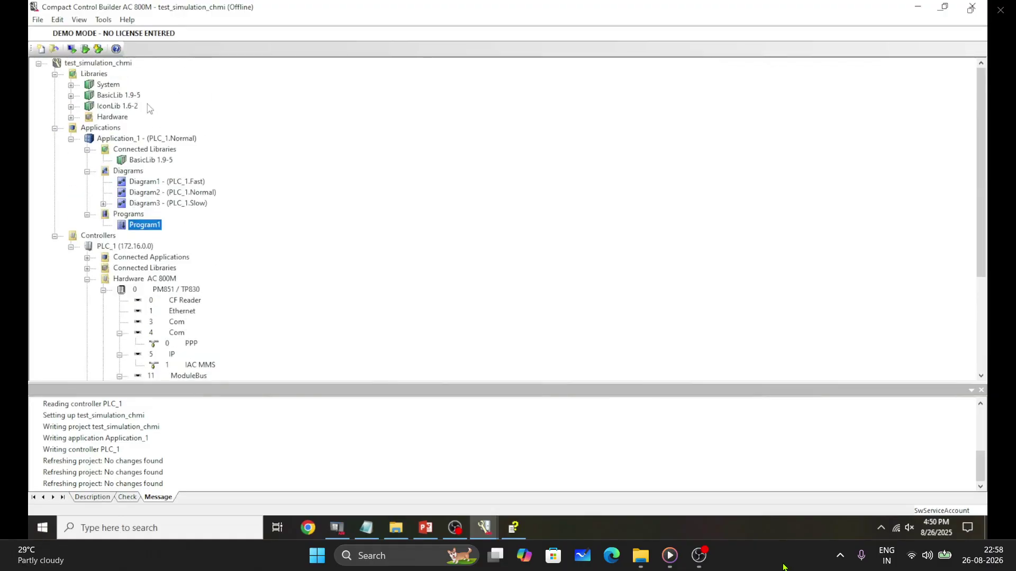
pyautogui.click(113, 130)
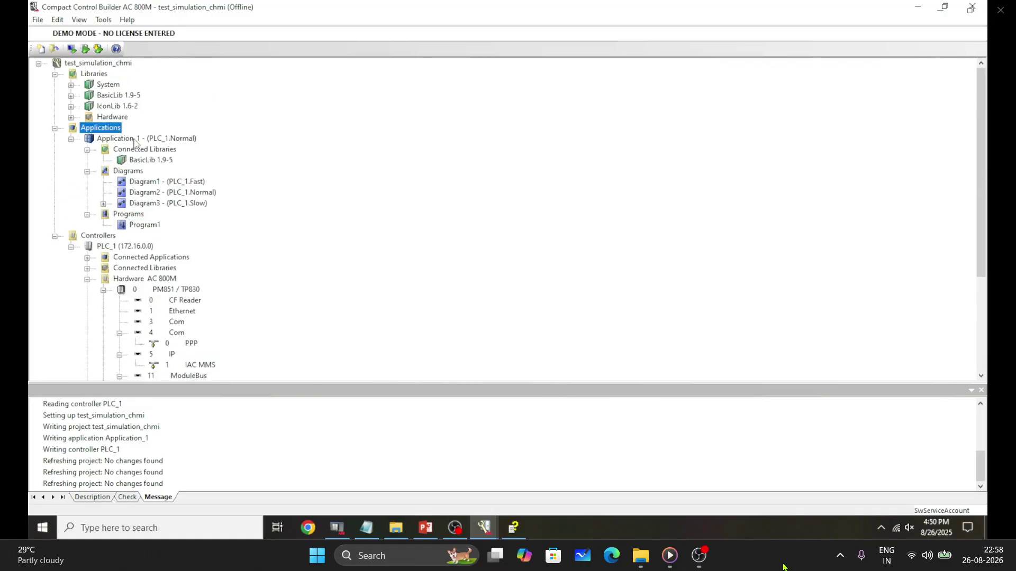
pyautogui.doubleClick(135, 141)
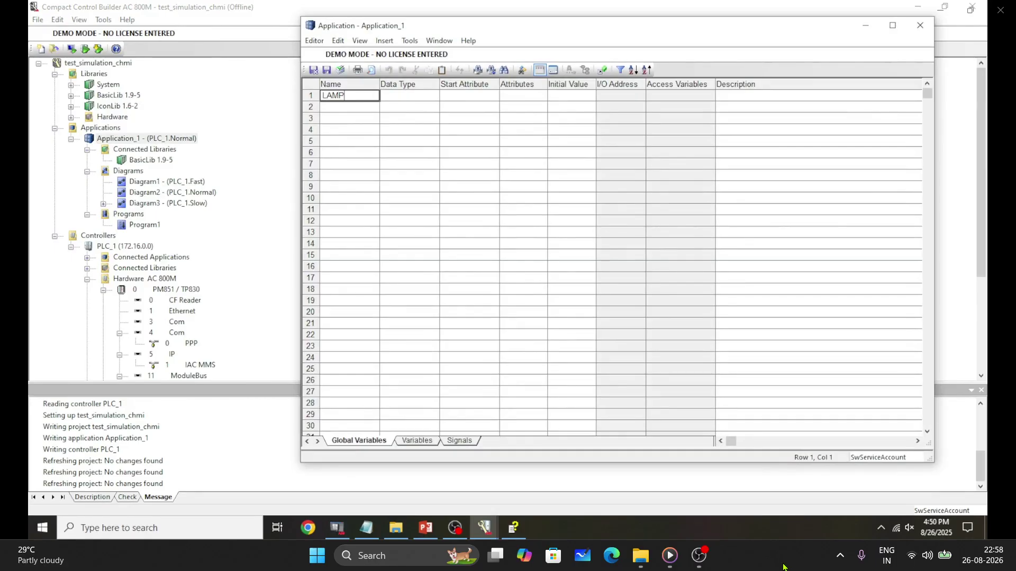
pyautogui.press('Return')
pyautogui.click(411, 99)
pyautogui.click(411, 99)
pyautogui.press('BackSpace')
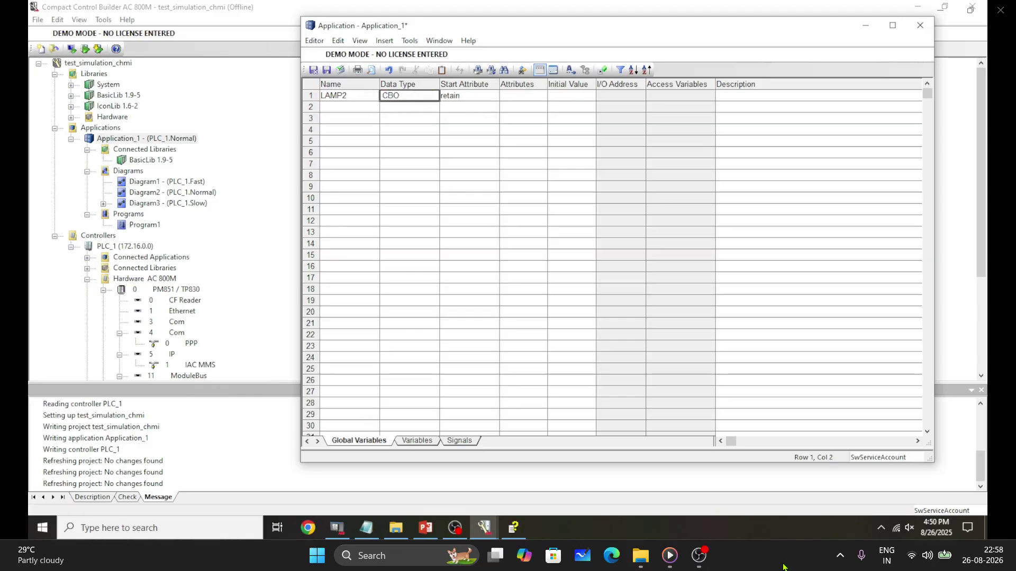
pyautogui.write('BO')
pyautogui.press('Return')
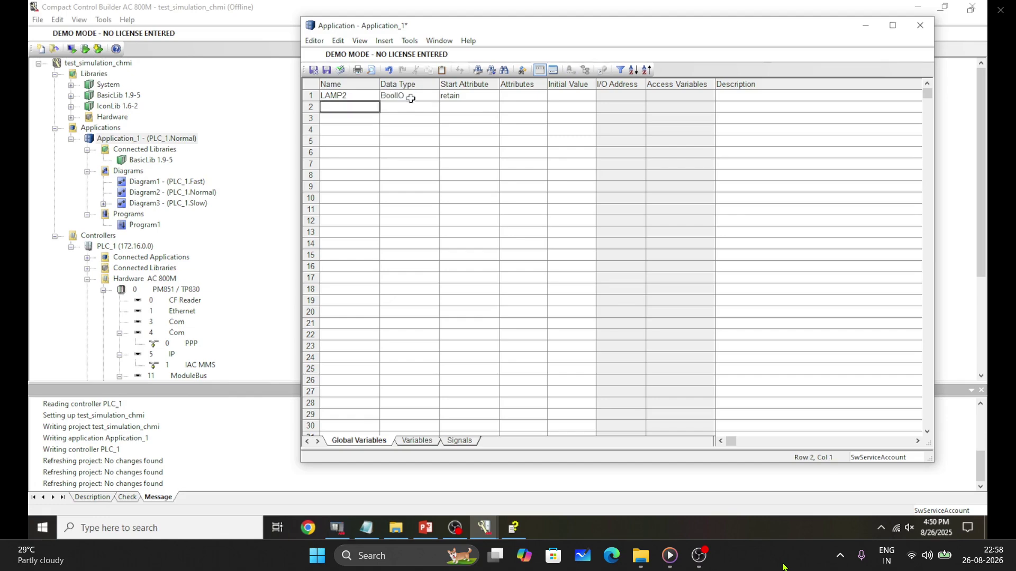
# Add a second global variable TEMP1 with data type RealIO in Application_1.
pyautogui.write('TEMP1')
pyautogui.press('Return')
pyautogui.click(430, 107)
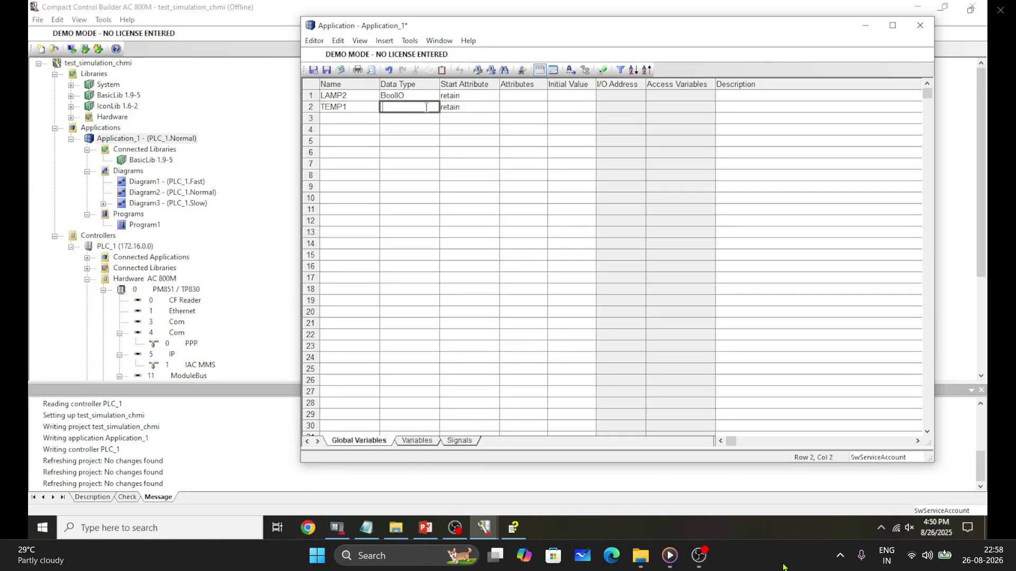
pyautogui.write('REALIO')
pyautogui.press('Return')
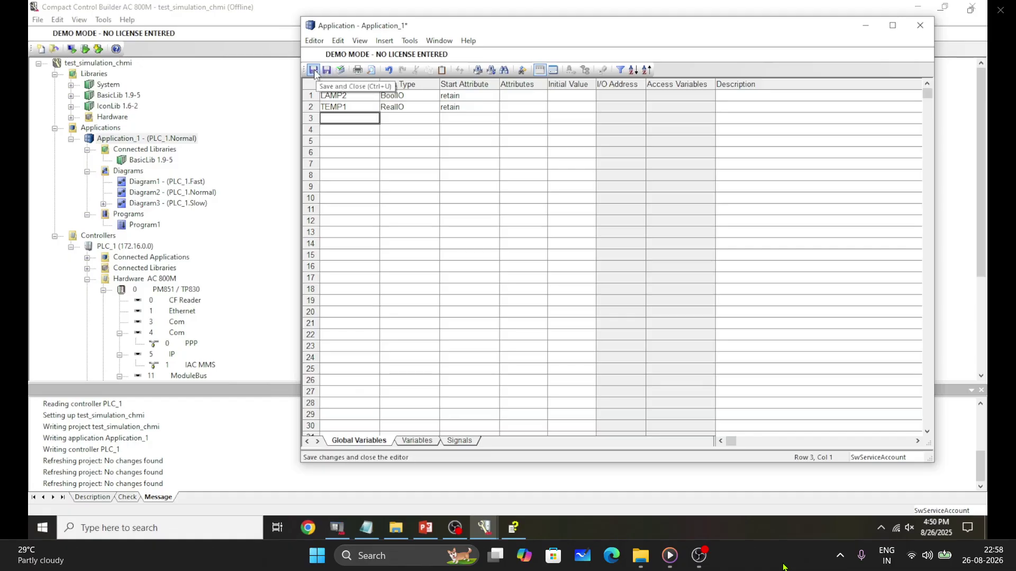
# Check the Application_1 global variables for errors, then save and close the application editor.
pyautogui.click(340, 70)
pyautogui.hotkey('ctrl', 'a')
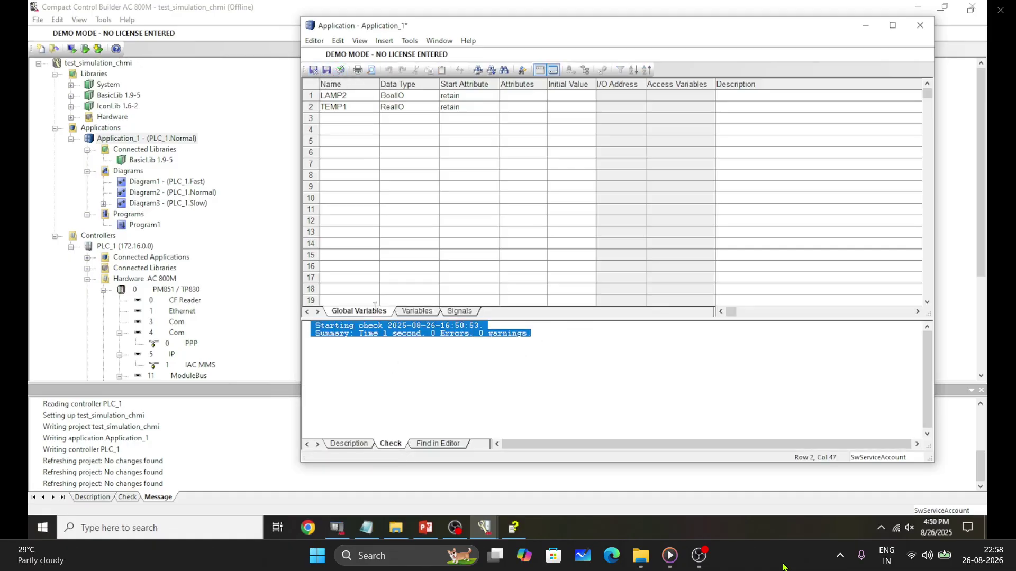
pyautogui.click(326, 70)
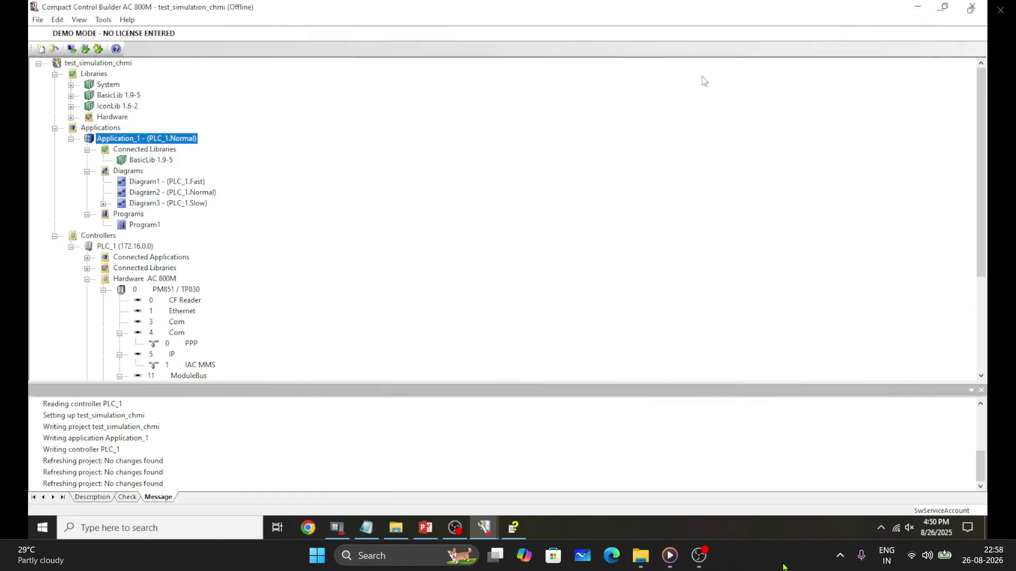
pyautogui.click(175, 464)
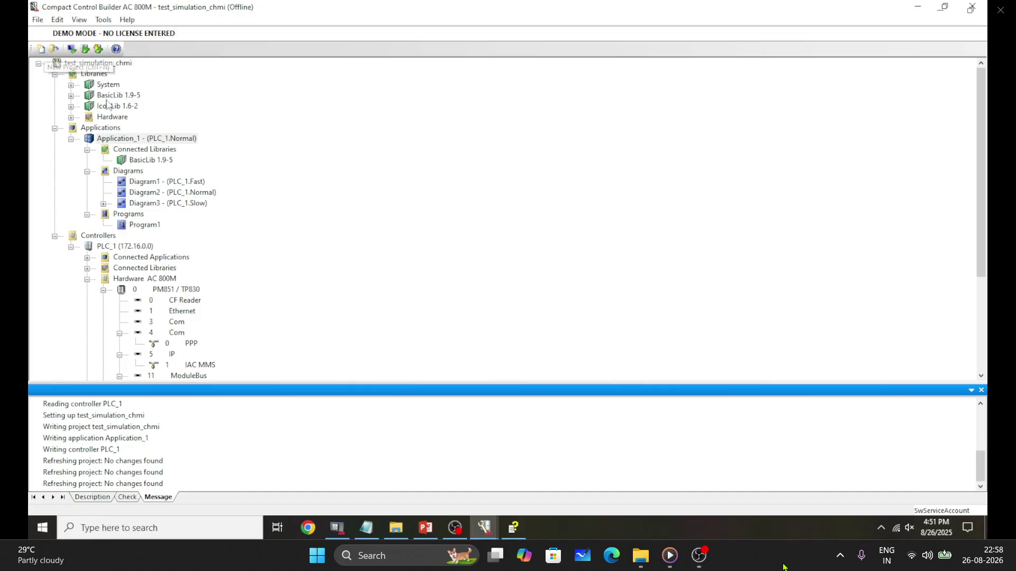
pyautogui.click(103, 20)
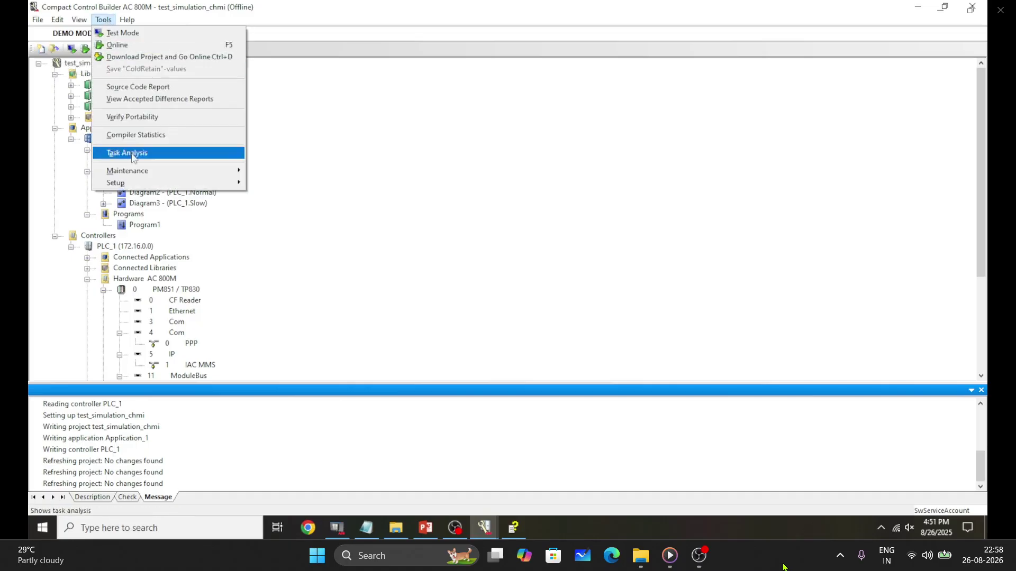
pyautogui.moveTo(74, 20)
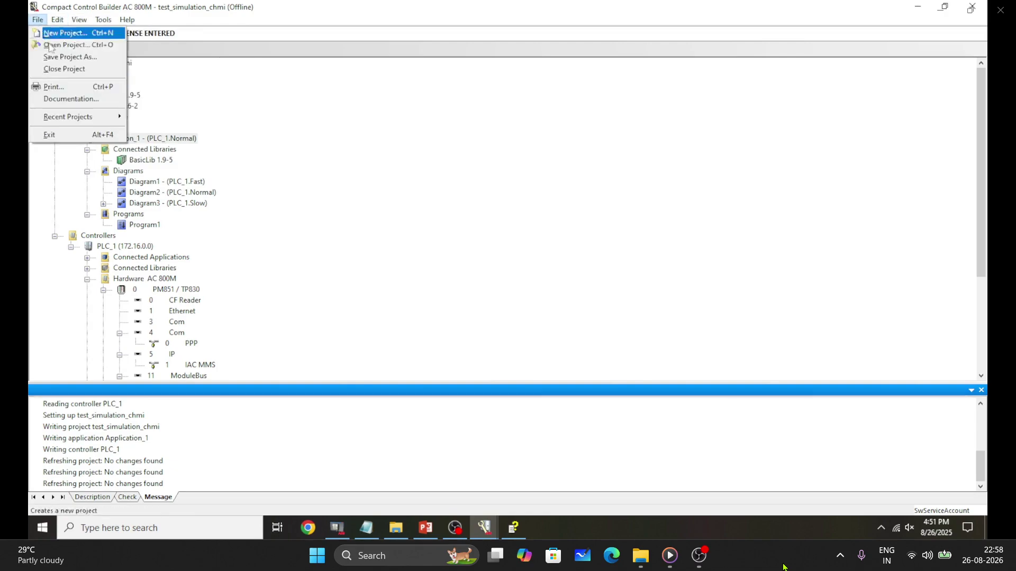
pyautogui.click(211, 229)
# Connect Application_1.TEMP1 to Input 1 of the AI1 AI810 module on the ModuleBus, then save and close its editor.
pyautogui.scroll(-2, 215, 226)
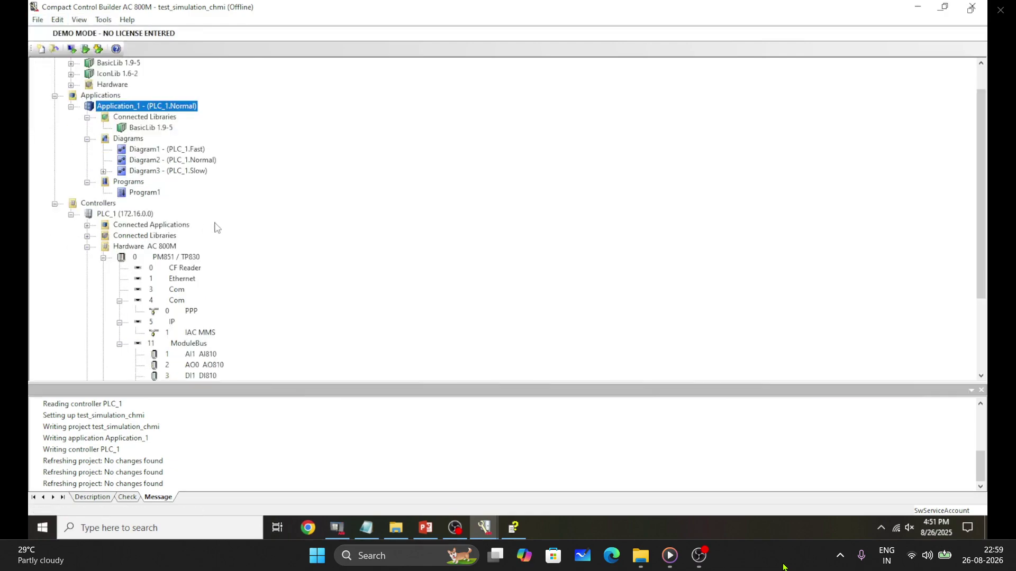
pyautogui.click(156, 162)
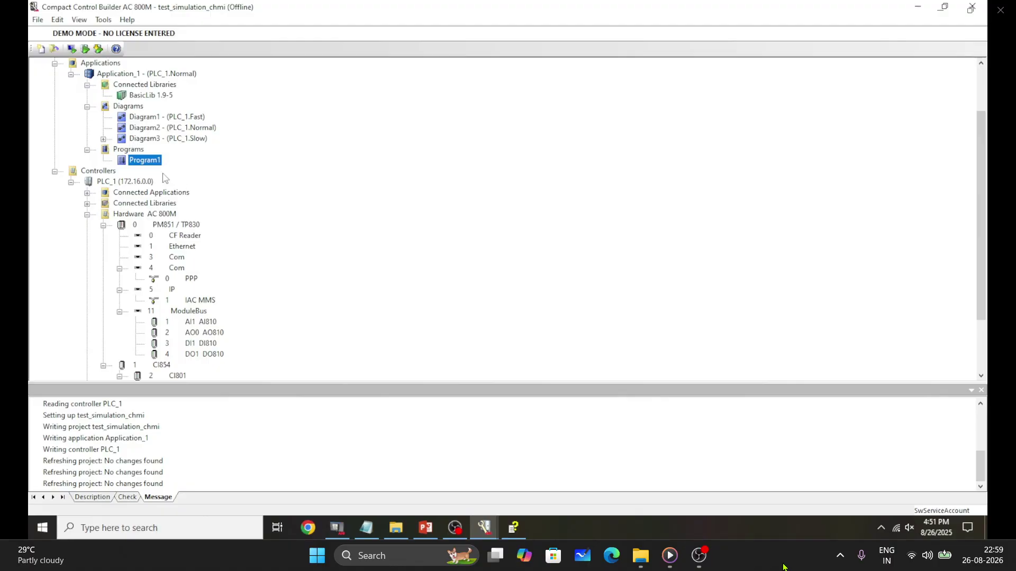
pyautogui.doubleClick(205, 327)
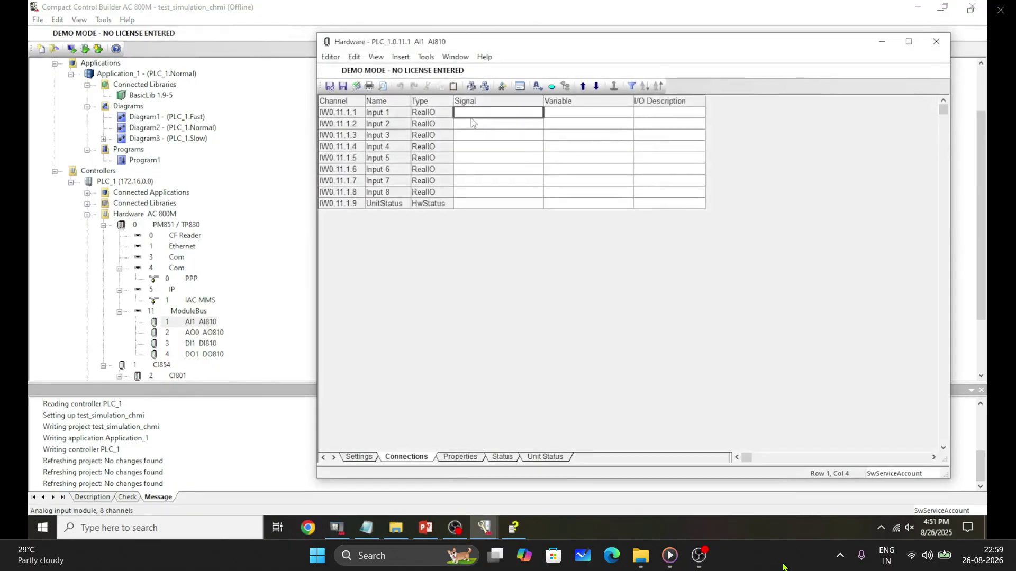
pyautogui.click(571, 117)
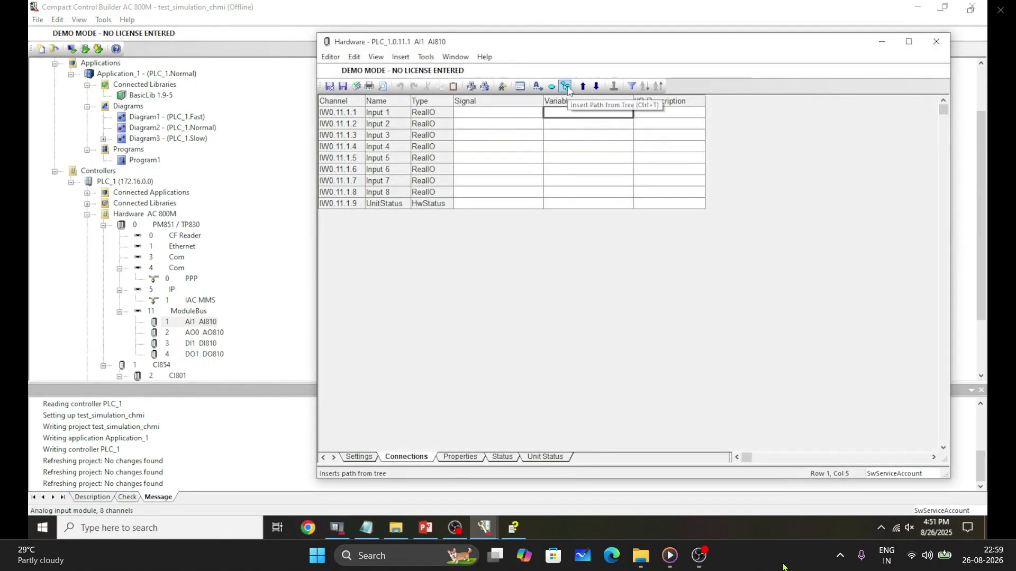
pyautogui.click(565, 87)
pyautogui.doubleClick(560, 126)
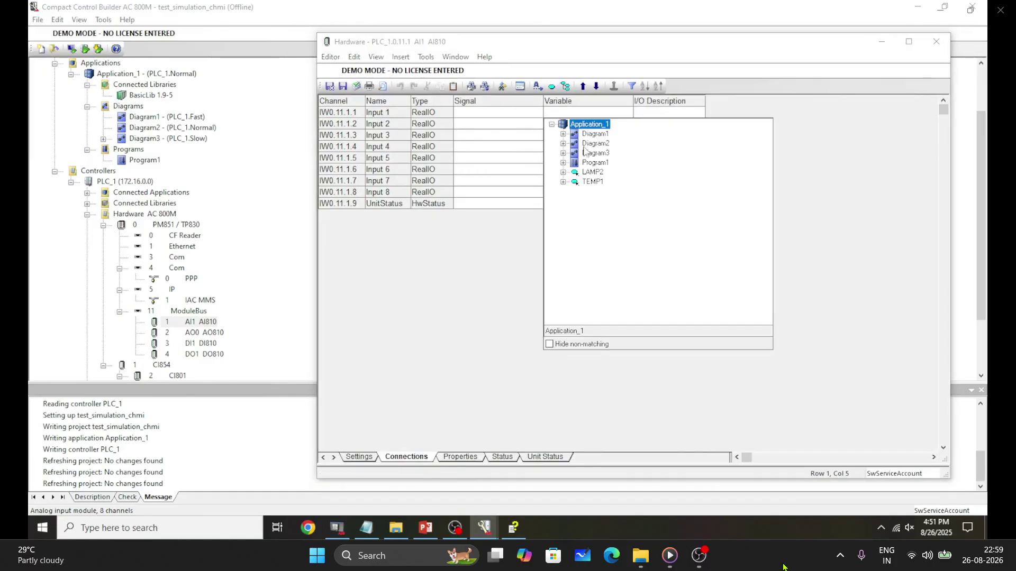
pyautogui.click(592, 183)
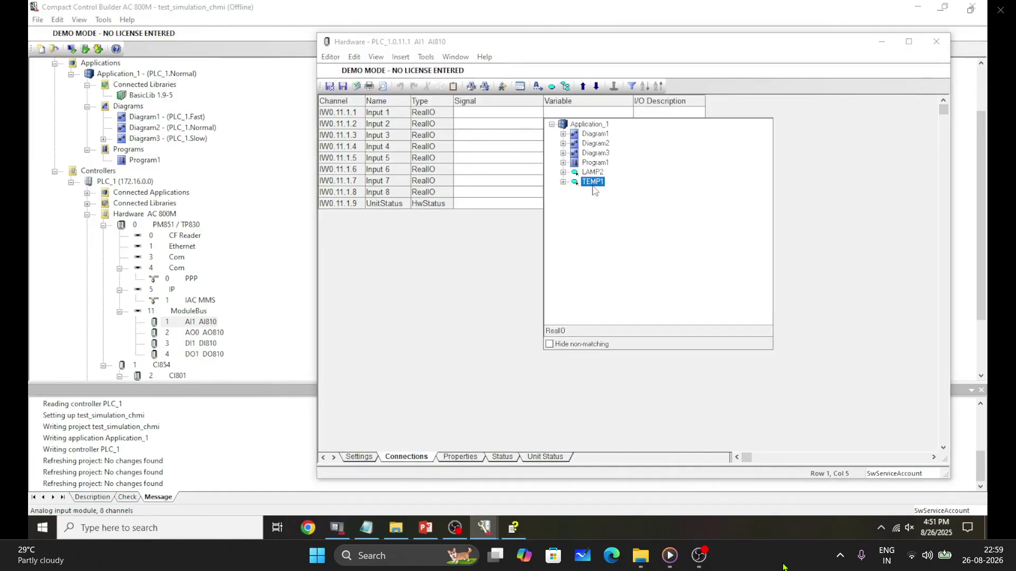
pyautogui.doubleClick(592, 181)
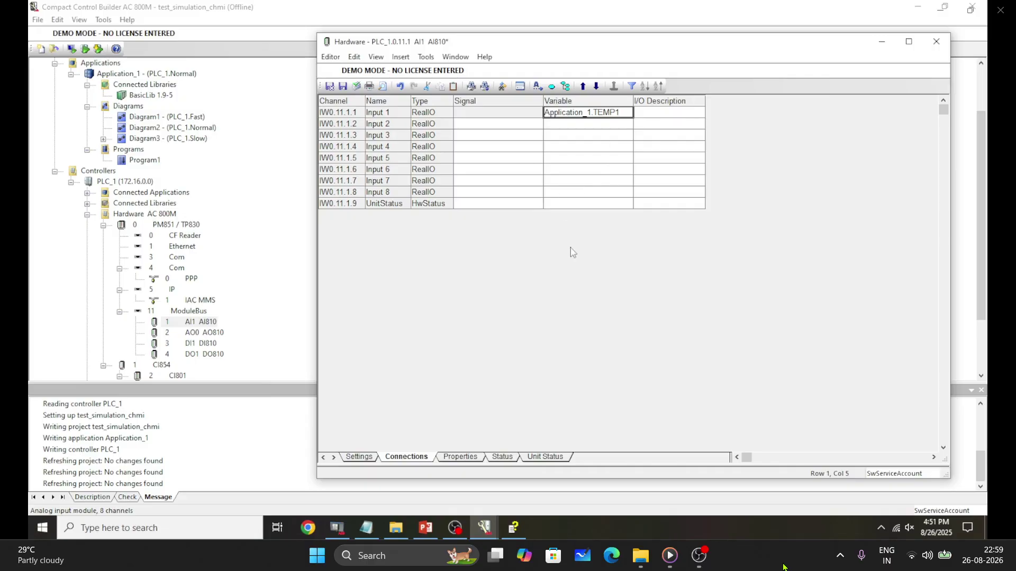
pyautogui.click(330, 86)
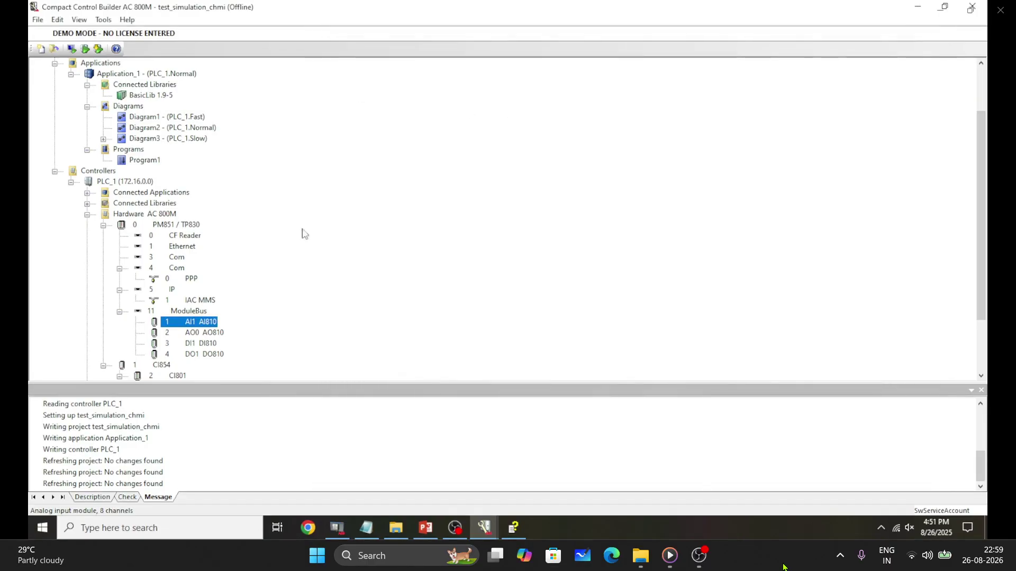
# Browse the Application_1 variables offered for Input 1 of the DI1 DI810 module, hiding the non-matching ones.
pyautogui.doubleClick(209, 344)
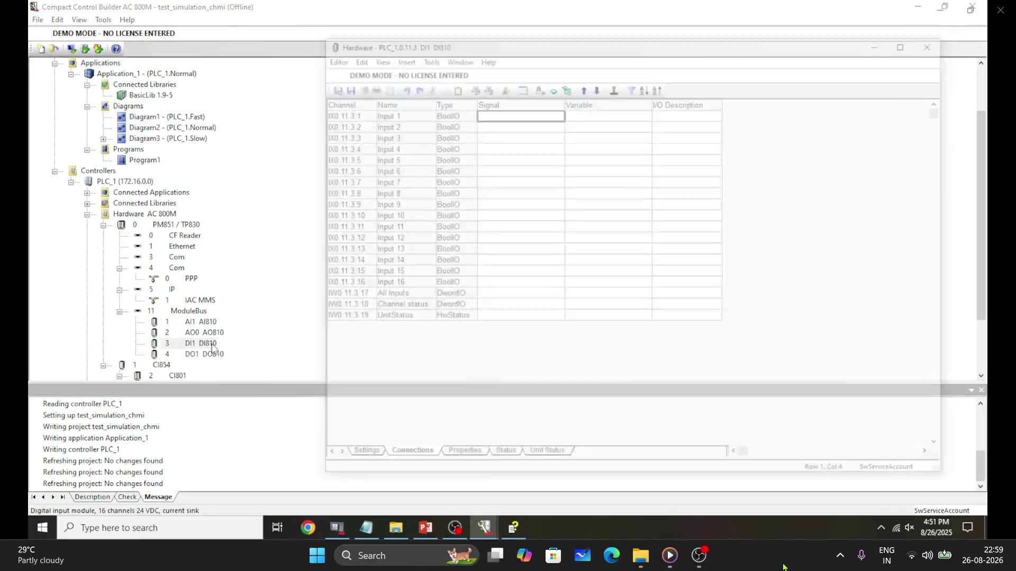
pyautogui.click(568, 88)
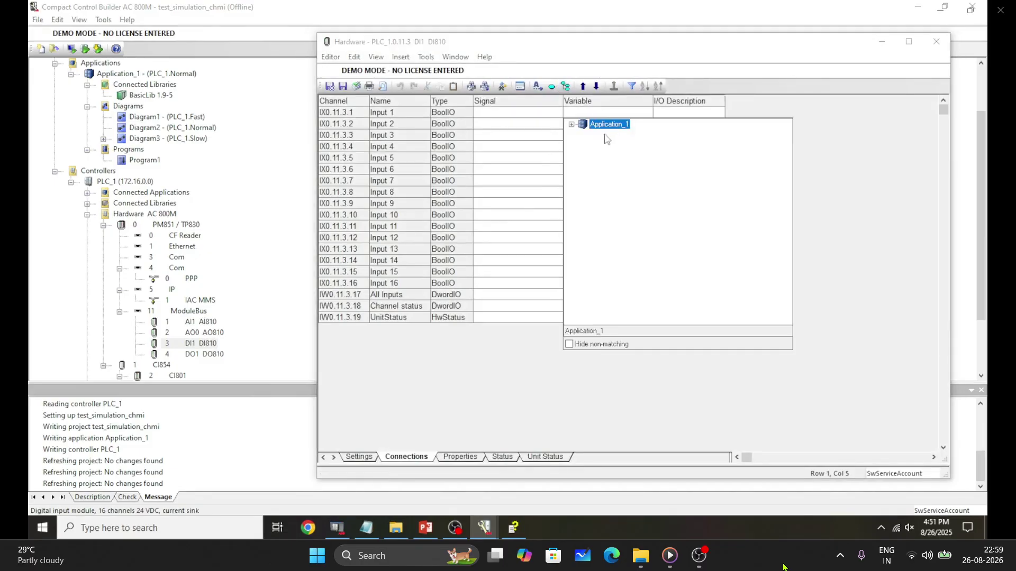
pyautogui.click(571, 124)
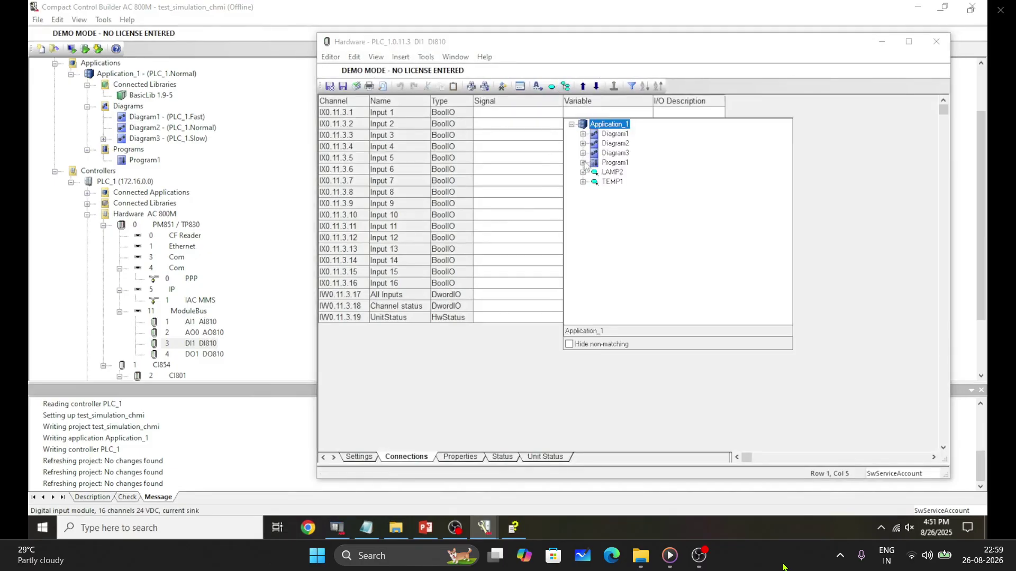
pyautogui.click(569, 344)
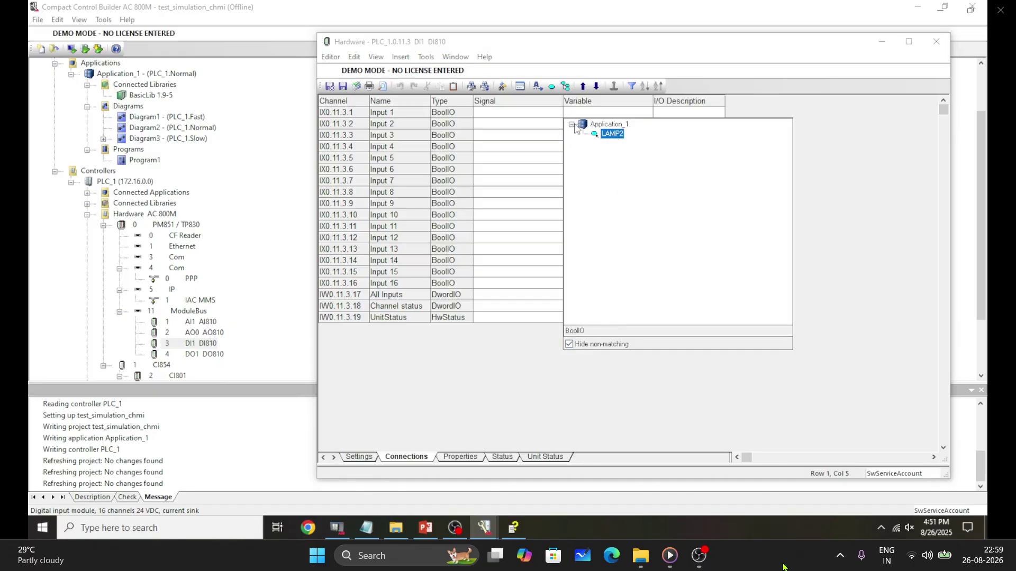
pyautogui.press('Escape')
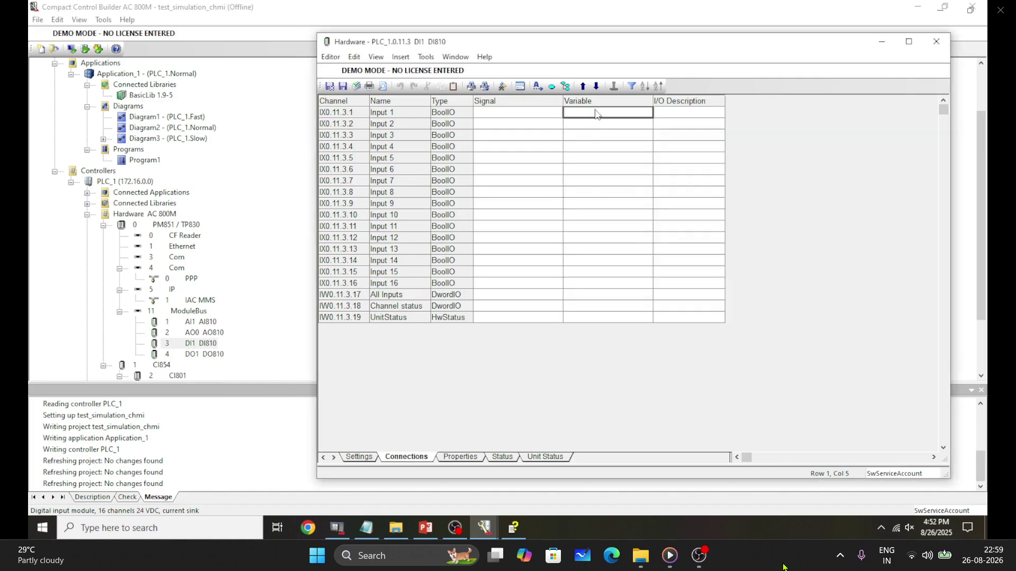
# Try to connect a variable from Application_1.PROGRAM1 to Input 1 of the DI1 DI810 module by entering its path.
pyautogui.write('APPlication_1')
pyautogui.press('Return')
pyautogui.write('.')
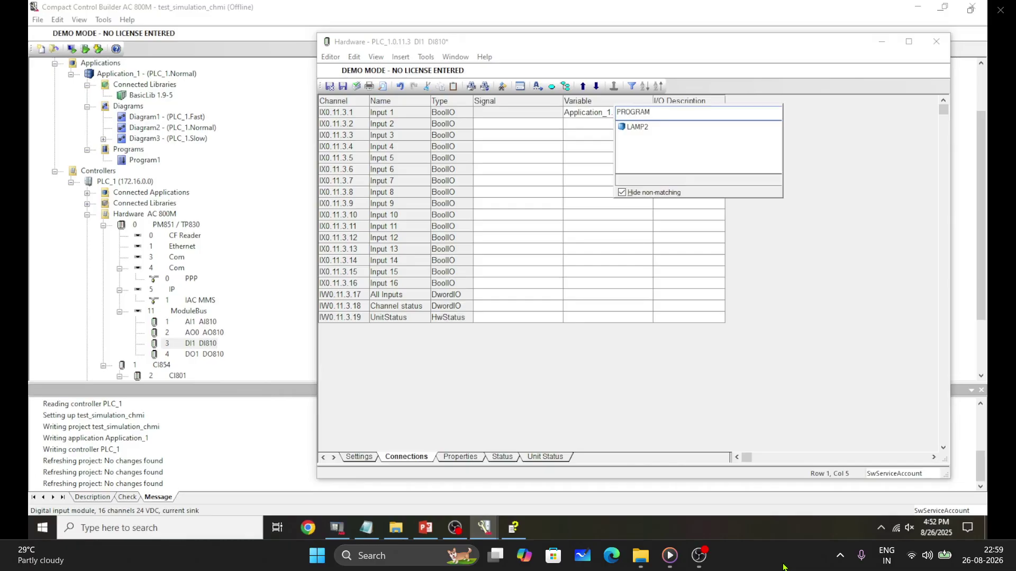
pyautogui.write('PROGRAM1.')
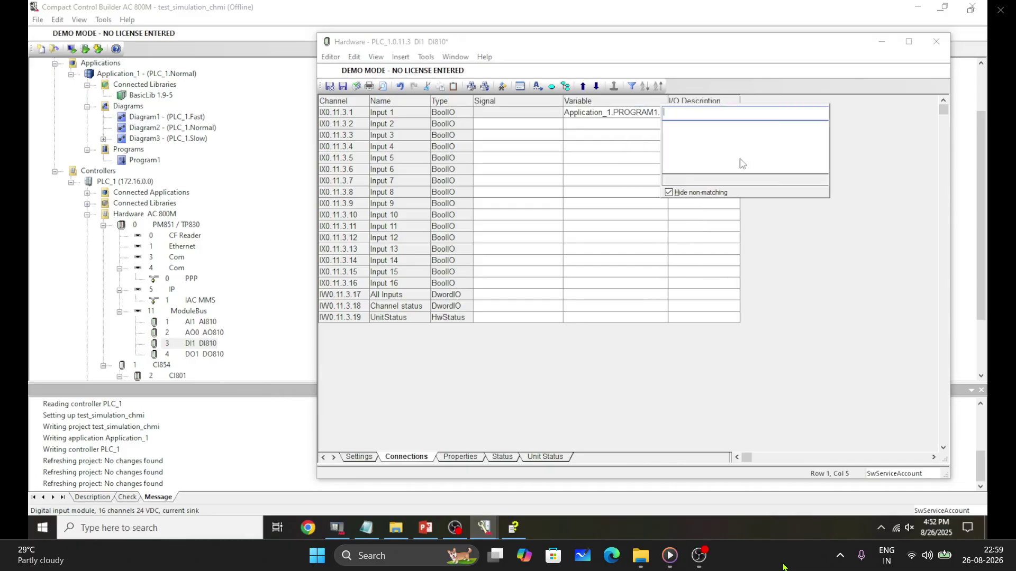
pyautogui.click(668, 193)
pyautogui.click(639, 116)
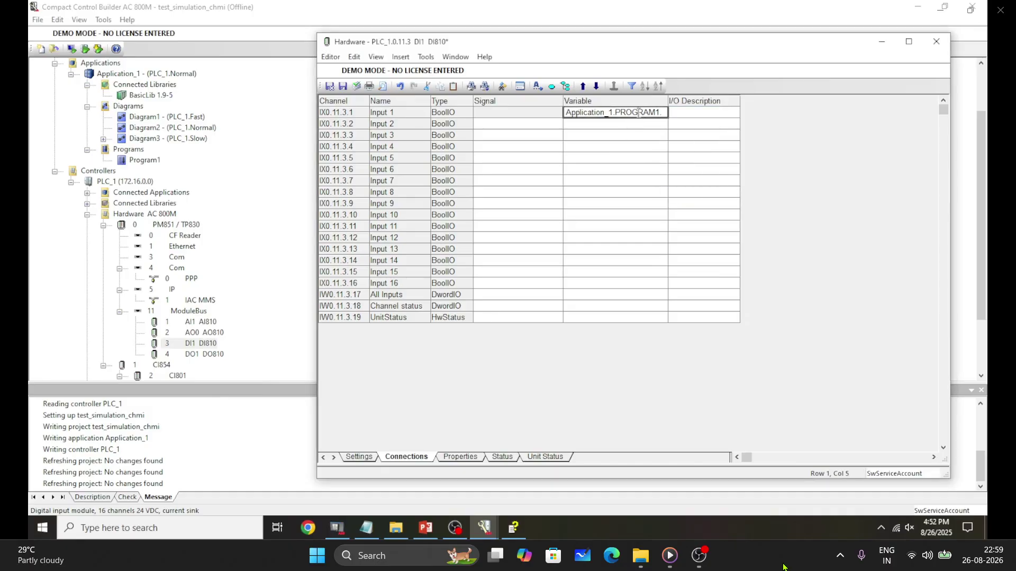
# Clear the incomplete variable path of Input 1, then save and close the DI1 DI810 editor.
pyautogui.moveTo(663, 112); pyautogui.dragTo(557, 112)
pyautogui.click(603, 115)
pyautogui.hotkey('ctrl', 'a')
pyautogui.press('Delete')
pyautogui.click(606, 158)
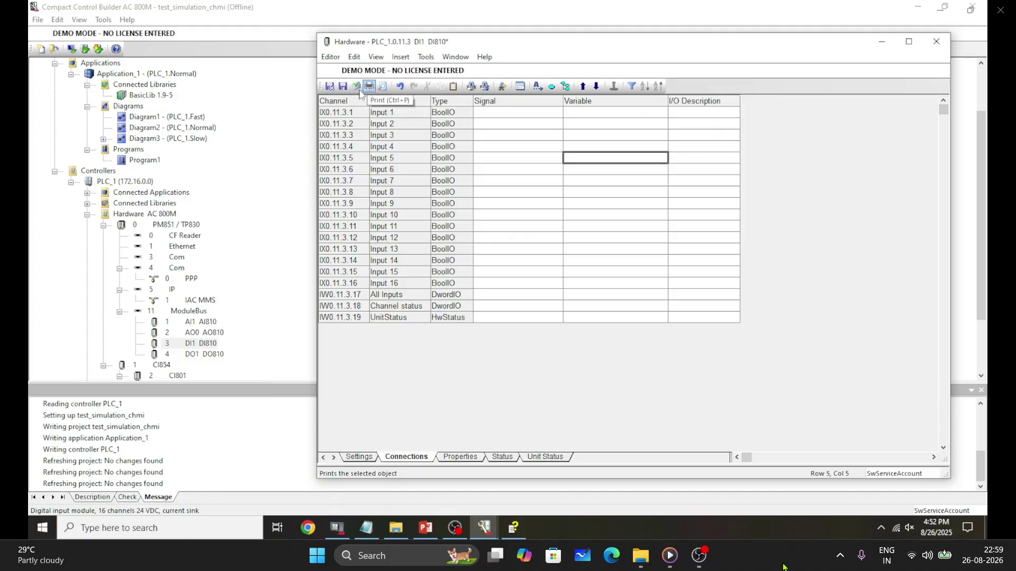
pyautogui.scroll(-2, 220, 316)
pyautogui.click(329, 85)
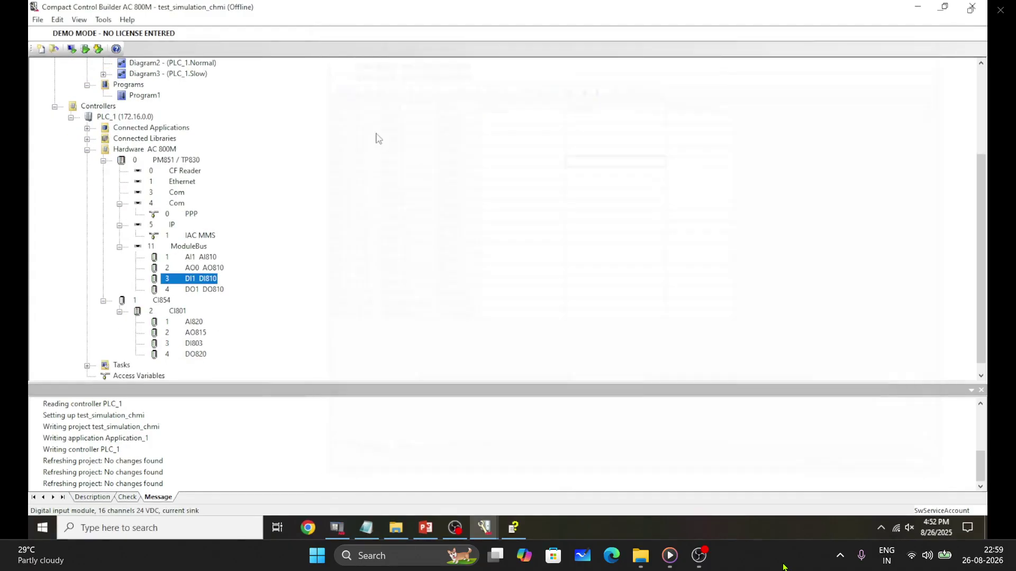
# Remove the hidden attribute from the MOTOR and START variables in Program1, then save and close the program.
pyautogui.click(139, 96)
pyautogui.doubleClick(139, 96)
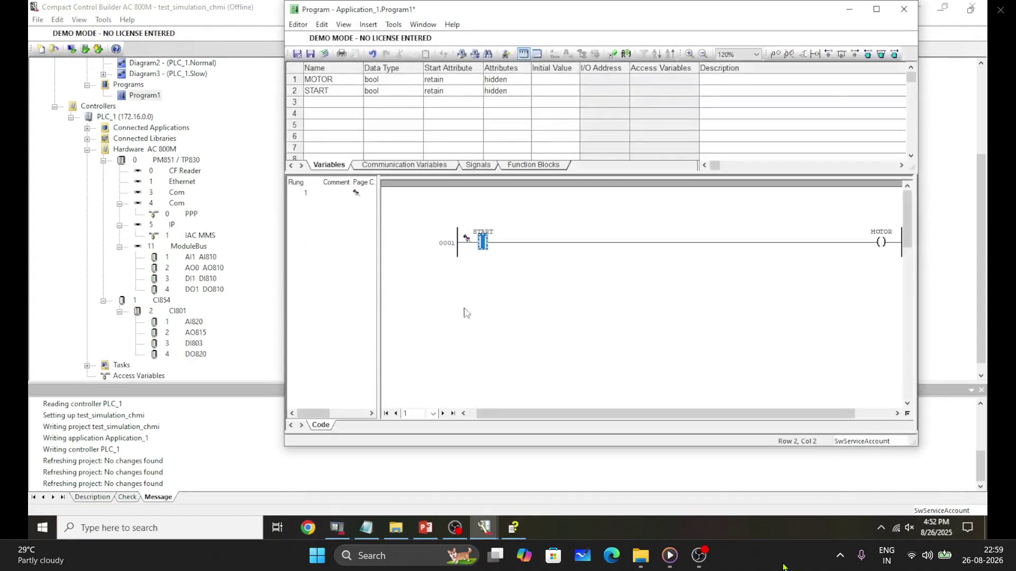
pyautogui.click(486, 248)
pyautogui.click(515, 83)
pyautogui.click(524, 92)
pyautogui.doubleClick(524, 80)
pyautogui.moveTo(524, 80); pyautogui.dragTo(479, 74)
pyautogui.press('BackSpace')
pyautogui.doubleClick(489, 92)
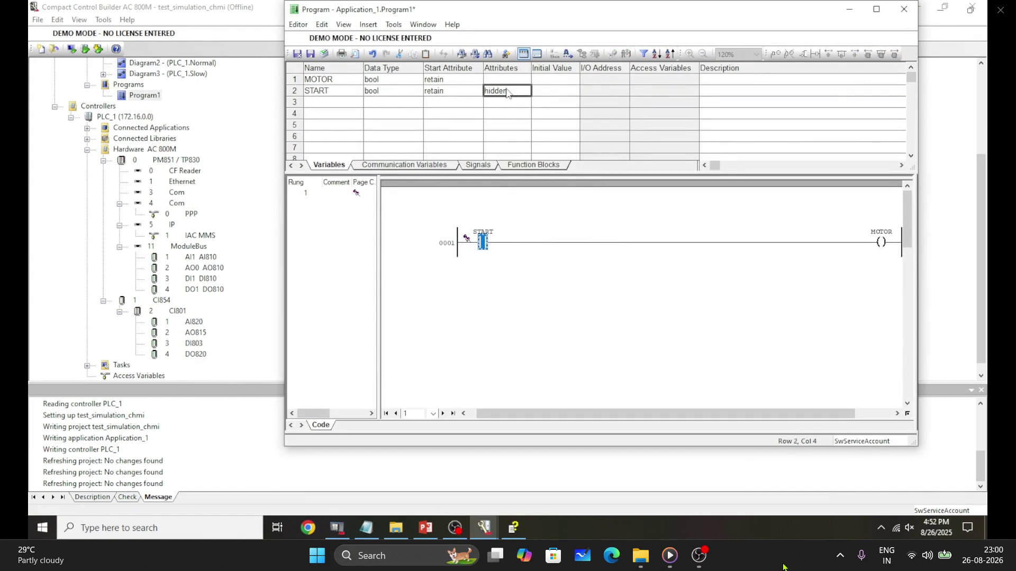
pyautogui.press('BackSpace')
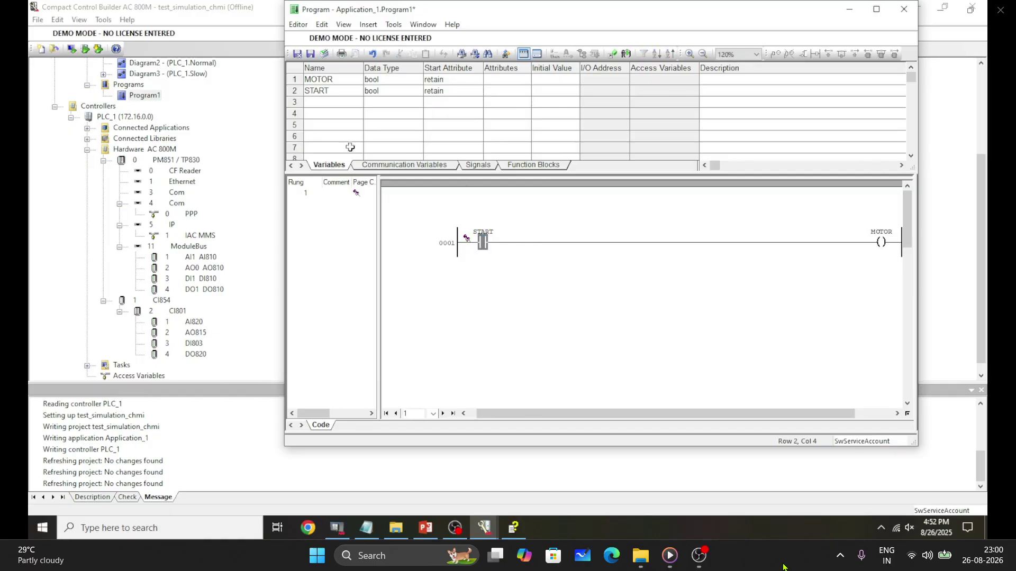
pyautogui.click(297, 53)
# Connect Application_1.Program1.START to Input 1 of the ModuleBus DI1 DI810 module, then save and close its editor.
pyautogui.doubleClick(206, 278)
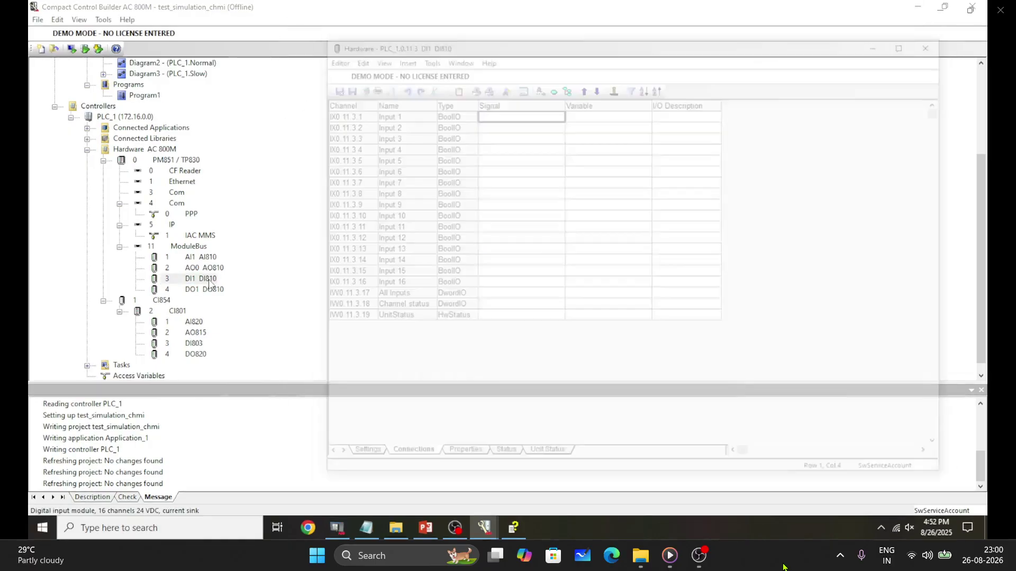
pyautogui.click(585, 111)
pyautogui.click(598, 112)
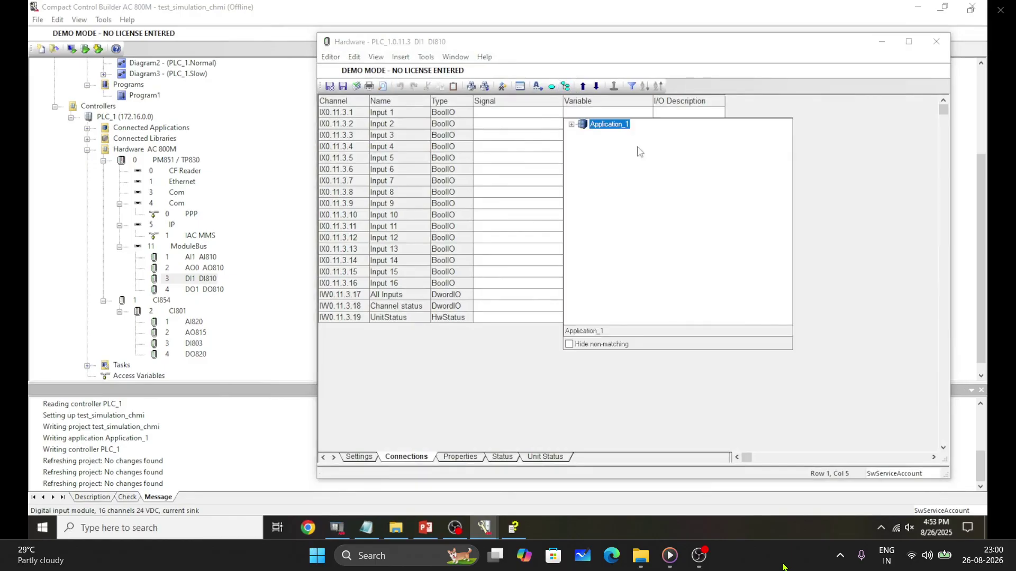
pyautogui.click(571, 124)
pyautogui.doubleClick(613, 163)
pyautogui.click(626, 173)
pyautogui.click(632, 181)
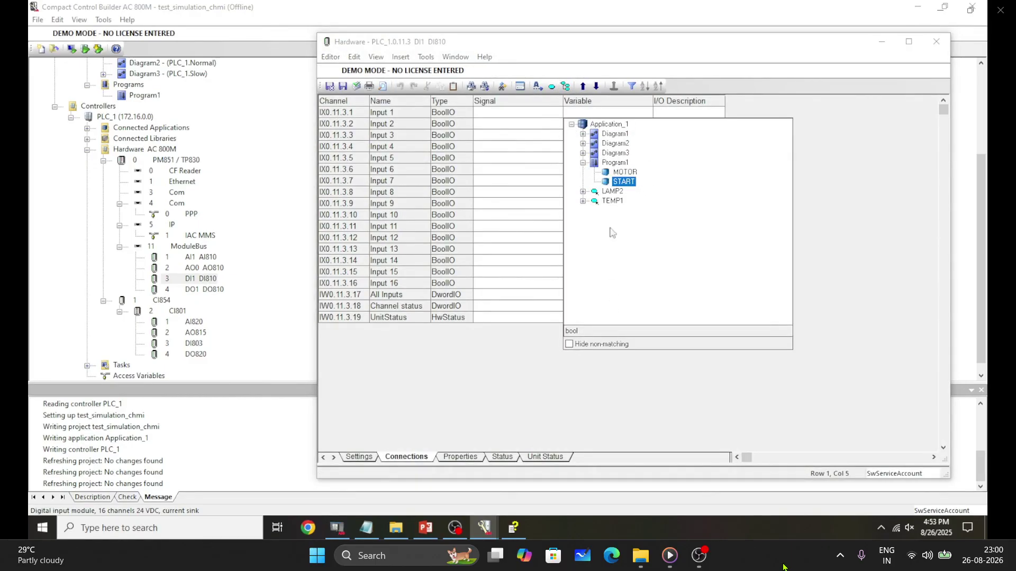
pyautogui.doubleClick(625, 182)
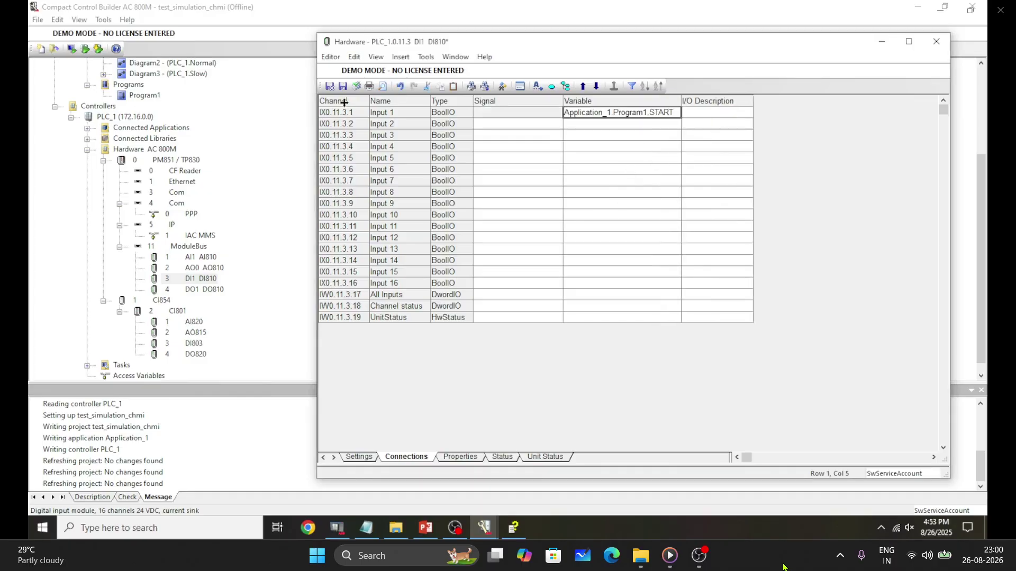
pyautogui.click(329, 85)
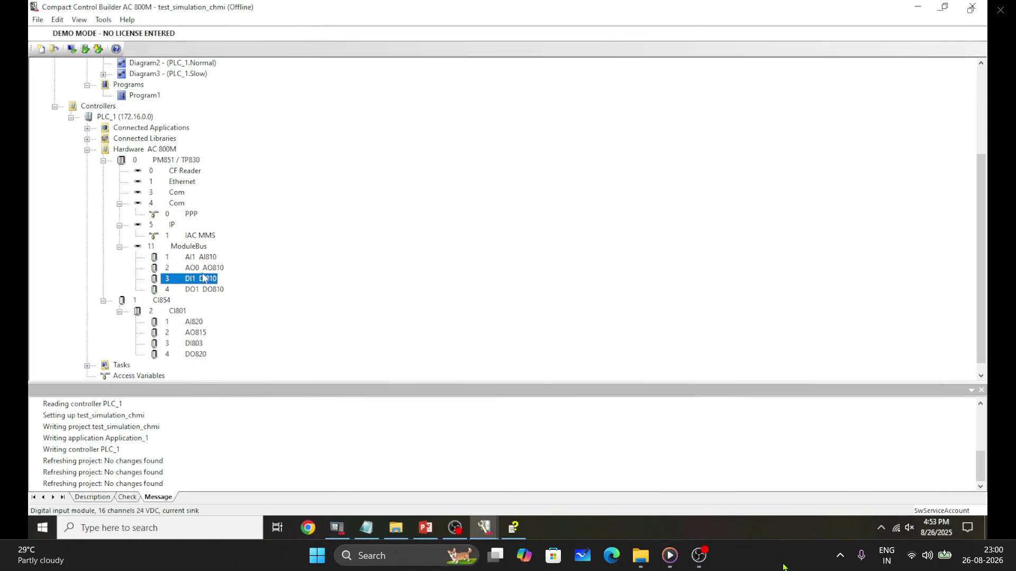
# Connect Application_1.Program1.MOTOR to Output 1 of the DO1 DO810 module, run the check, then save and close its editor.
pyautogui.doubleClick(204, 289)
pyautogui.click(605, 112)
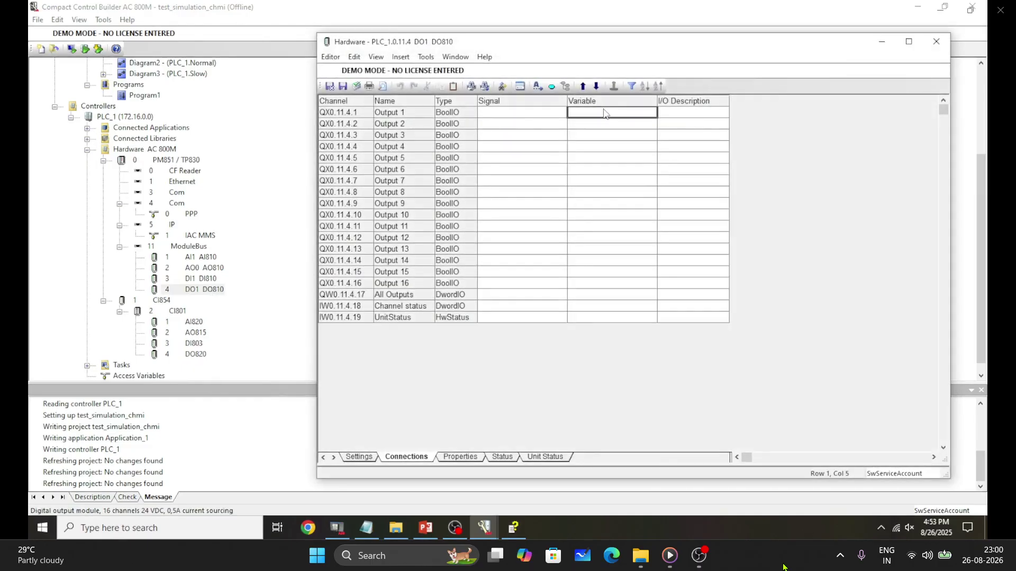
pyautogui.click(565, 85)
pyautogui.click(575, 125)
pyautogui.click(587, 162)
pyautogui.click(626, 172)
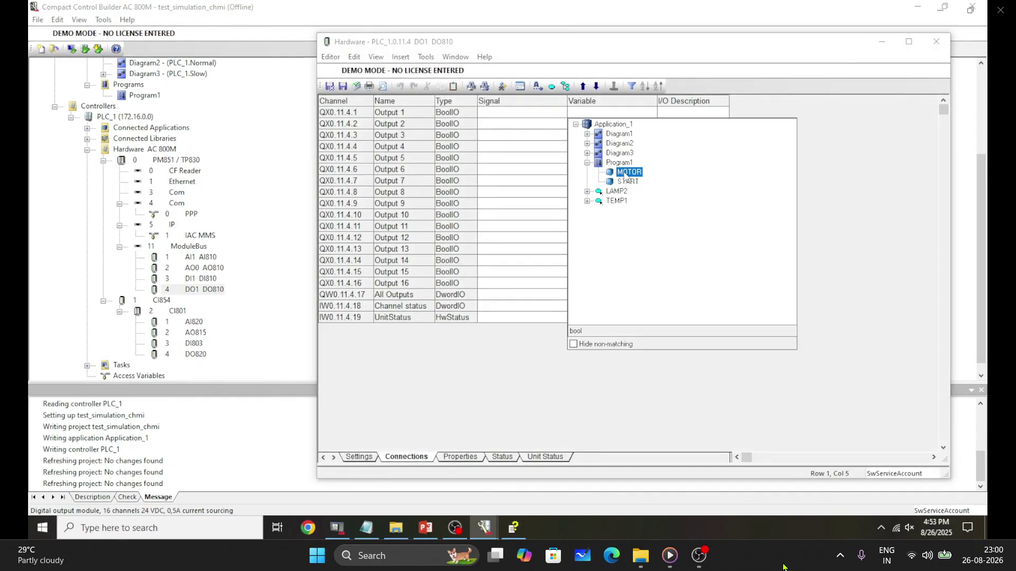
pyautogui.doubleClick(632, 174)
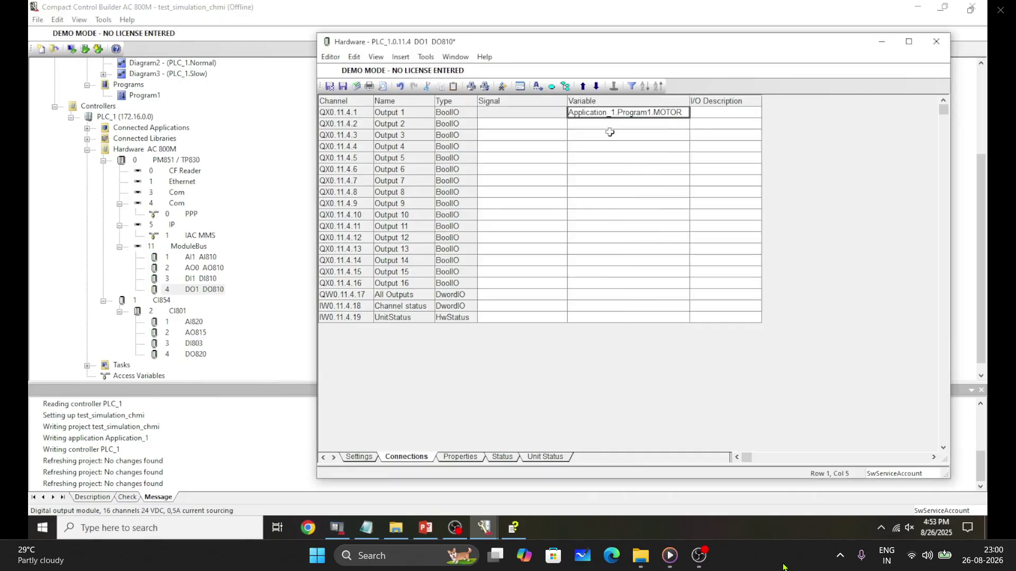
pyautogui.click(357, 86)
pyautogui.click(342, 87)
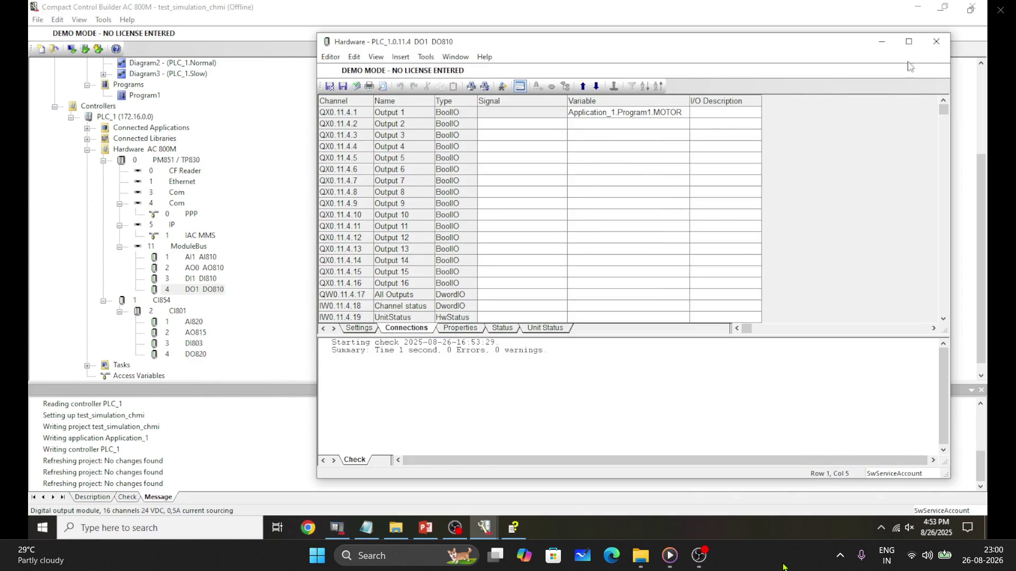
pyautogui.click(936, 42)
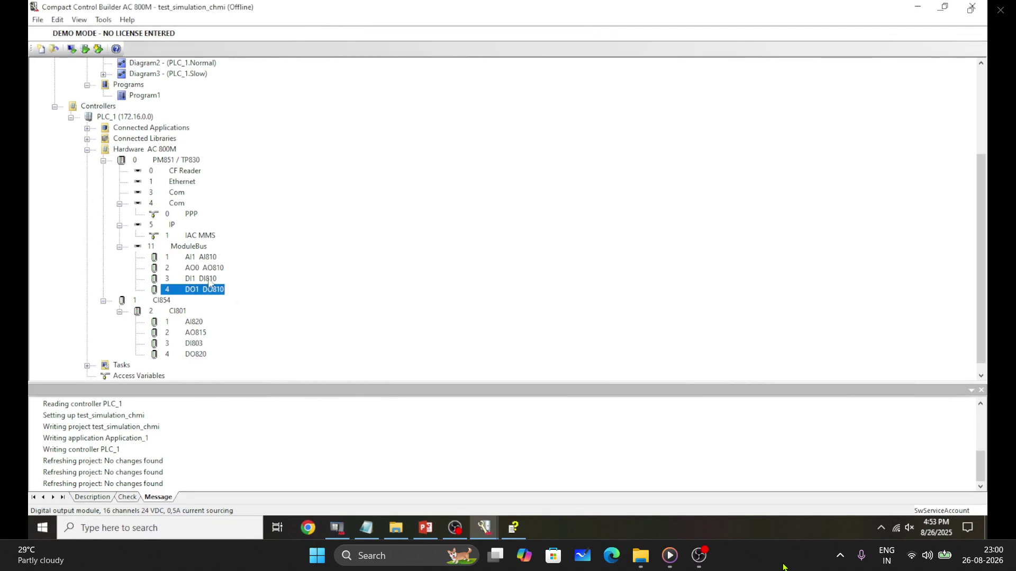
# Close the hardware editors still open for the AI820 and AO815 modules.
pyautogui.scroll(4, 233, 206)
pyautogui.scroll(-4, 235, 233)
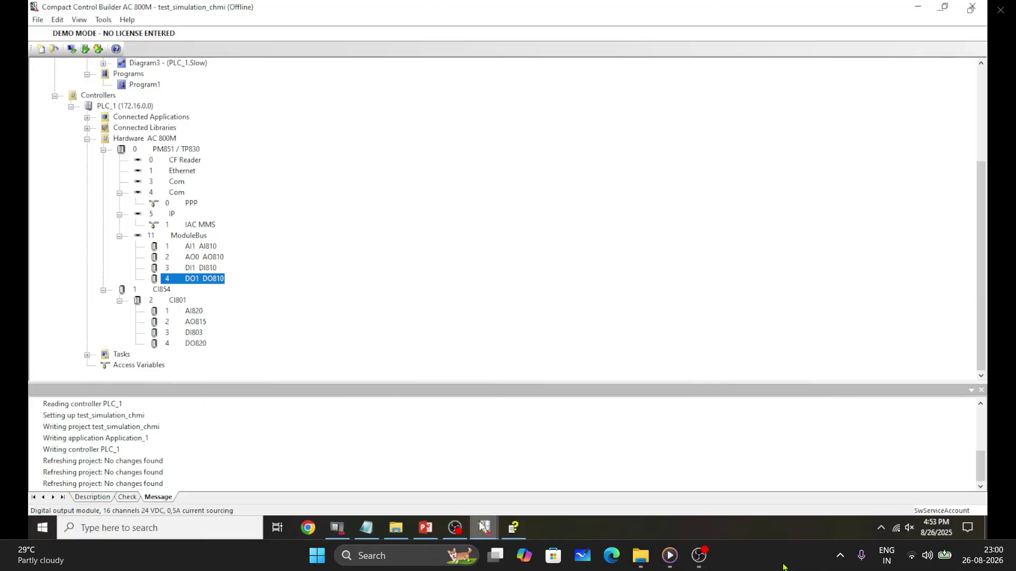
pyautogui.moveTo(482, 526)
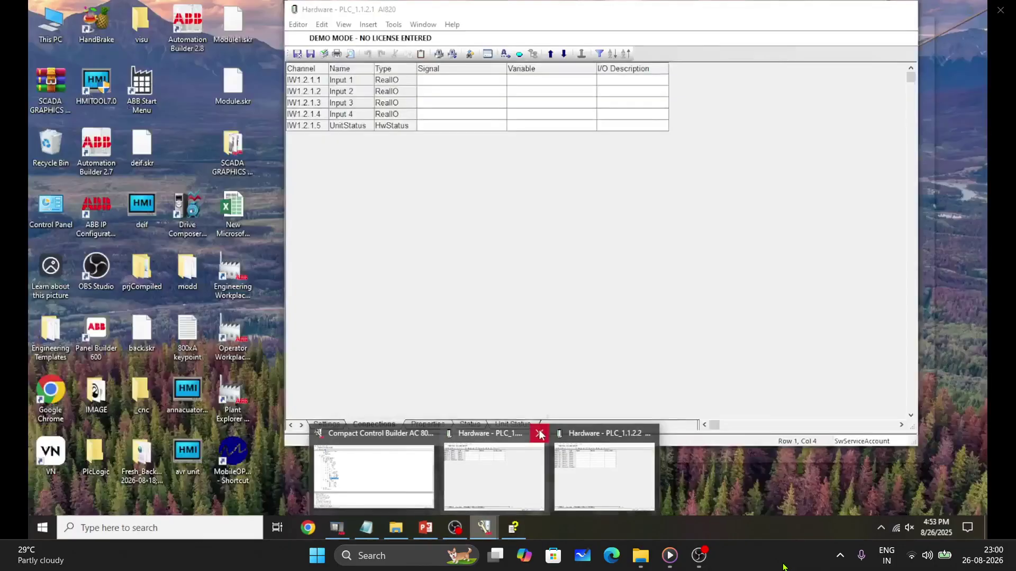
pyautogui.click(540, 434)
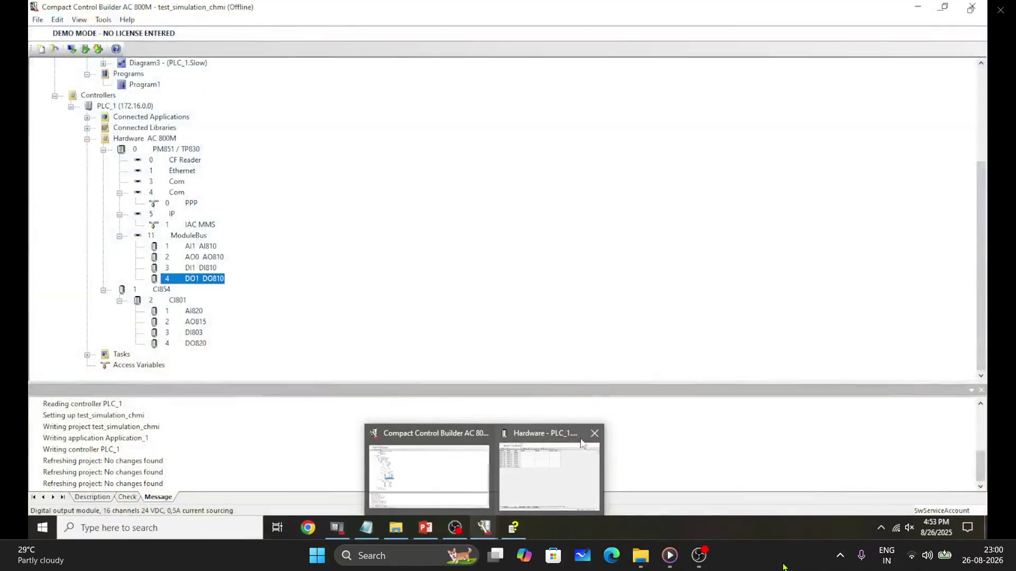
pyautogui.click(592, 434)
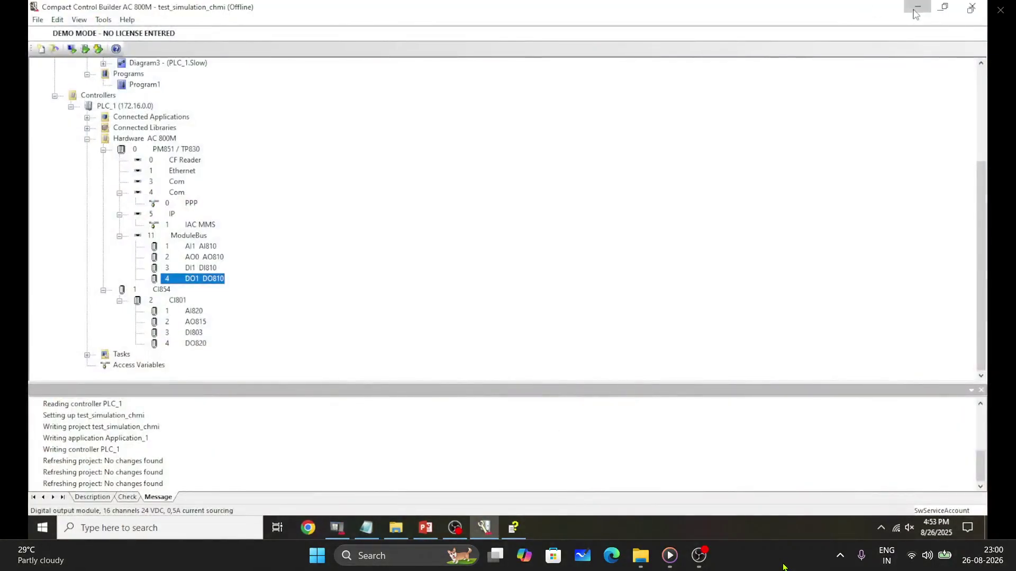
# Minimize the control builder, search Windows for SoftController and switch to that app.
pyautogui.click(915, 14)
pyautogui.click(894, 13)
pyautogui.click(131, 524)
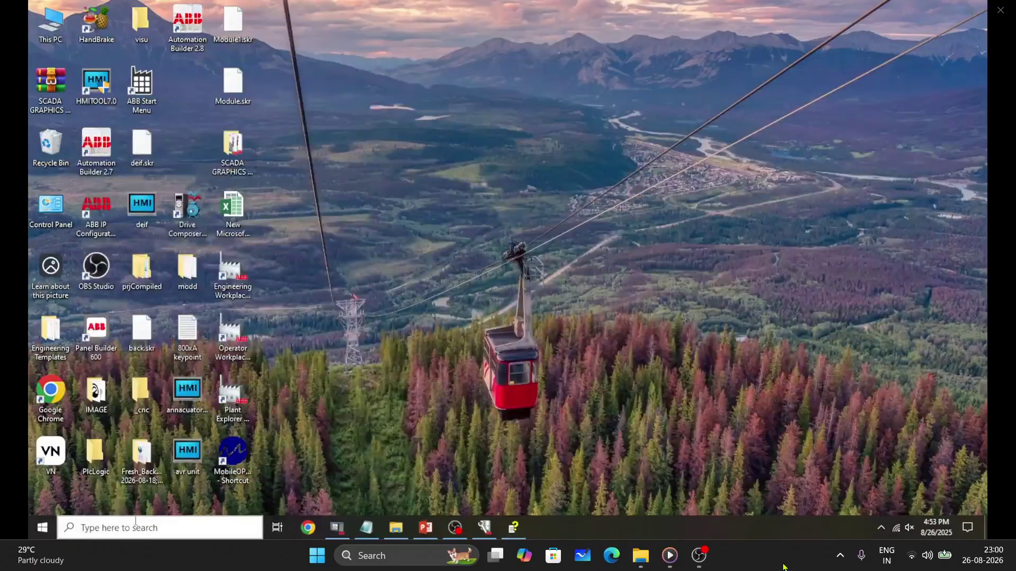
pyautogui.write('SOFT')
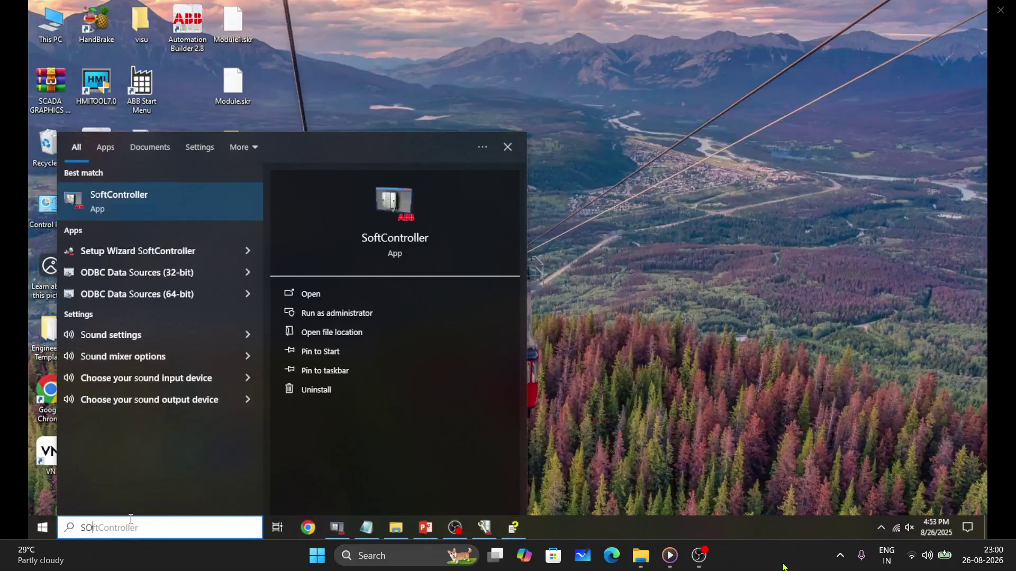
pyautogui.click(182, 200)
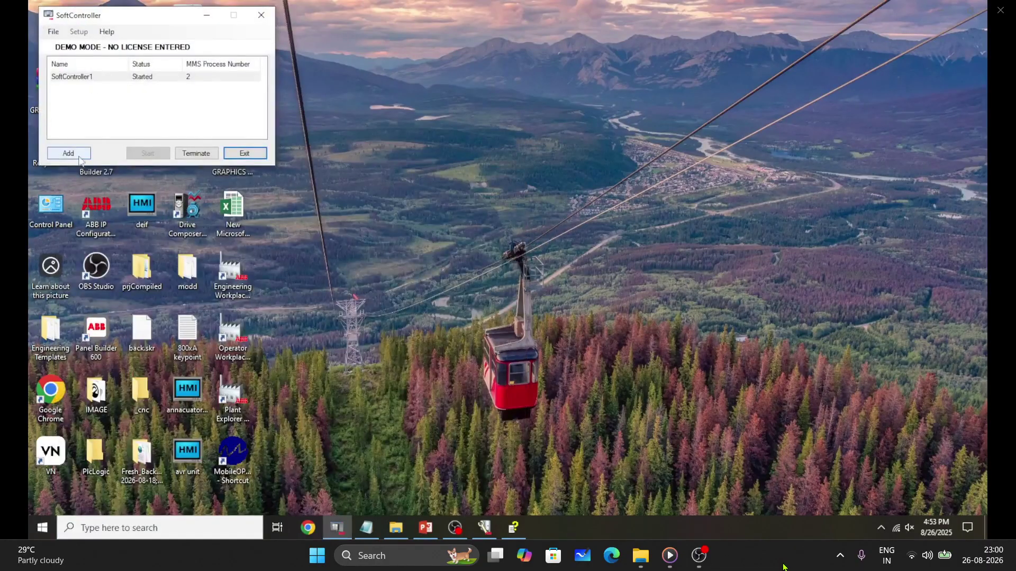
# Terminate the running SoftController1 and confirm the loss of its applications.
pyautogui.click(90, 77)
pyautogui.click(196, 153)
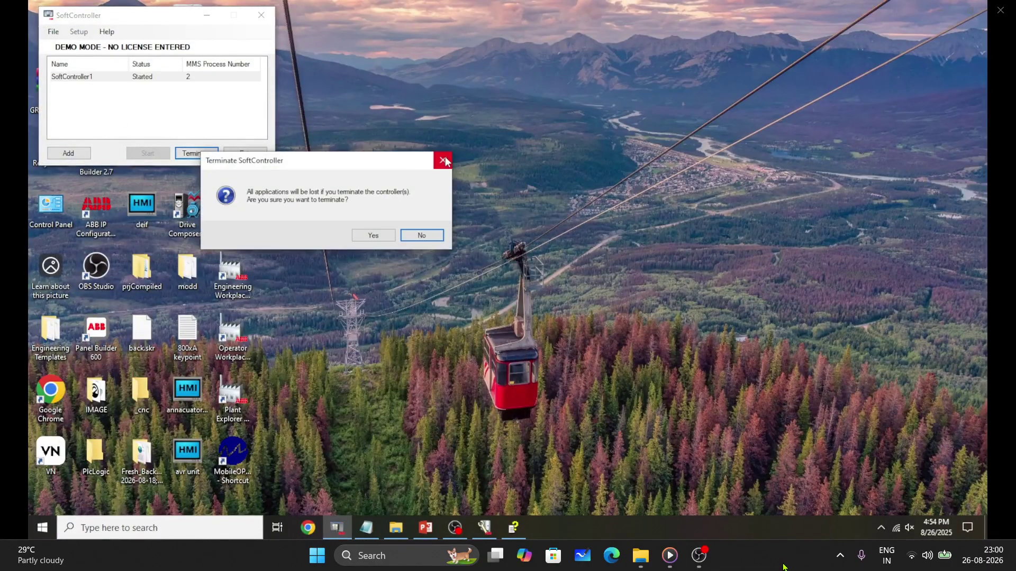
pyautogui.click(442, 160)
pyautogui.rightClick(129, 77)
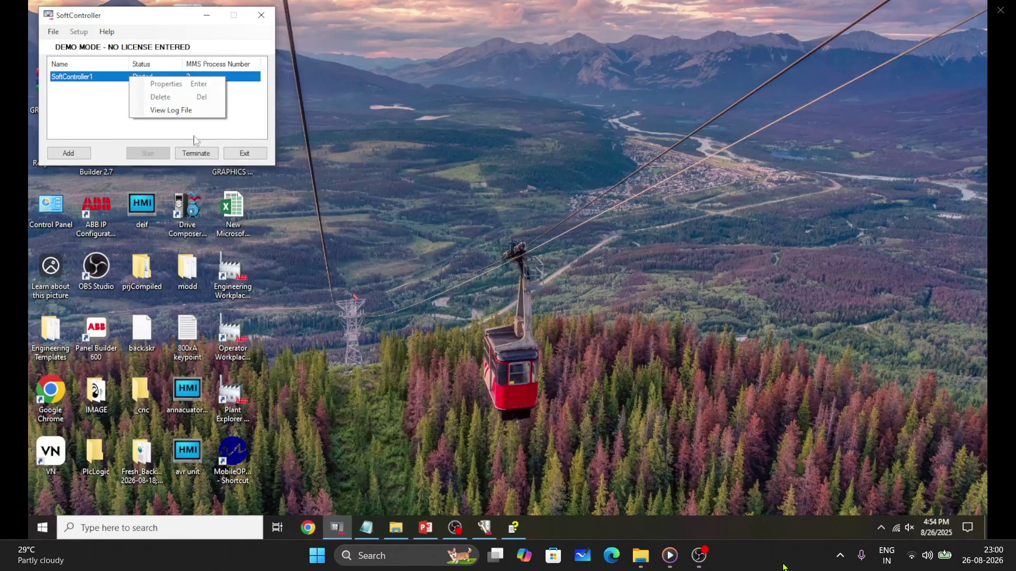
pyautogui.click(91, 77)
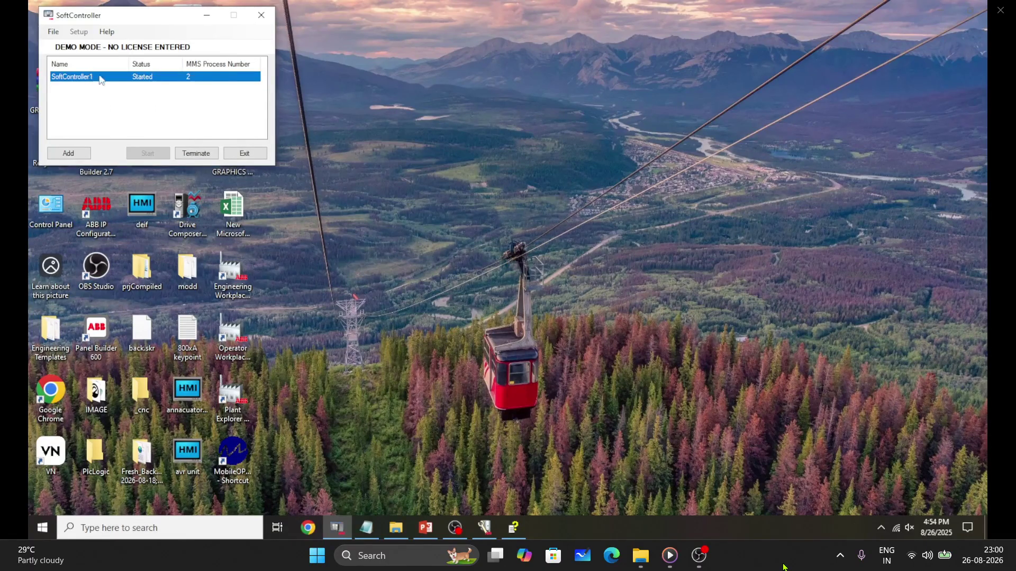
pyautogui.click(200, 156)
pyautogui.click(355, 233)
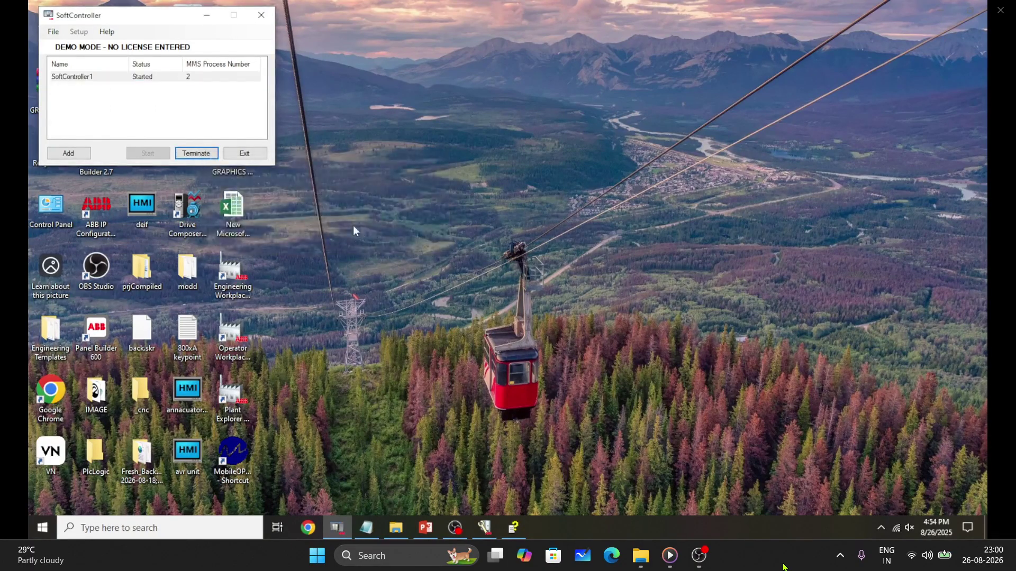
# Delete SoftController1 from the controller list and add a new soft controller in its place.
pyautogui.rightClick(154, 78)
pyautogui.click(180, 97)
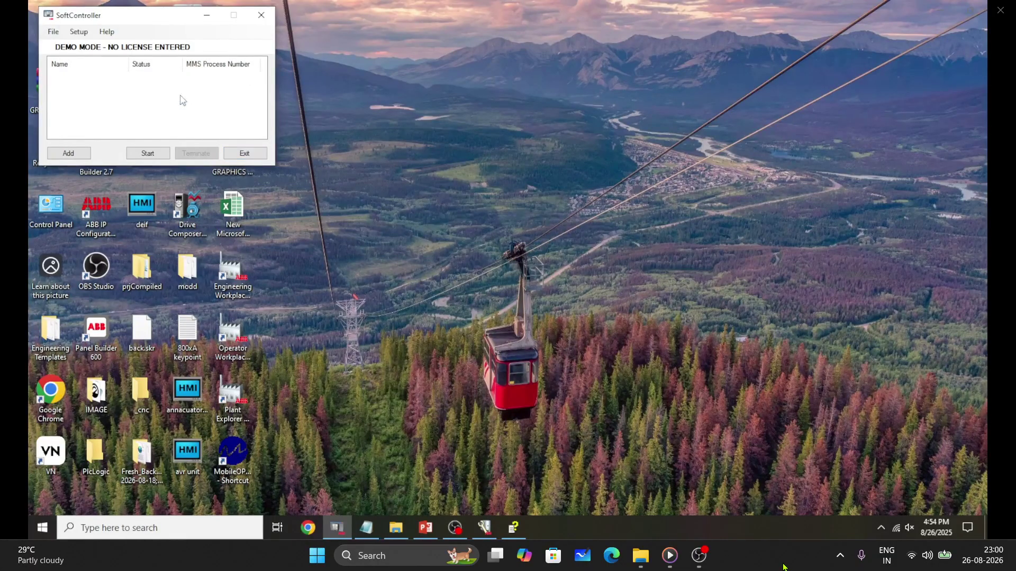
pyautogui.click(59, 159)
pyautogui.click(149, 80)
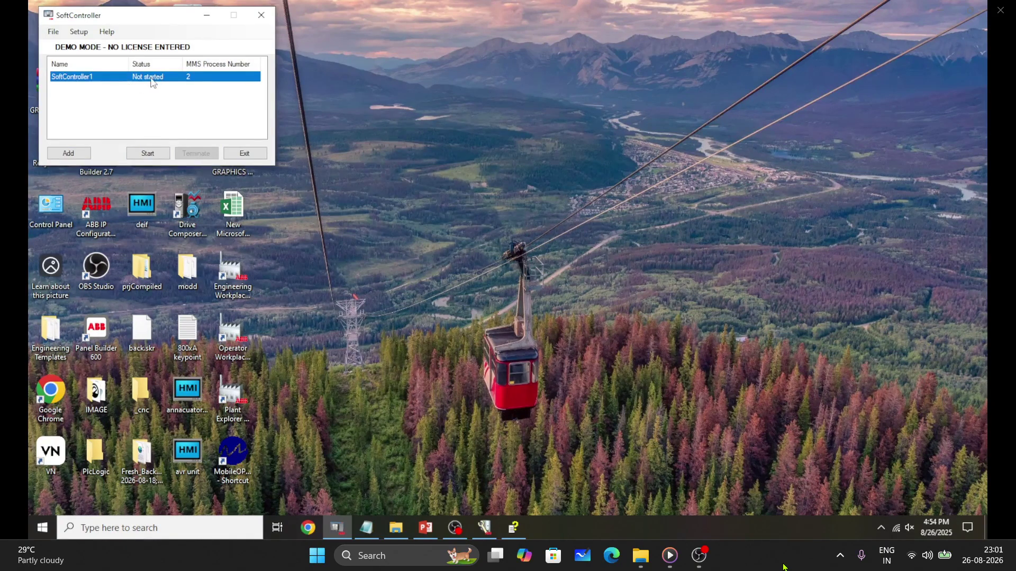
pyautogui.click(221, 525)
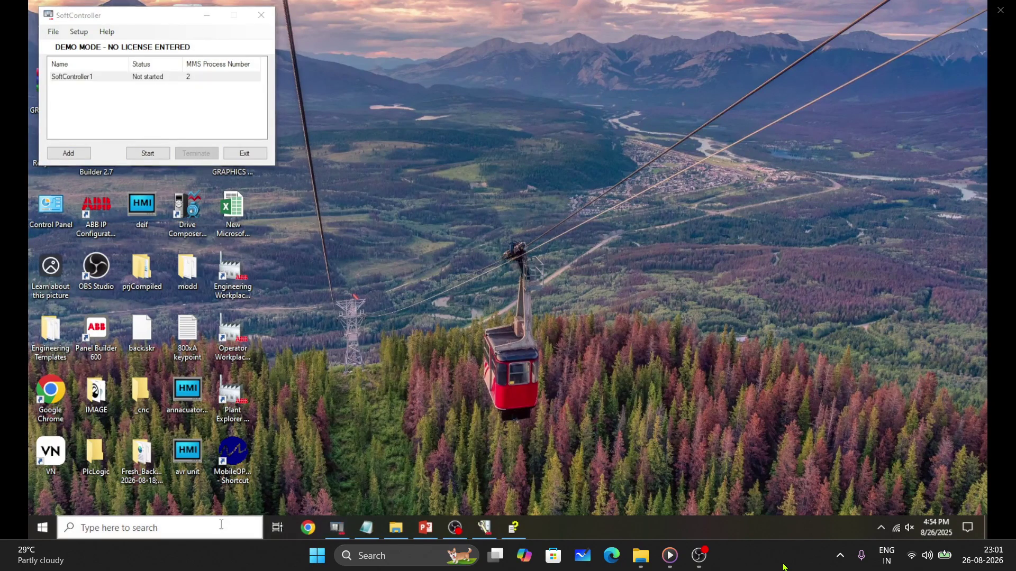
pyautogui.write('v')
pyautogui.press('BackSpace')
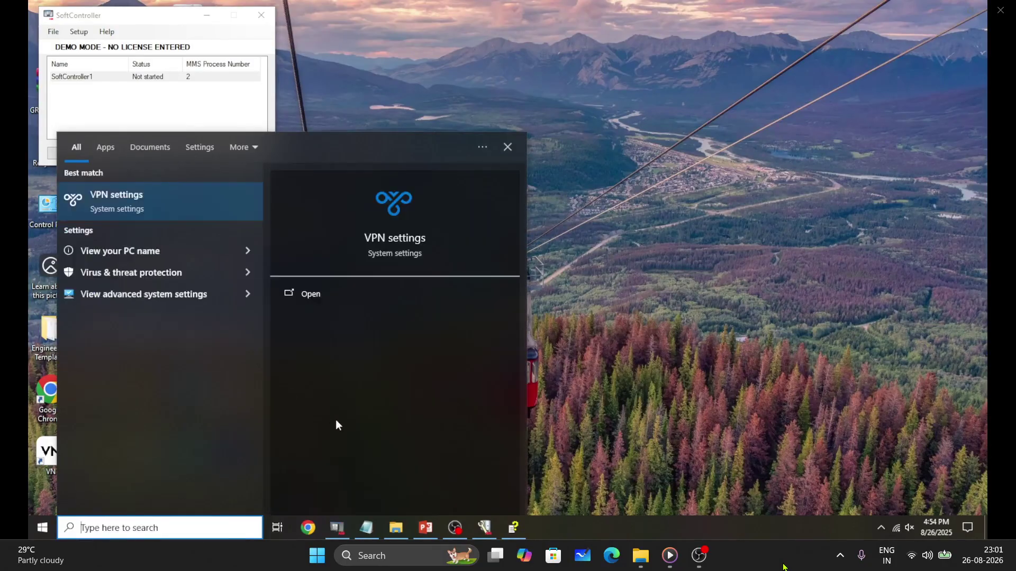
pyautogui.write('NE')
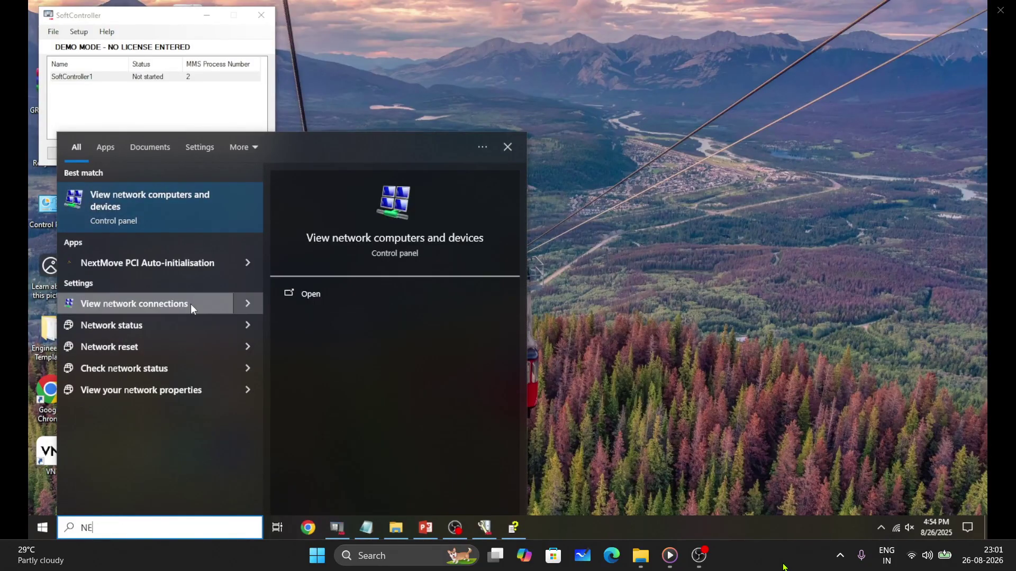
pyautogui.click(202, 222)
pyautogui.click(970, 5)
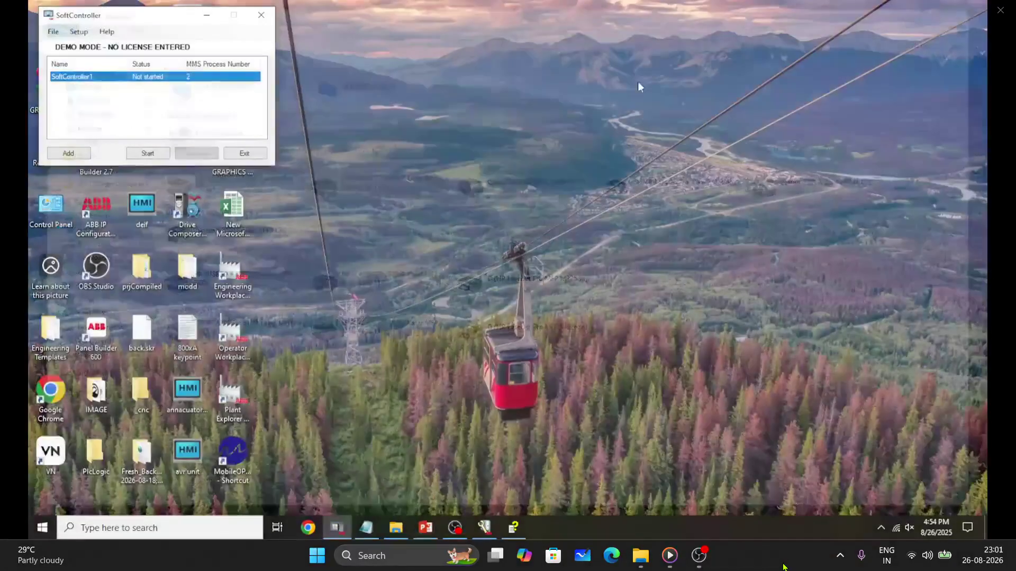
# Search Windows for the network connections, open them and acknowledge the temporary licenses warning.
pyautogui.press('super+s')
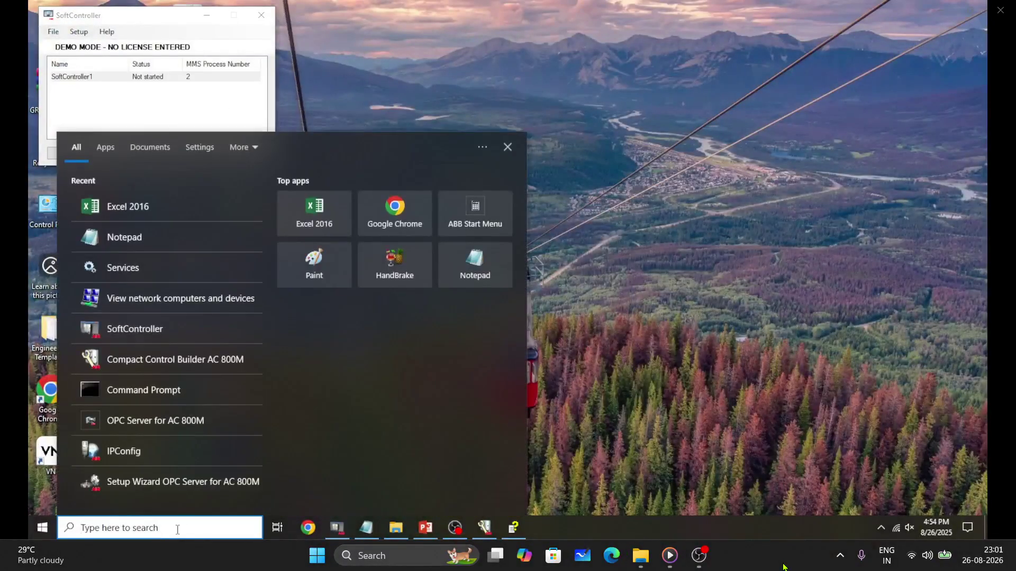
pyautogui.write('v')
pyautogui.press('BackSpace')
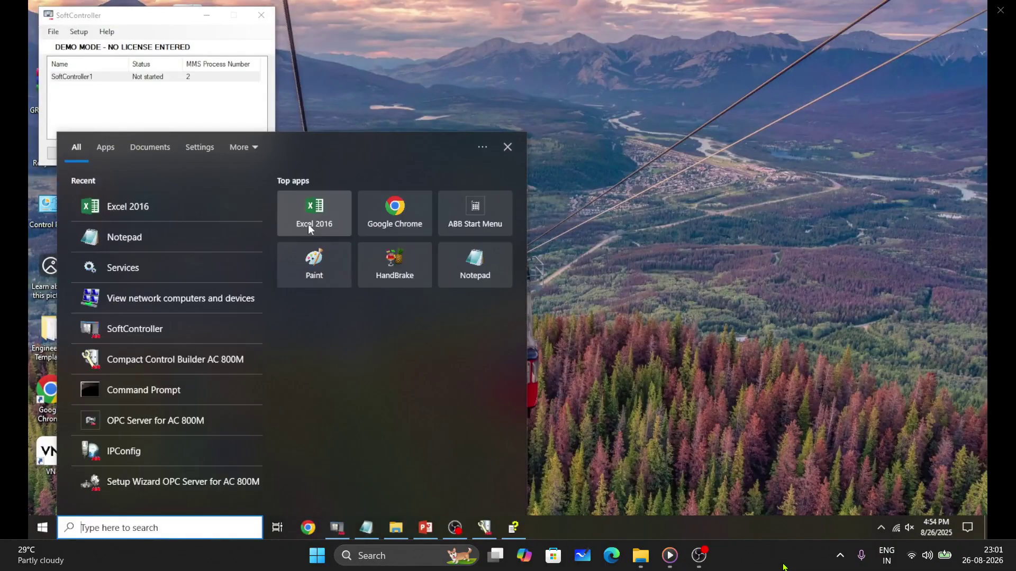
pyautogui.write('nER')
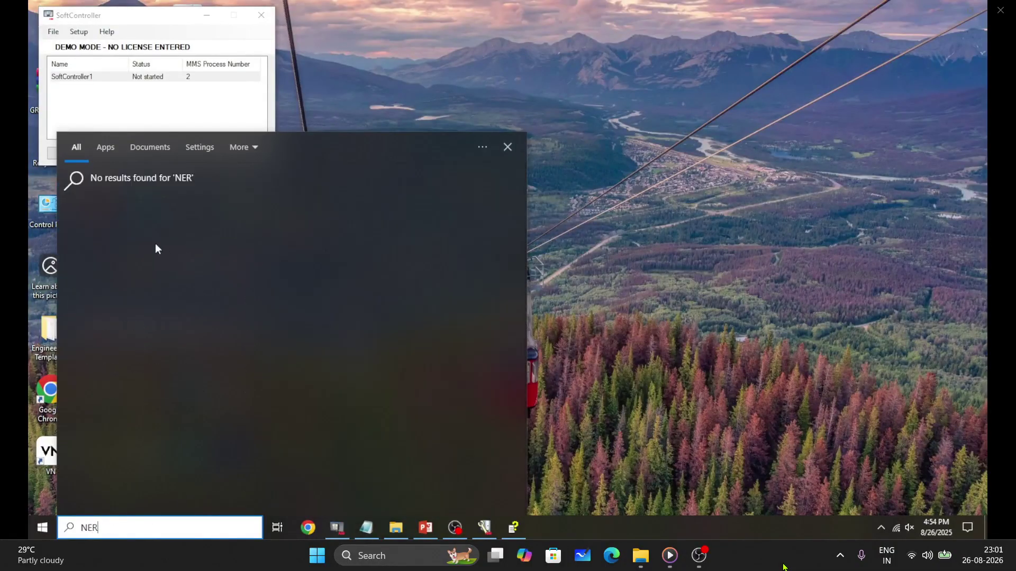
pyautogui.press('BackSpace')
pyautogui.write('T')
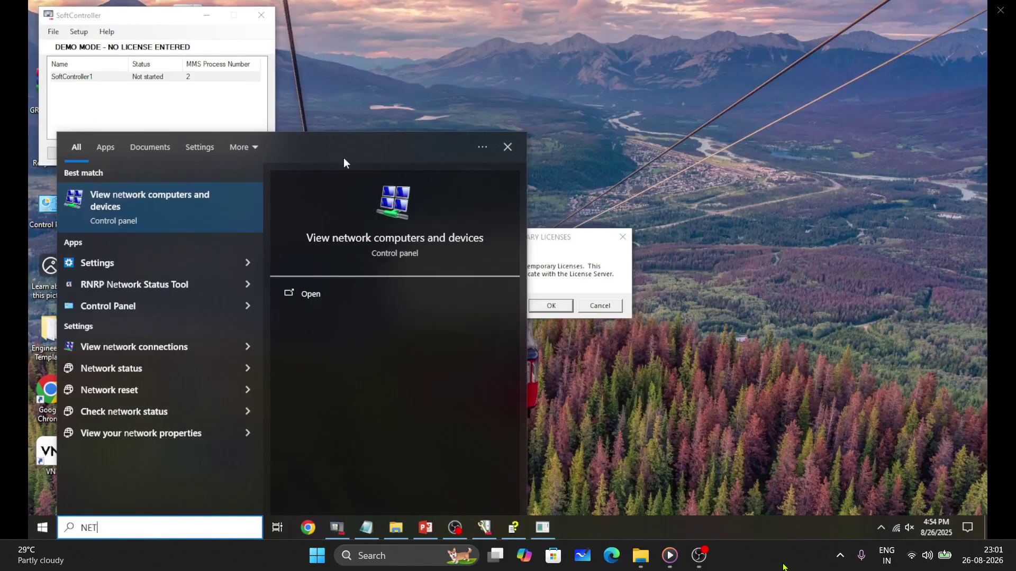
pyautogui.click(185, 348)
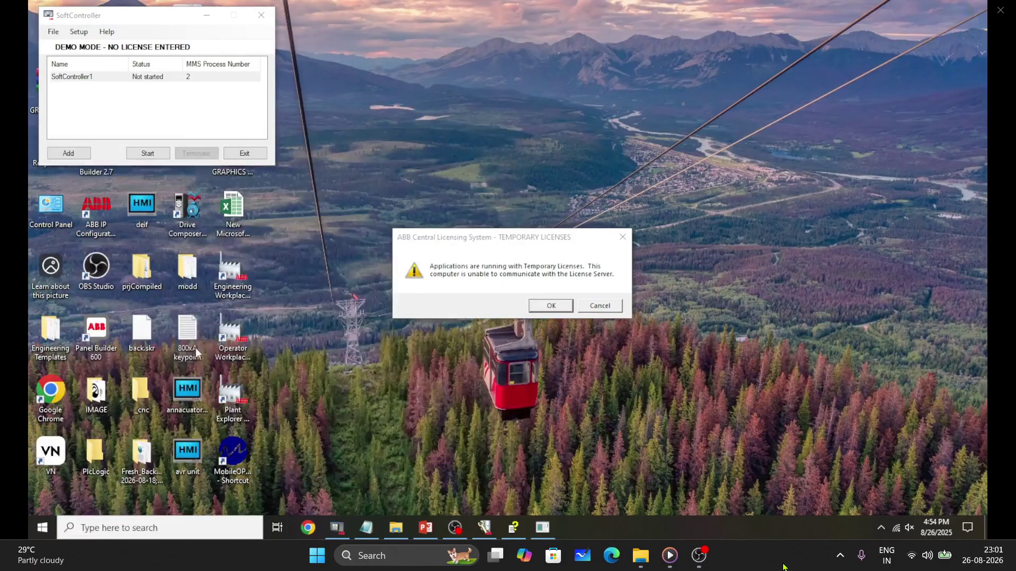
pyautogui.click(417, 172)
pyautogui.rightClick(423, 170)
pyautogui.click(551, 306)
pyautogui.click(551, 306)
# Examine the IPv4 address settings in the Ethernet adapter's properties, then close the properties and minimize Network Connections.
pyautogui.rightClick(426, 168)
pyautogui.click(465, 280)
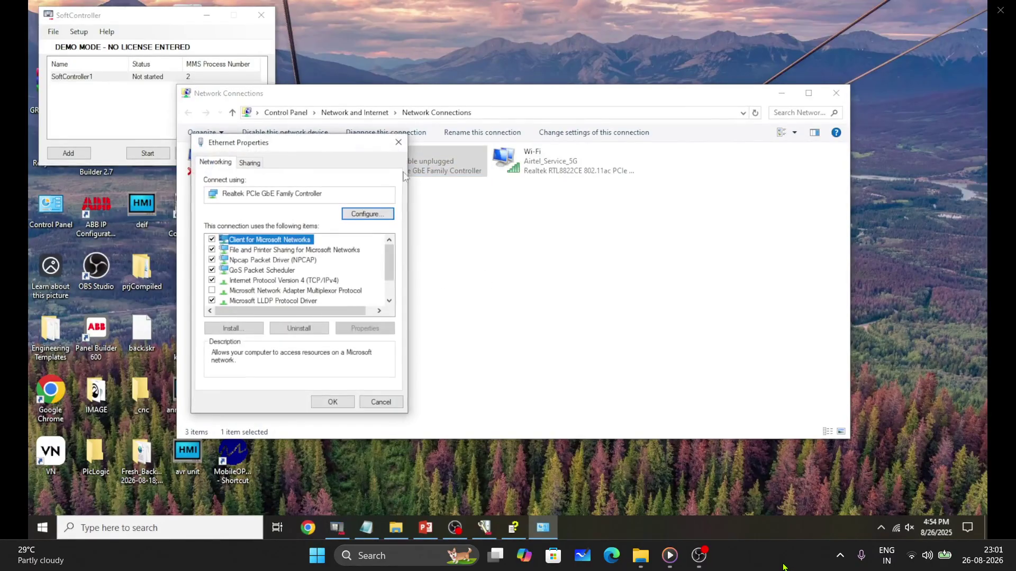
pyautogui.click(327, 283)
pyautogui.doubleClick(327, 283)
pyautogui.moveTo(408, 292); pyautogui.dragTo(348, 285)
pyautogui.click(375, 439)
pyautogui.click(332, 401)
pyautogui.click(781, 93)
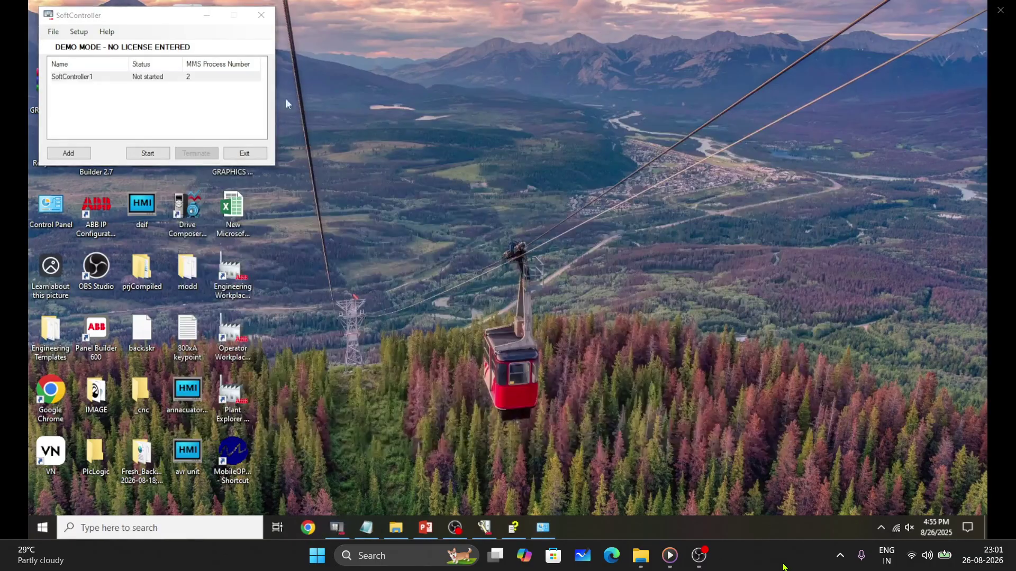
# Open the SoftController1 log file, examine its network address entry, then close the log.
pyautogui.click(121, 79)
pyautogui.click(53, 32)
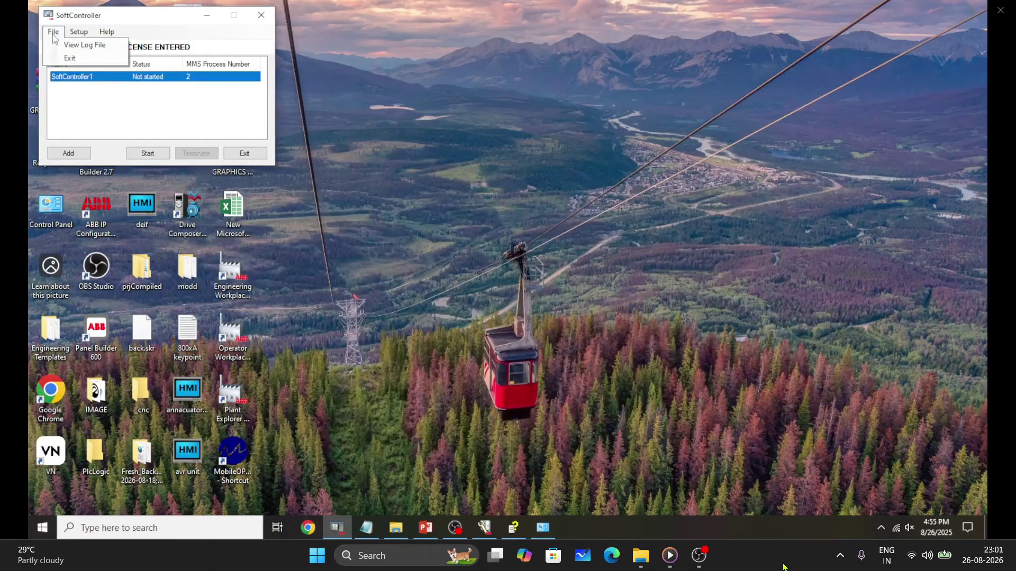
pyautogui.click(77, 53)
pyautogui.click(825, 107)
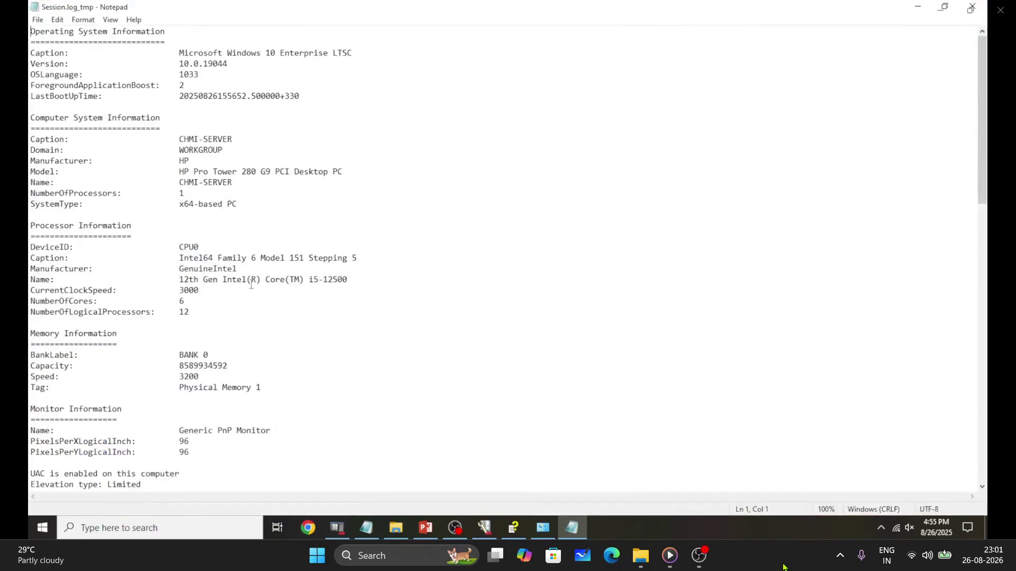
pyautogui.scroll(-10, 269, 305)
pyautogui.scroll(-5, 269, 306)
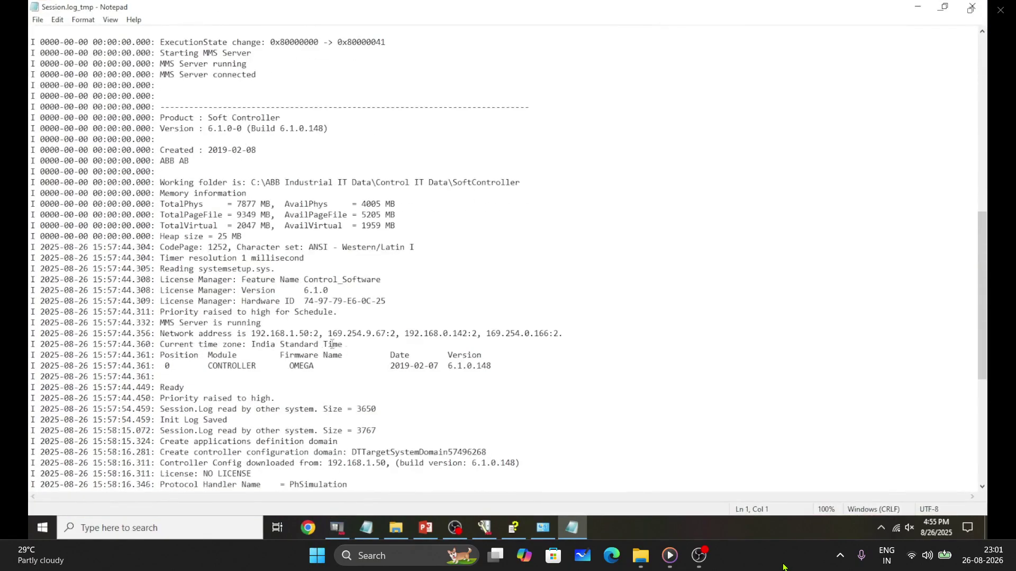
pyautogui.moveTo(319, 337); pyautogui.dragTo(253, 336)
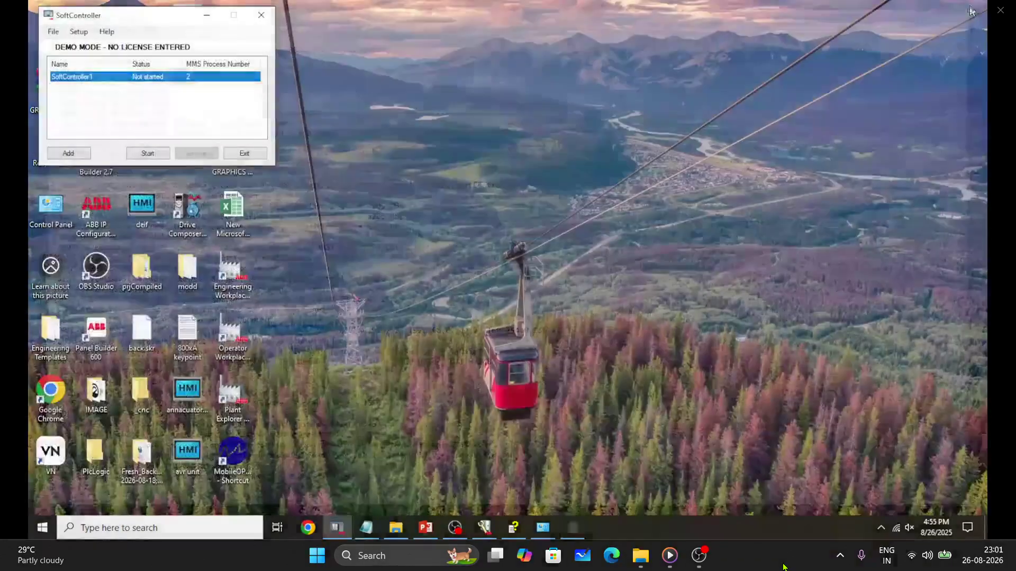
pyautogui.click(972, 7)
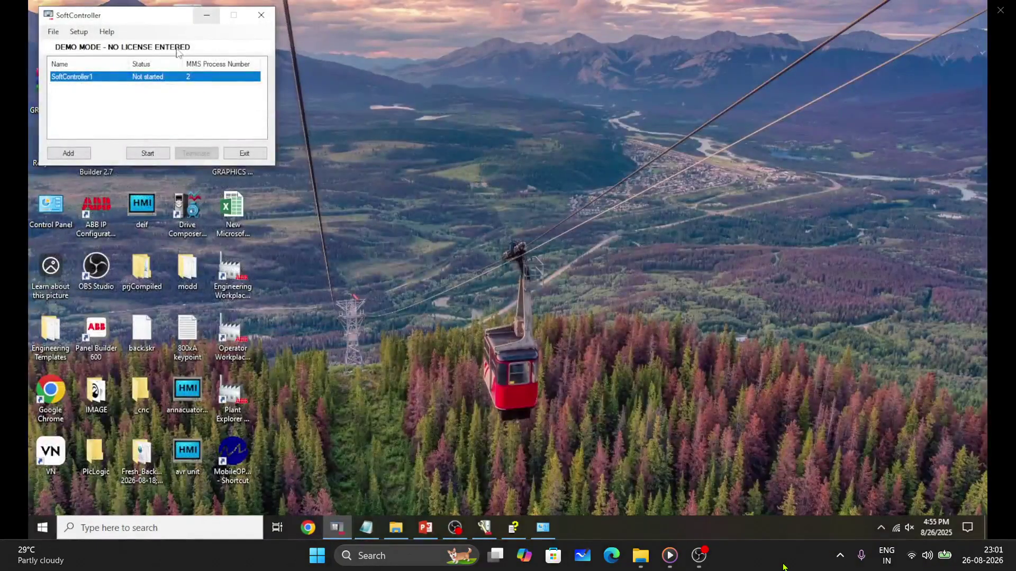
# Start SoftController1, minimise the SoftController window and switch to Compact Control Builder AC 800M.
pyautogui.click(148, 153)
pyautogui.click(207, 17)
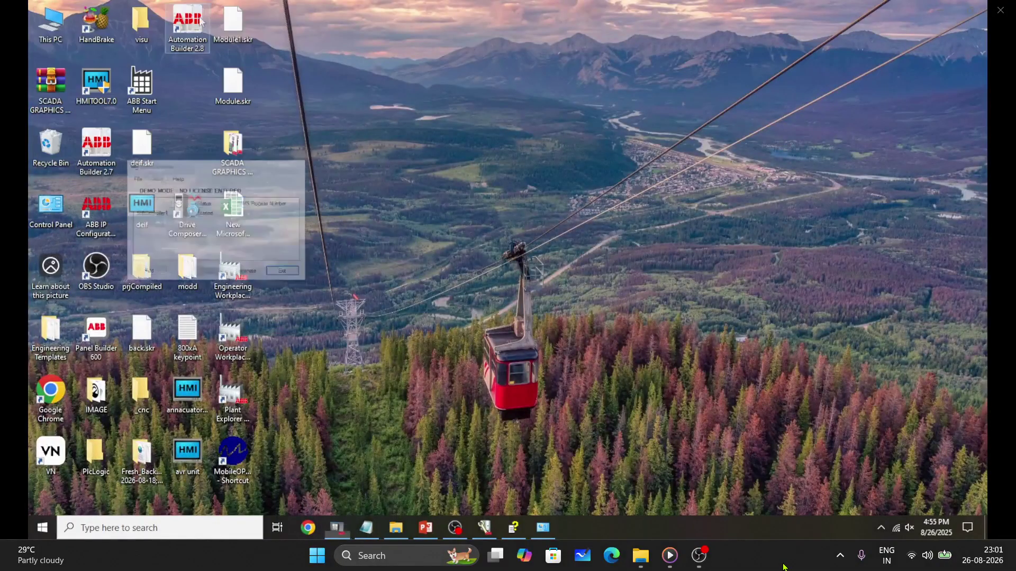
pyautogui.click(487, 482)
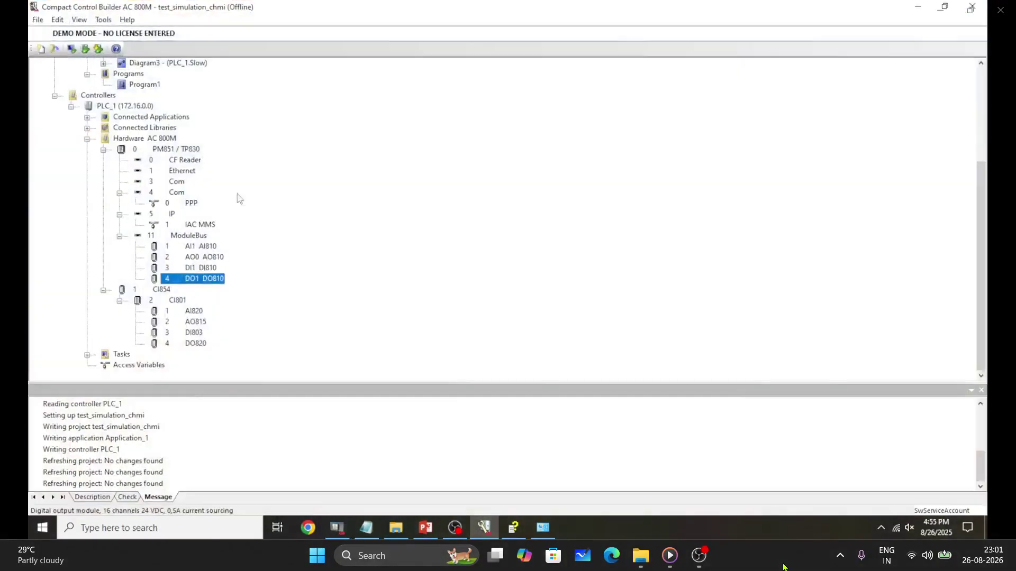
# Set the system identity of controller PLC_1 to 192.168.1.50:2.
pyautogui.rightClick(136, 108)
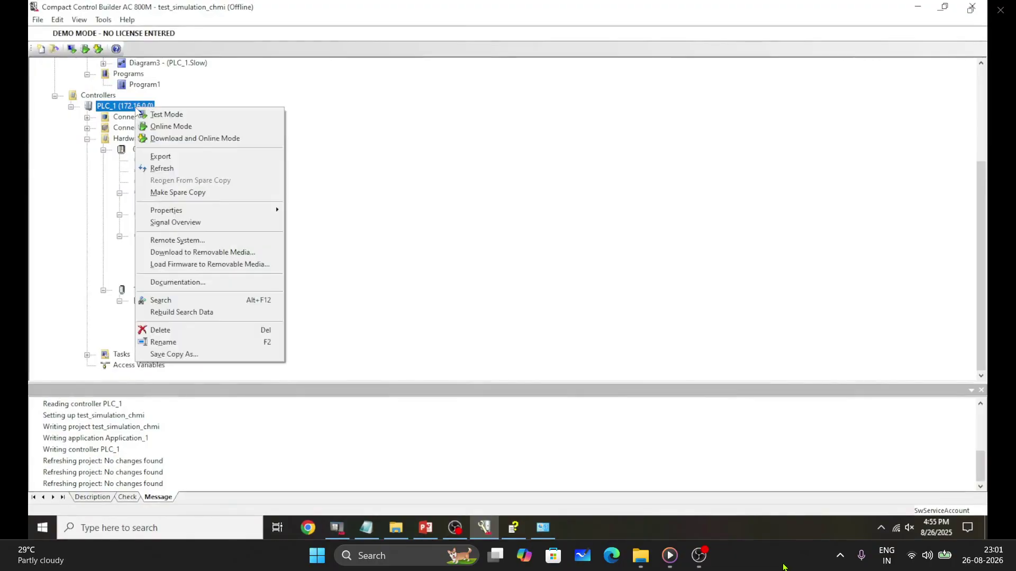
pyautogui.moveTo(222, 210)
pyautogui.click(325, 211)
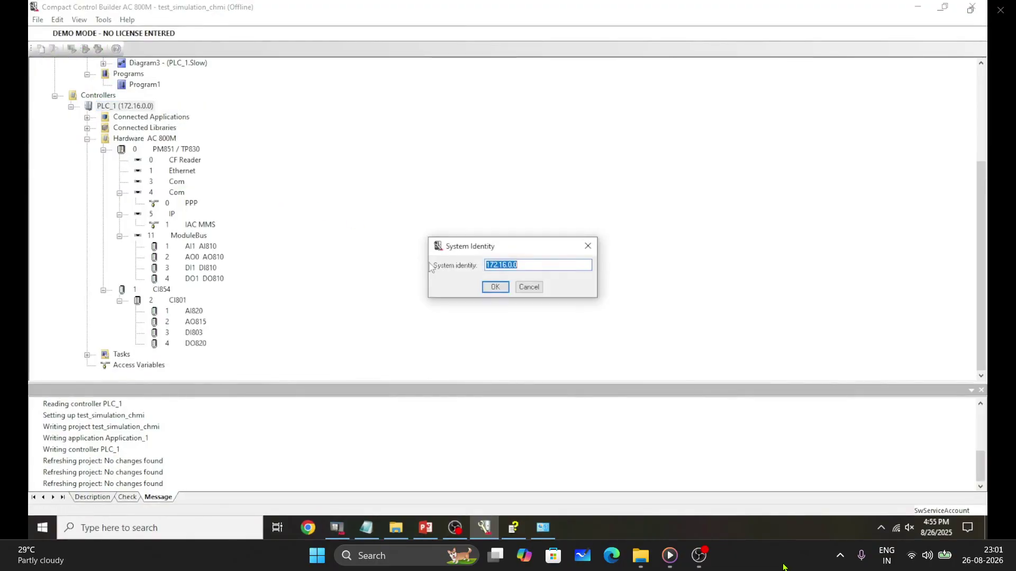
pyautogui.write('192.168.1.50:2')
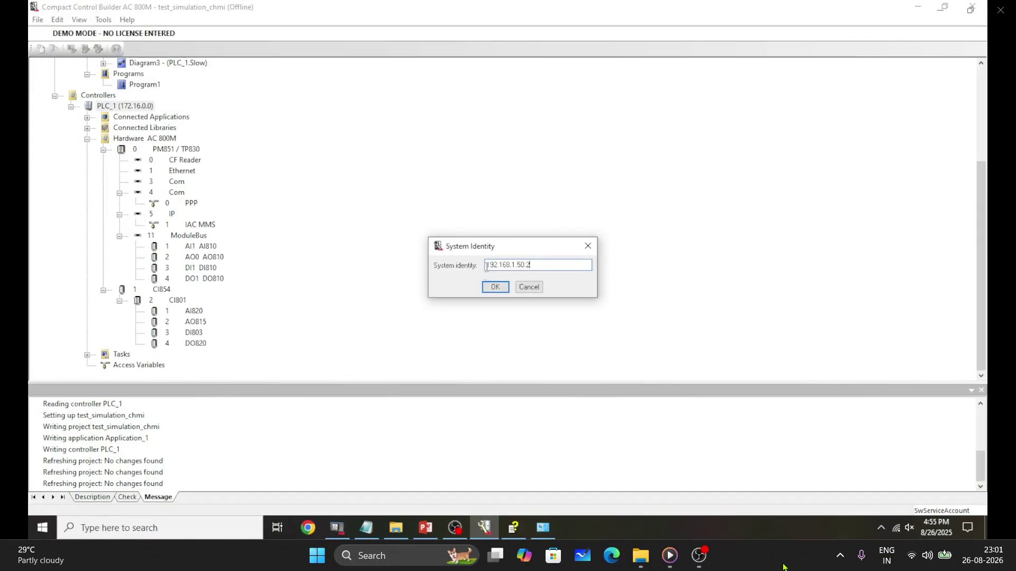
pyautogui.click(495, 287)
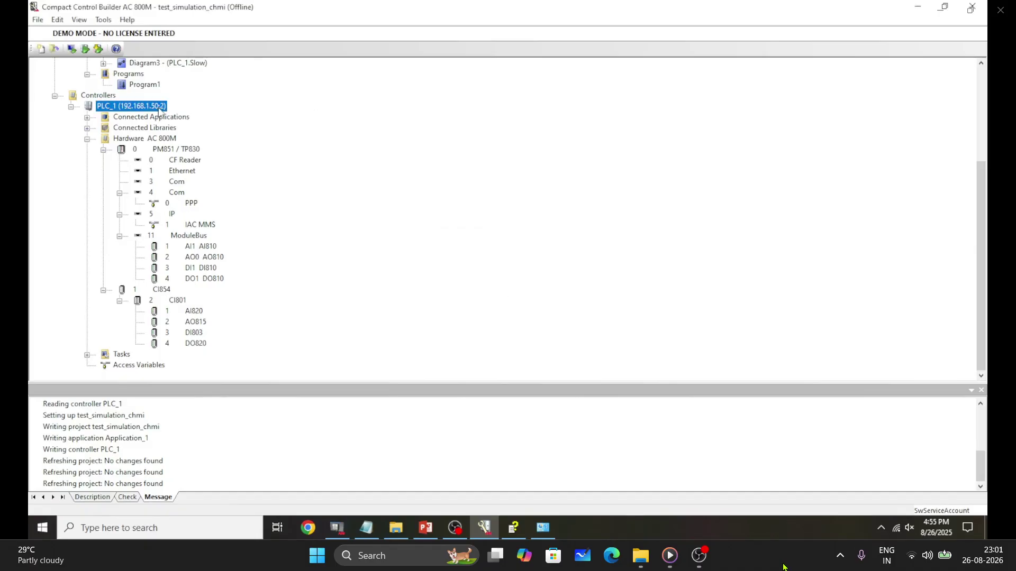
# Set the IP address of PLC_1's Ethernet port to 192.168.1.50, then save and close its hardware settings.
pyautogui.scroll(4, 185, 143)
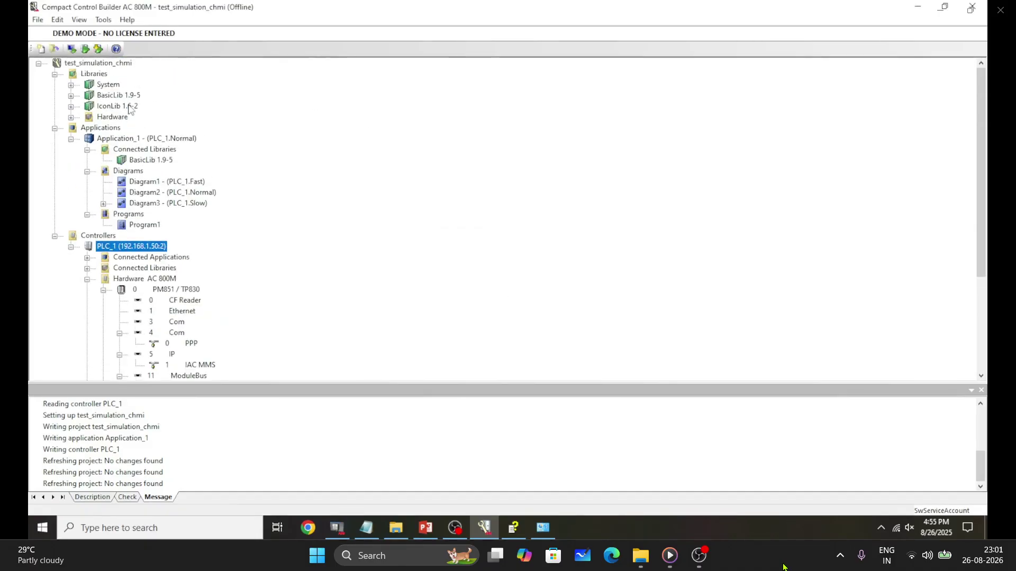
pyautogui.scroll(-3, 183, 222)
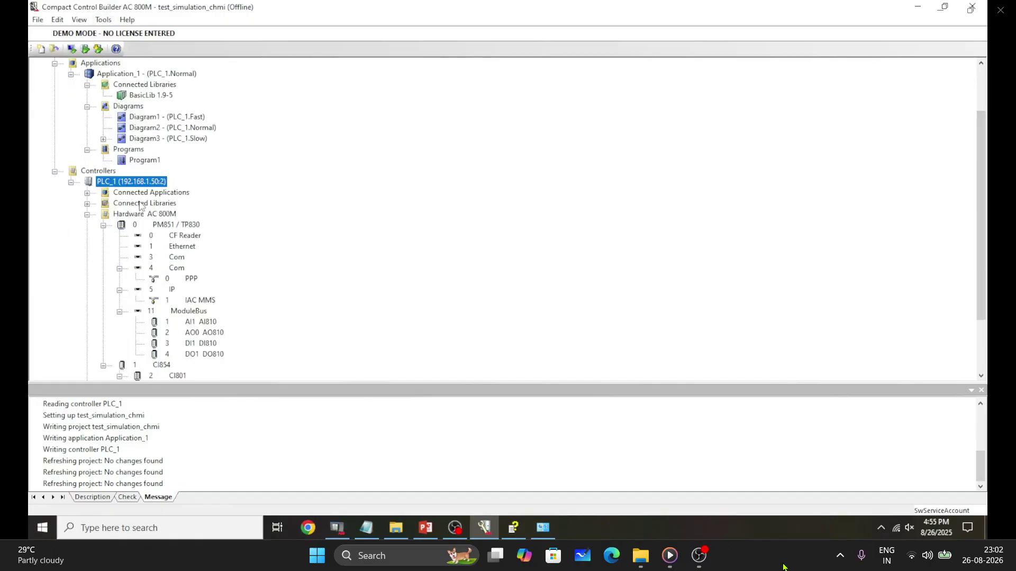
pyautogui.click(185, 215)
pyautogui.doubleClick(184, 215)
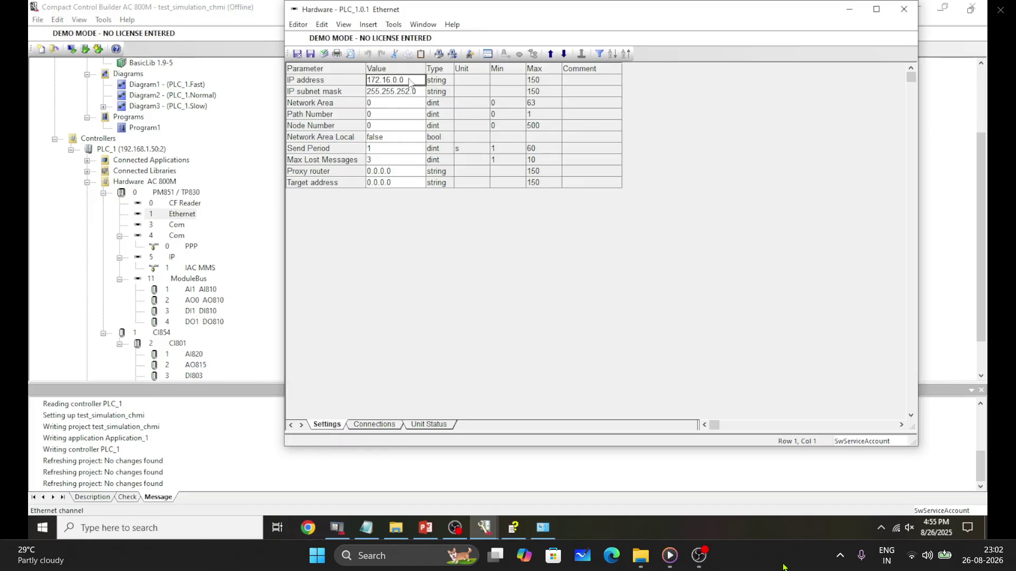
pyautogui.doubleClick(410, 82)
pyautogui.write('192.168.1.50:2')
pyautogui.press('Return')
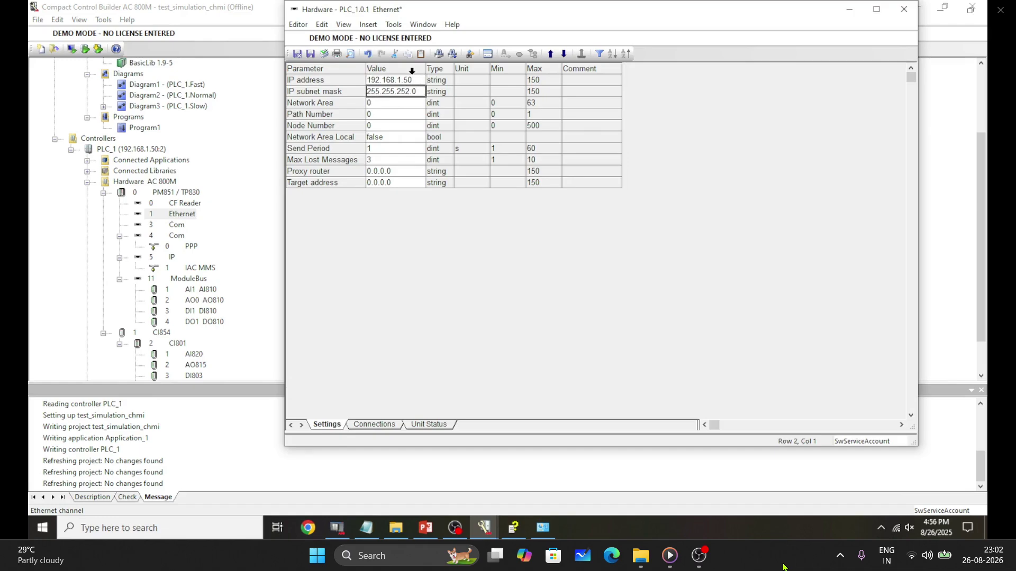
pyautogui.click(298, 54)
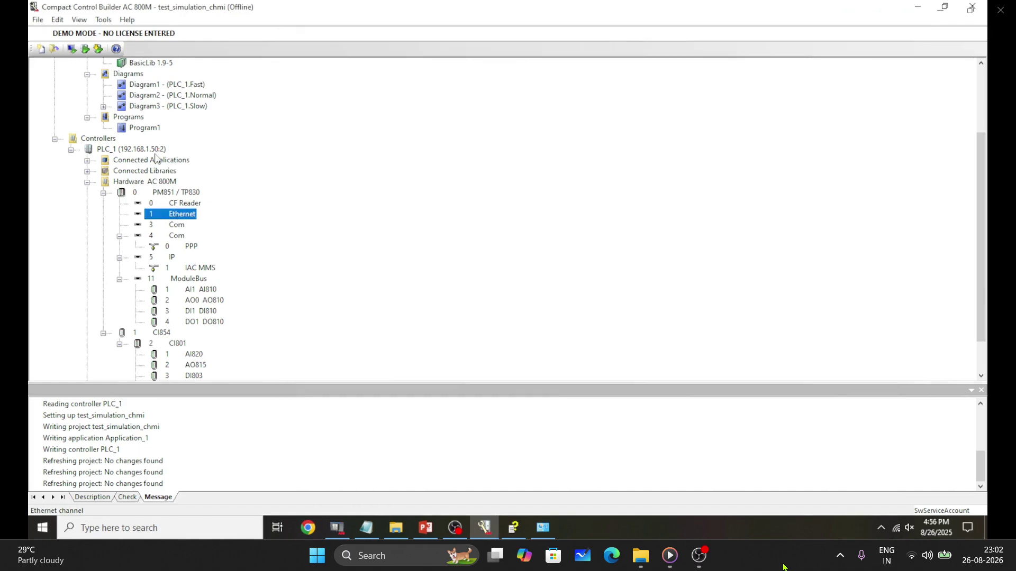
# Check the HWSimulationAllowed value in the station's Application Download setup and accept the dialog.
pyautogui.scroll(1, 157, 162)
pyautogui.scroll(2, 163, 187)
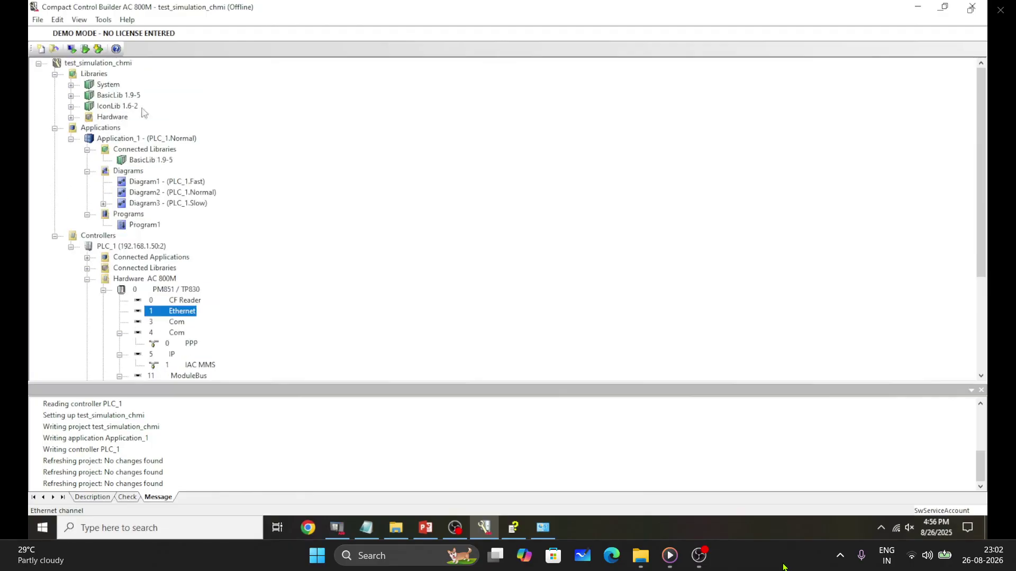
pyautogui.click(103, 20)
pyautogui.moveTo(162, 172)
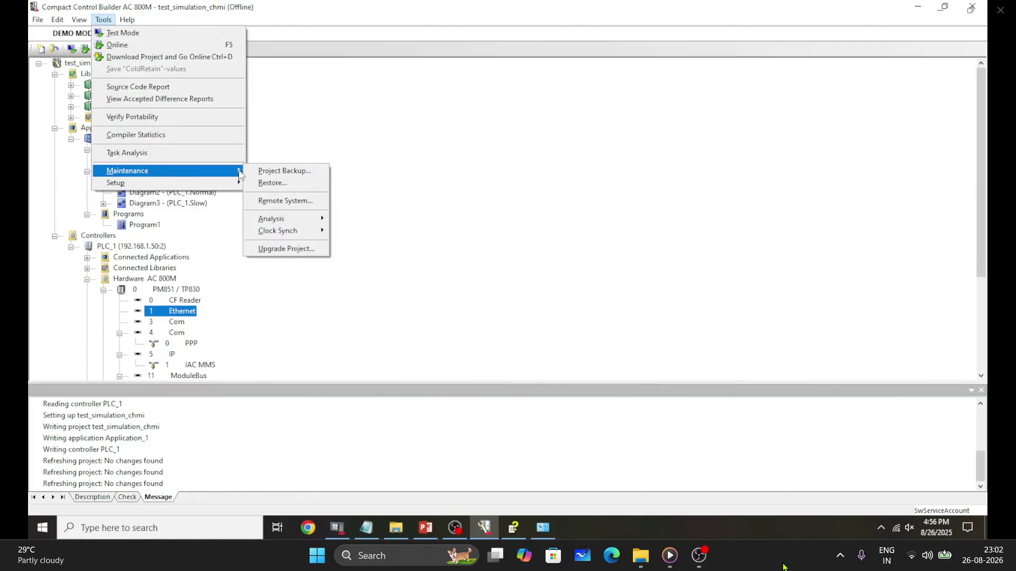
pyautogui.moveTo(234, 181)
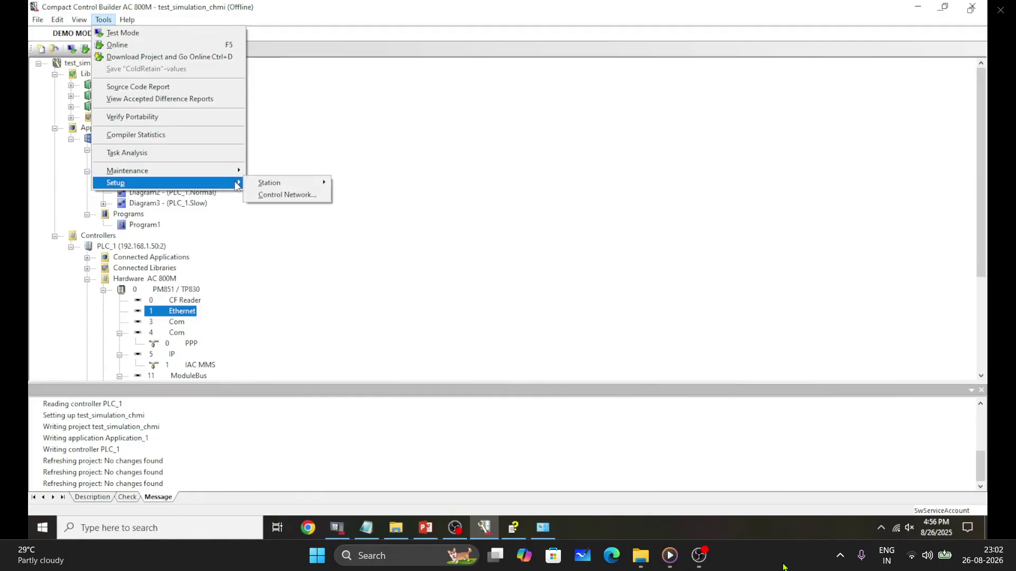
pyautogui.moveTo(277, 186)
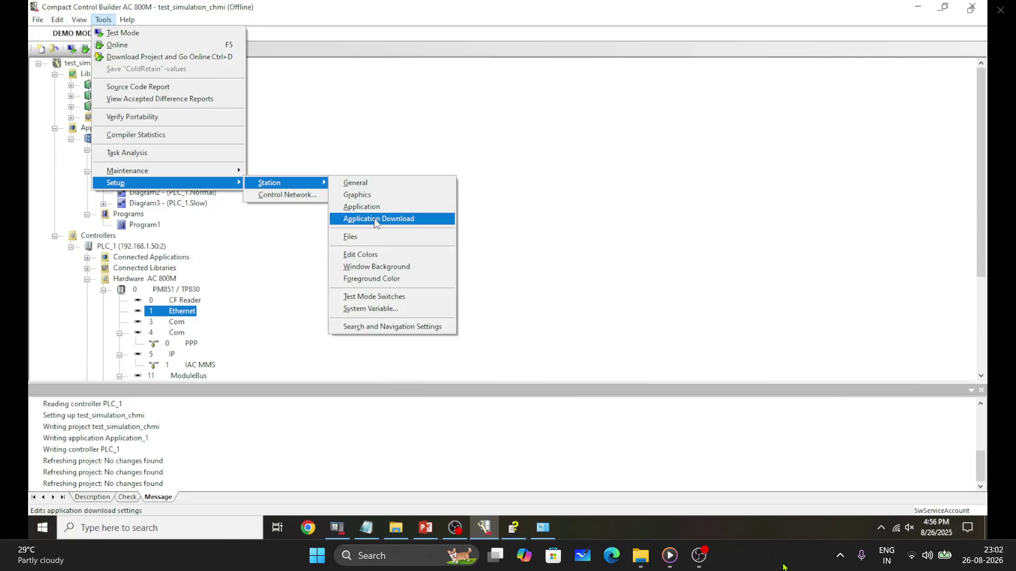
pyautogui.click(377, 221)
pyautogui.click(434, 284)
pyautogui.moveTo(430, 285); pyautogui.dragTo(402, 284)
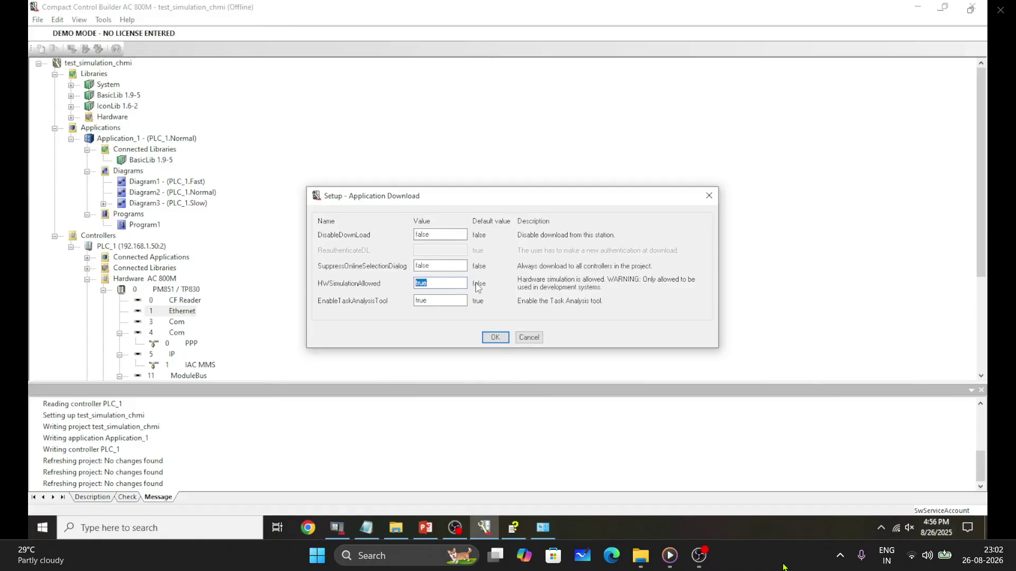
pyautogui.click(502, 335)
# Try to download the project to PLC_1 and go online, cancelling at the compilation summary.
pyautogui.click(100, 23)
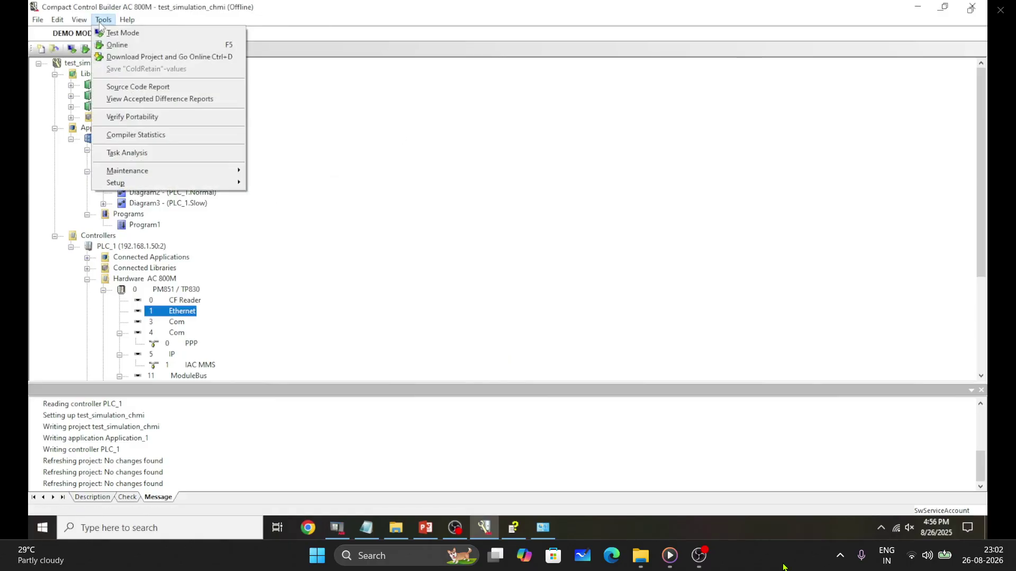
pyautogui.click(127, 20)
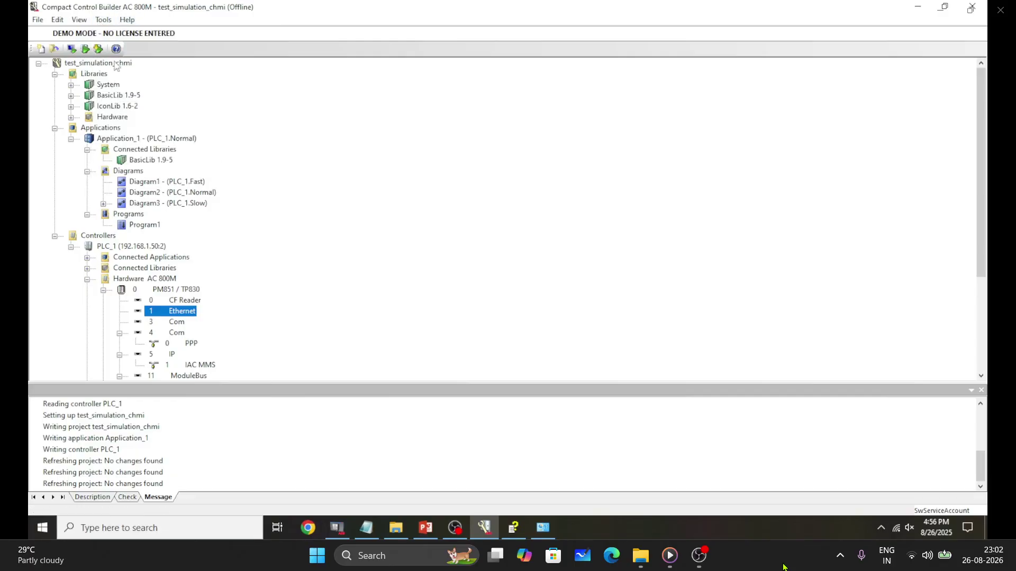
pyautogui.click(99, 49)
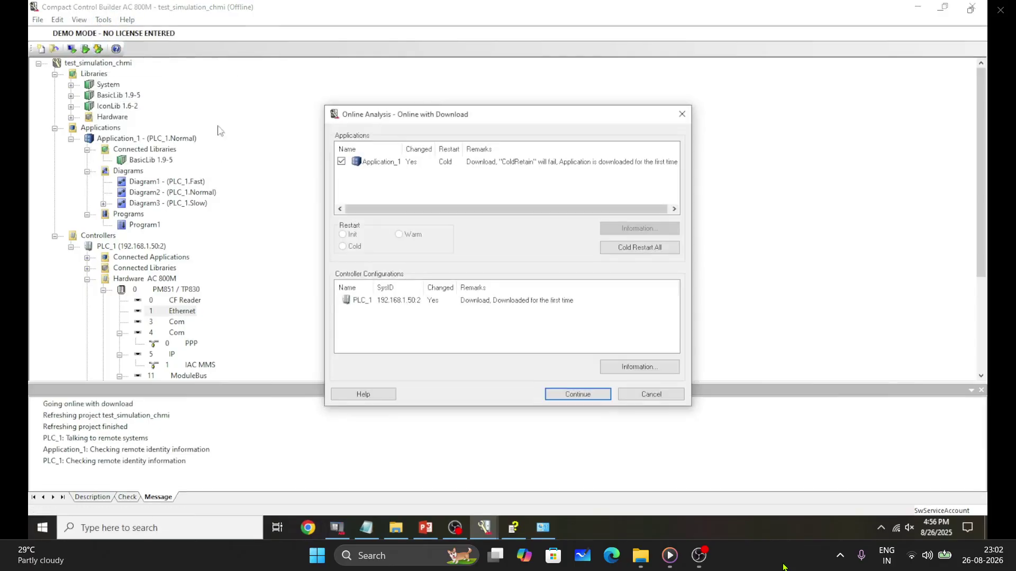
pyautogui.click(559, 396)
pyautogui.click(539, 312)
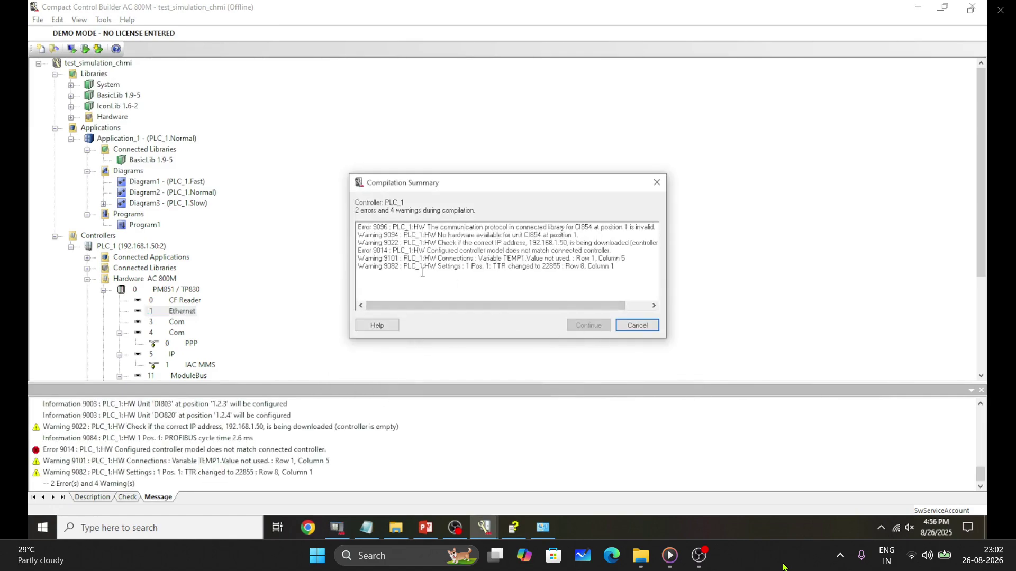
pyautogui.click(637, 325)
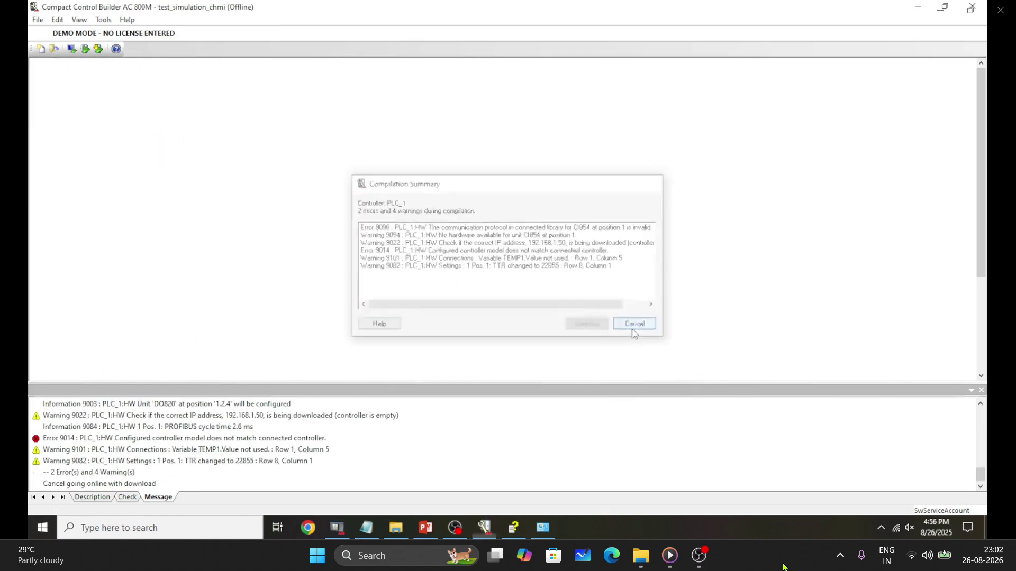
# Review the controller model error and delete the CI854 unit with its subunits from PLC_1's hardware.
pyautogui.scroll(-2, 191, 331)
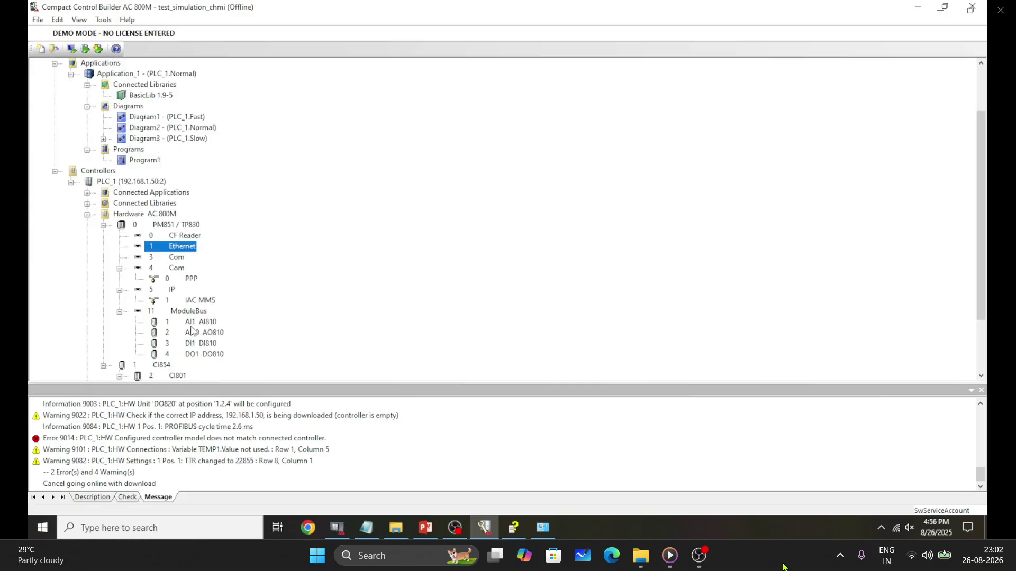
pyautogui.click(153, 442)
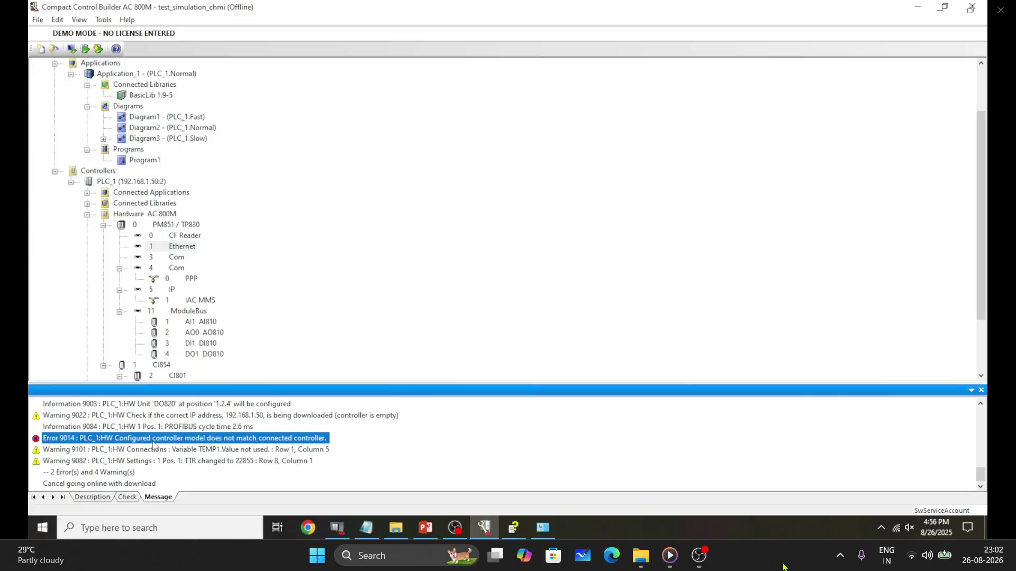
pyautogui.scroll(-2, 195, 261)
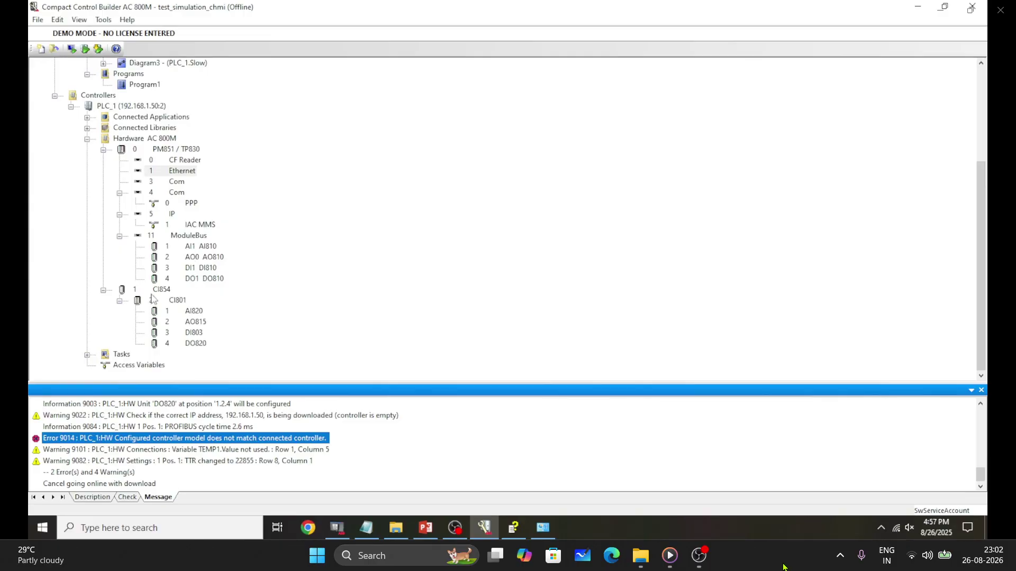
pyautogui.click(156, 290)
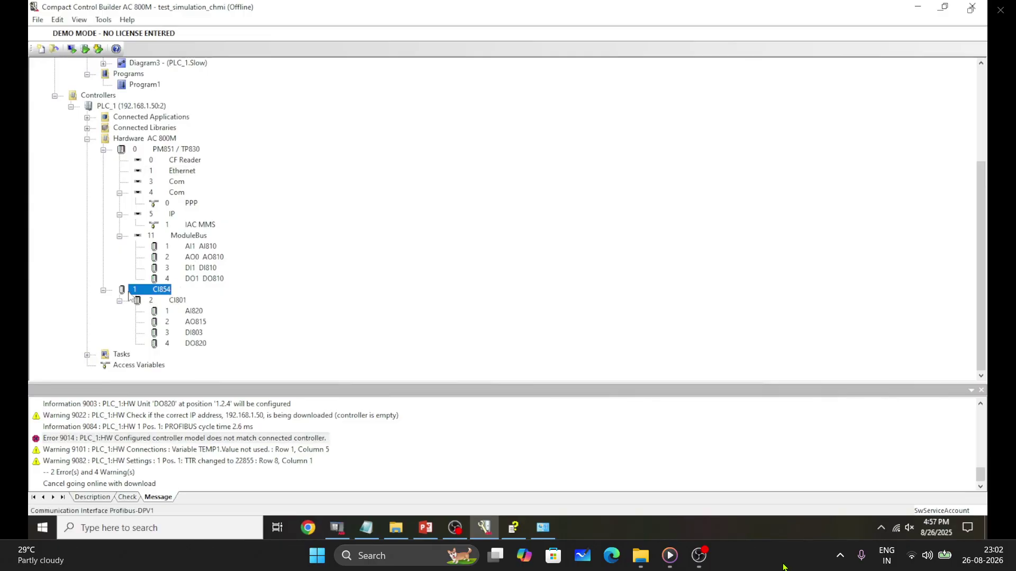
pyautogui.rightClick(154, 292)
pyautogui.click(158, 281)
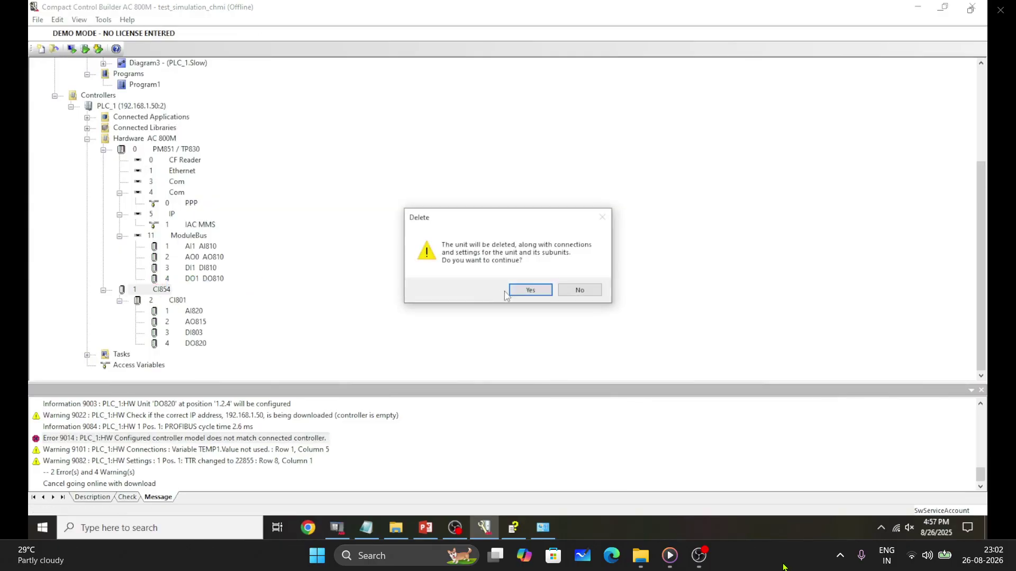
pyautogui.click(507, 292)
# Try the download to PLC_1 again without the CI854 unit, cancelling at the compilation summary.
pyautogui.click(99, 49)
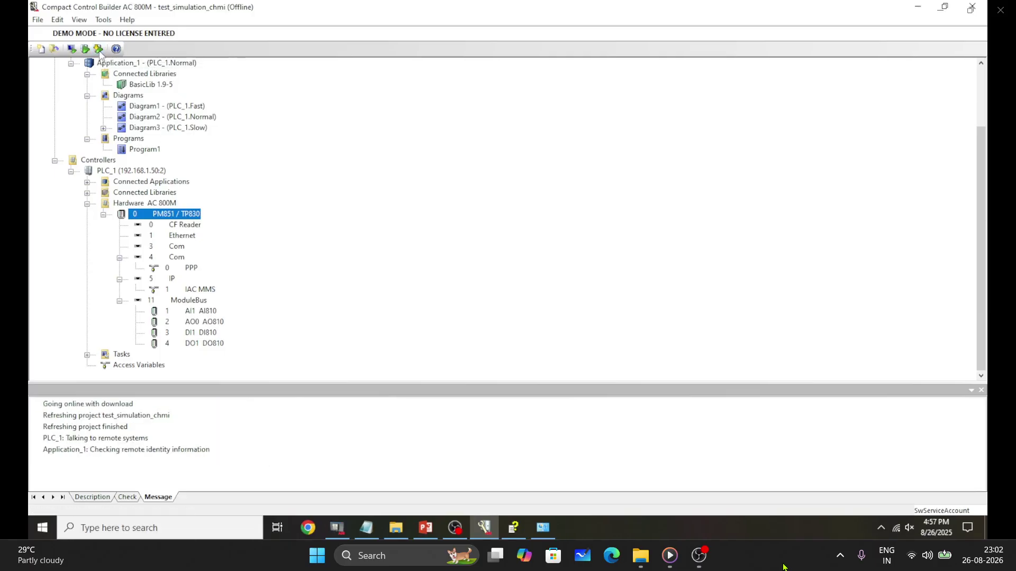
pyautogui.click(562, 396)
pyautogui.click(539, 308)
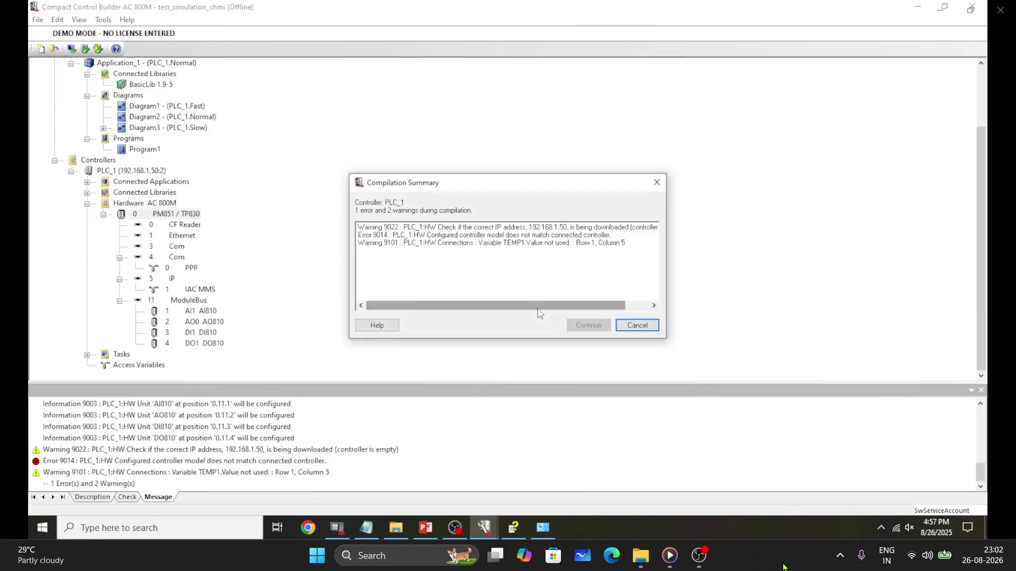
pyautogui.click(636, 324)
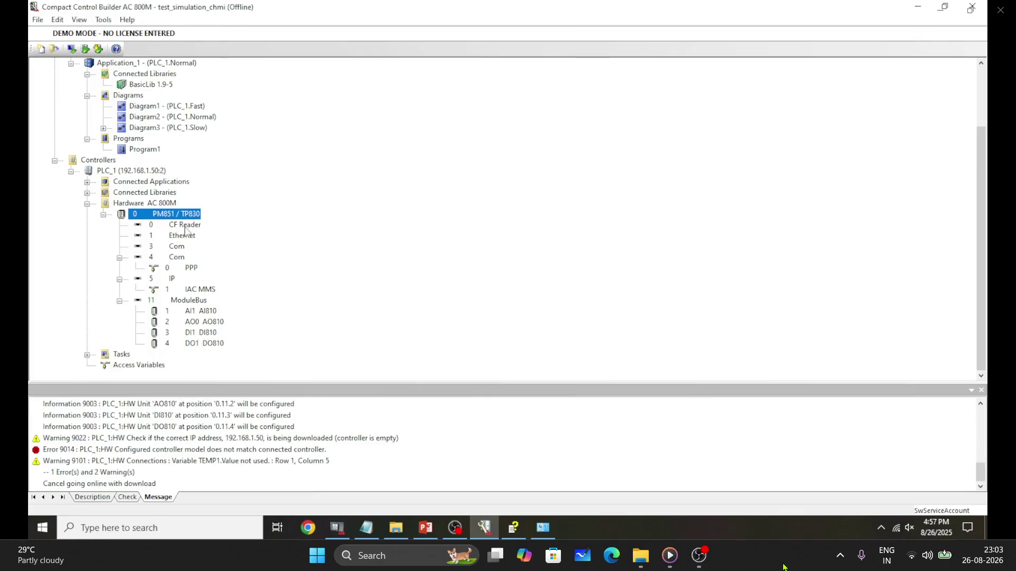
# Connect Program1 of Application_1 to the PLC_1.Fast task.
pyautogui.click(149, 153)
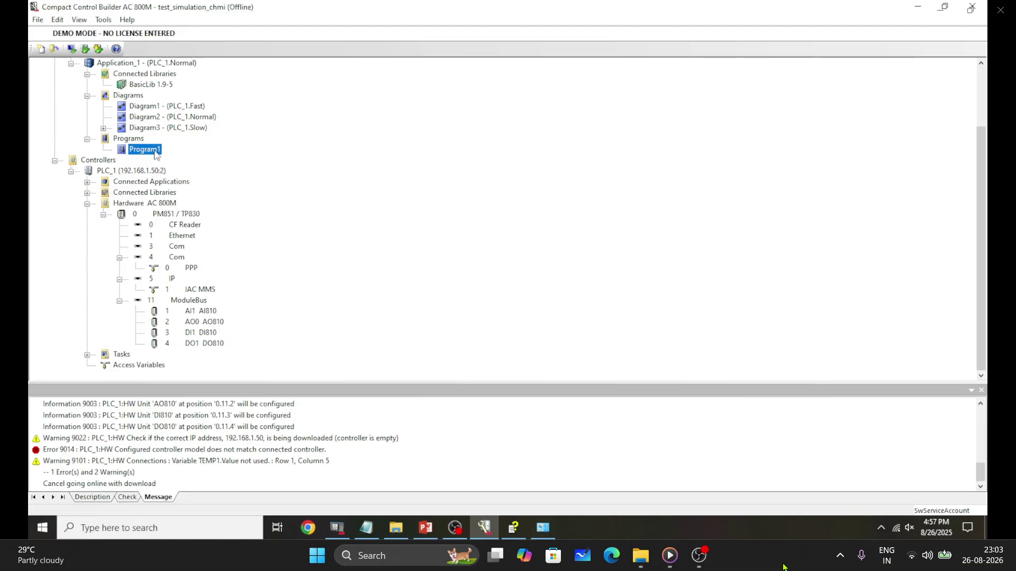
pyautogui.rightClick(155, 153)
pyautogui.moveTo(211, 186)
pyautogui.click(280, 189)
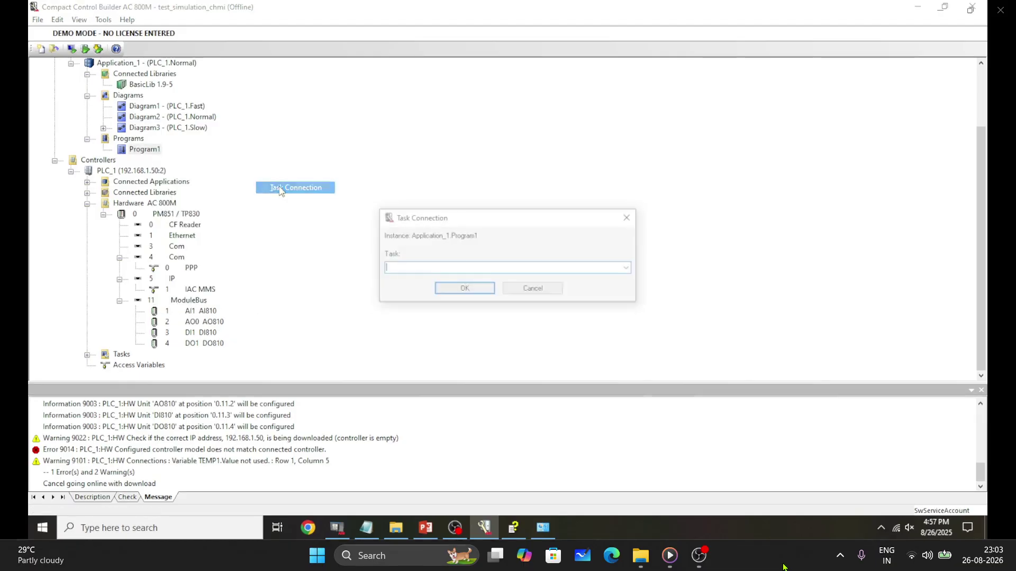
pyautogui.click(628, 270)
pyautogui.click(444, 277)
pyautogui.click(464, 290)
# Try the download once more with Program1 connected to its task, examine the unused-variable warning, and cancel.
pyautogui.click(98, 49)
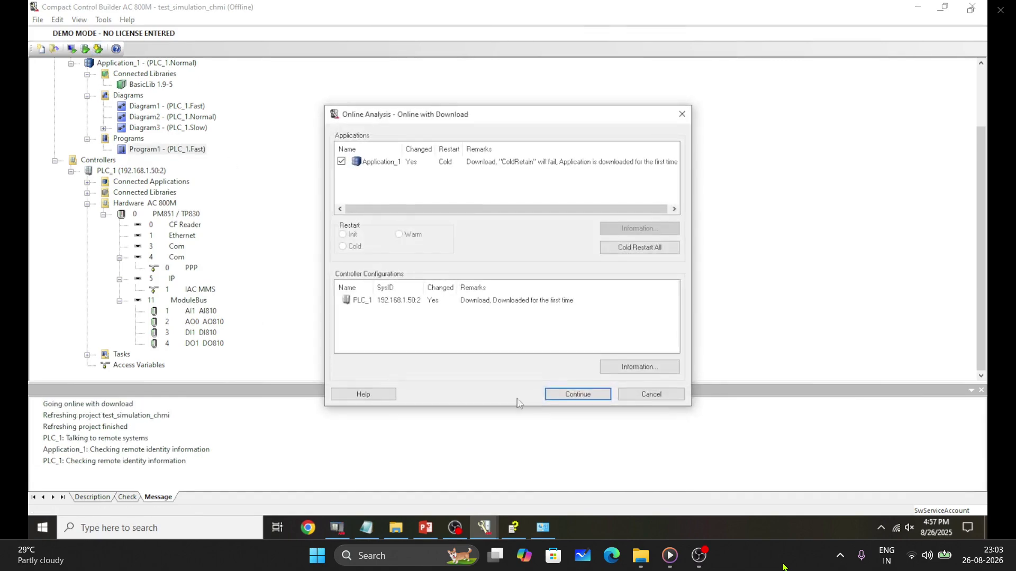
pyautogui.click(555, 395)
pyautogui.click(540, 311)
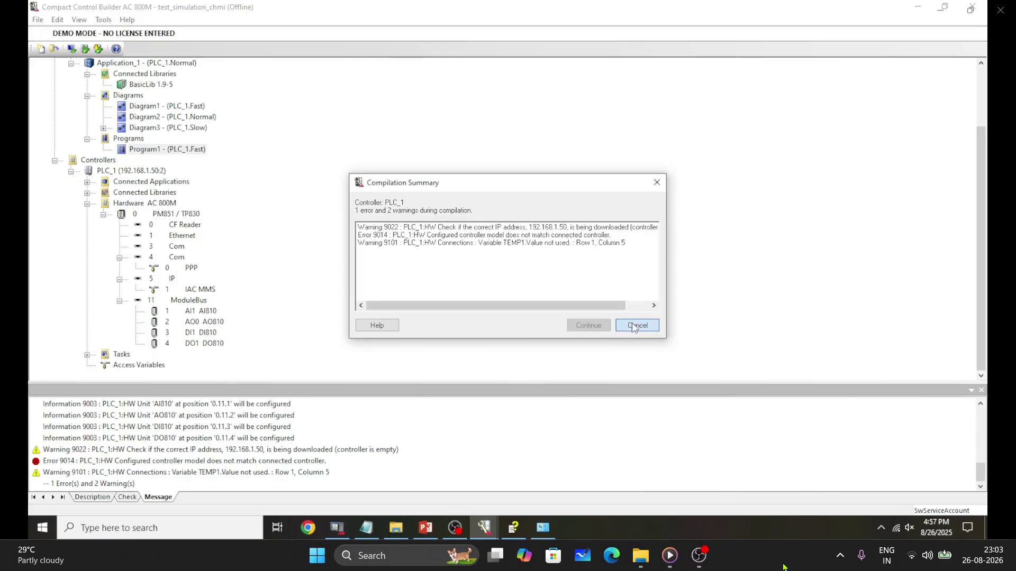
pyautogui.moveTo(403, 243); pyautogui.dragTo(564, 248)
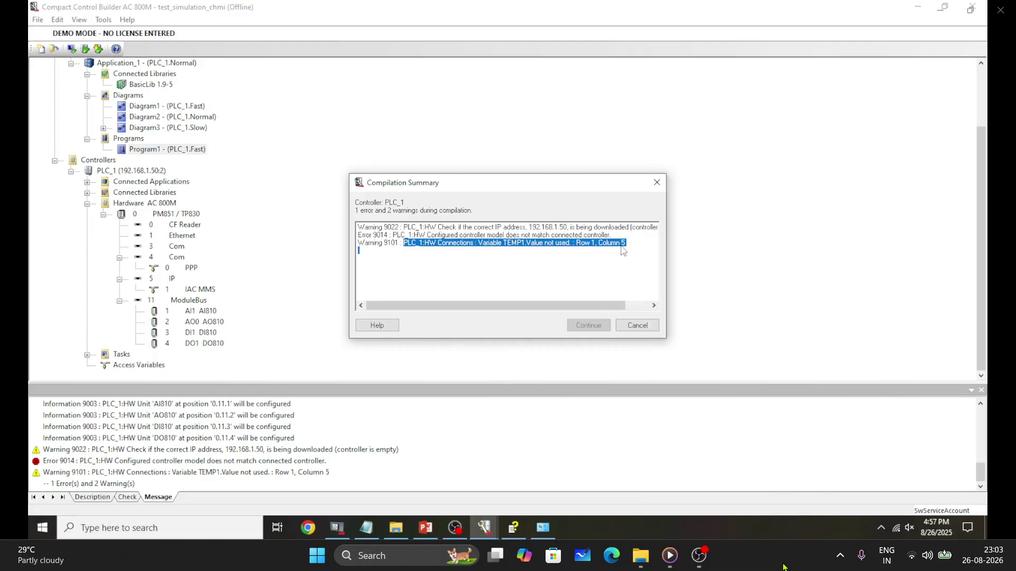
pyautogui.click(637, 327)
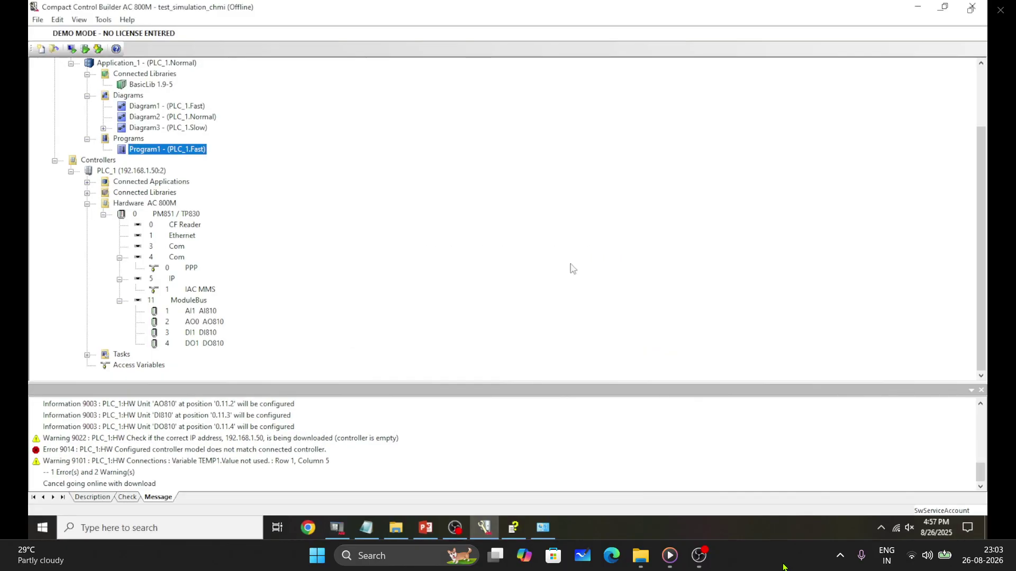
# Clear the Application_1.TEMP1 variable from Input 1 in the AI810 module's connections, and save the module.
pyautogui.doubleClick(201, 311)
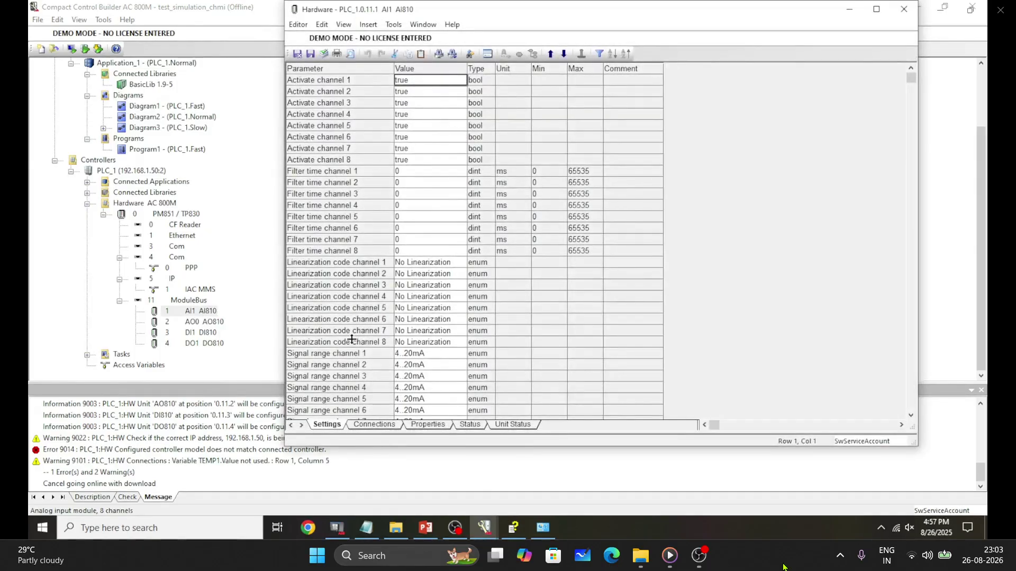
pyautogui.click(374, 424)
pyautogui.click(584, 84)
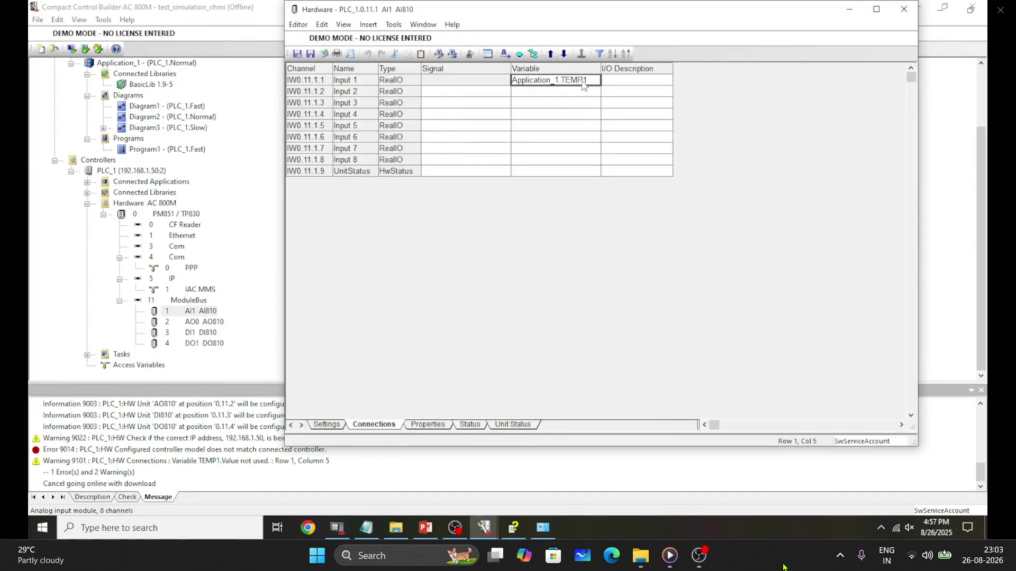
pyautogui.moveTo(587, 87); pyautogui.dragTo(490, 83)
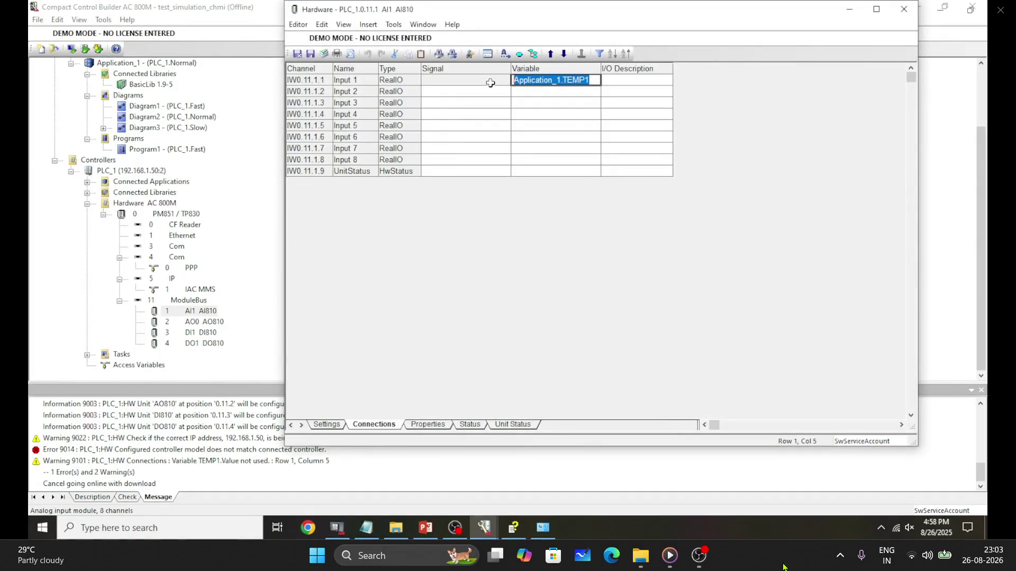
pyautogui.press('Delete')
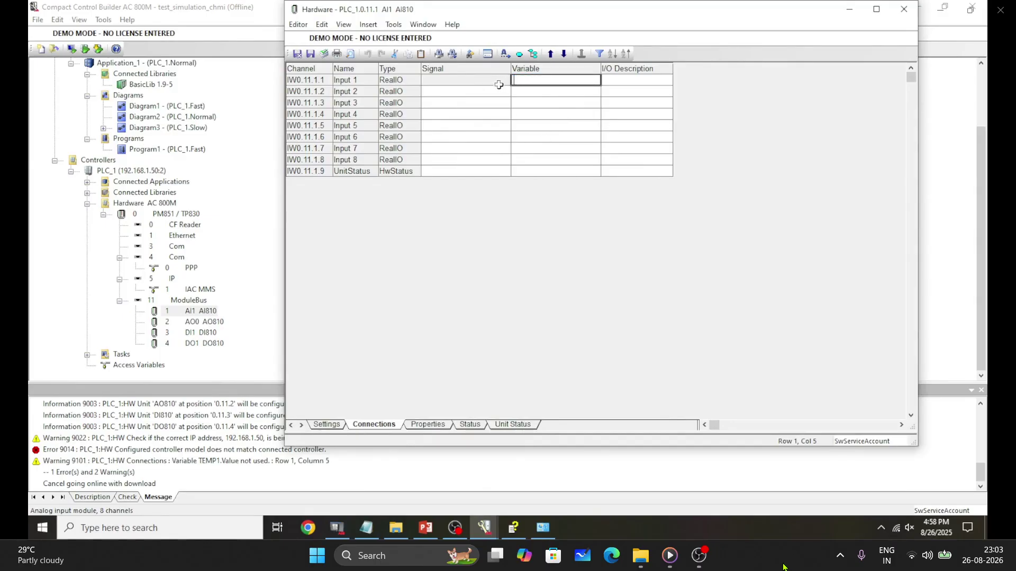
pyautogui.click(296, 53)
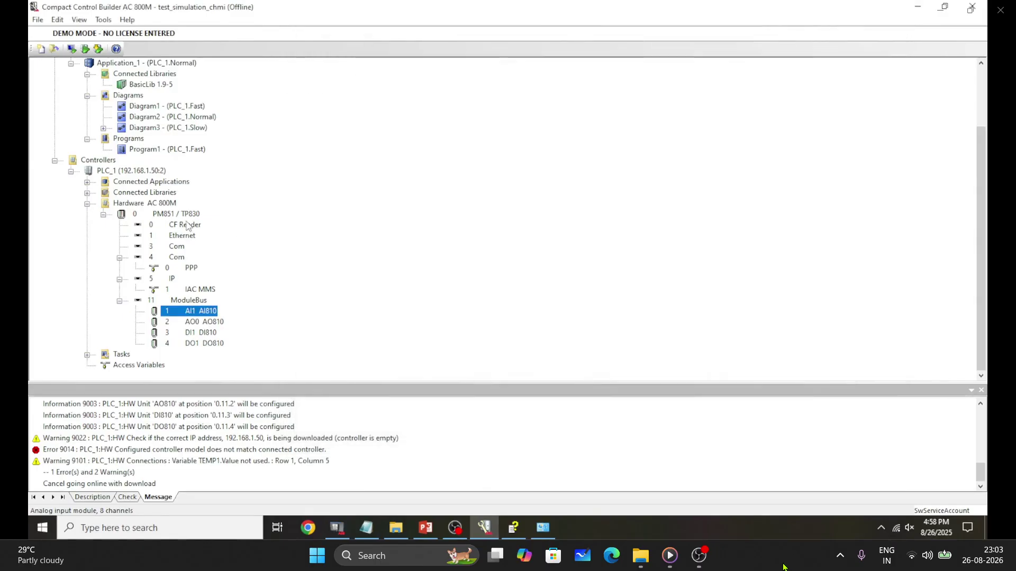
# Try the download to PLC_1 without the TEMP1 connection, examine the compilation summary, and cancel.
pyautogui.click(98, 49)
pyautogui.click(578, 394)
pyautogui.click(542, 309)
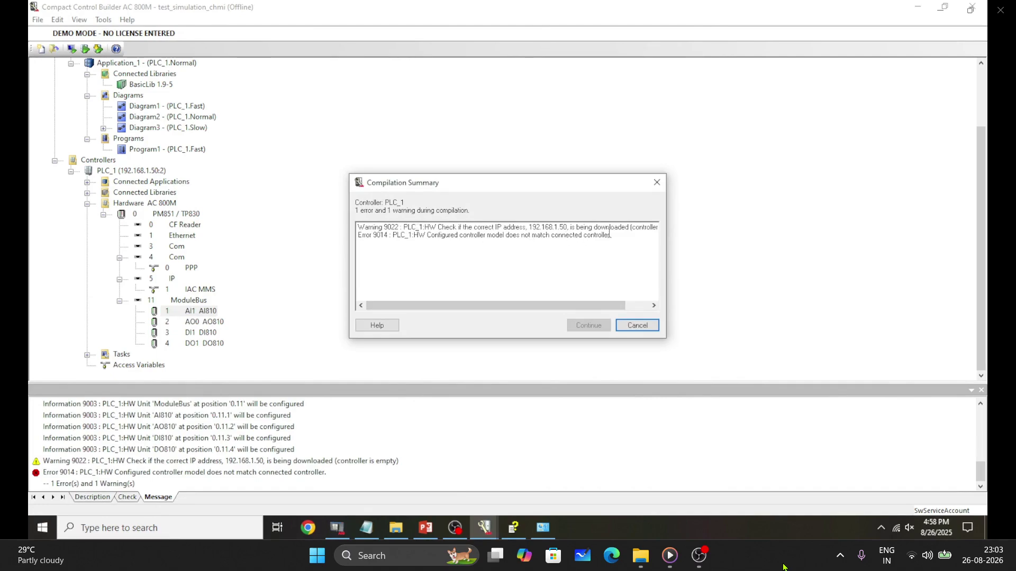
pyautogui.moveTo(616, 238); pyautogui.dragTo(364, 222)
pyautogui.click(637, 325)
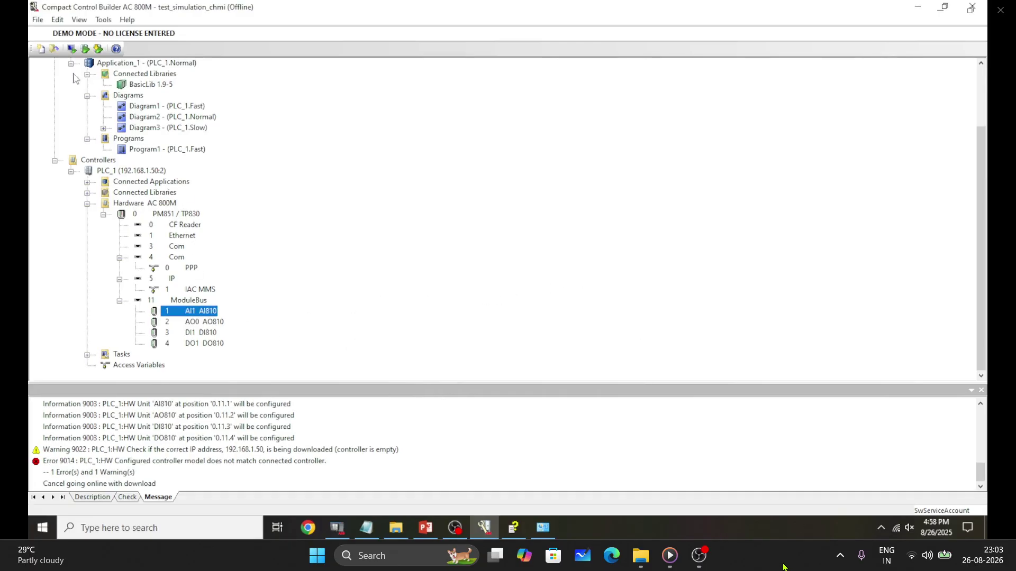
pyautogui.click(174, 213)
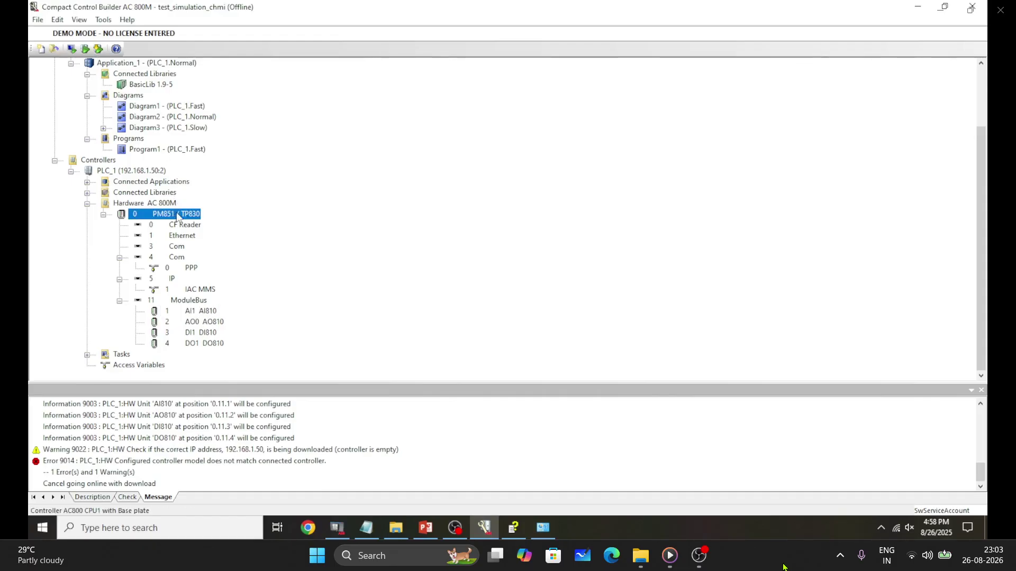
pyautogui.click(158, 174)
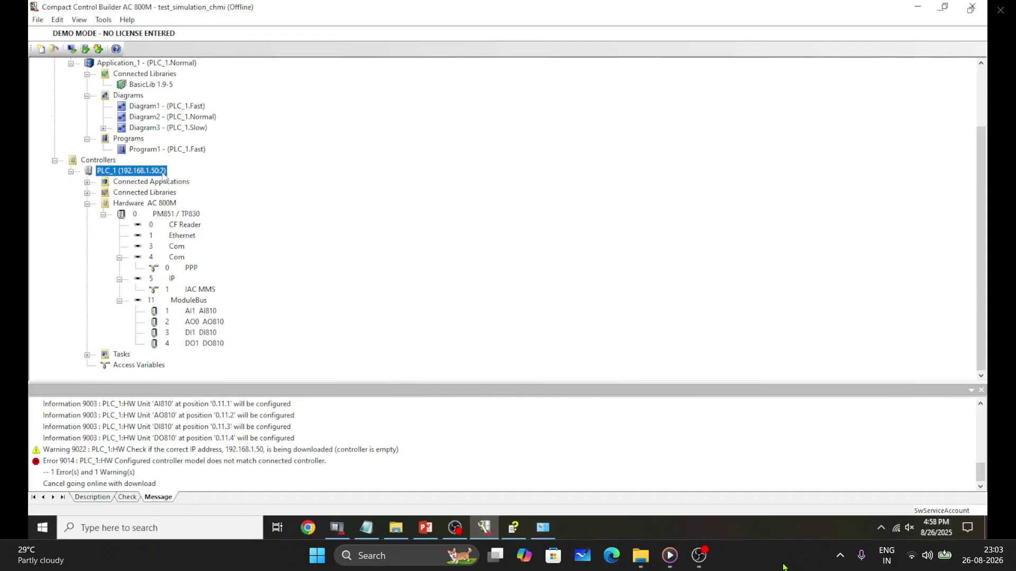
pyautogui.click(180, 215)
pyautogui.rightClick(180, 215)
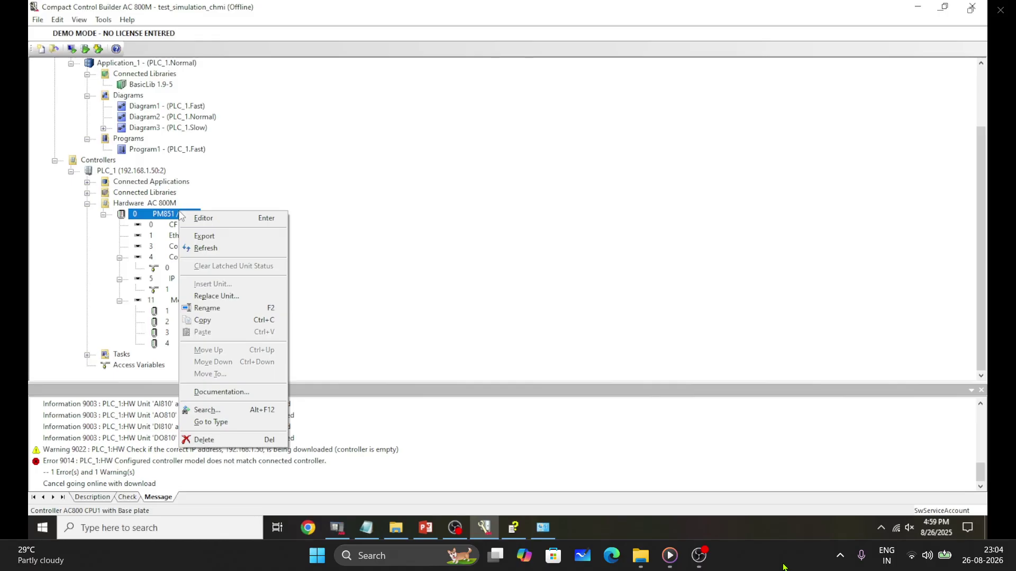
pyautogui.click(326, 225)
# Switch to the PowerPoint slide show and read the SoftController setup notes on slide 18, then return to Compact Control Builder.
pyautogui.click(427, 523)
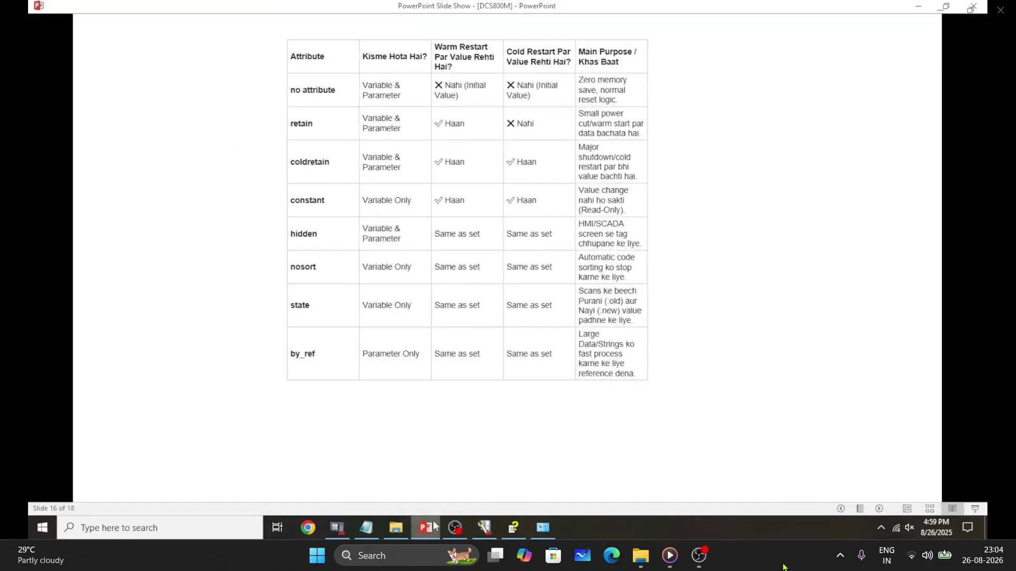
pyautogui.click(384, 265)
pyautogui.click(453, 267)
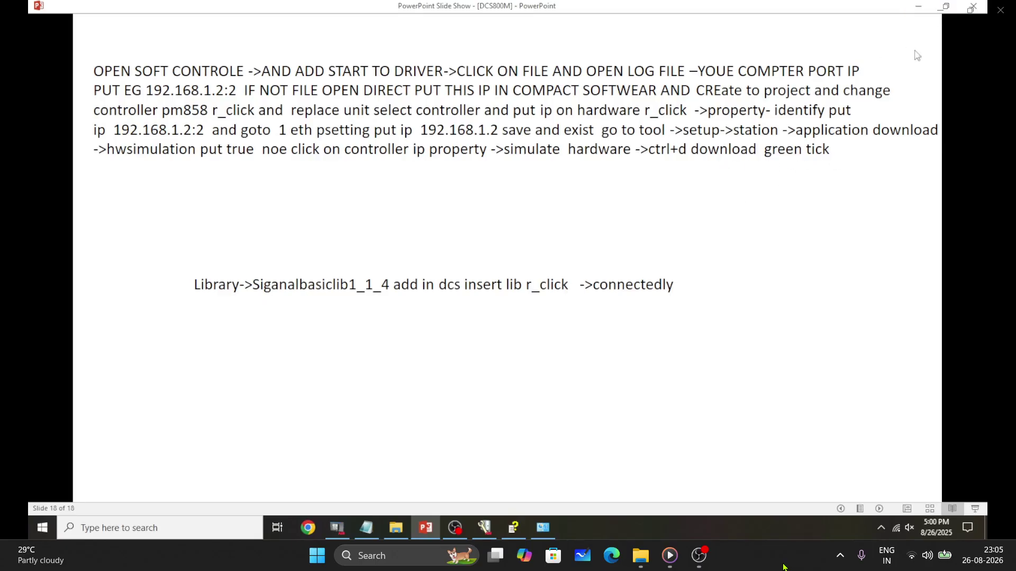
pyautogui.click(918, 6)
# Replace the PM851 / TP830 controller unit in PLC_1's hardware with PM858 / TP830, accepting the possible loss of settings.
pyautogui.rightClick(169, 214)
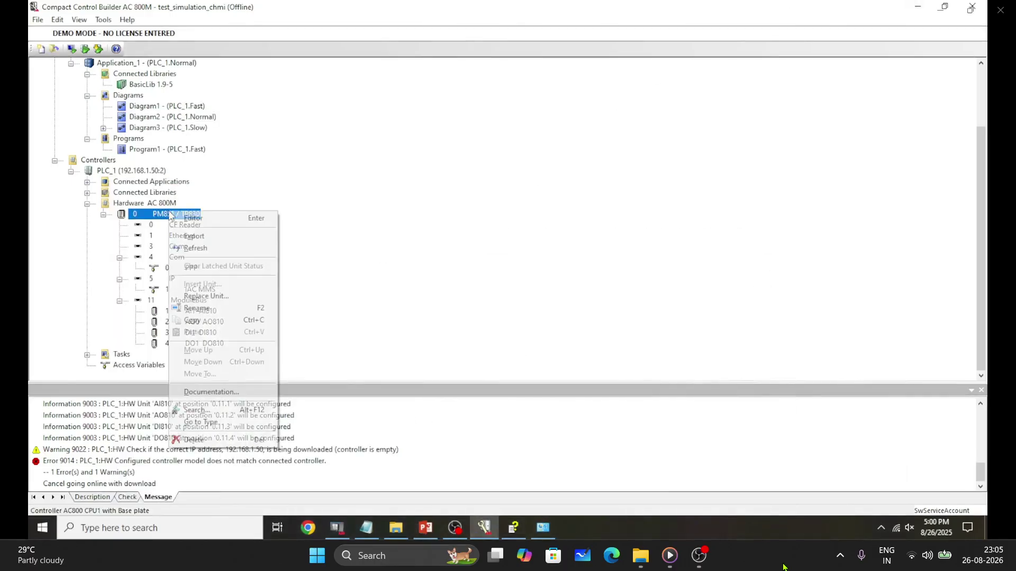
pyautogui.click(211, 296)
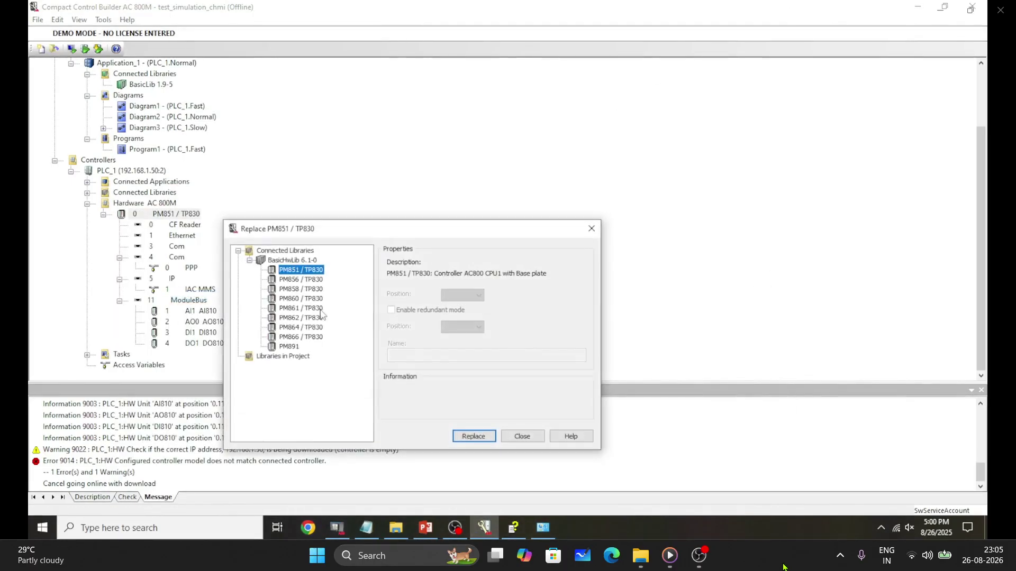
pyautogui.click(311, 291)
pyautogui.click(471, 440)
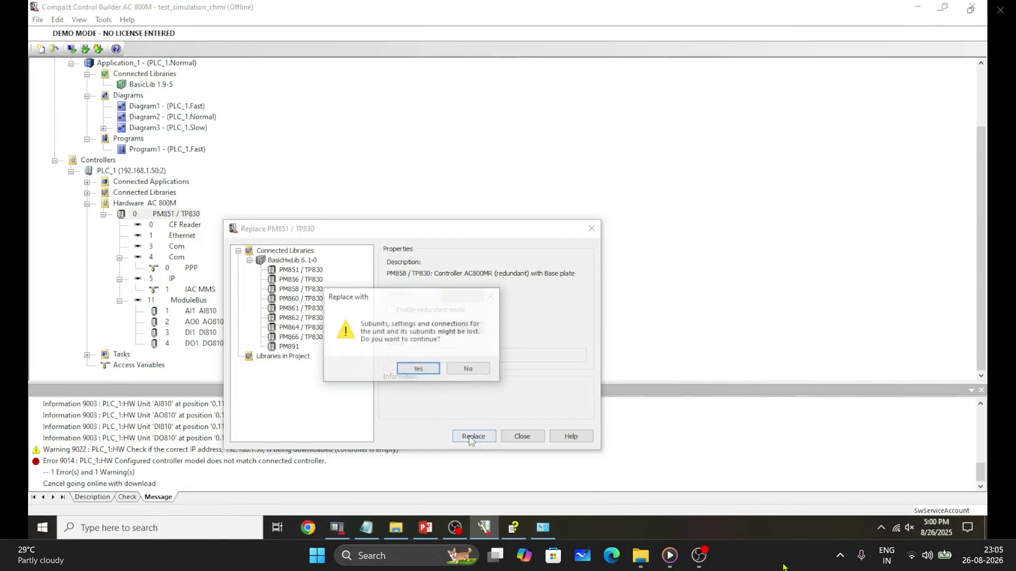
pyautogui.click(418, 368)
pyautogui.click(512, 438)
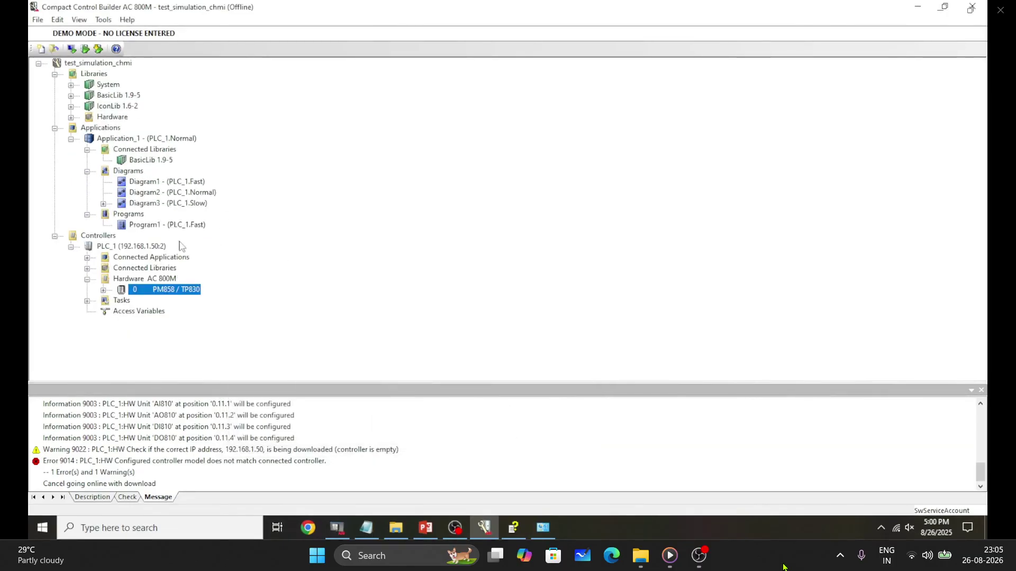
# Try the download with the PM858 controller, examine the IP address warning and controller model error, and cancel.
pyautogui.click(98, 50)
pyautogui.click(562, 395)
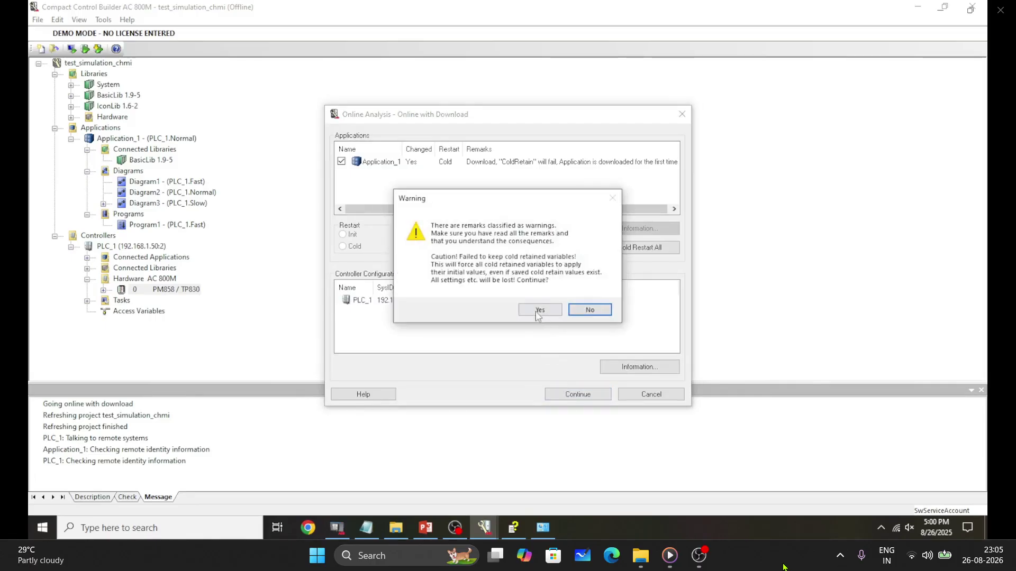
pyautogui.click(538, 311)
pyautogui.moveTo(534, 226); pyautogui.dragTo(556, 227)
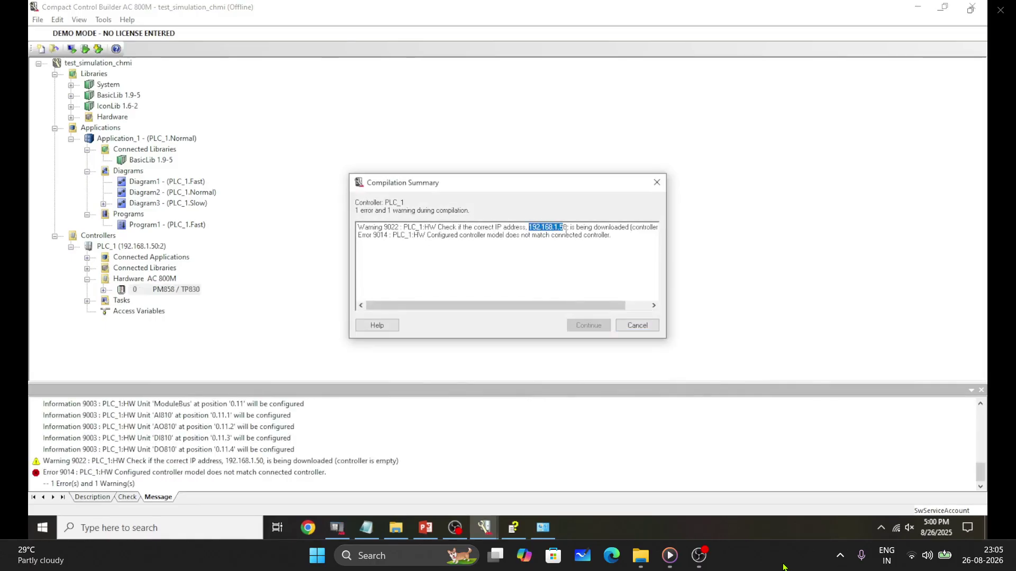
pyautogui.click(397, 238)
pyautogui.moveTo(392, 236); pyautogui.dragTo(511, 238)
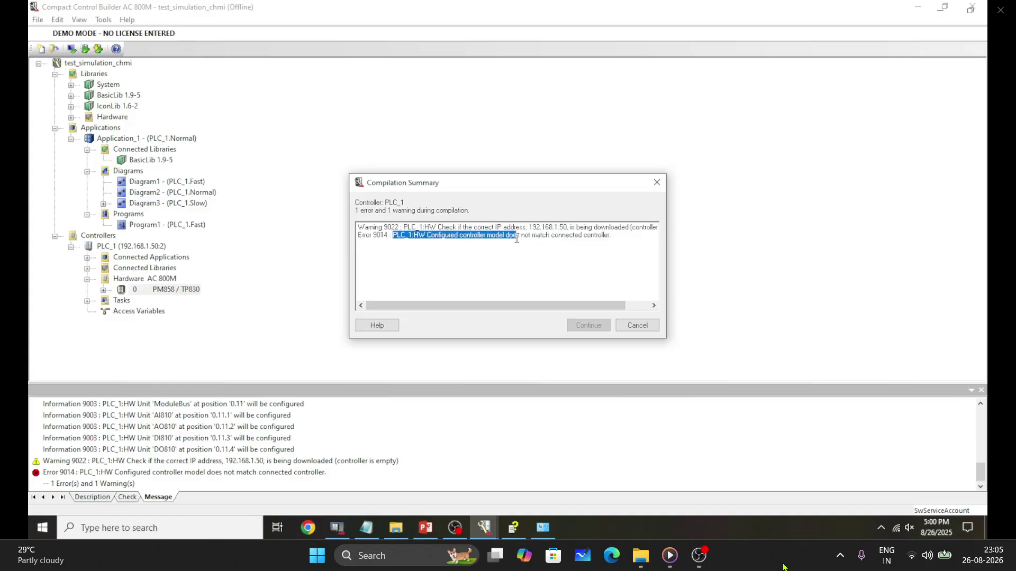
pyautogui.click(637, 325)
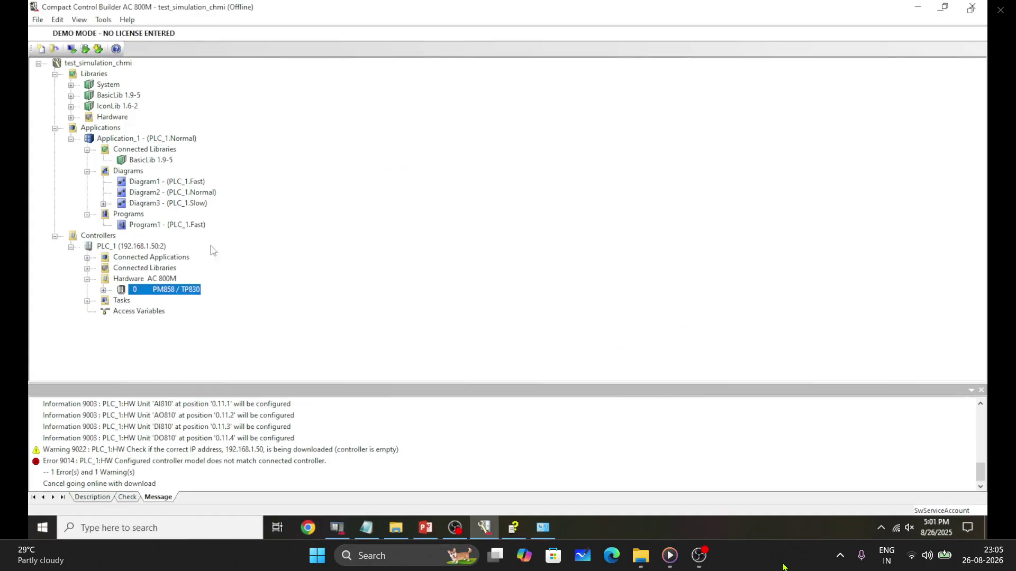
# Connect the IconLib 1.6-2 library to Application_1.
pyautogui.click(146, 226)
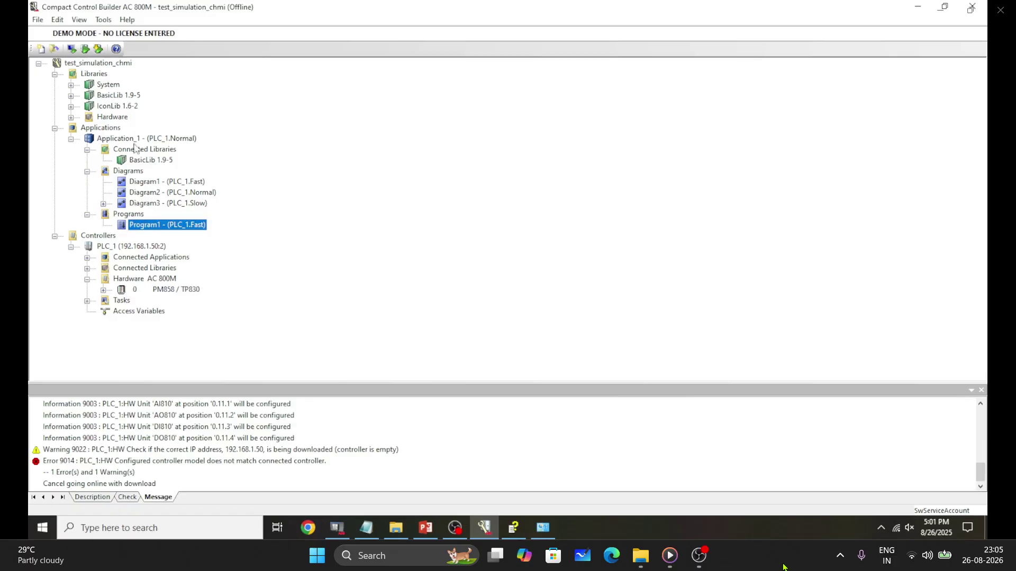
pyautogui.click(141, 162)
pyautogui.click(143, 150)
pyautogui.rightClick(143, 150)
pyautogui.click(182, 154)
pyautogui.click(461, 191)
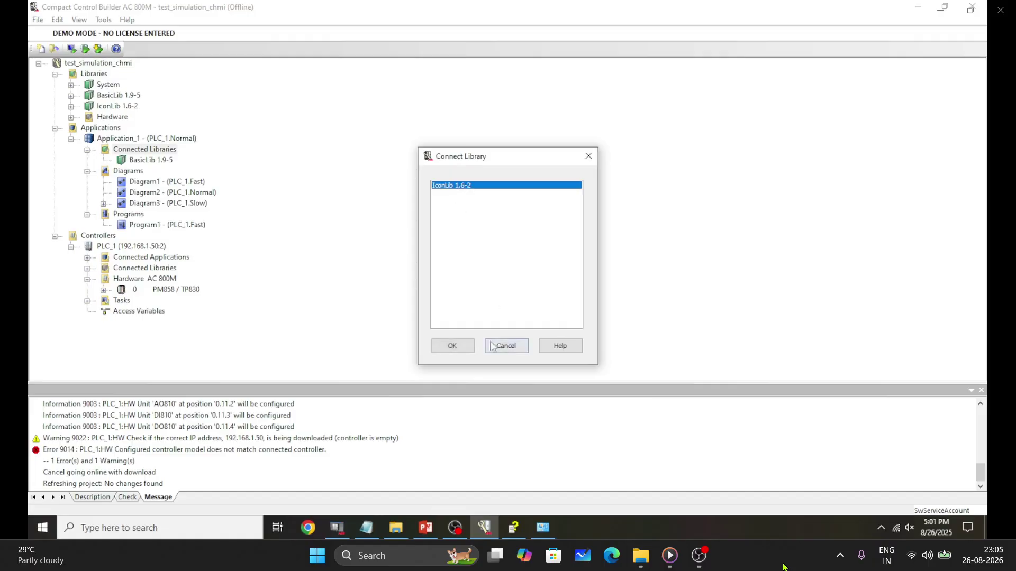
pyautogui.press('Return')
# Try downloading the project and going online again with IconLib connected, accepting the cold retain warning.
pyautogui.click(103, 19)
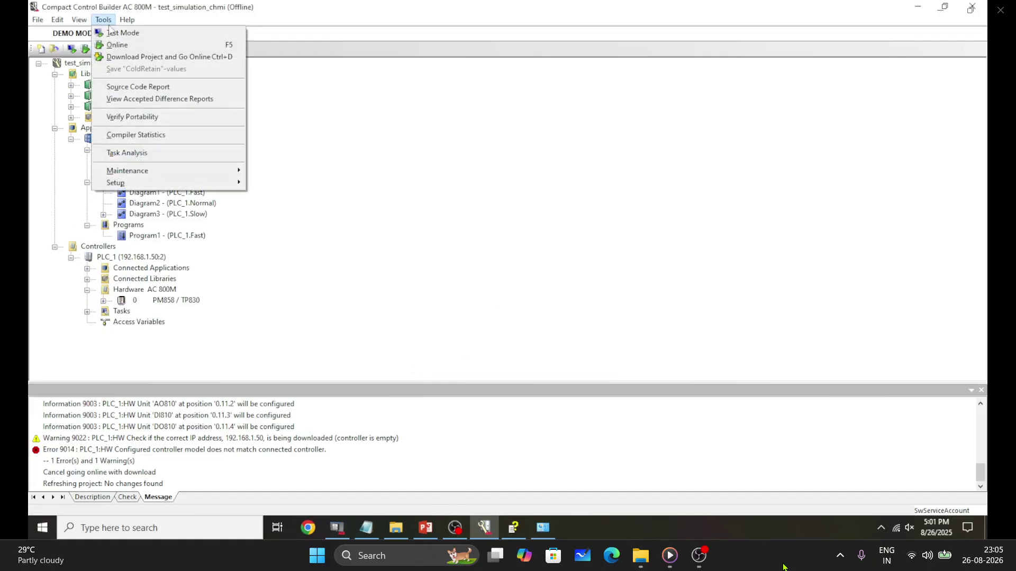
pyautogui.click(128, 61)
pyautogui.click(501, 306)
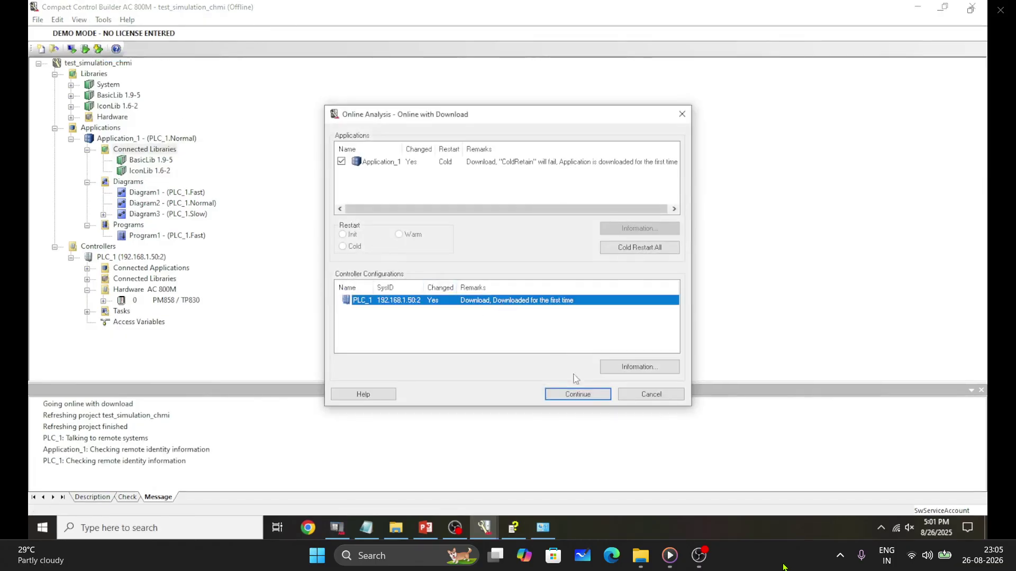
pyautogui.click(576, 394)
pyautogui.click(542, 309)
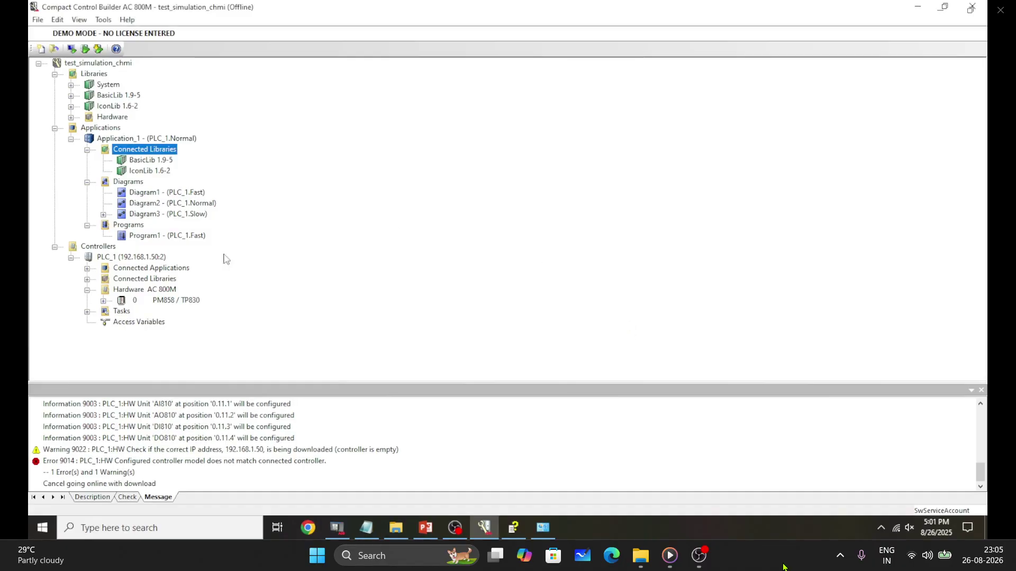
# Try download and online mode for PLC_1 alone, reviewing its controller analysis information before cancelling.
pyautogui.click(190, 301)
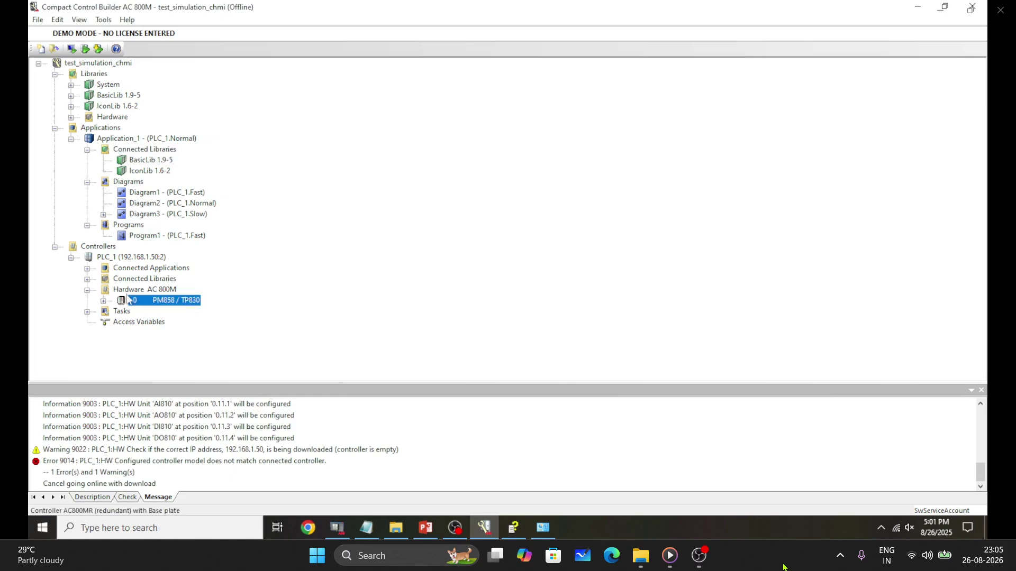
pyautogui.click(137, 258)
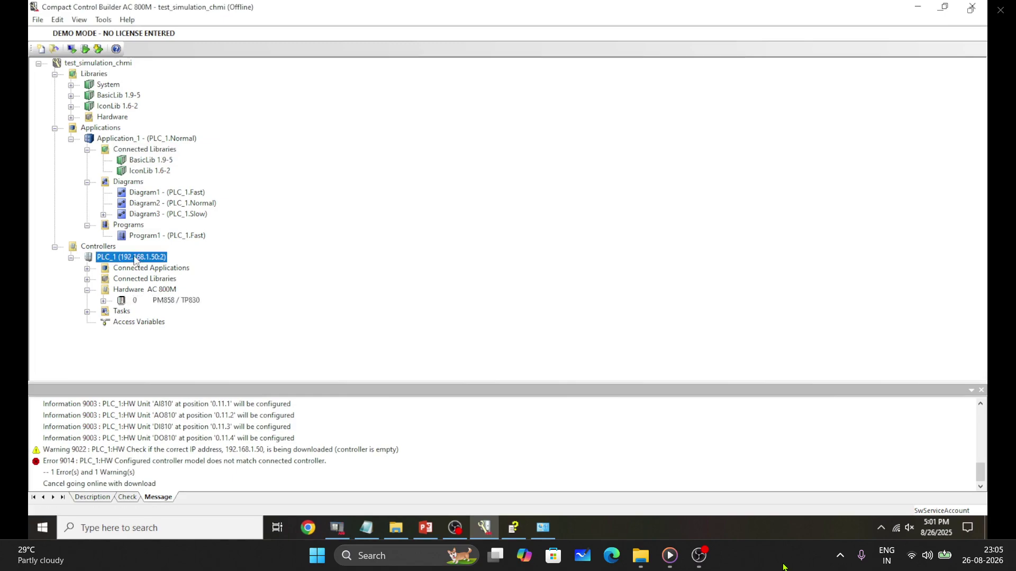
pyautogui.rightClick(136, 260)
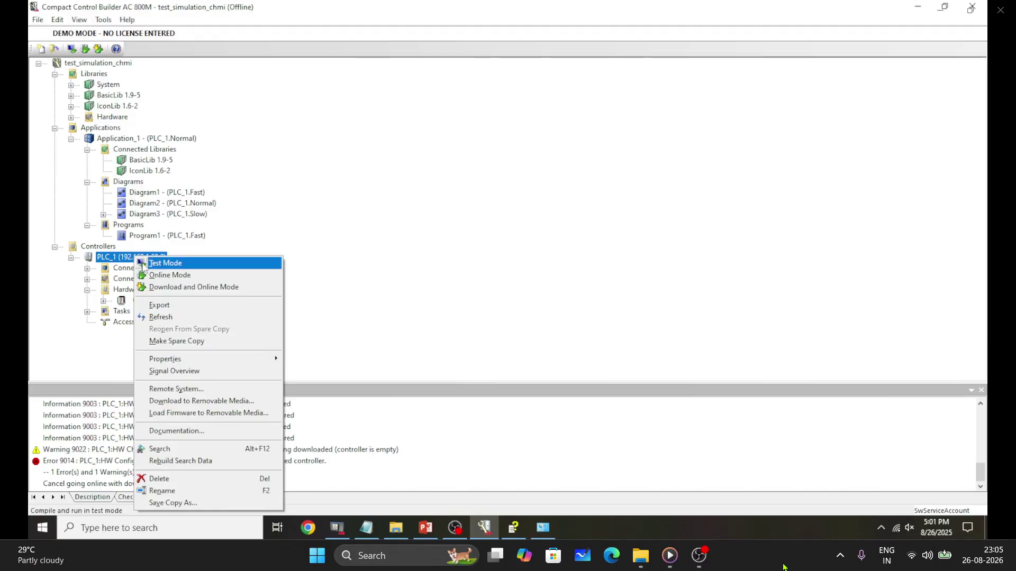
pyautogui.click(151, 286)
pyautogui.click(379, 302)
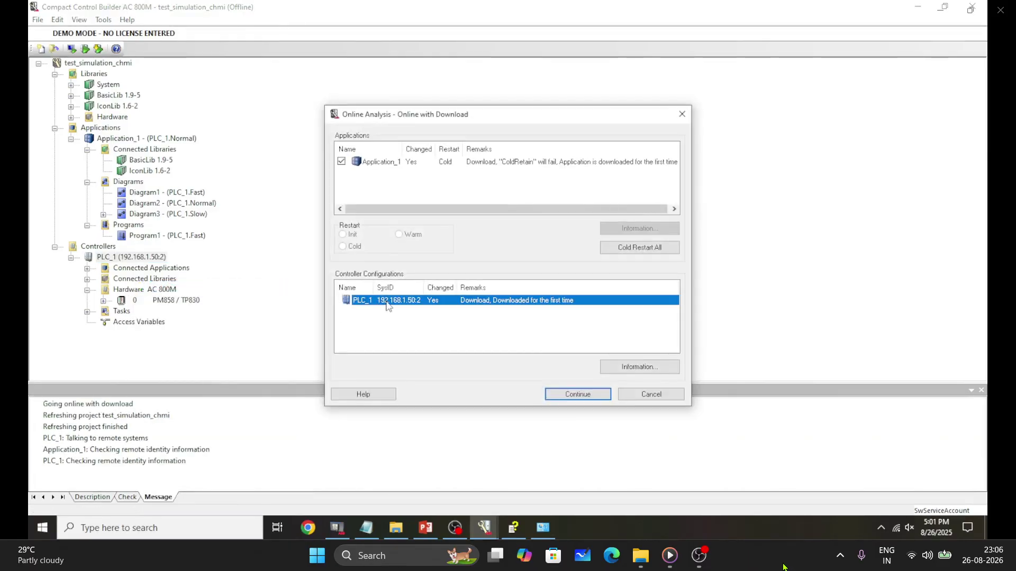
pyautogui.click(641, 369)
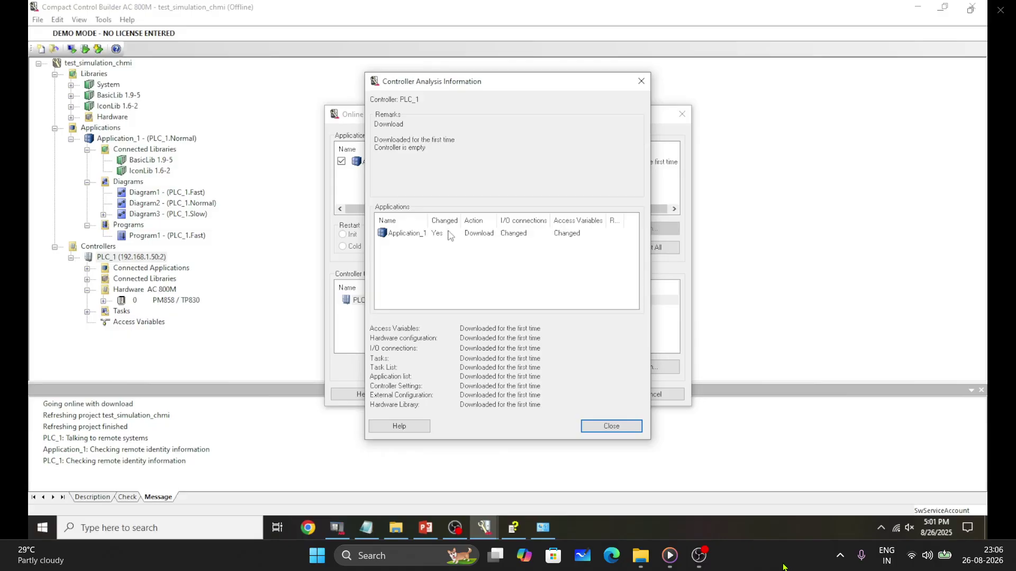
pyautogui.click(608, 426)
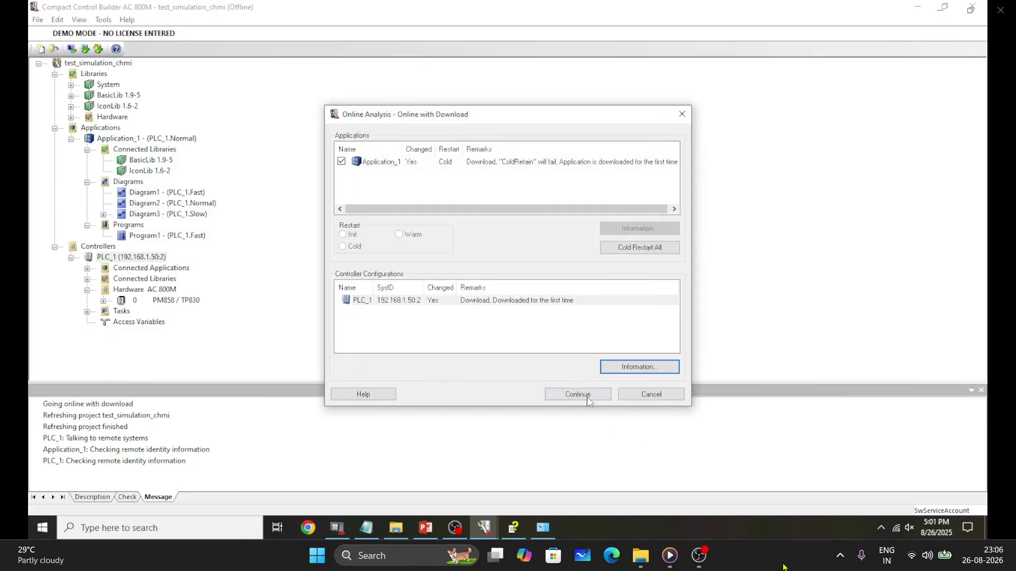
pyautogui.click(579, 394)
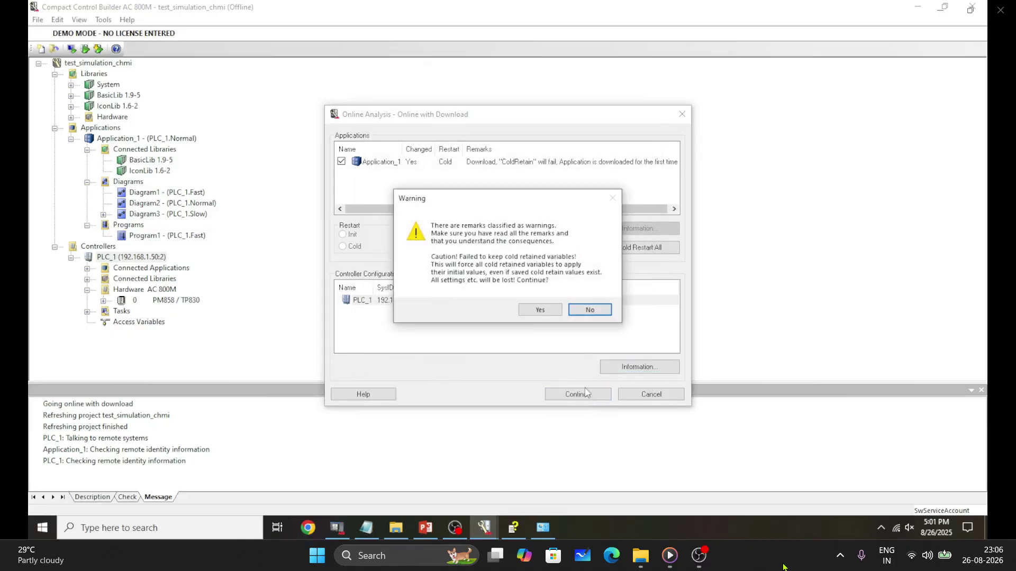
pyautogui.click(540, 311)
pyautogui.press('Escape')
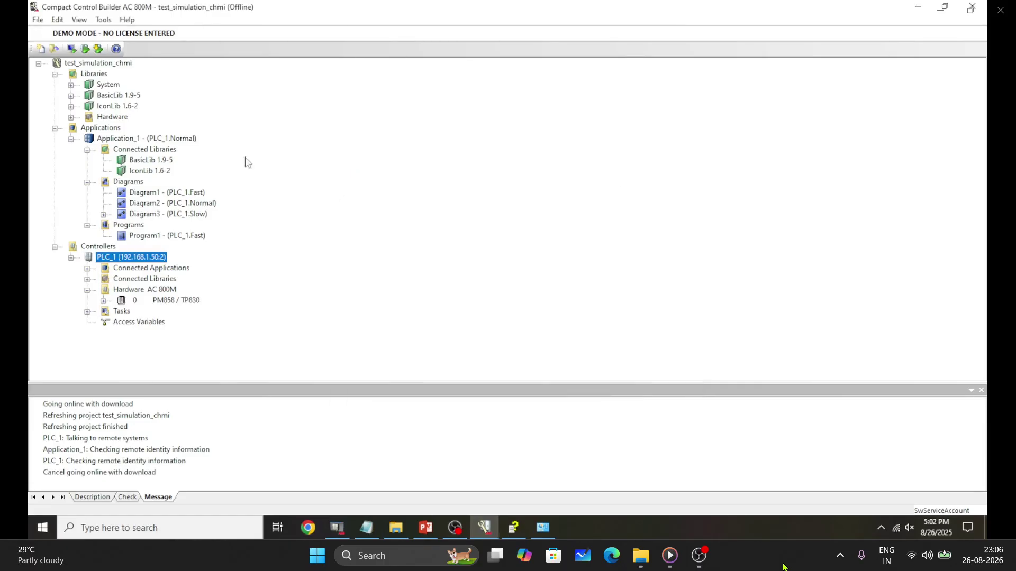
# Delete the global variables LAMP2 and TEMP1 from Application_1 and close its editor, saving the change.
pyautogui.click(150, 141)
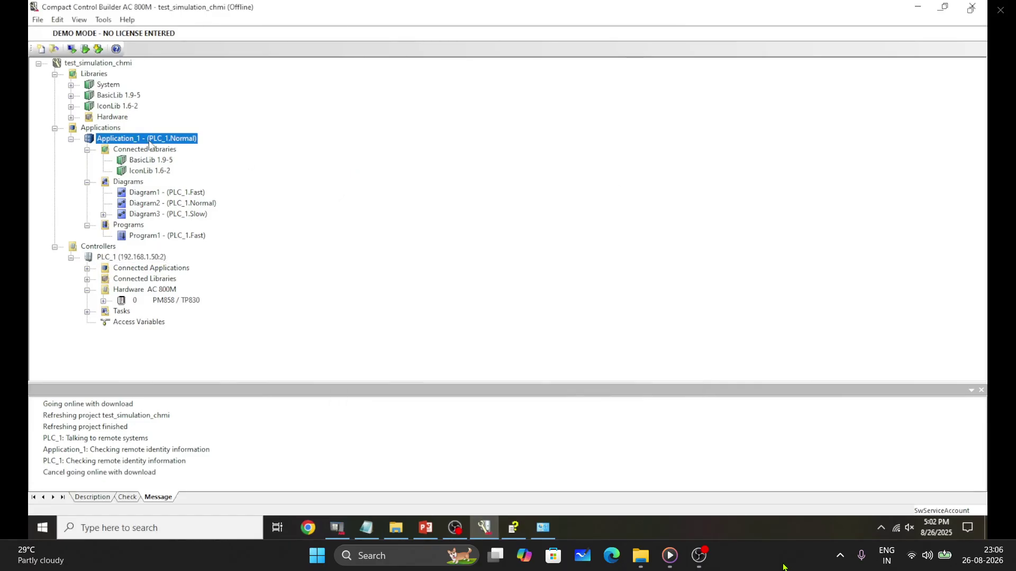
pyautogui.doubleClick(159, 139)
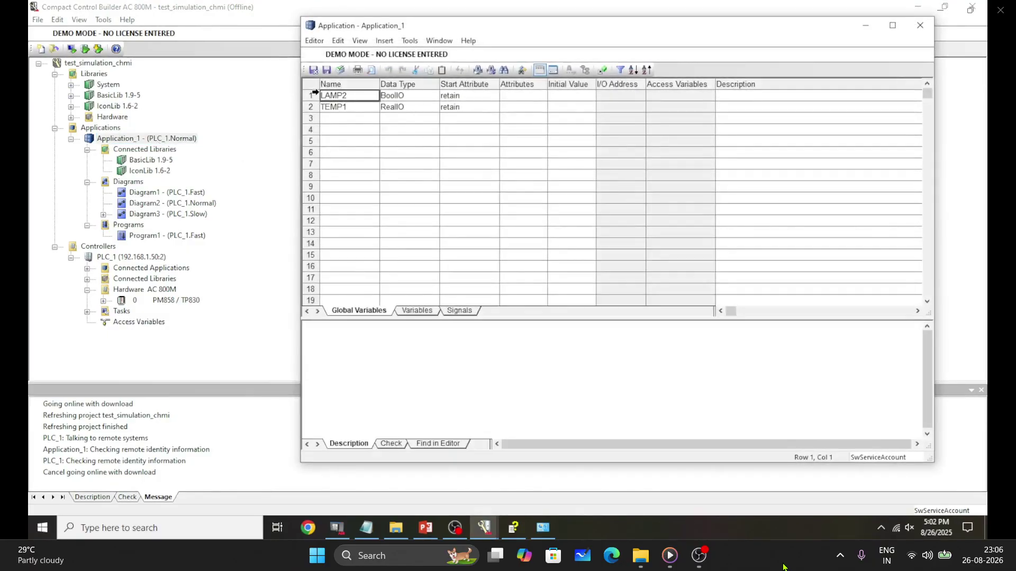
pyautogui.click(312, 96)
pyautogui.press('Delete')
pyautogui.click(311, 96)
pyautogui.press('Delete')
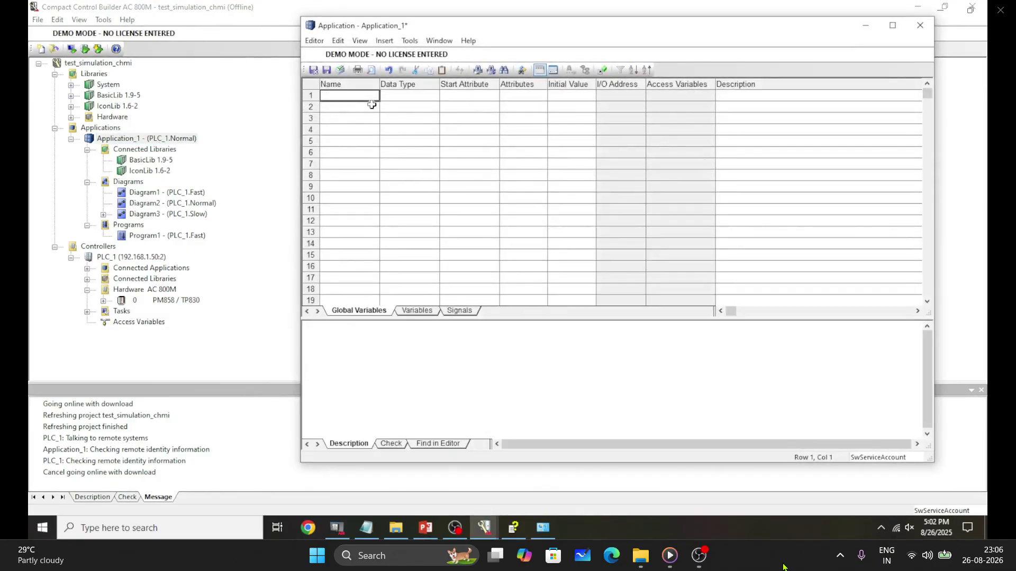
pyautogui.click(918, 27)
pyautogui.click(571, 275)
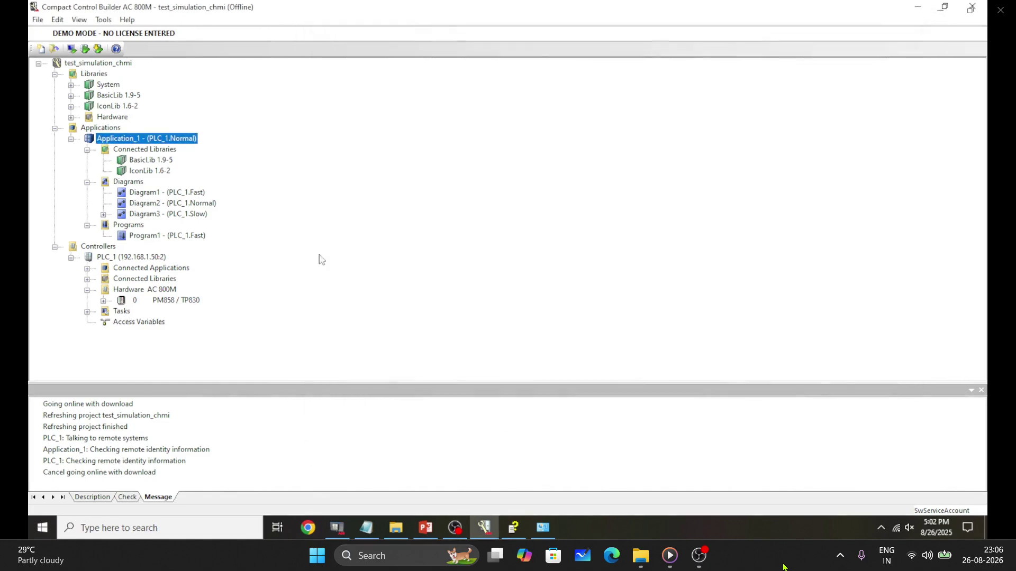
# Enable Simulate Hardware for controller PLC_1.
pyautogui.click(159, 257)
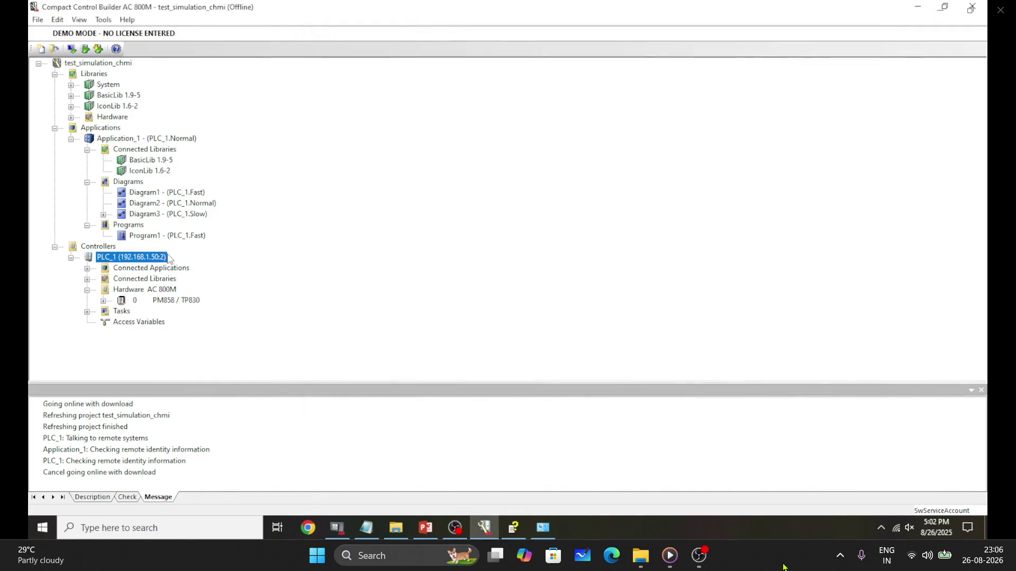
pyautogui.rightClick(158, 257)
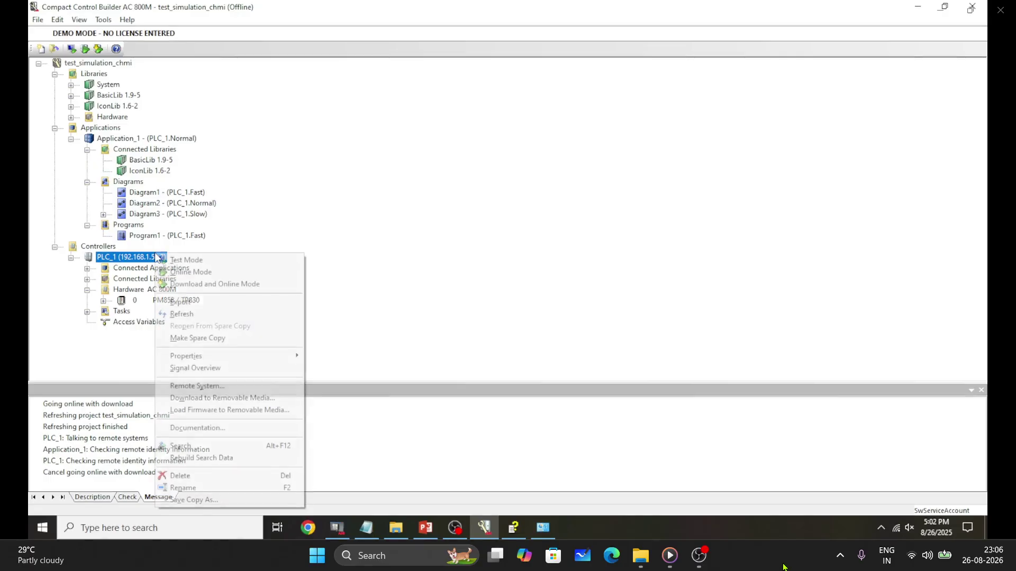
pyautogui.moveTo(210, 359)
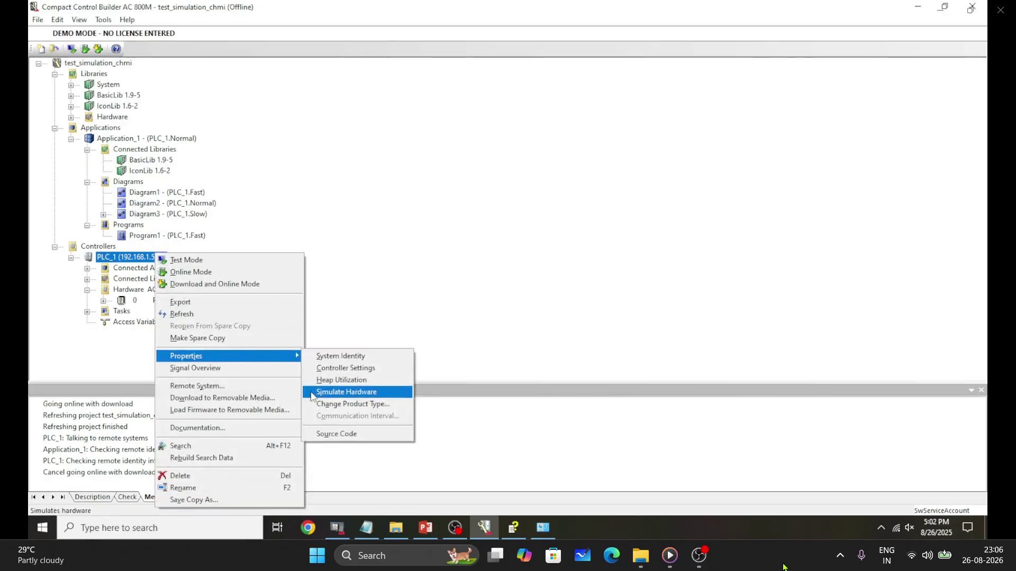
pyautogui.click(316, 394)
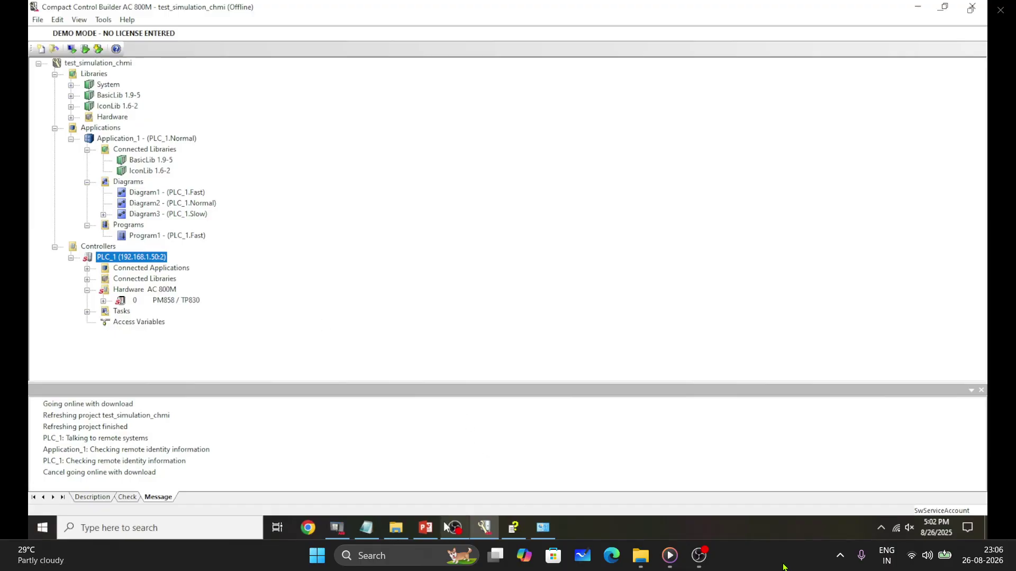
# Check the simulation procedure on the PowerPoint slide, return to Control Builder, download the project and go online, accepting the online and task analyses.
pyautogui.moveTo(440, 528)
pyautogui.click(444, 496)
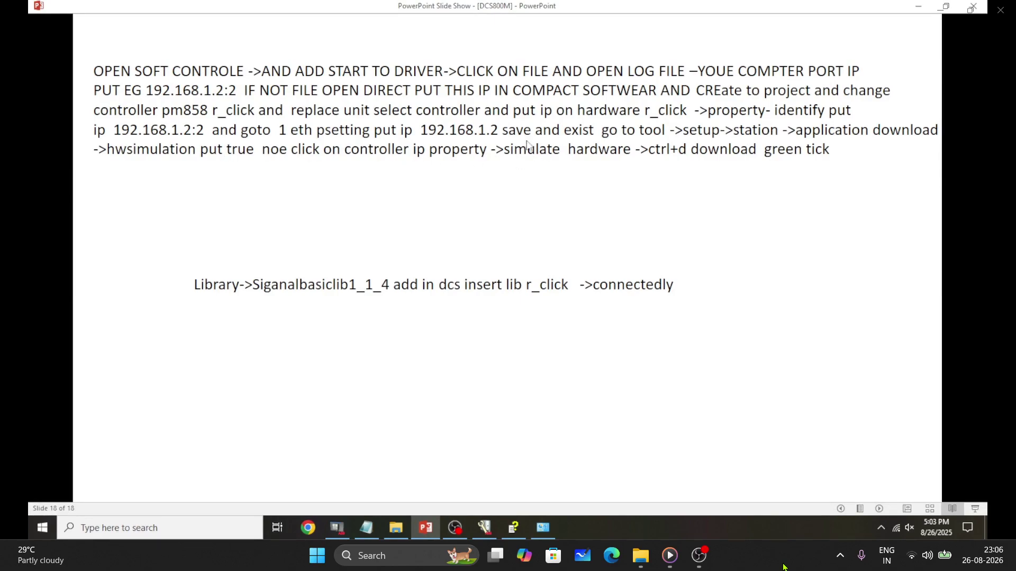
pyautogui.click(918, 6)
pyautogui.click(98, 49)
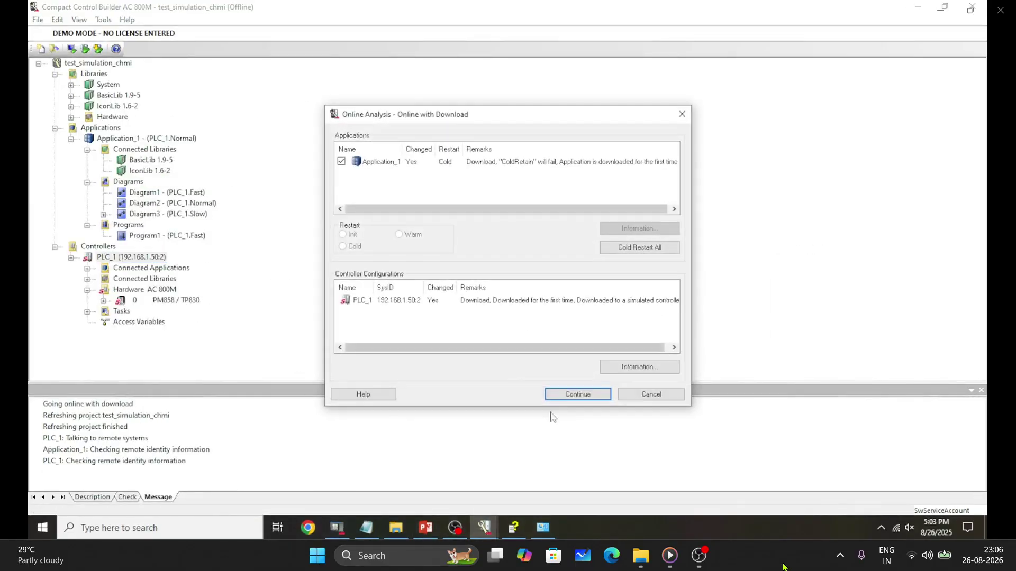
pyautogui.click(556, 395)
pyautogui.click(539, 310)
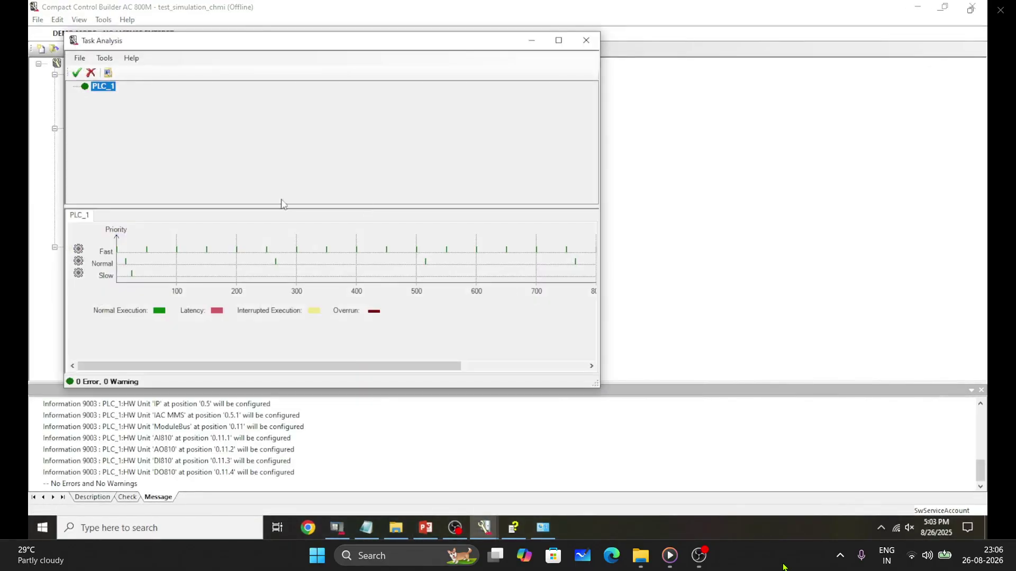
pyautogui.click(77, 73)
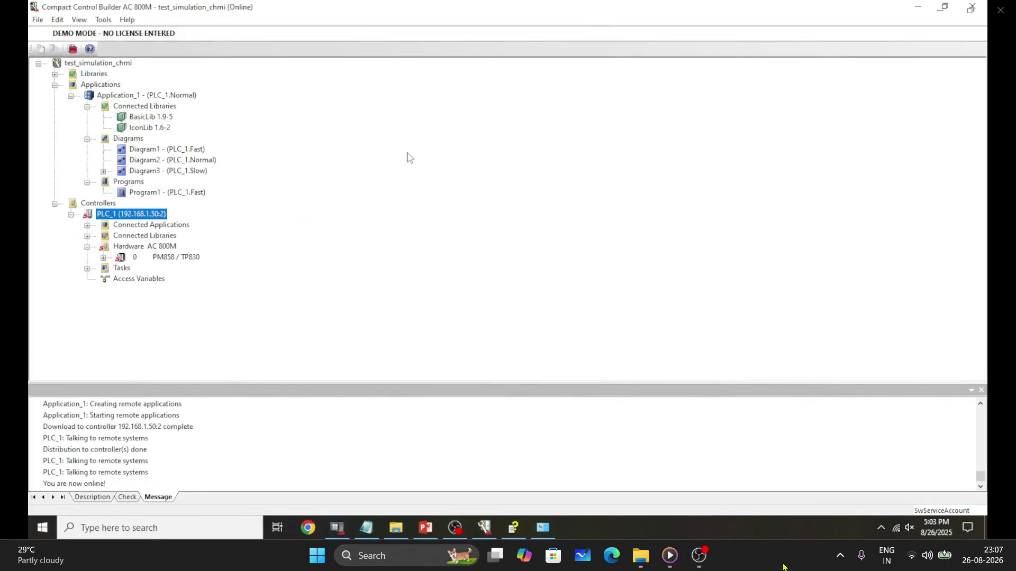
# Open Program1 in online mode and examine the START contact and MOTOR coil on its rung.
pyautogui.click(155, 195)
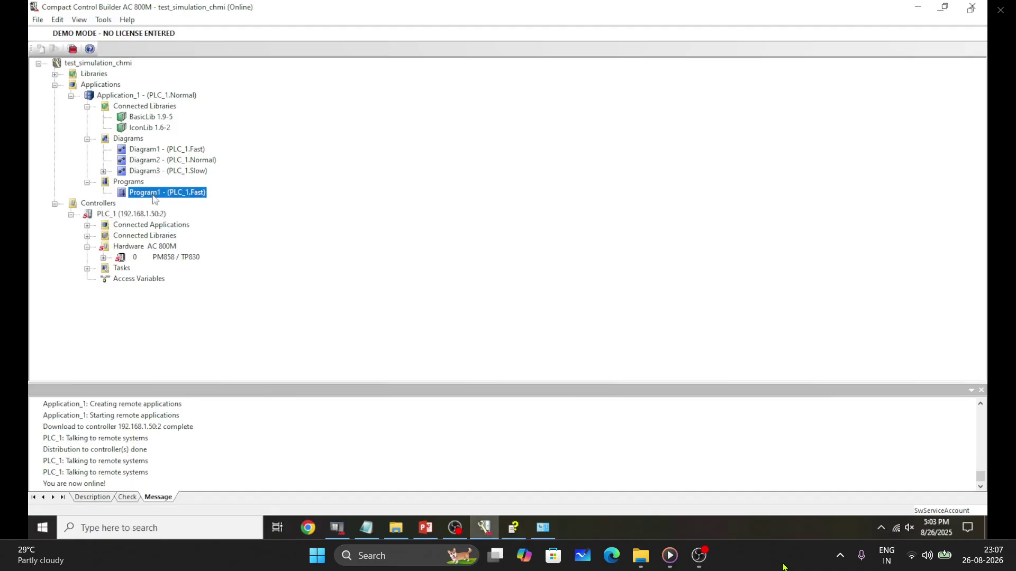
pyautogui.click(88, 269)
pyautogui.doubleClick(171, 194)
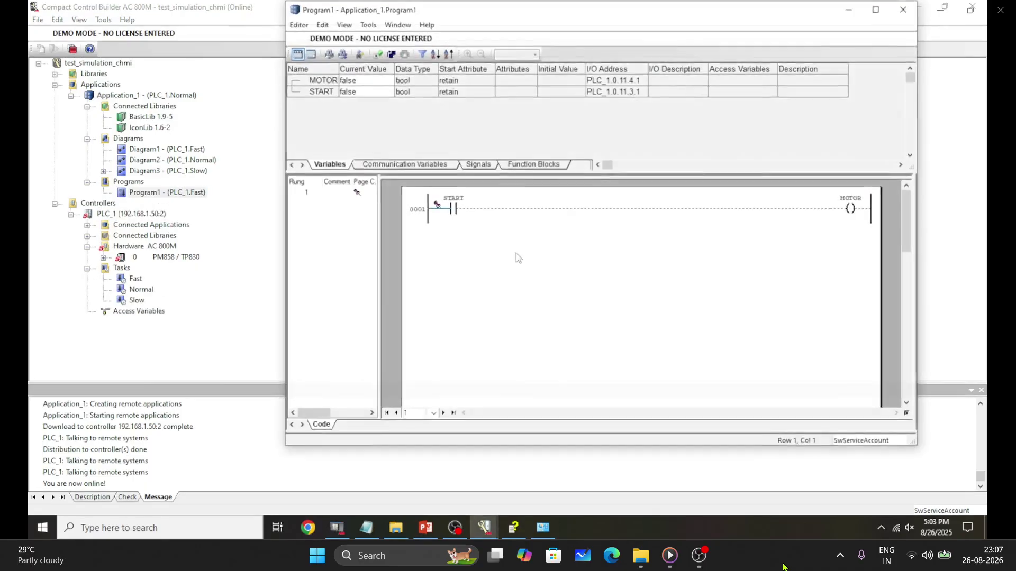
pyautogui.click(455, 210)
pyautogui.click(854, 213)
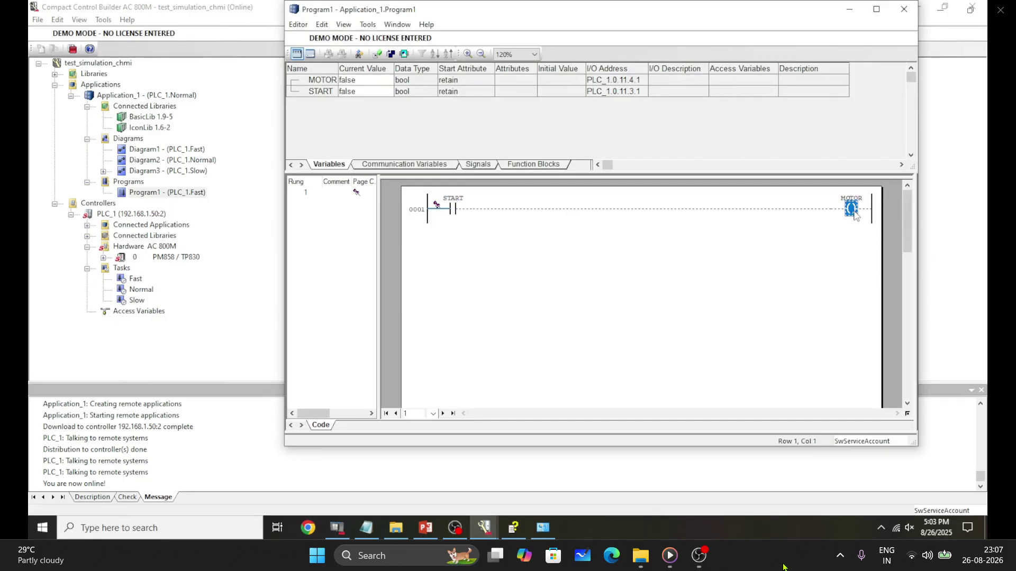
# Open the DI810 module's channel status from PLC_1's ModuleBus and place its narrowed window where the Program1 rung stays visible.
pyautogui.click(104, 258)
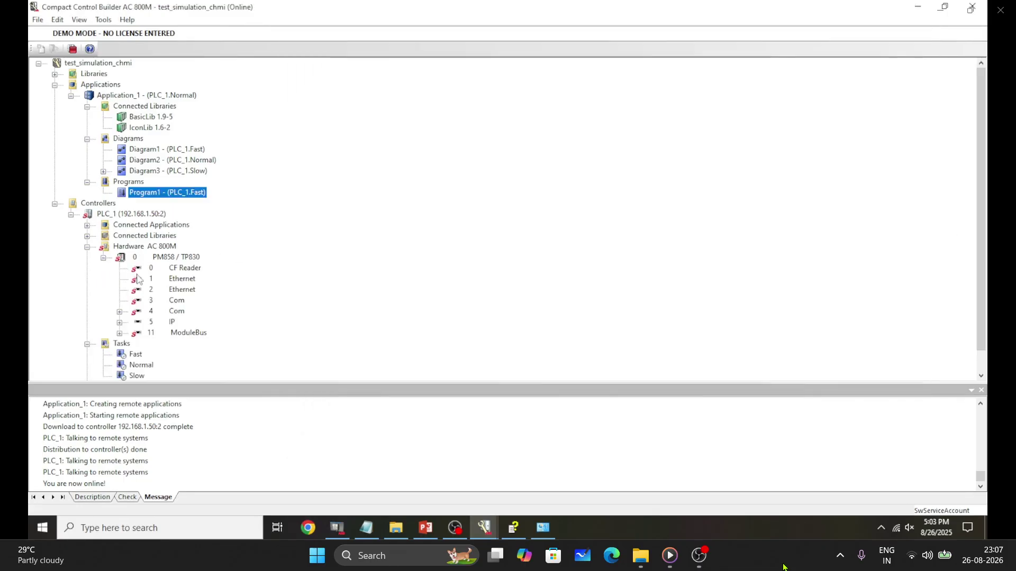
pyautogui.click(120, 333)
pyautogui.scroll(-2, 211, 317)
pyautogui.doubleClick(201, 300)
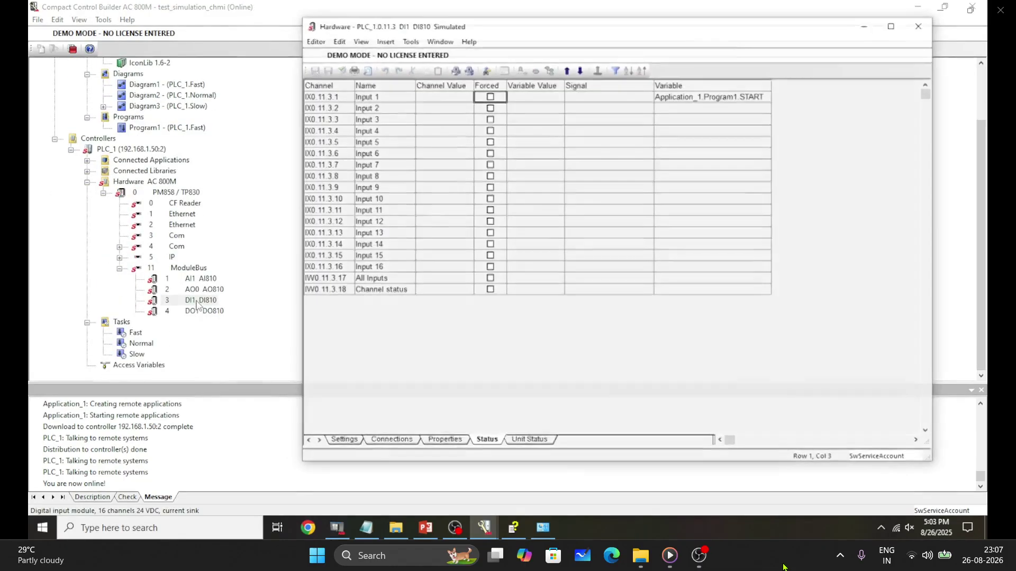
pyautogui.click(918, 6)
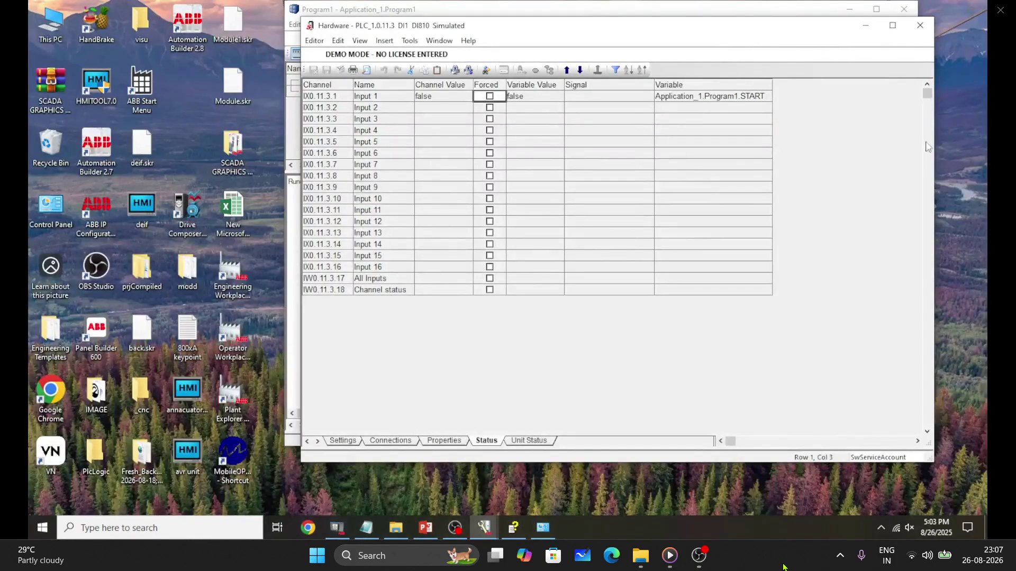
pyautogui.moveTo(934, 134); pyautogui.dragTo(764, 134)
pyautogui.moveTo(675, 31); pyautogui.dragTo(871, 248)
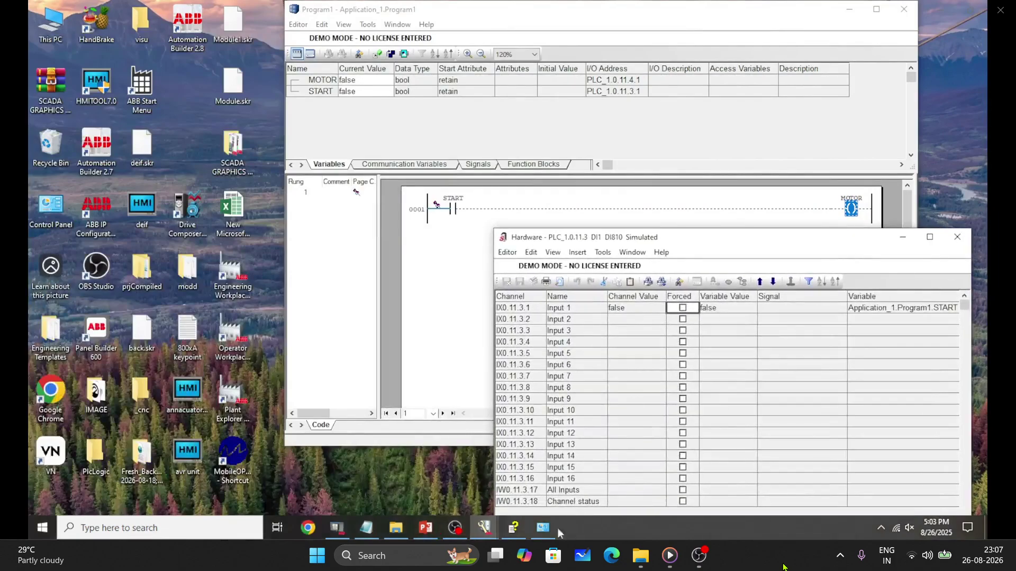
# Open the DO810 module's channel status and arrange it alongside the DI810 and Program1 windows for simultaneous monitoring.
pyautogui.moveTo(484, 527)
pyautogui.click(421, 450)
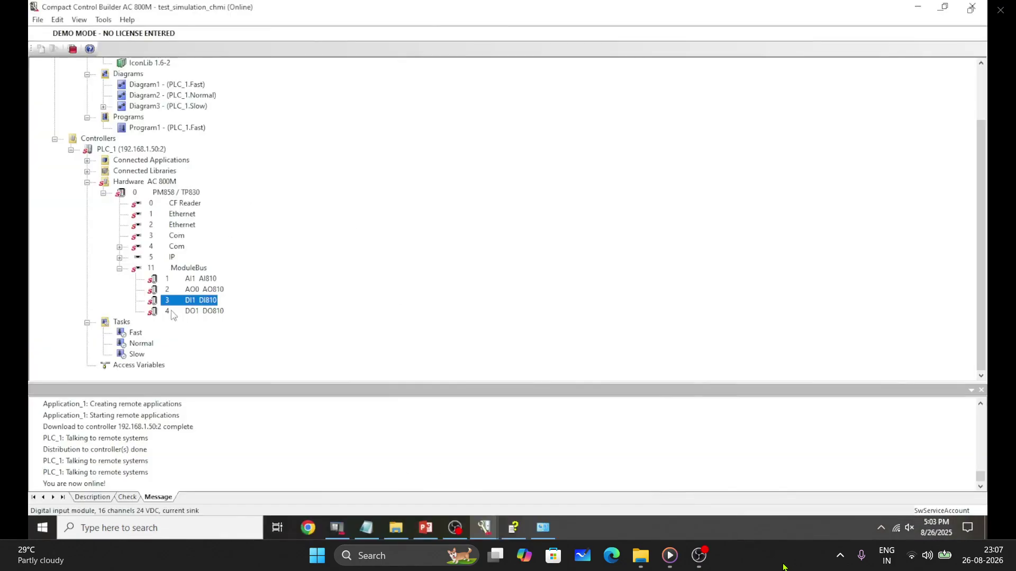
pyautogui.doubleClick(199, 312)
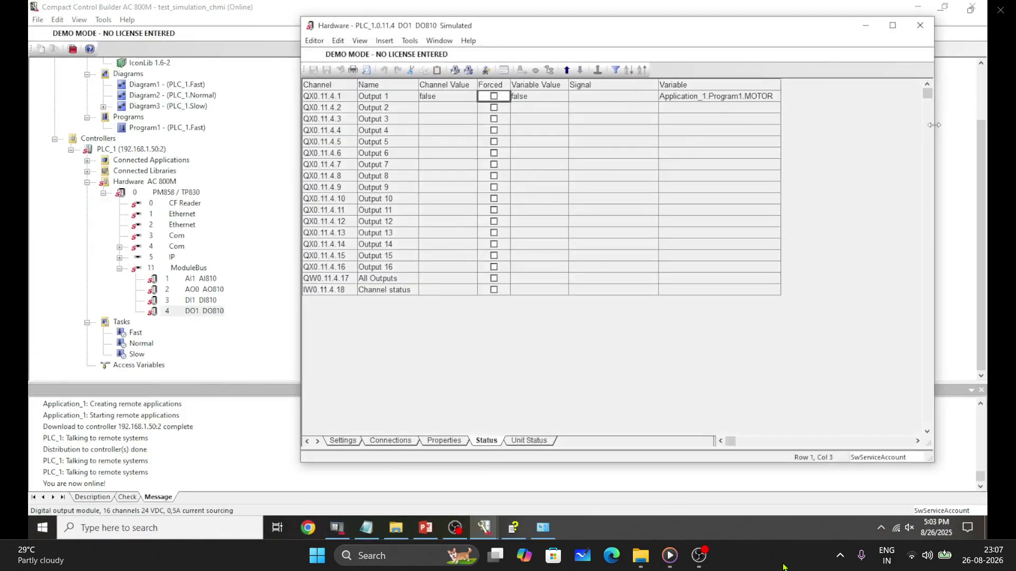
pyautogui.moveTo(933, 131); pyautogui.dragTo(797, 132)
pyautogui.moveTo(644, 37); pyautogui.dragTo(399, 382)
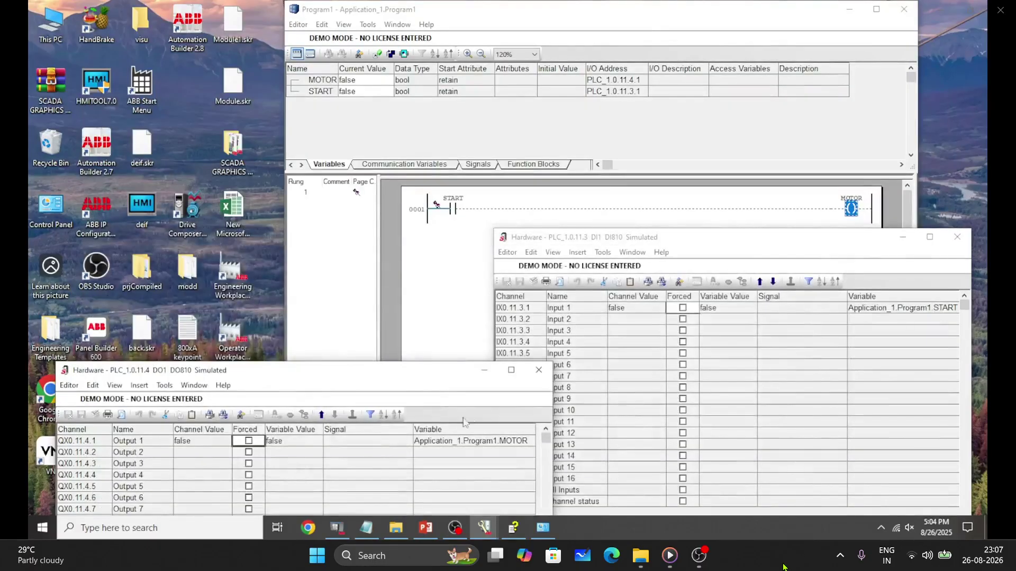
pyautogui.moveTo(431, 370); pyautogui.dragTo(368, 307)
pyautogui.moveTo(673, 2); pyautogui.dragTo(534, 18)
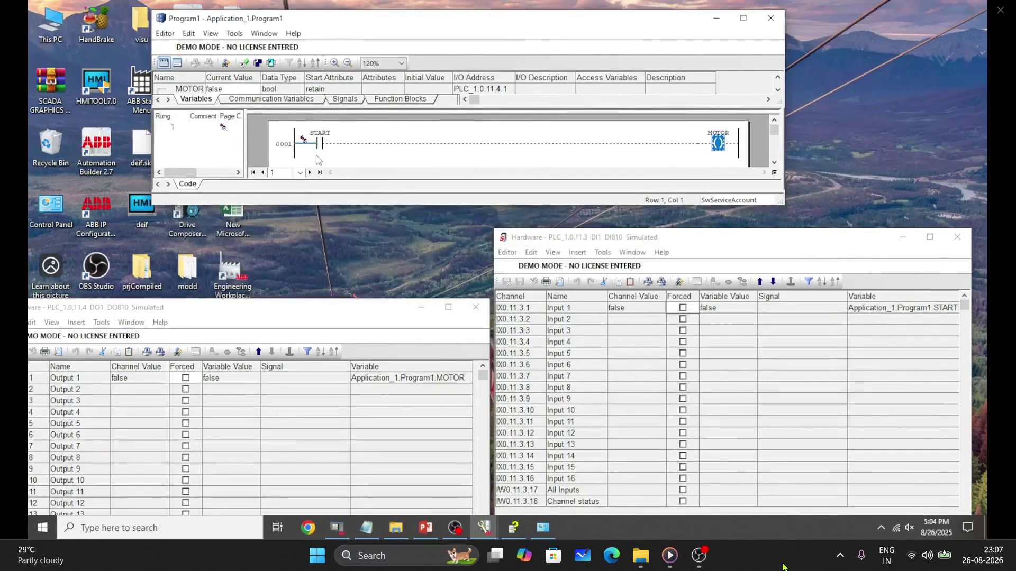
# Force DI810 Input 1 (START) to 1 to test the MOTOR output, and release the force.
pyautogui.click(682, 308)
pyautogui.click(725, 309)
pyautogui.write('1')
pyautogui.press('Return')
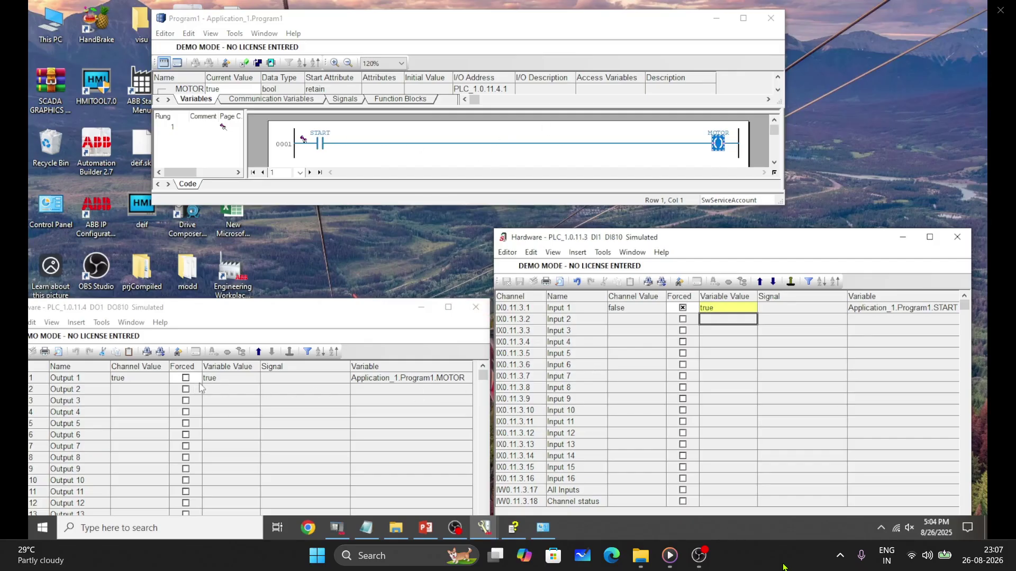
pyautogui.click(682, 308)
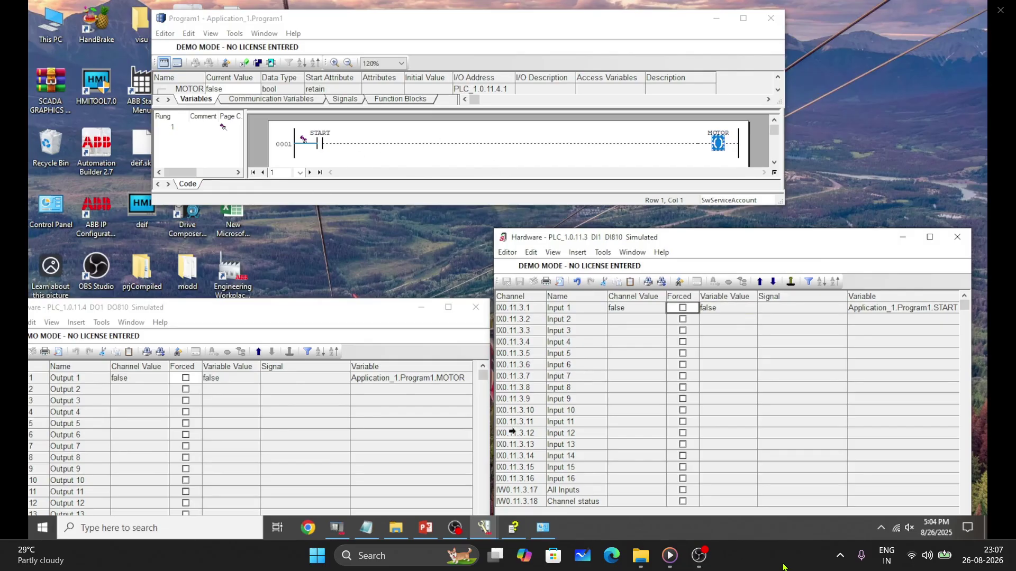
# Minimize the Program1 window, move the DO810 window aside, and take the project offline from the main project window.
pyautogui.moveTo(330, 307); pyautogui.dragTo(343, 296)
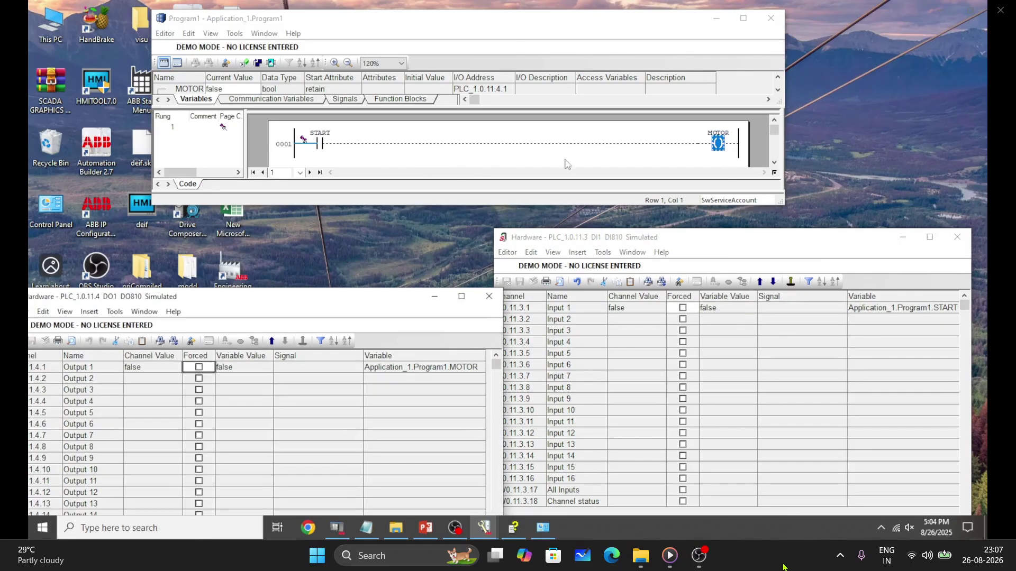
pyautogui.click(748, 20)
pyautogui.click(923, 6)
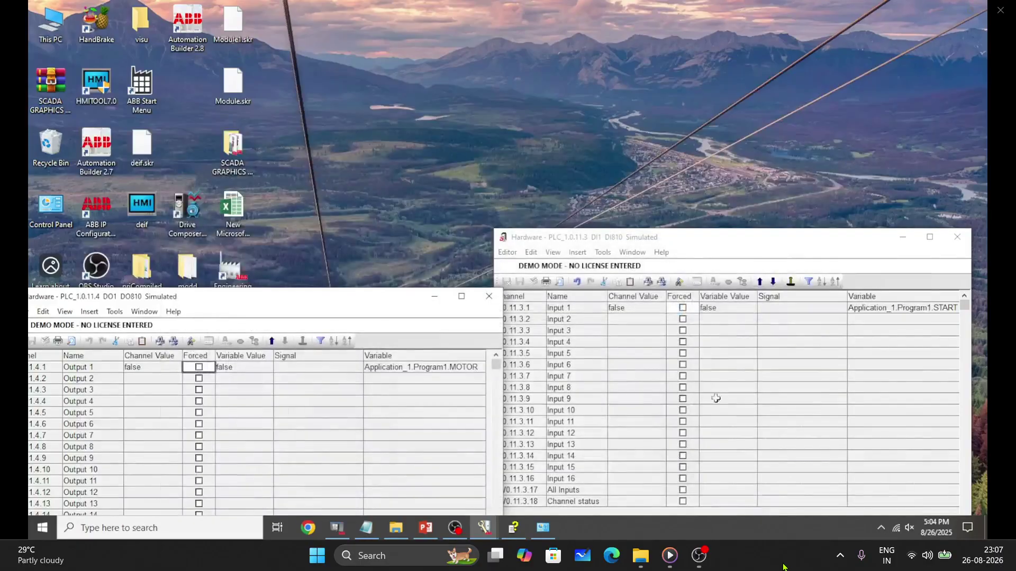
pyautogui.moveTo(379, 299); pyautogui.dragTo(912, 175)
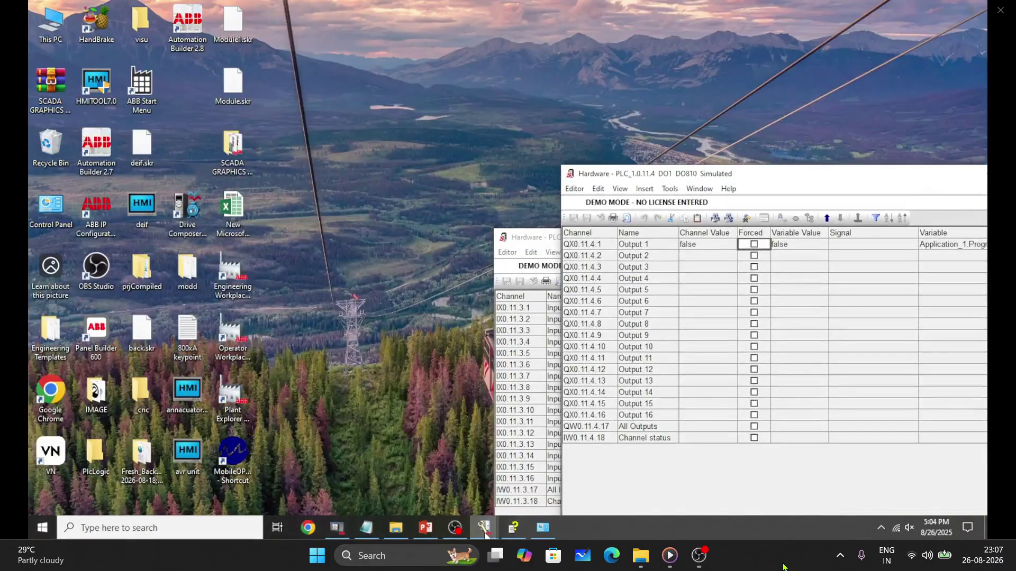
pyautogui.moveTo(485, 529)
pyautogui.click(332, 476)
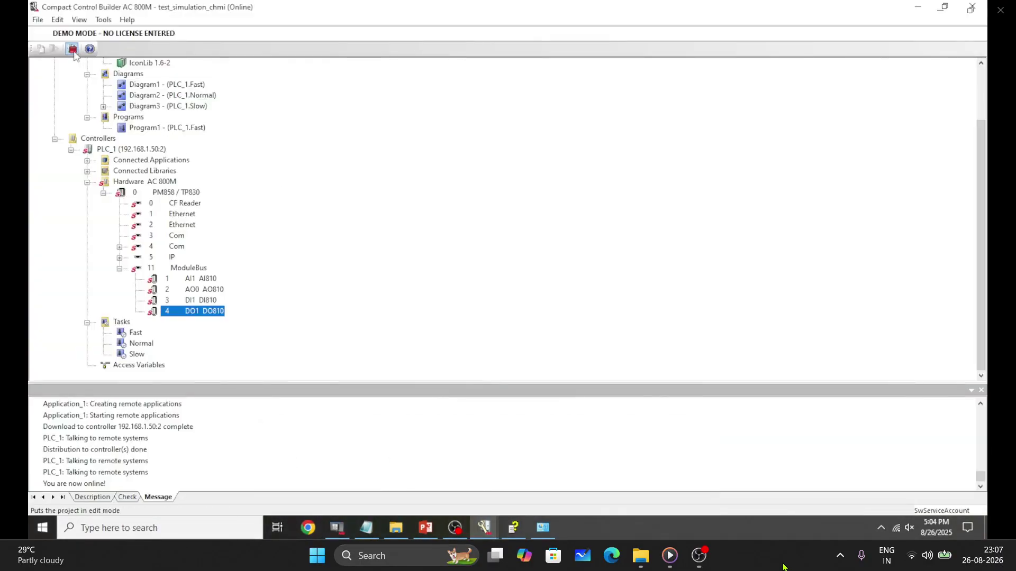
pyautogui.click(74, 52)
# Add a global variable TEMP1 with data type RealIO to Application_1 and save it.
pyautogui.click(186, 270)
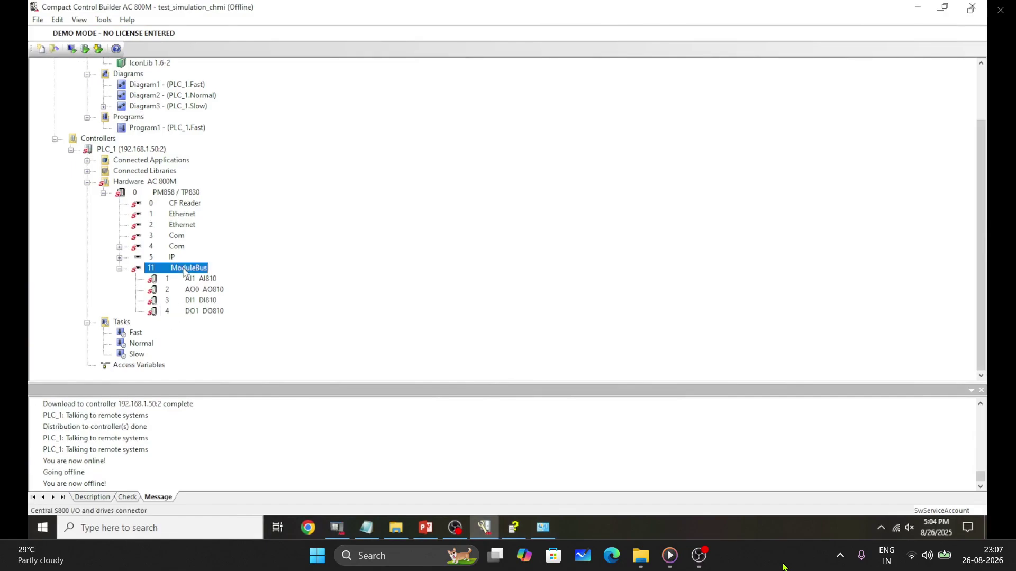
pyautogui.click(147, 150)
pyautogui.scroll(2, 161, 140)
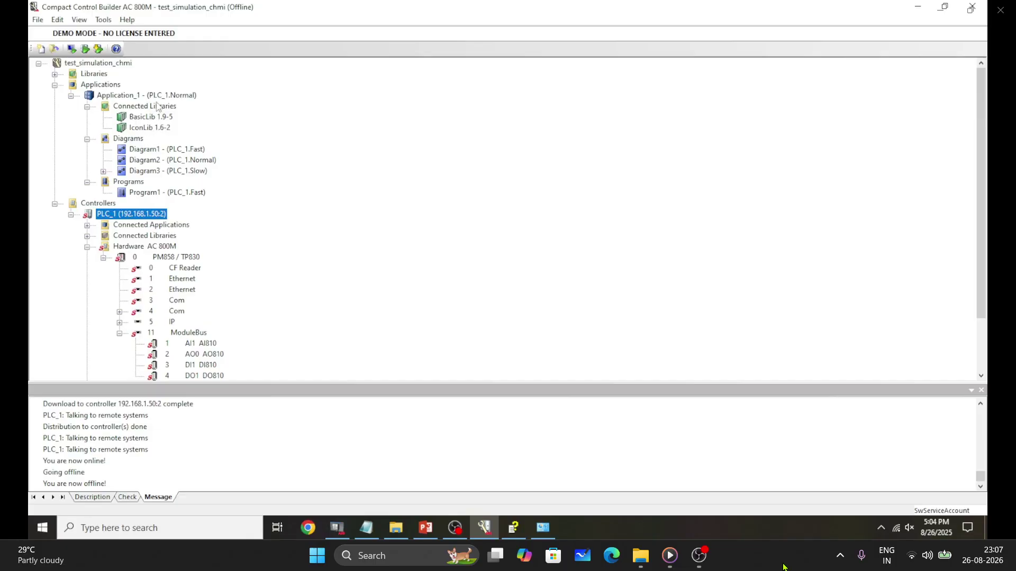
pyautogui.doubleClick(159, 96)
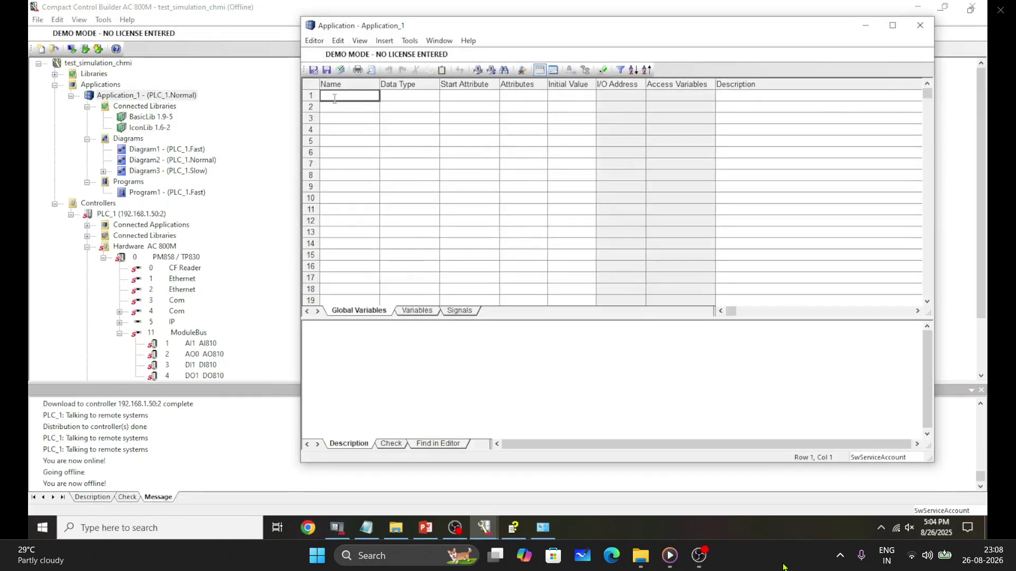
pyautogui.write('TEMP1')
pyautogui.press('Tab')
pyautogui.write('REA')
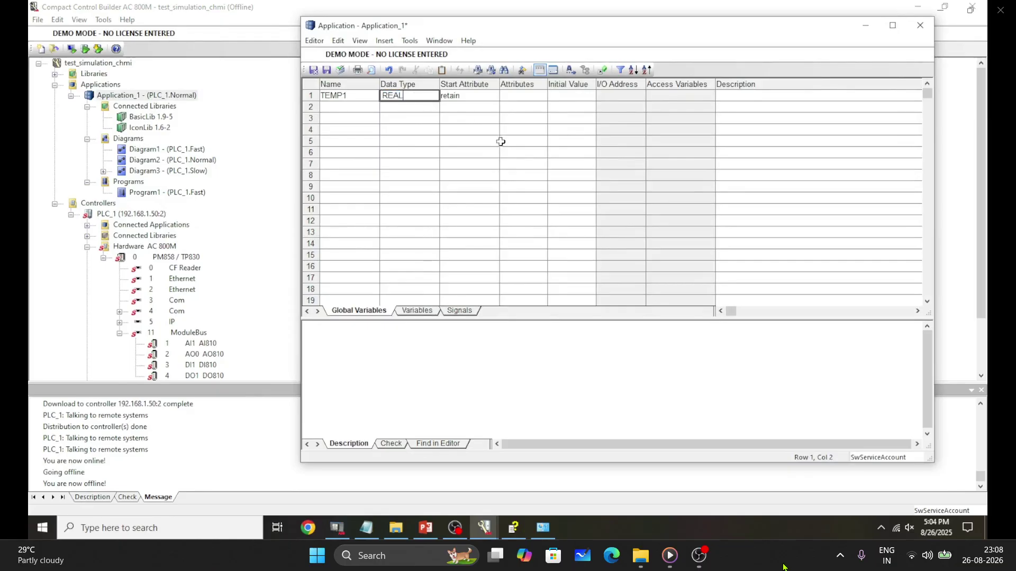
pyautogui.press('Return')
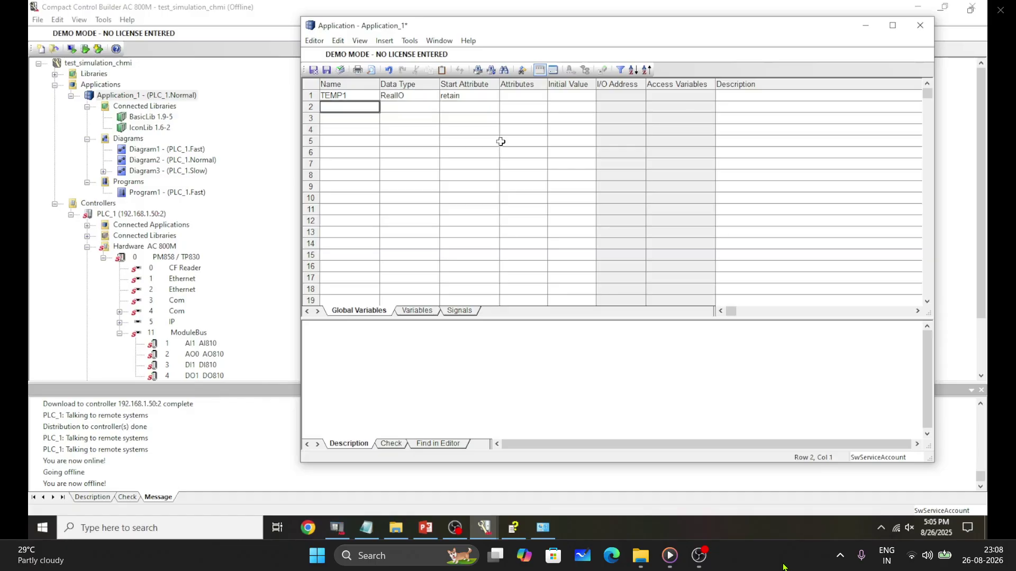
pyautogui.click(313, 70)
# Connect the Application_1.TEMP1 variable to Input 1 of the AI810 module and save the connection.
pyautogui.scroll(-2, 191, 323)
pyautogui.doubleClick(203, 279)
pyautogui.click(537, 80)
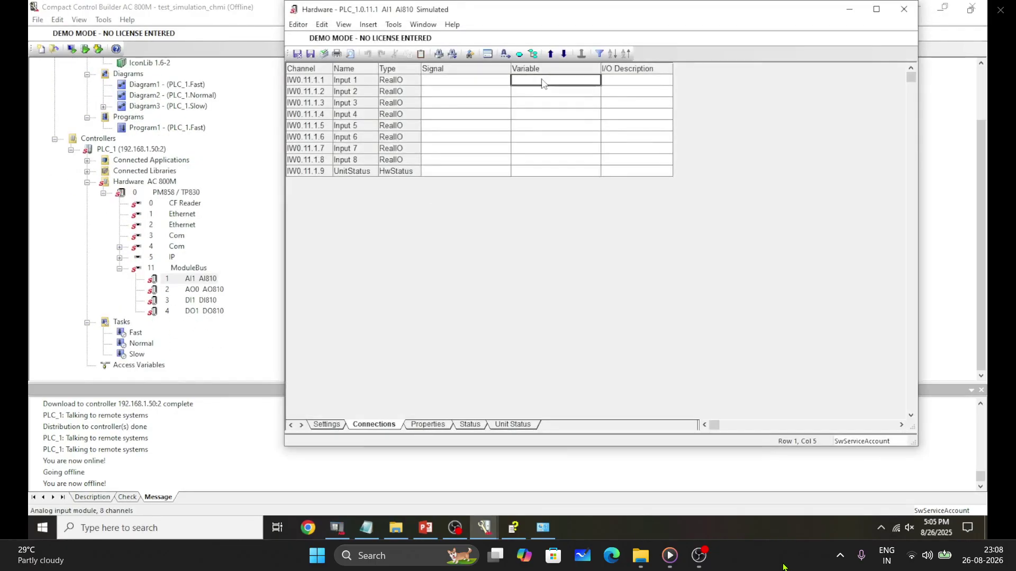
pyautogui.click(536, 78)
pyautogui.click(519, 93)
pyautogui.doubleClick(560, 139)
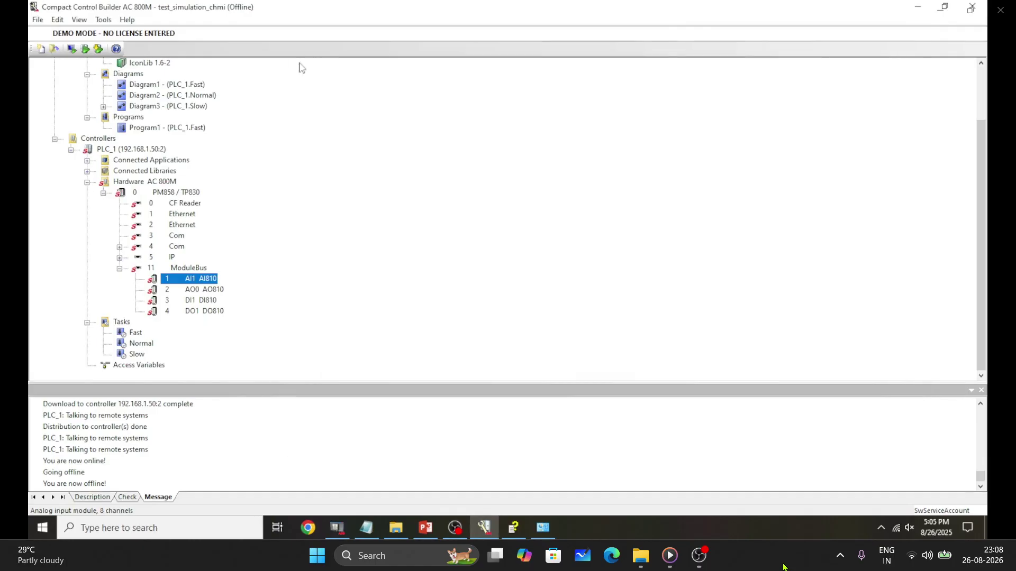
pyautogui.click(297, 54)
# Go online with download of Application_1 and the PLC_1 configuration to the simulated controller.
pyautogui.click(98, 49)
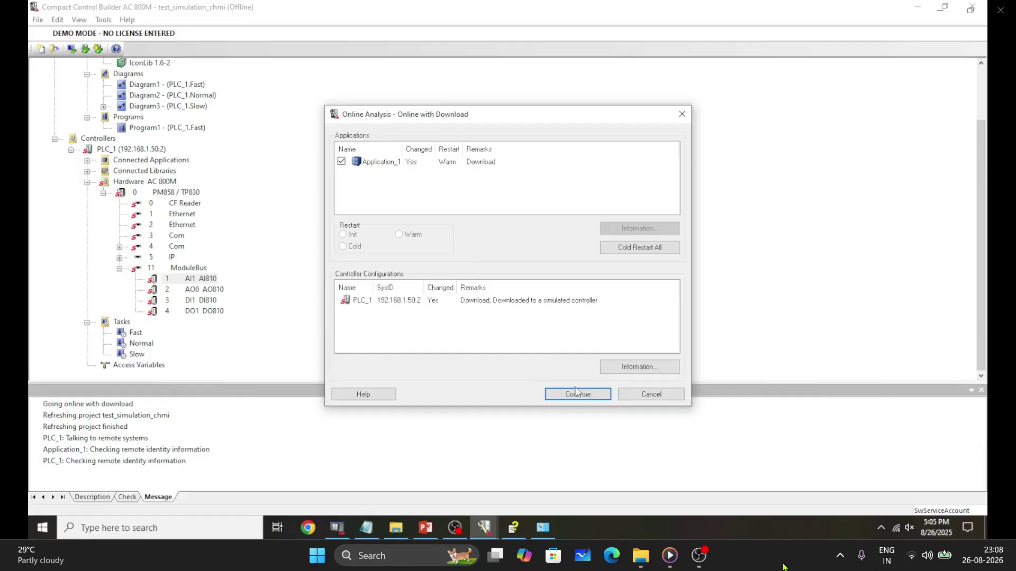
pyautogui.click(578, 387)
pyautogui.click(581, 327)
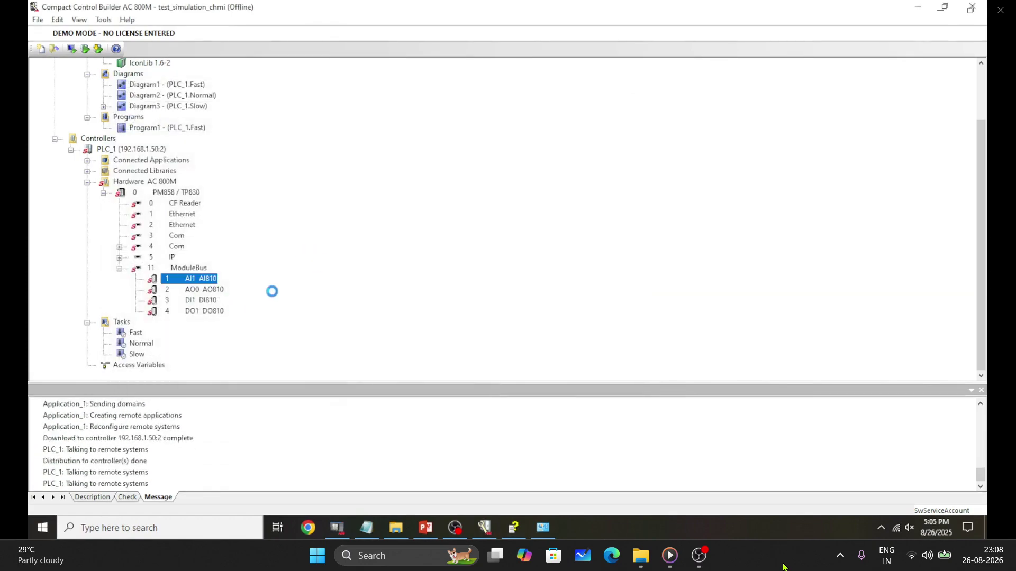
# Open the AI810 module online and force Input 1 (TEMP1) to 45.
pyautogui.doubleClick(205, 280)
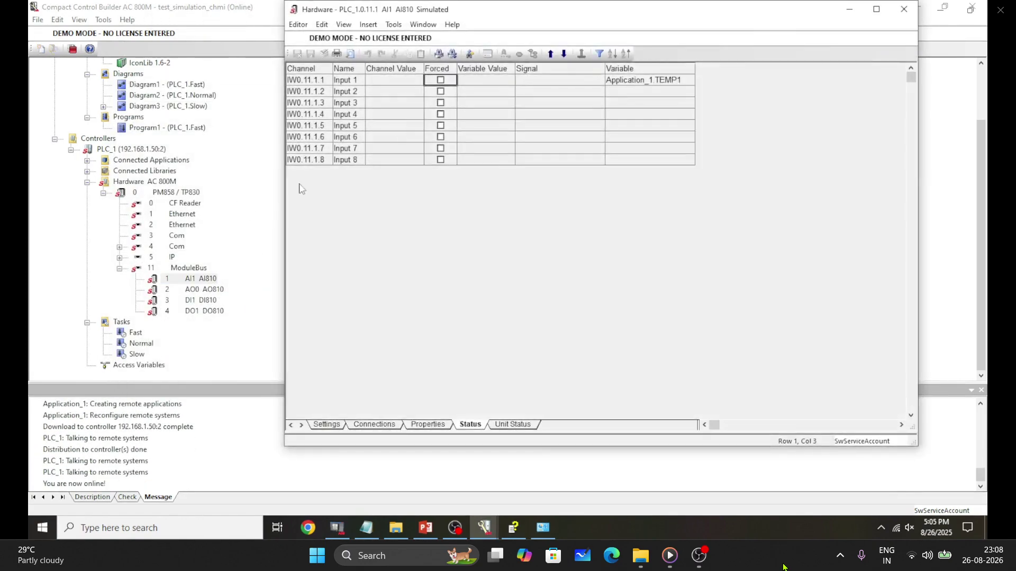
pyautogui.click(440, 80)
pyautogui.click(479, 80)
pyautogui.write('45')
pyautogui.press('Return')
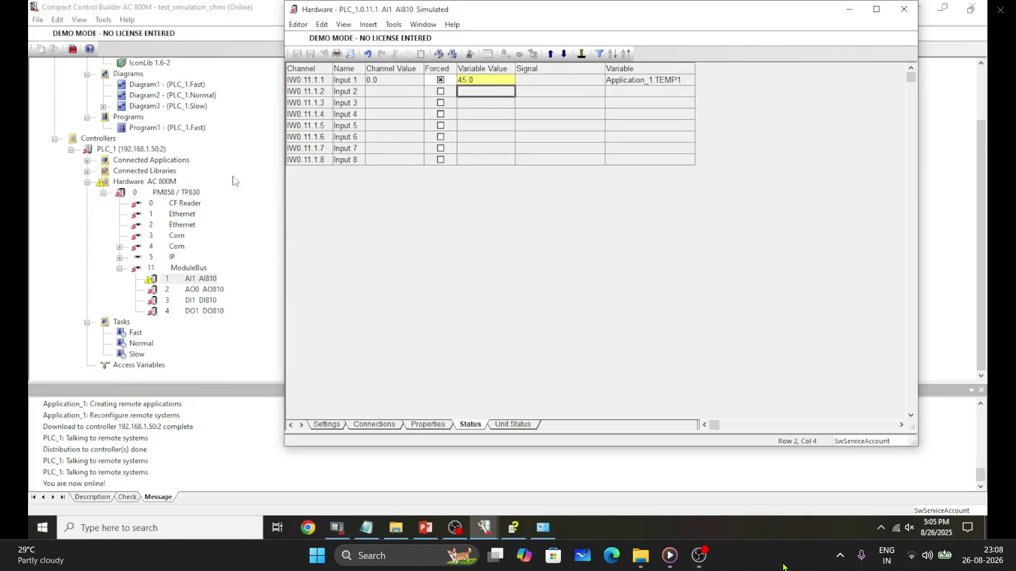
# Open Application_1's global variables online and shrink and place the window so TEMP1 can be monitored alongside the AI810 status.
pyautogui.scroll(2, 170, 90)
pyautogui.doubleClick(158, 98)
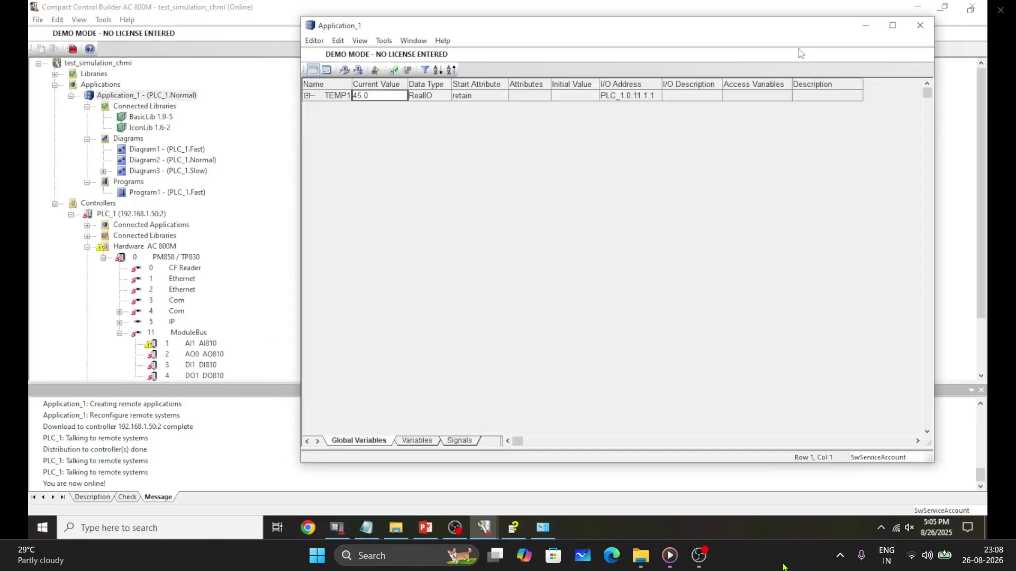
pyautogui.click(915, 7)
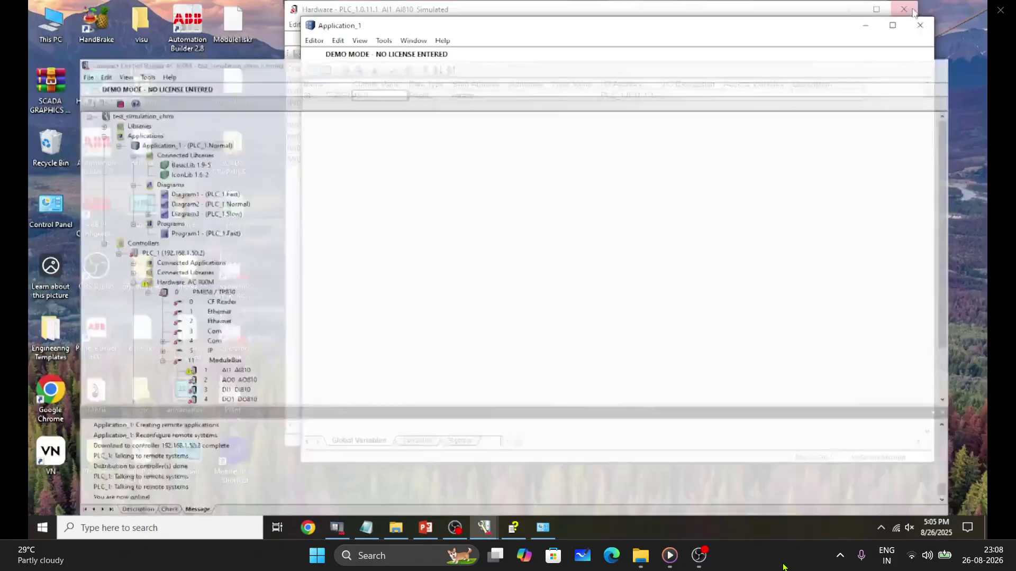
pyautogui.moveTo(677, 466); pyautogui.dragTo(676, 196)
pyautogui.moveTo(717, 33)
pyautogui.mouseDown()
pyautogui.moveTo(426, 230)
pyautogui.moveTo(444, 244)
pyautogui.mouseUp()
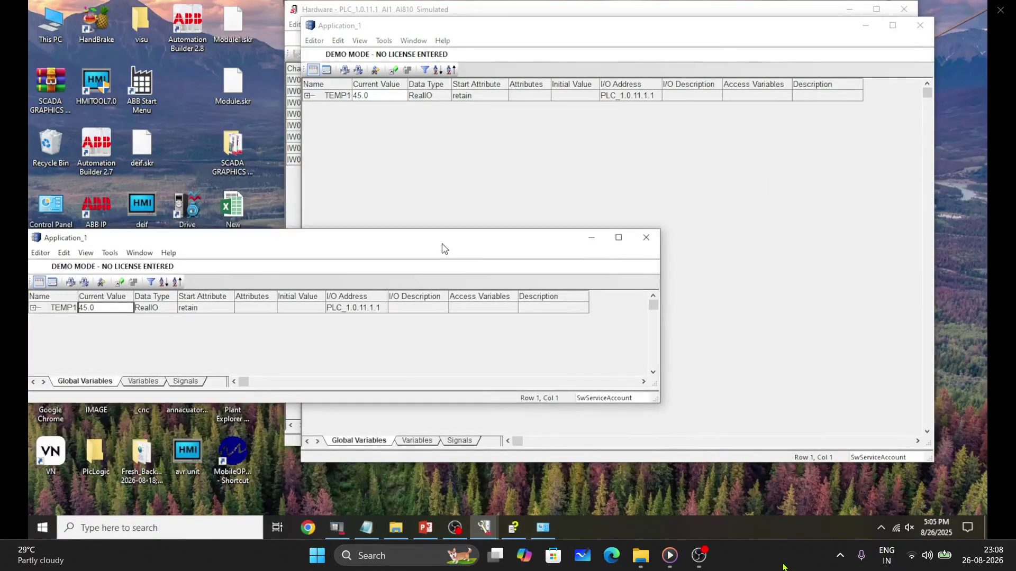
pyautogui.click(503, 204)
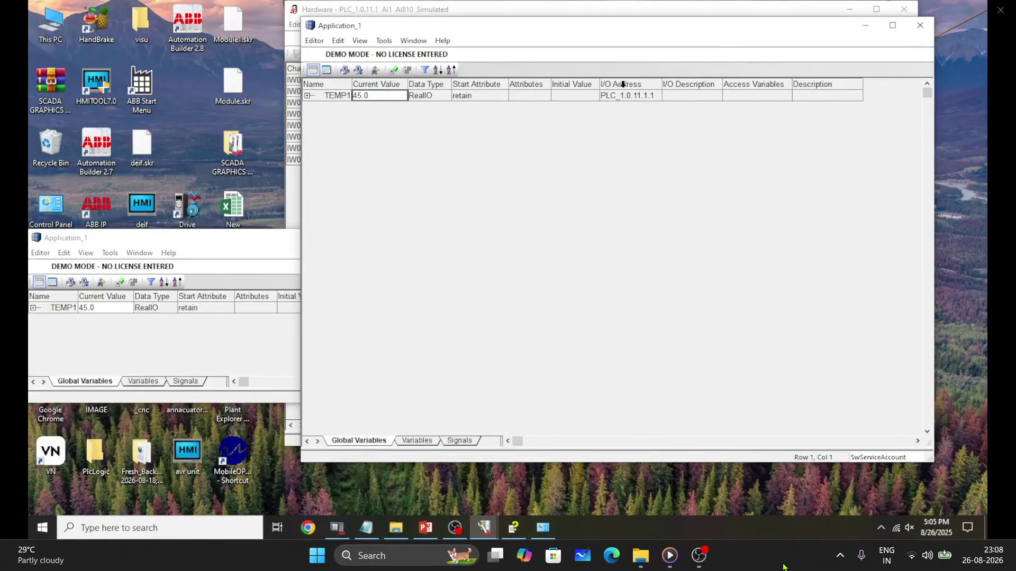
pyautogui.moveTo(514, 238); pyautogui.dragTo(558, 234)
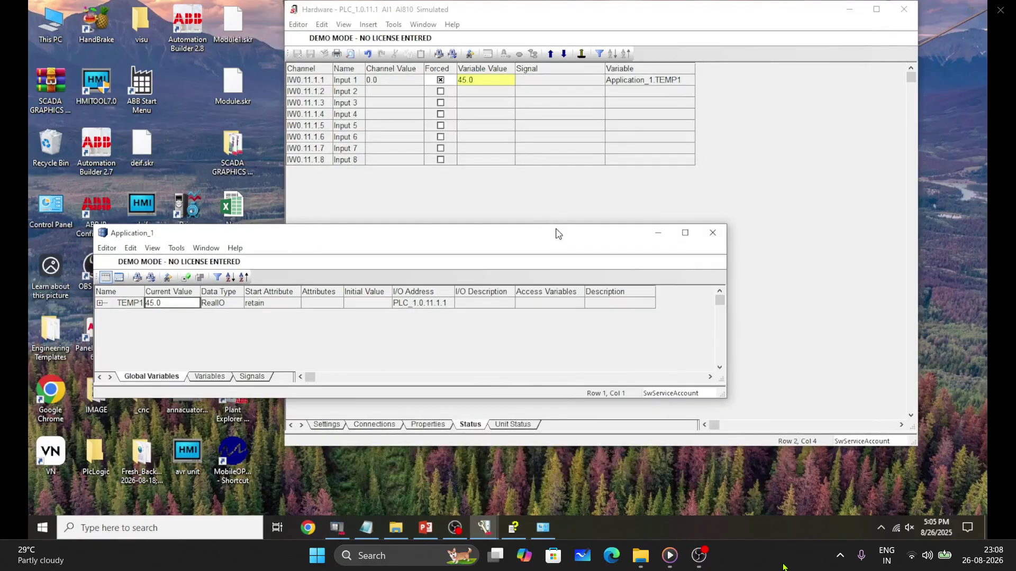
# Change the forced variable value of AI810 Input 1 to 90.0.
pyautogui.click(487, 81)
pyautogui.click(486, 80)
pyautogui.moveTo(486, 80); pyautogui.dragTo(454, 79)
pyautogui.write('90.0')
pyautogui.press('Return')
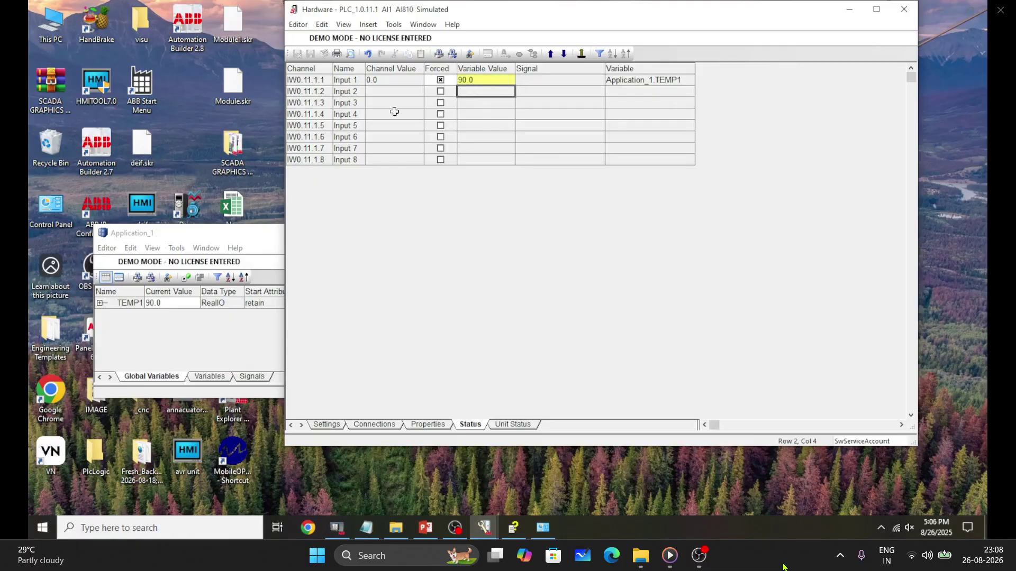
# Put away the AI810 and Application_1 windows, return to the main project window, and take the project offline.
pyautogui.click(849, 9)
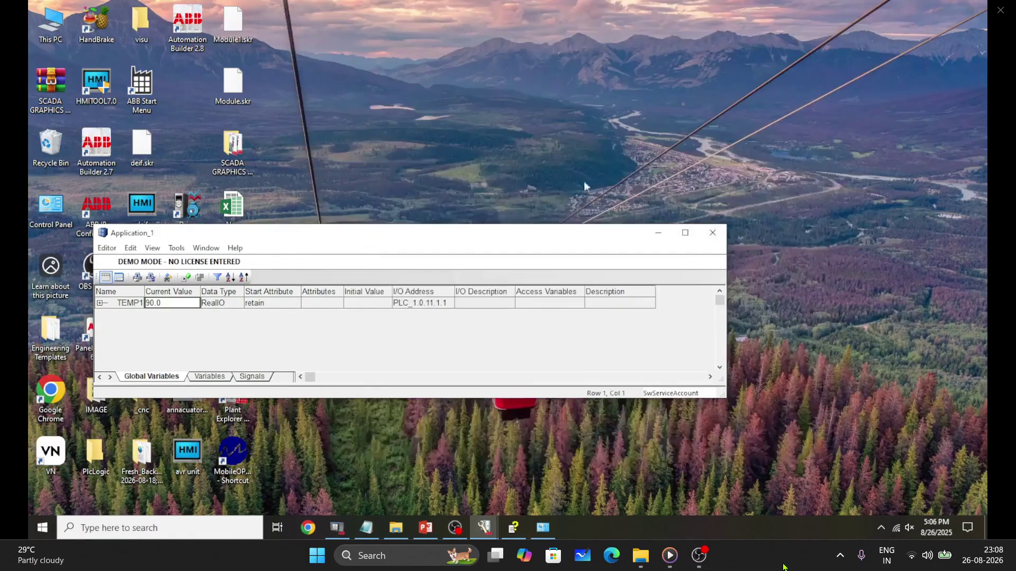
pyautogui.click(683, 230)
pyautogui.moveTo(484, 527)
pyautogui.click(294, 472)
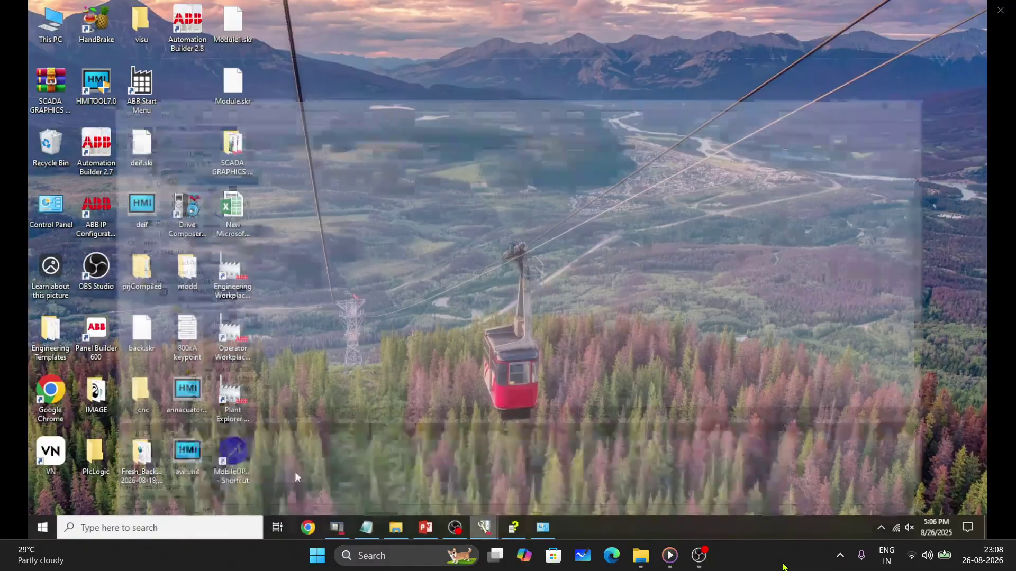
pyautogui.scroll(-1, 165, 149)
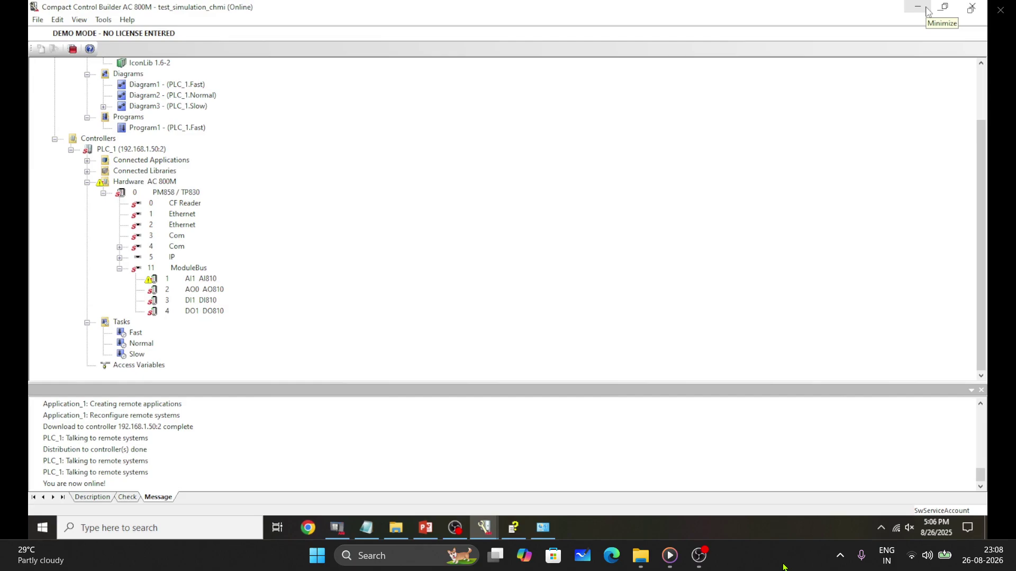
pyautogui.click(185, 268)
pyautogui.hotkey('ctrl', 'shift', 'u')
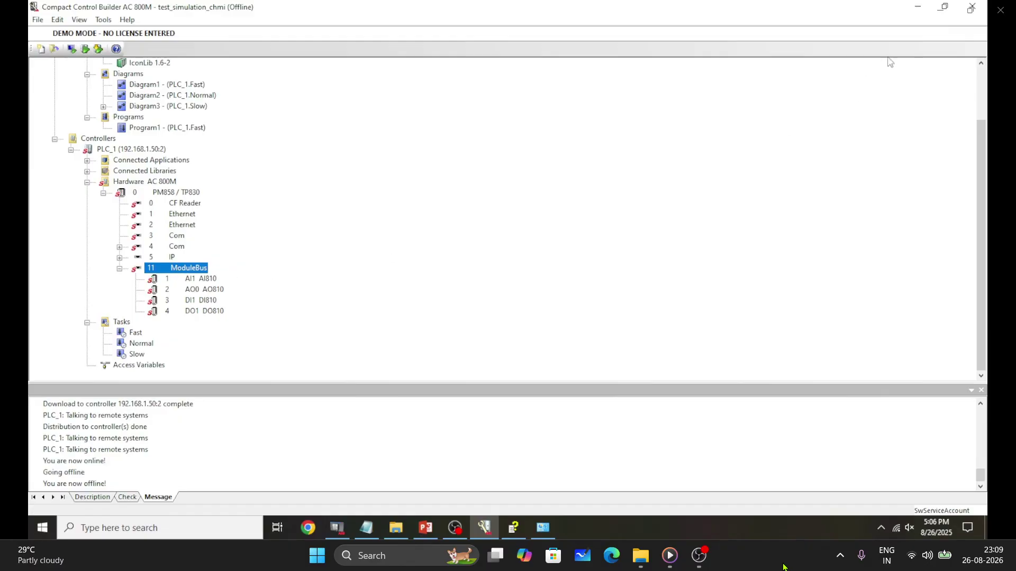
# Minimize Control Builder and launch the Engineering Workplace from the desktop.
pyautogui.click(917, 7)
pyautogui.rightClick(658, 183)
pyautogui.click(687, 219)
pyautogui.rightClick(603, 230)
pyautogui.click(627, 265)
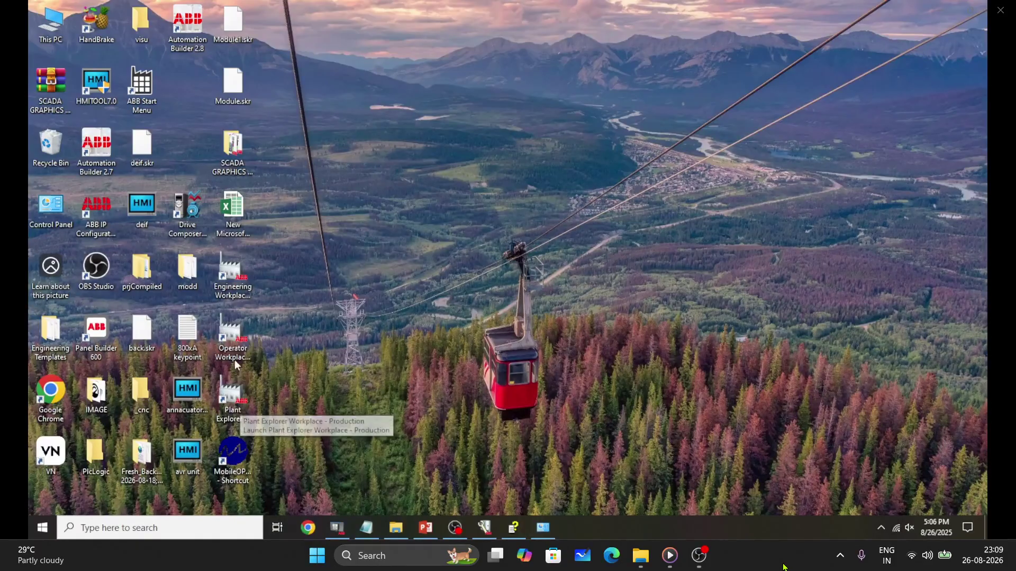
pyautogui.doubleClick(233, 280)
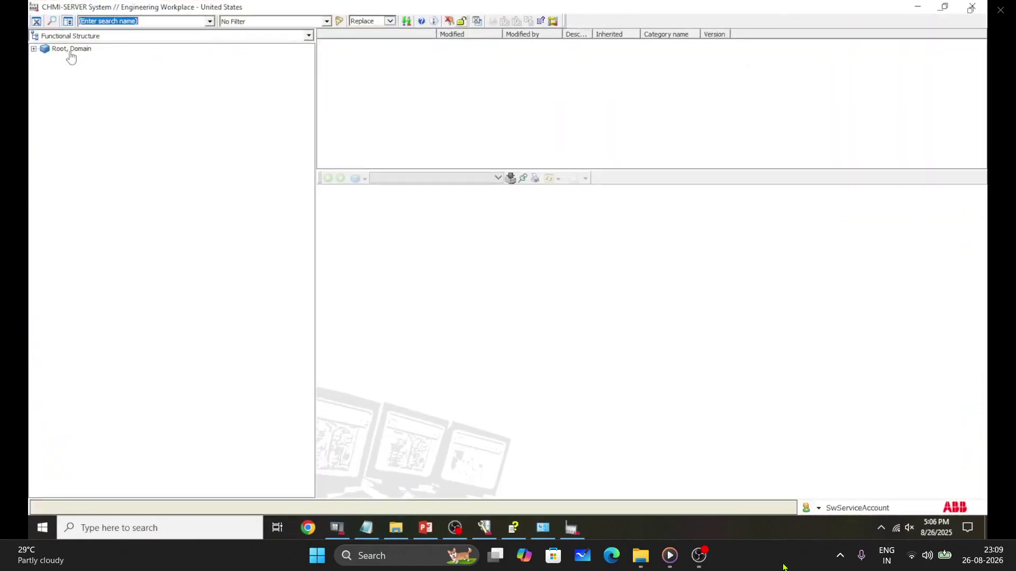
# Switch to the Control Structure and delete the PM5032 PLC Generic Control Network with its children.
pyautogui.click(72, 38)
pyautogui.scroll(3, 90, 87)
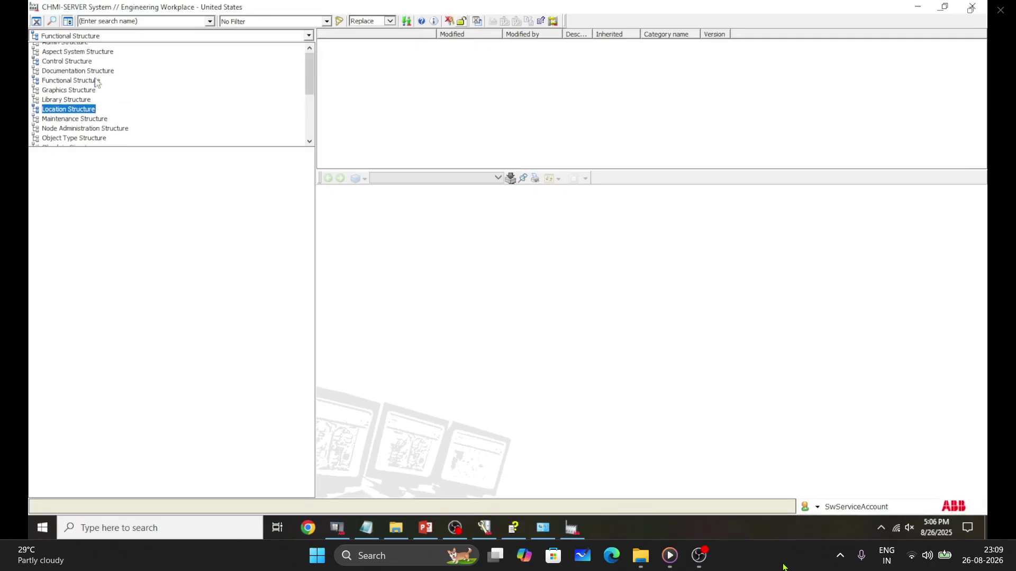
pyautogui.click(67, 68)
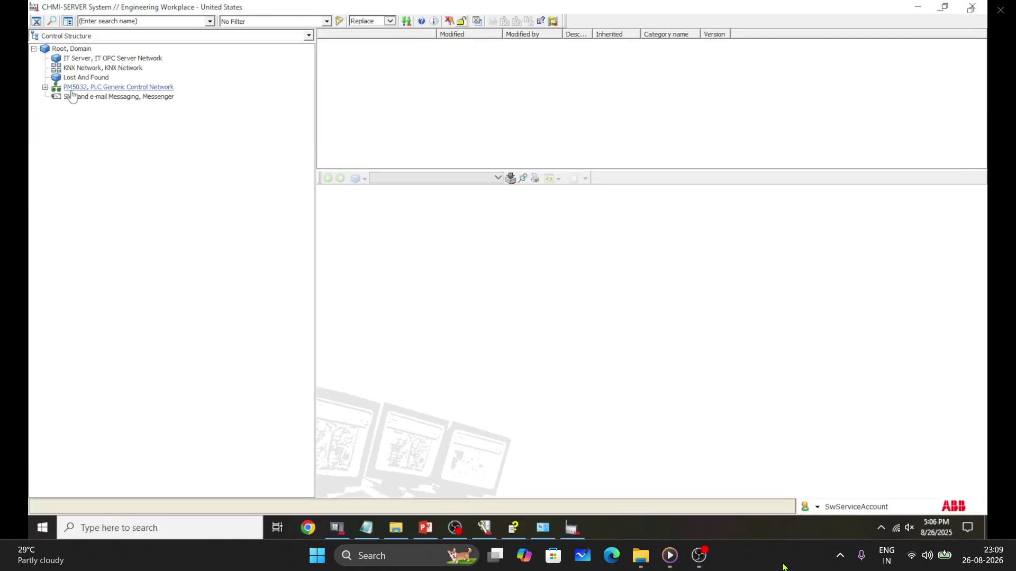
pyautogui.click(45, 87)
pyautogui.click(88, 88)
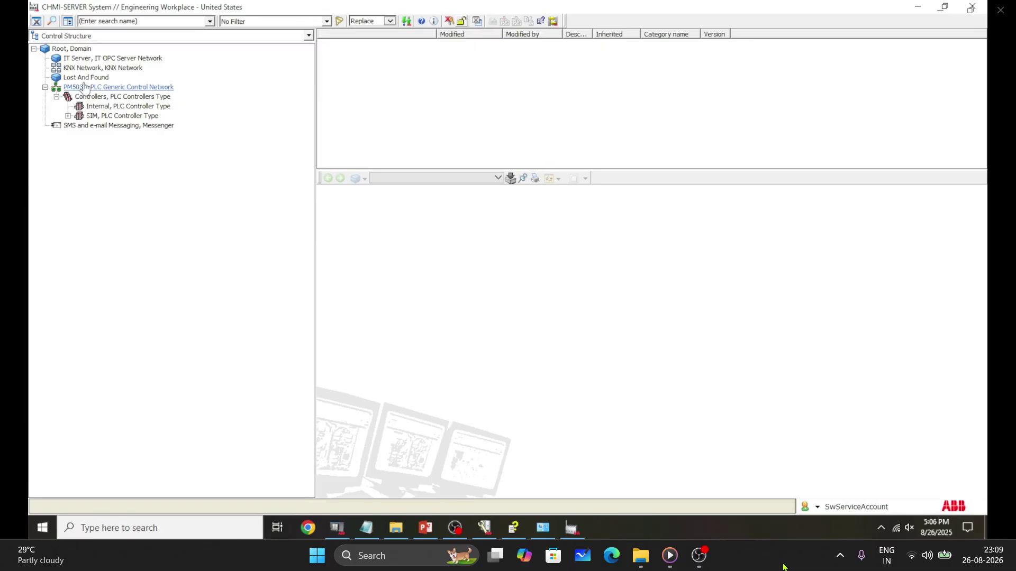
pyautogui.rightClick(111, 88)
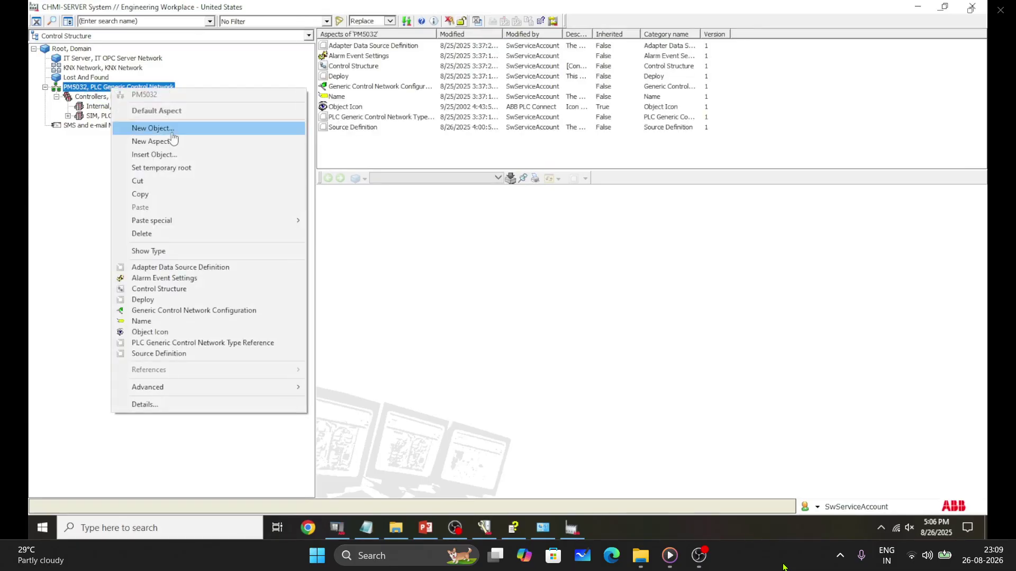
pyautogui.click(158, 233)
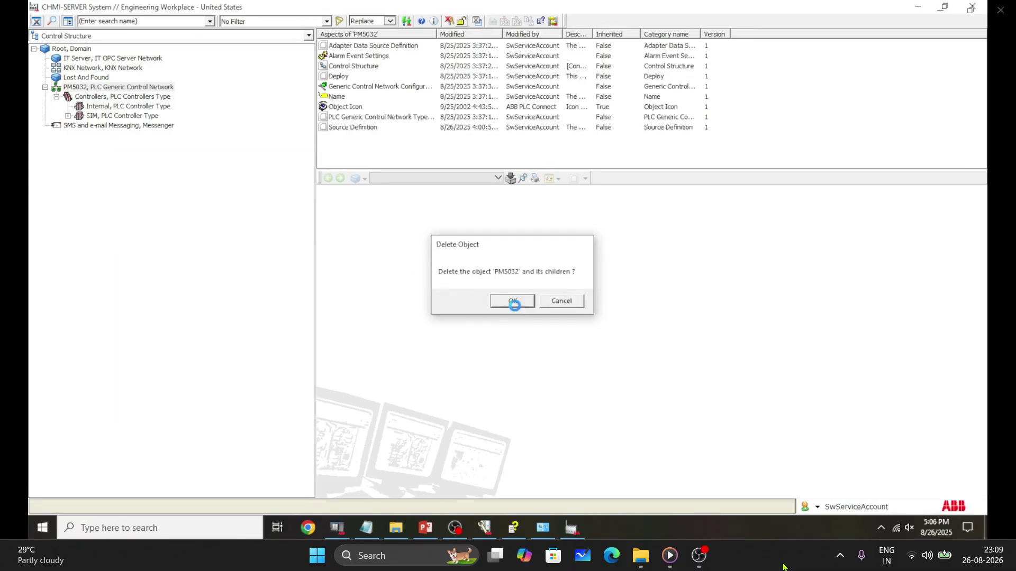
pyautogui.click(517, 300)
# Switch to the Object Type Structure and expand PLC Object Types down to the signals of the SIMULATION process object.
pyautogui.click(73, 35)
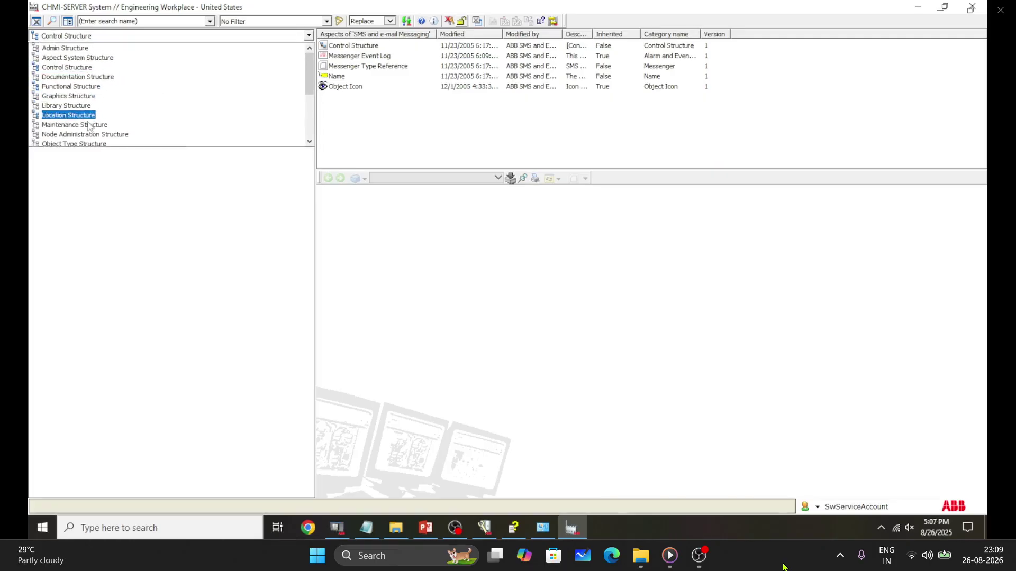
pyautogui.scroll(-1, 97, 138)
pyautogui.click(101, 117)
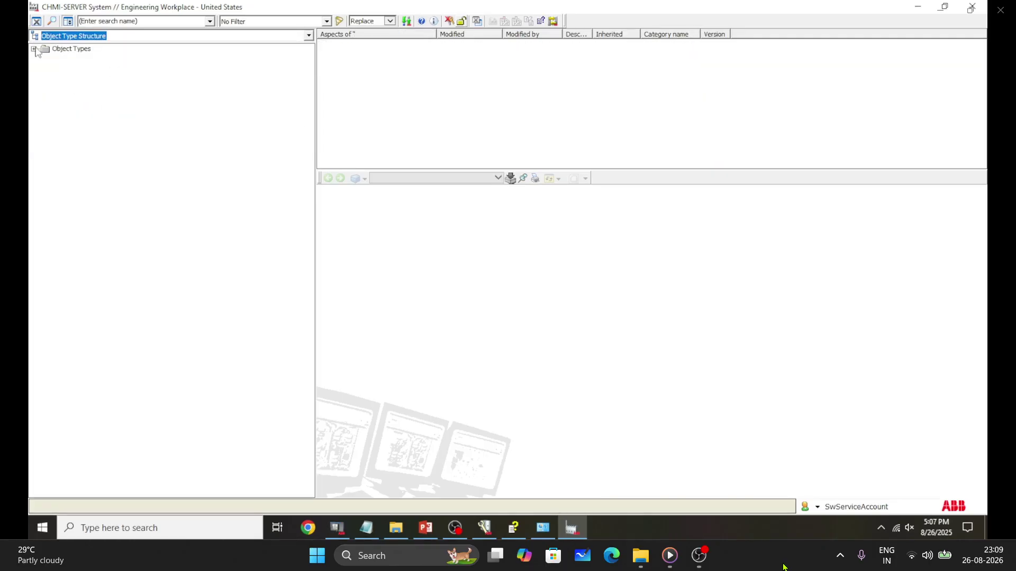
pyautogui.click(34, 49)
pyautogui.click(45, 192)
pyautogui.click(56, 211)
pyautogui.click(67, 221)
pyautogui.click(79, 231)
pyautogui.click(124, 250)
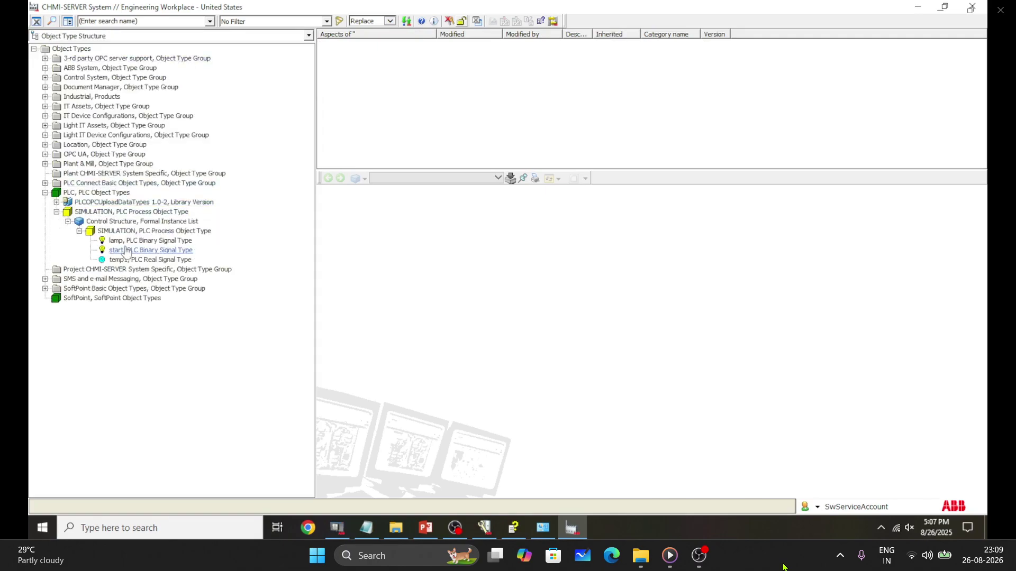
# Check the Controllable settings in the Signal Configuration of the lamp, start and temp1 signals.
pyautogui.click(130, 240)
pyautogui.click(365, 139)
pyautogui.click(396, 196)
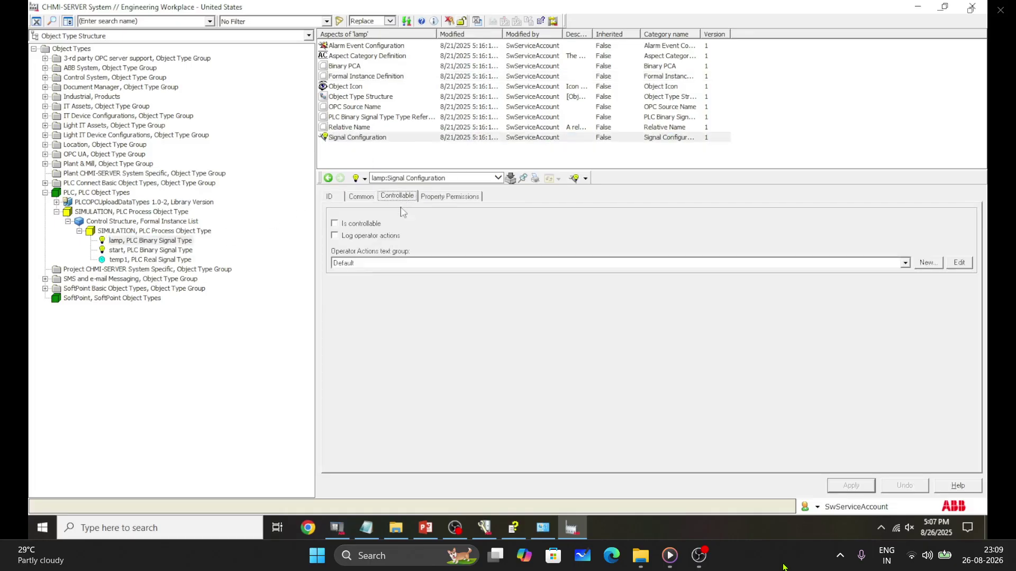
pyautogui.click(125, 249)
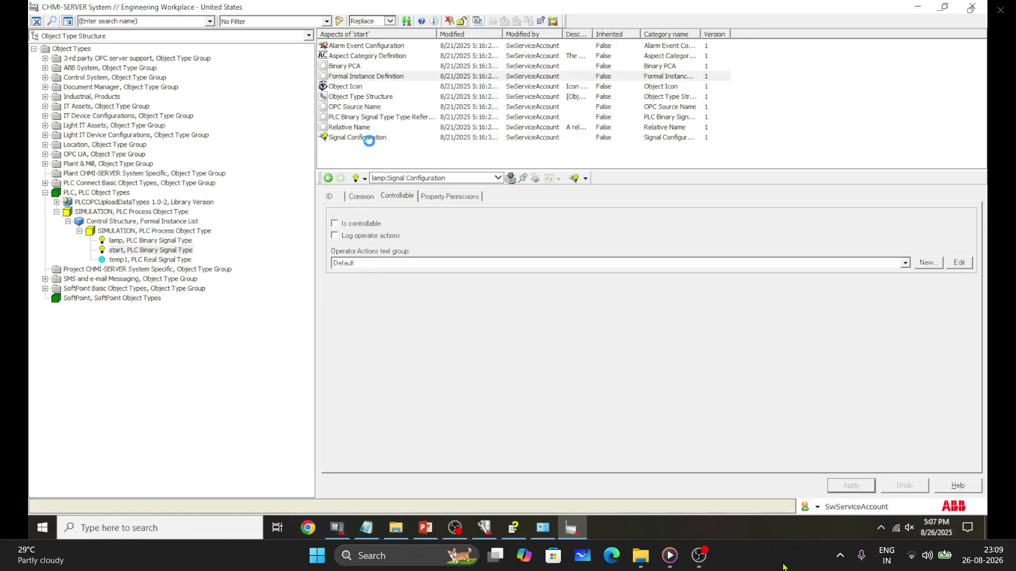
pyautogui.click(369, 138)
pyautogui.click(397, 195)
pyautogui.click(334, 223)
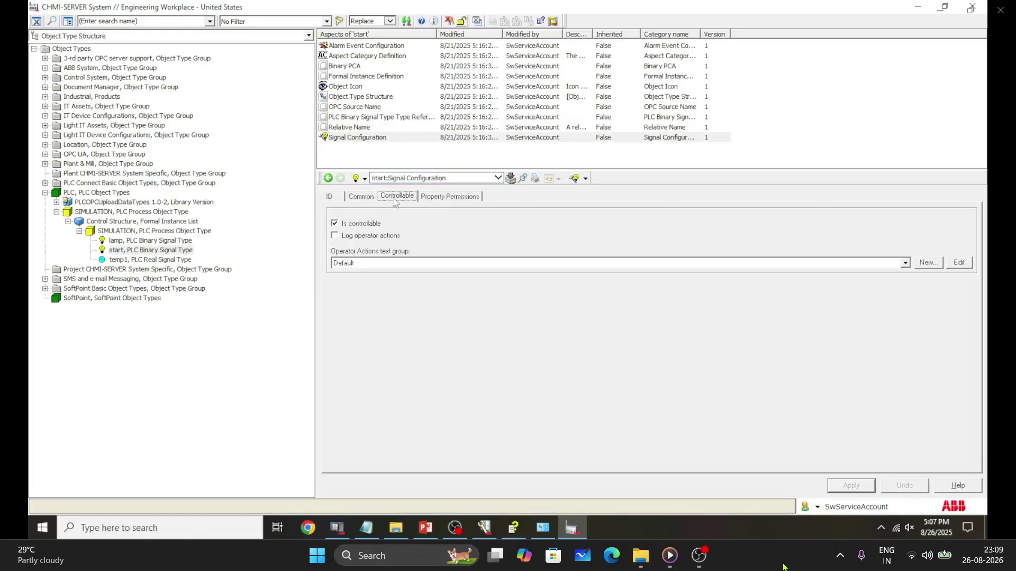
pyautogui.click(150, 260)
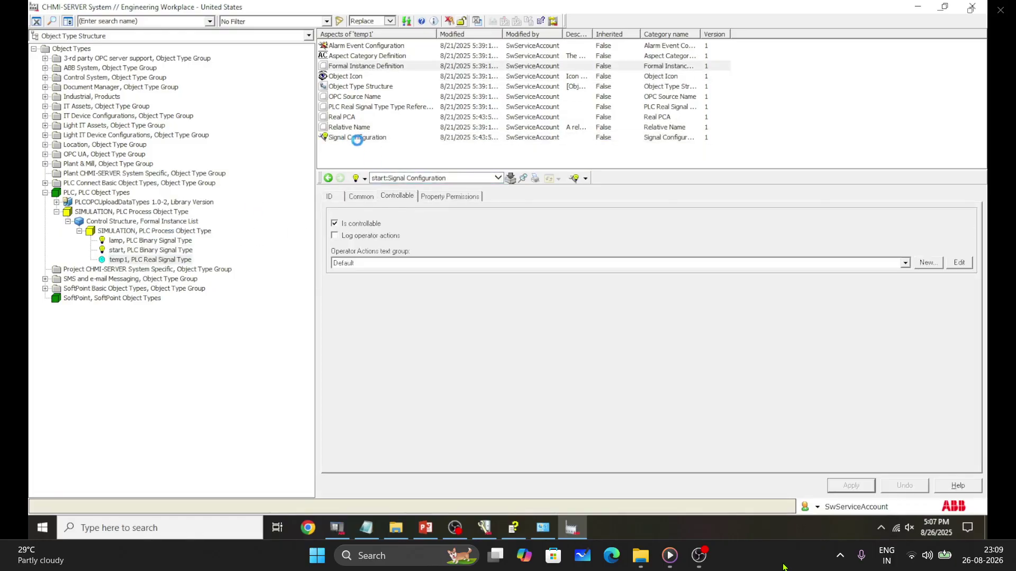
pyautogui.click(364, 138)
pyautogui.click(398, 196)
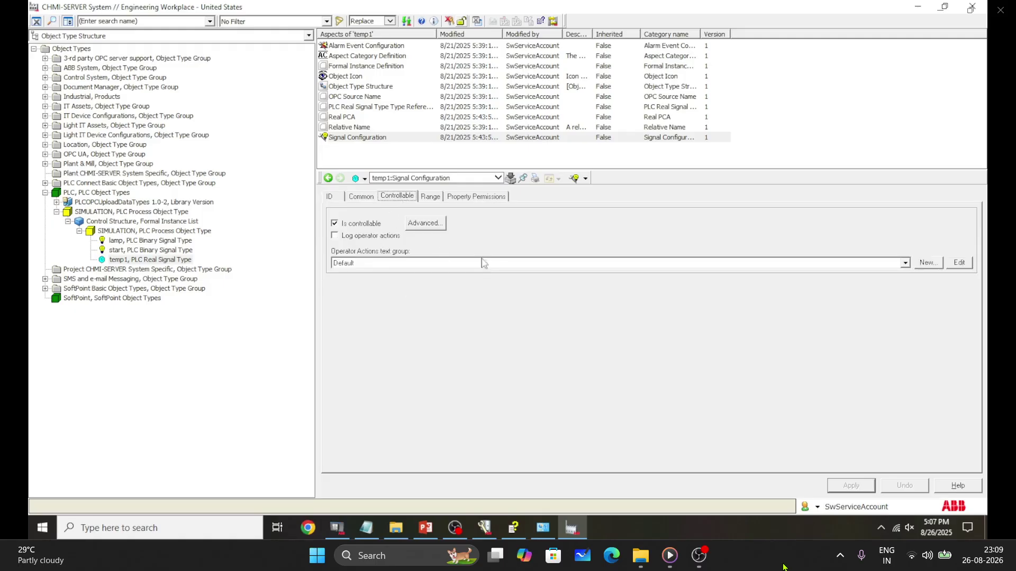
# Open the SIMULATION object type's Graphic Element1 for editing in the Process Graphics Editor and select the lamp indicator.
pyautogui.click(153, 232)
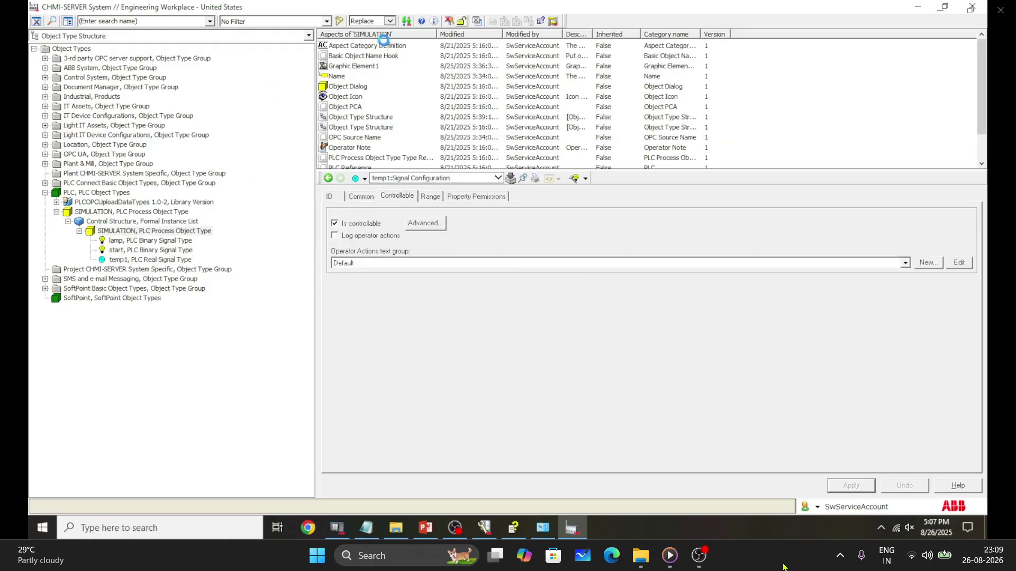
pyautogui.click(360, 65)
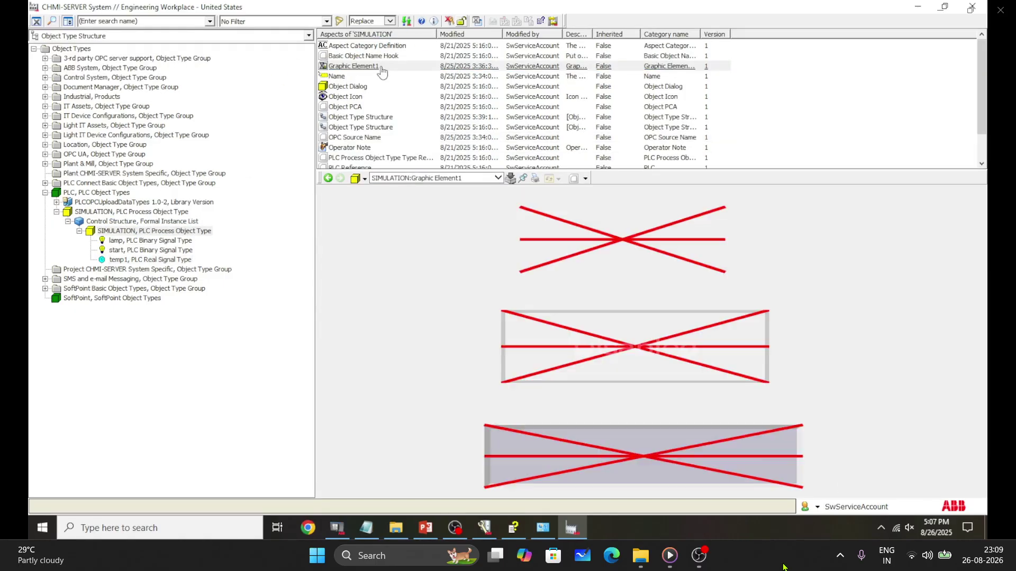
pyautogui.rightClick(405, 263)
pyautogui.click(439, 250)
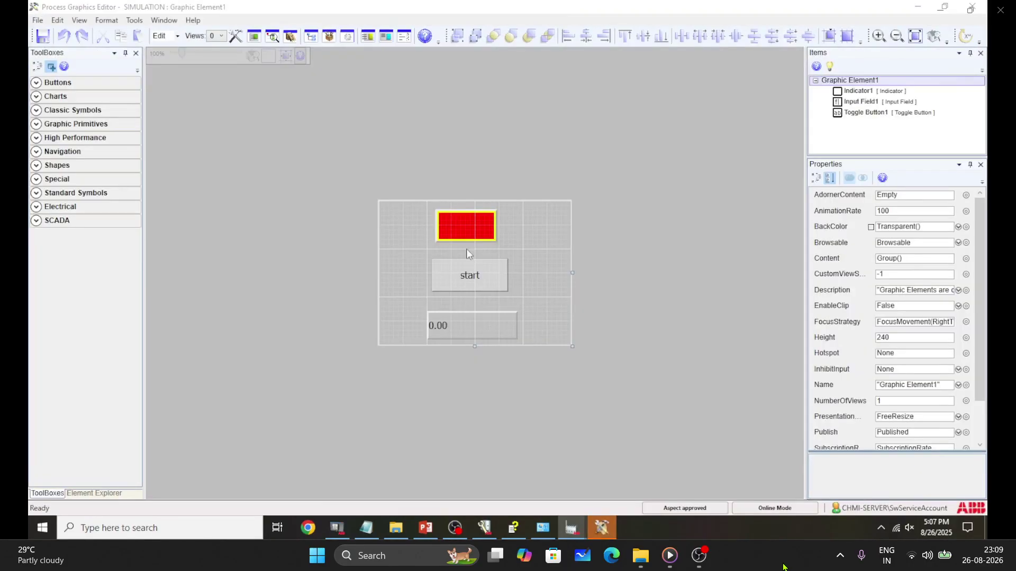
pyautogui.click(469, 239)
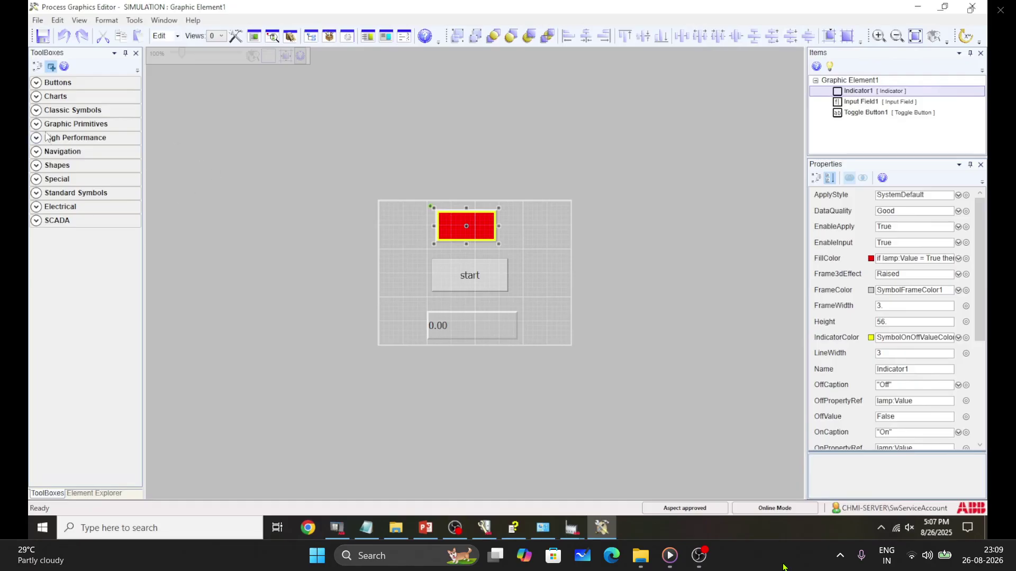
# Browse the Graphic Primitives and Buttons toolboxes and inspect the graphic's toggle button, input field and indicator items.
pyautogui.click(48, 124)
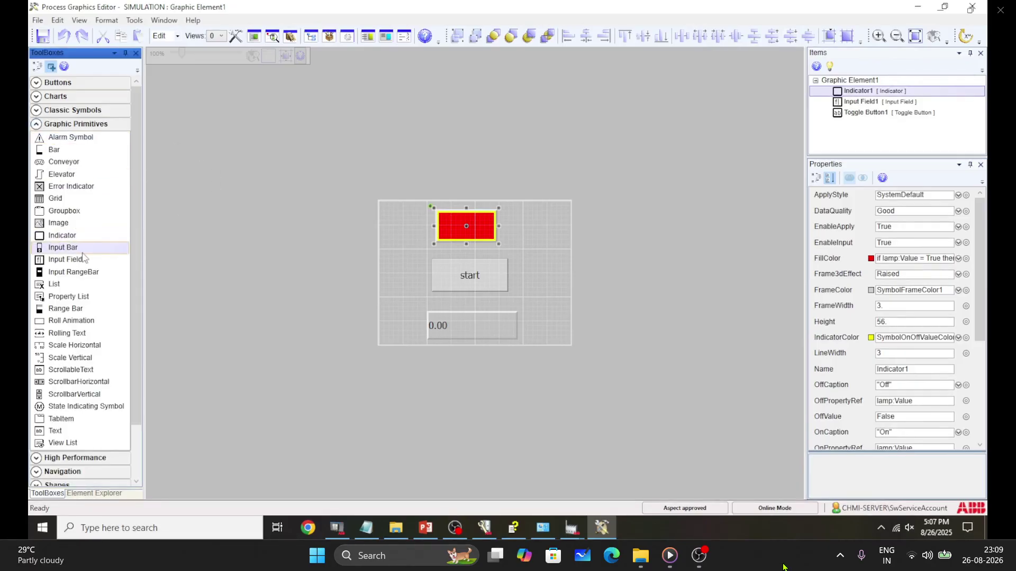
pyautogui.click(53, 83)
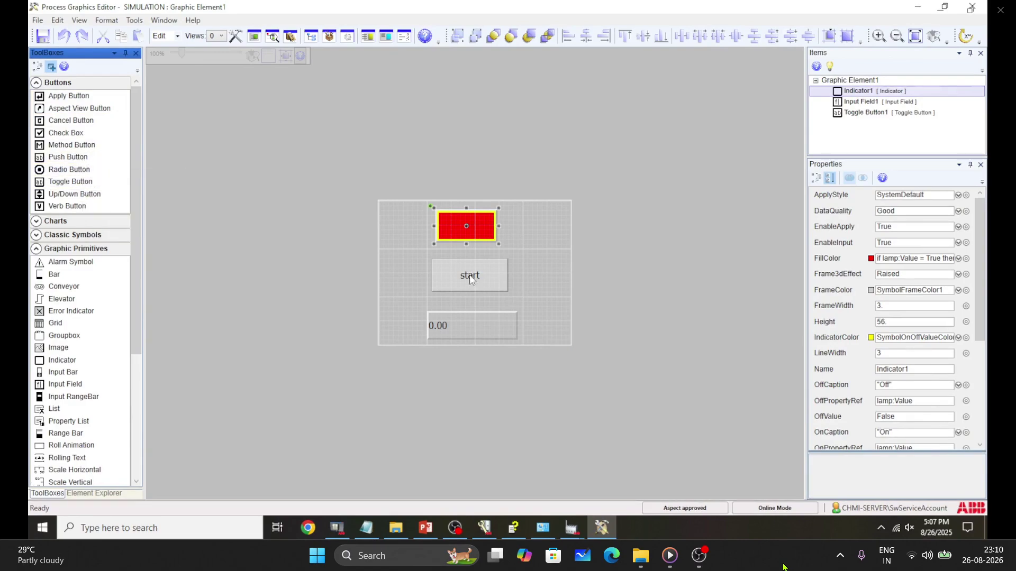
pyautogui.click(865, 112)
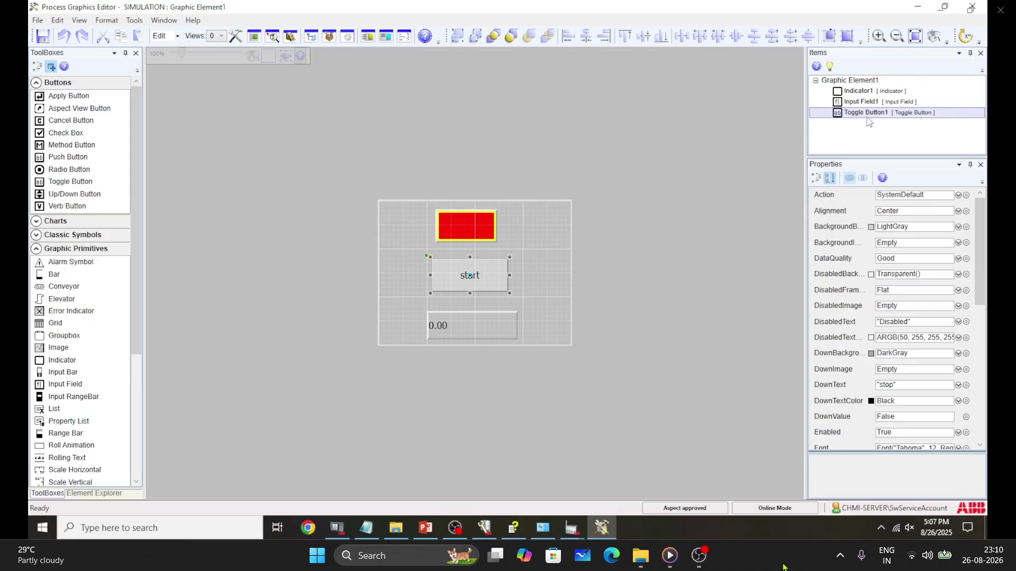
pyautogui.click(487, 326)
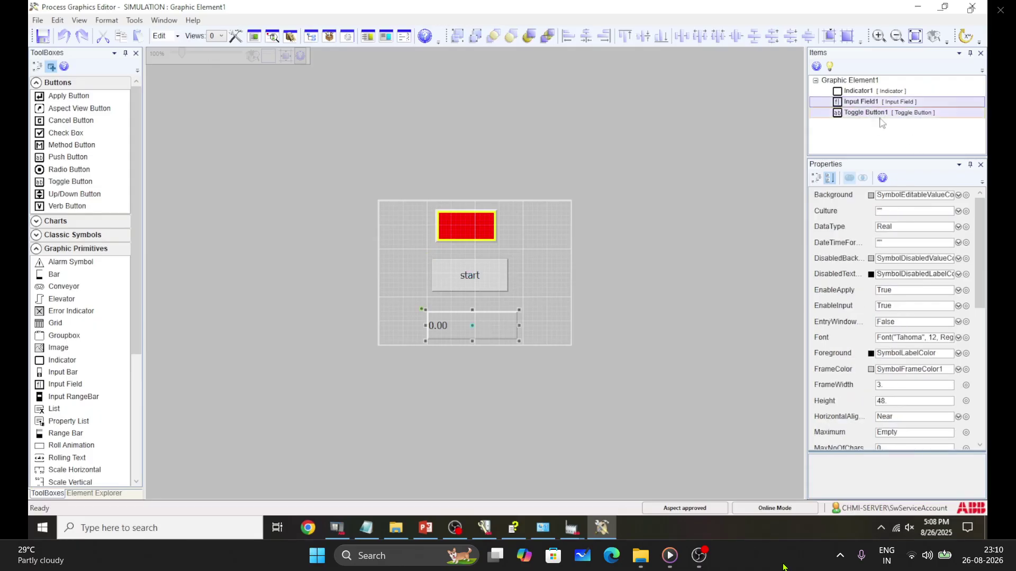
pyautogui.click(860, 92)
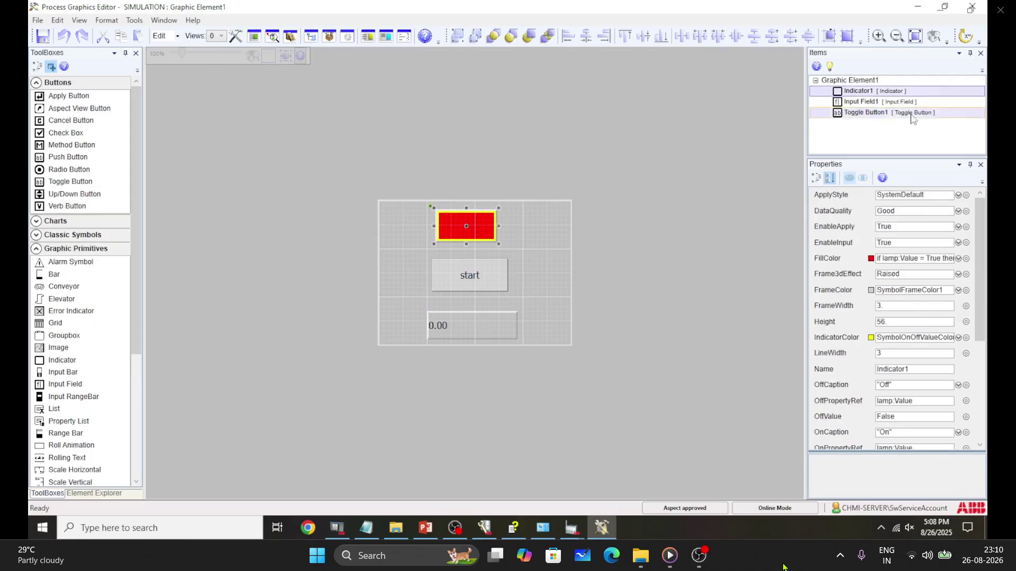
# Check the toggle button's Target expression against the SIMULATION start signal's Value and accept it as $'SIMULATION/start:Value'.
pyautogui.click(486, 284)
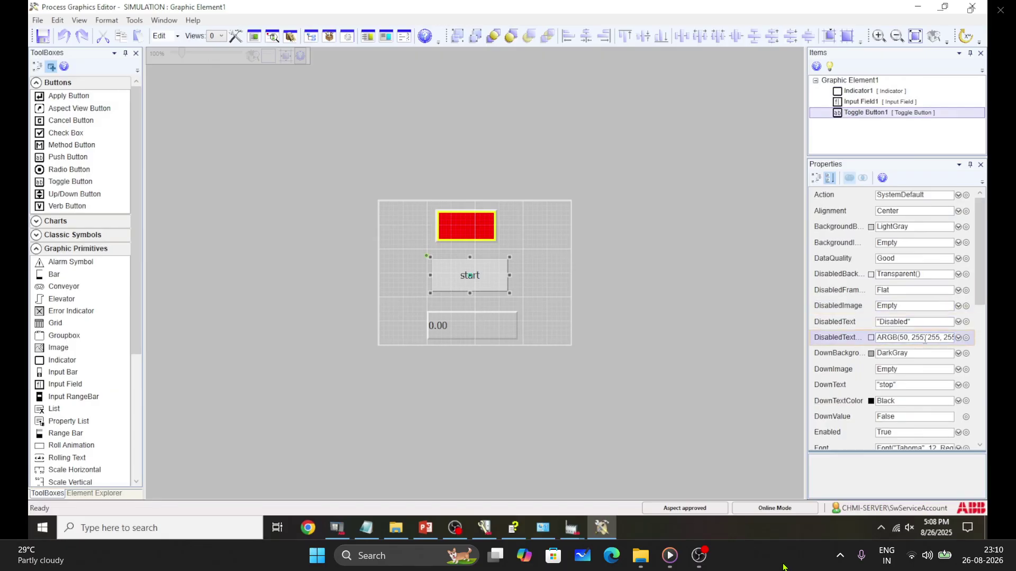
pyautogui.scroll(-5, 924, 342)
pyautogui.click(974, 355)
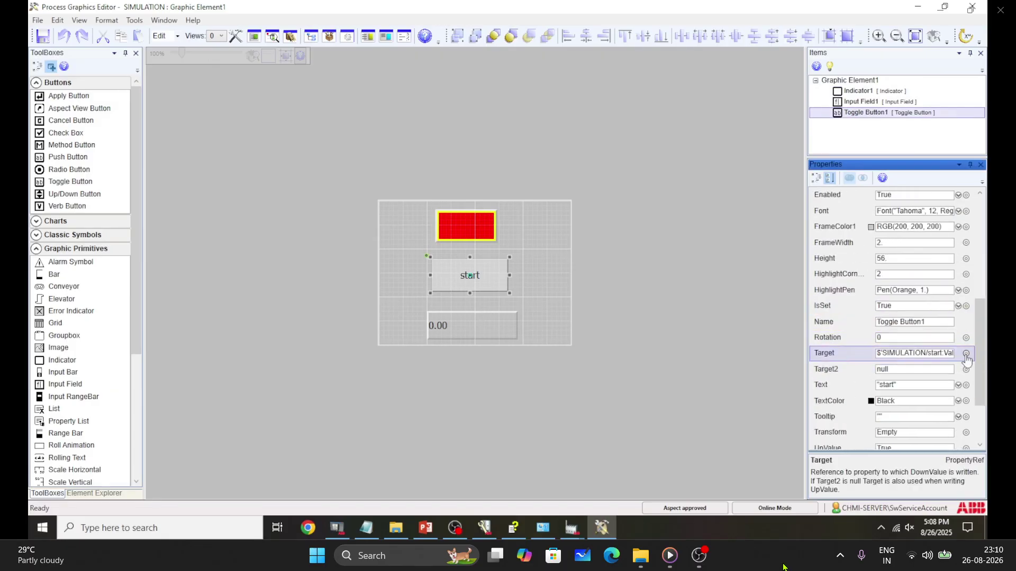
pyautogui.click(966, 353)
pyautogui.click(263, 248)
pyautogui.click(282, 133)
pyautogui.click(293, 144)
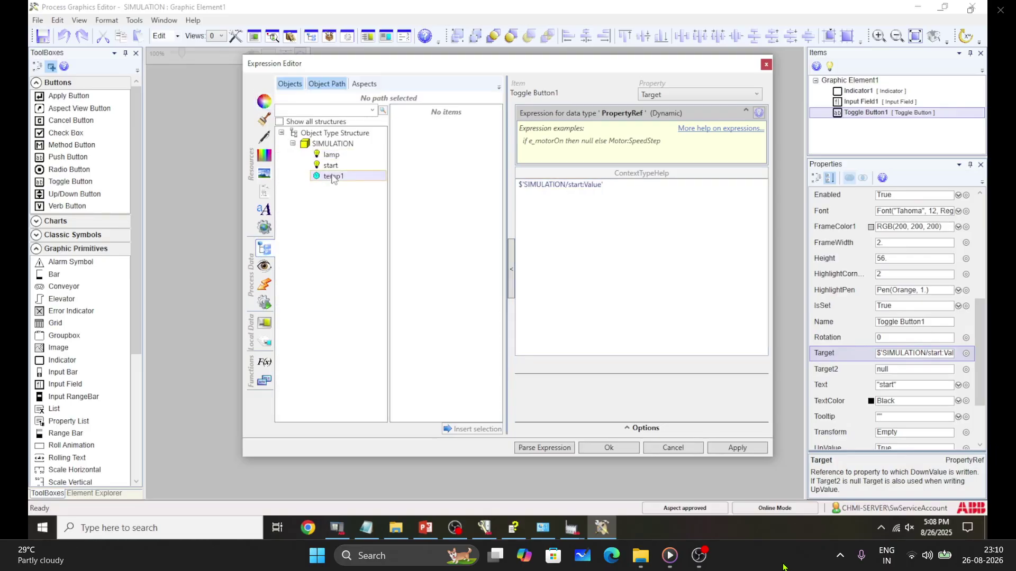
pyautogui.click(333, 176)
pyautogui.click(331, 166)
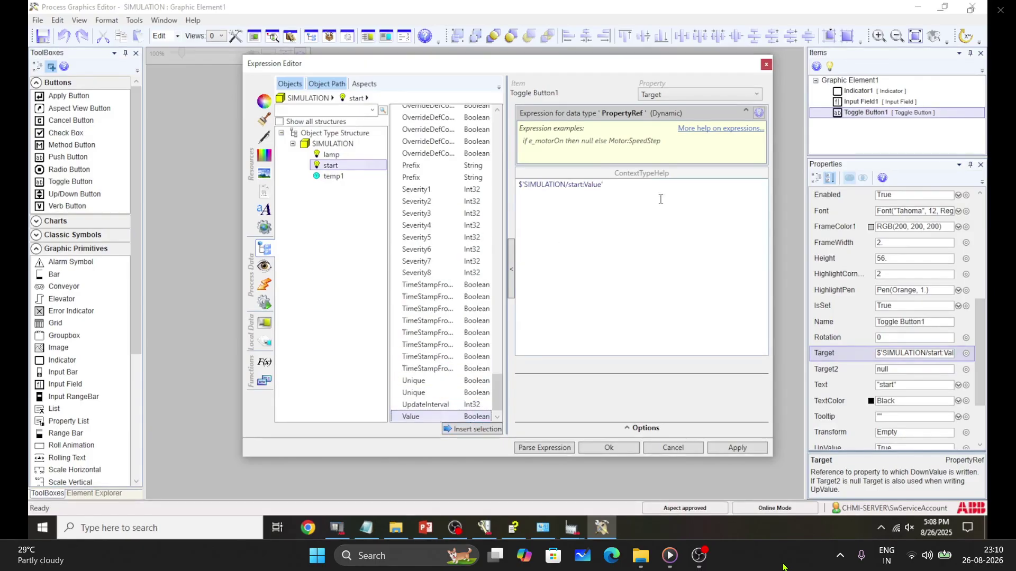
pyautogui.moveTo(637, 186); pyautogui.dragTo(450, 179)
pyautogui.click(634, 448)
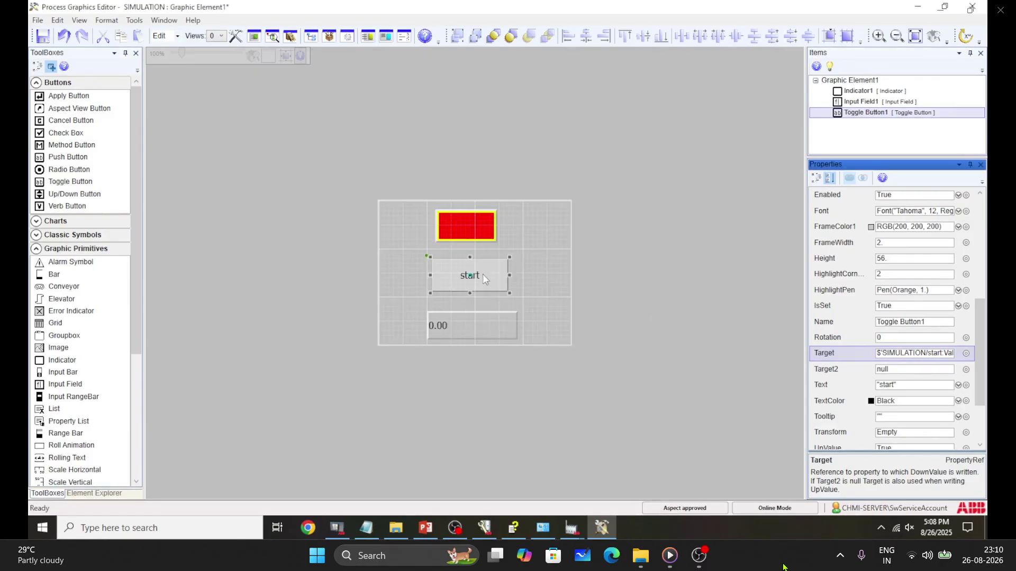
# Check the indicator's OffPropertyRef expression against the lamp signal's Value property and accept it as lamp:Value.
pyautogui.click(495, 236)
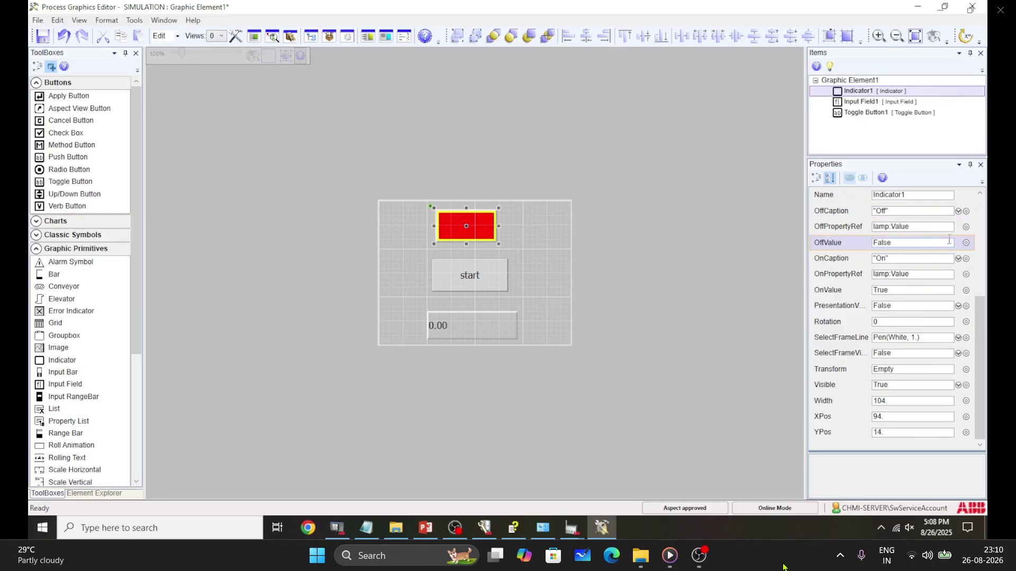
pyautogui.click(966, 226)
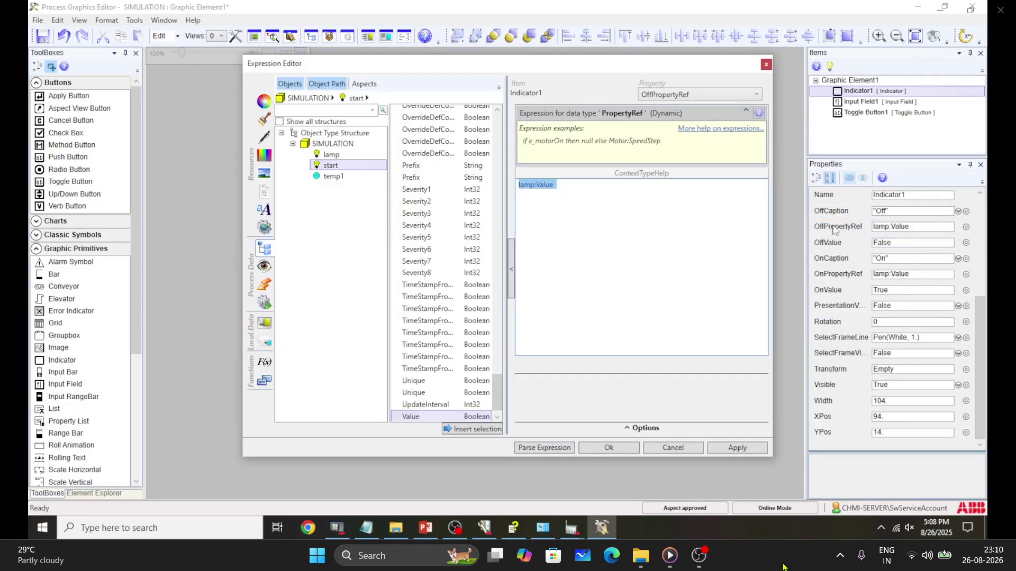
pyautogui.click(331, 154)
pyautogui.click(469, 405)
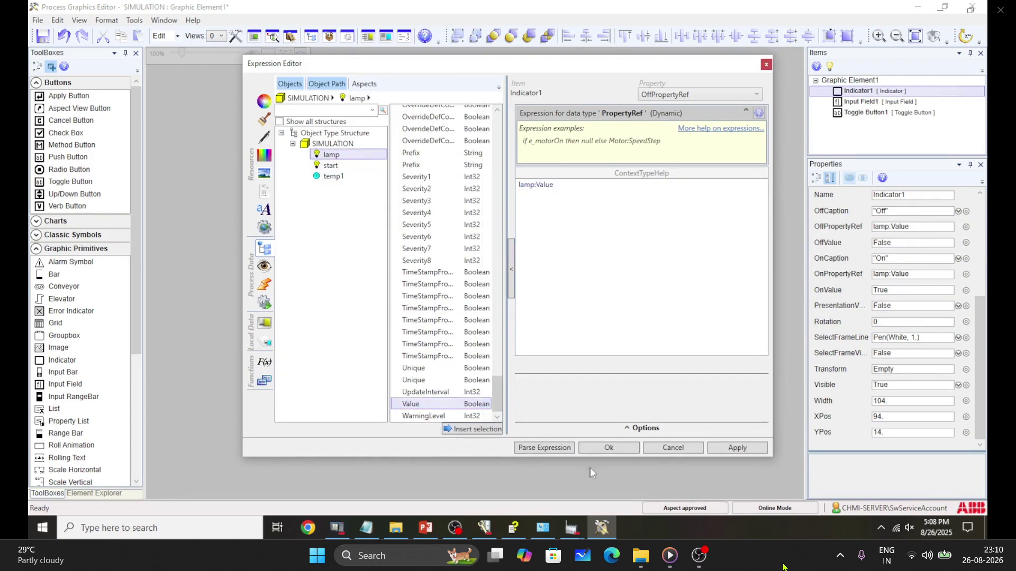
pyautogui.click(617, 450)
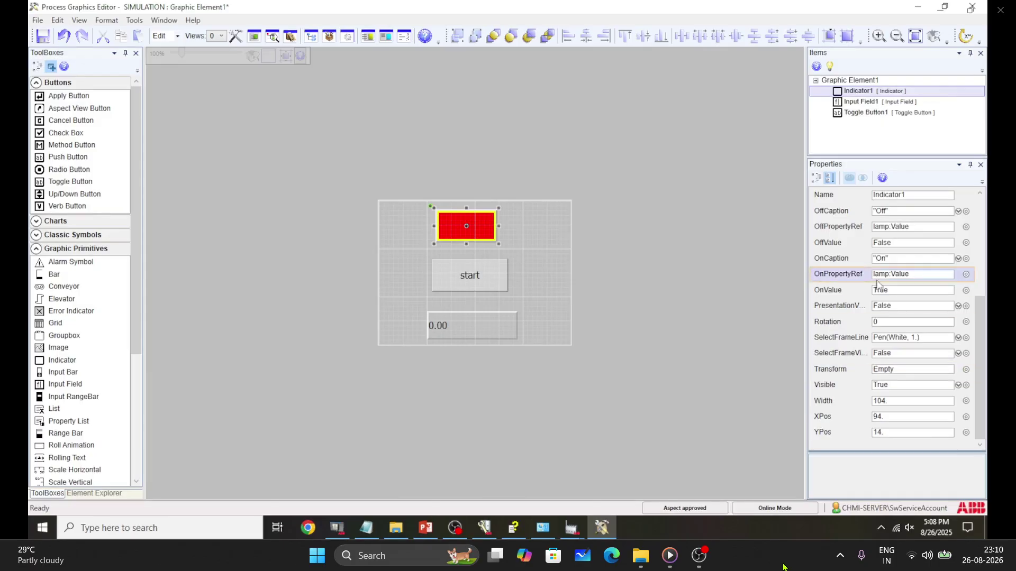
# Read the descriptions of the indicator's OffPropertyRef and OnPropertyRef properties.
pyautogui.scroll(1, 862, 238)
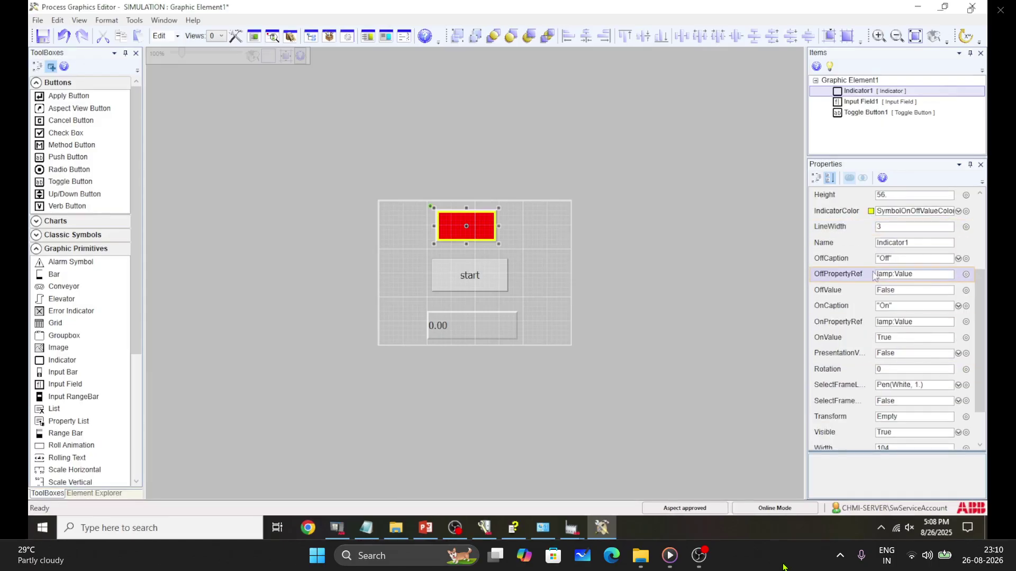
pyautogui.moveTo(840, 277)
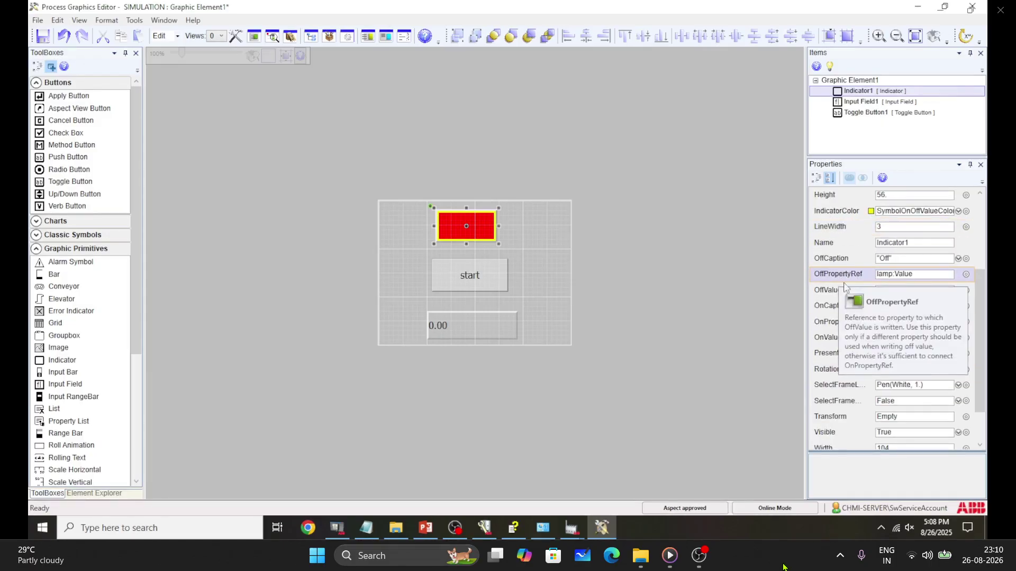
pyautogui.click(839, 322)
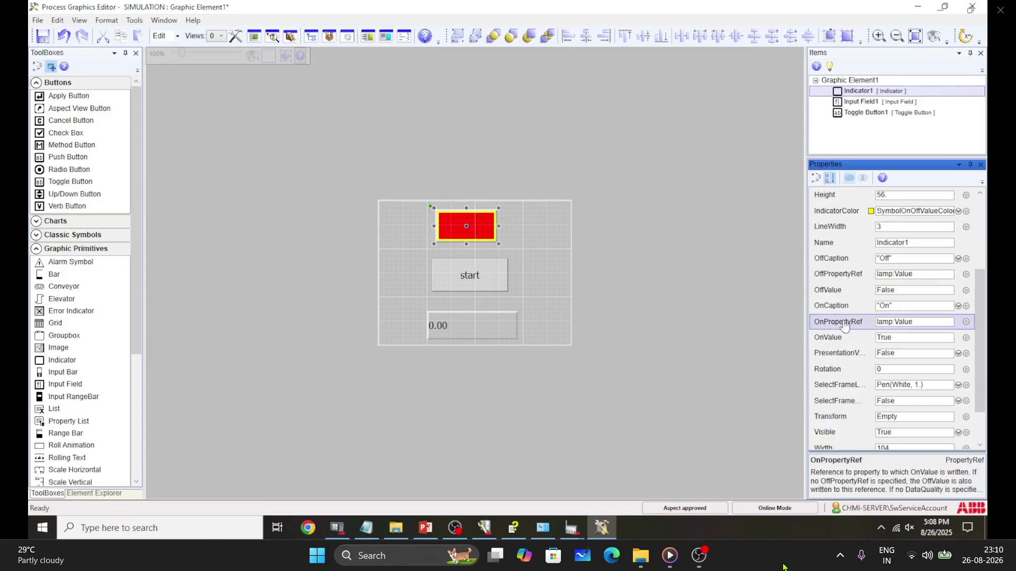
pyautogui.click(849, 281)
pyautogui.scroll(3, 852, 282)
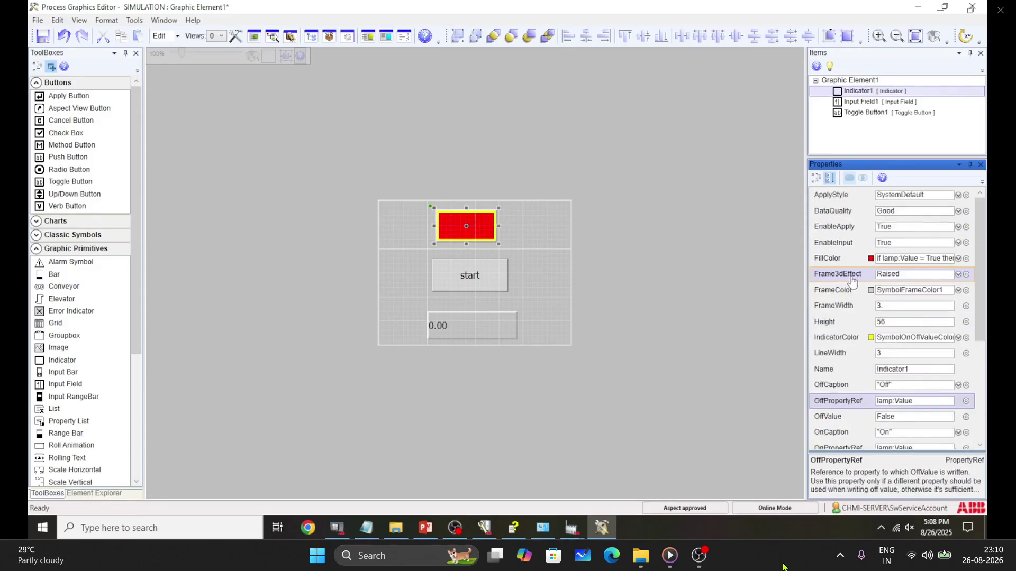
# Review the indicator's FillColor expression, Green when lamp:Value is True and otherwise Red, and accept it.
pyautogui.click(837, 259)
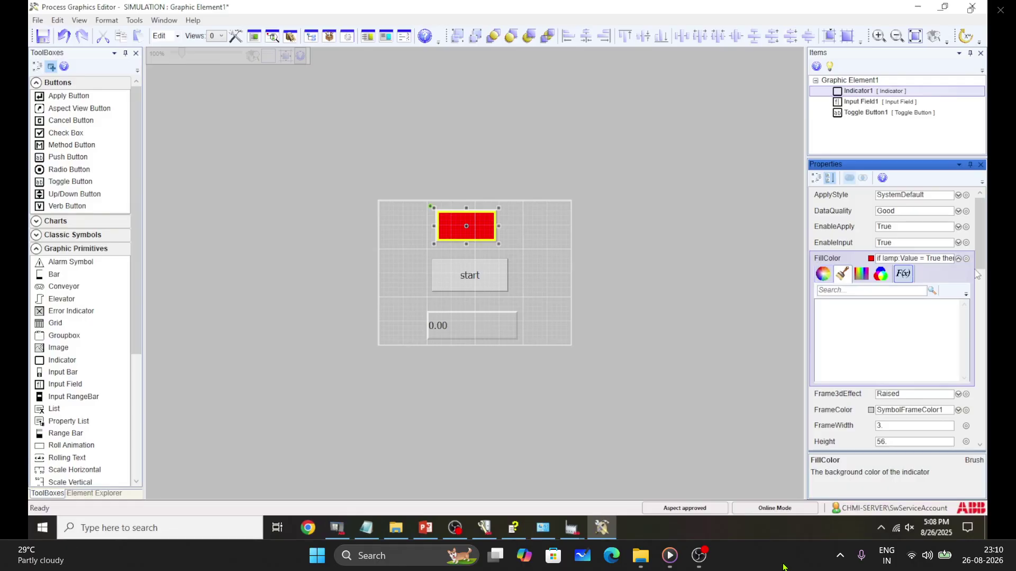
pyautogui.click(966, 258)
pyautogui.hotkey('ctrl', 'a')
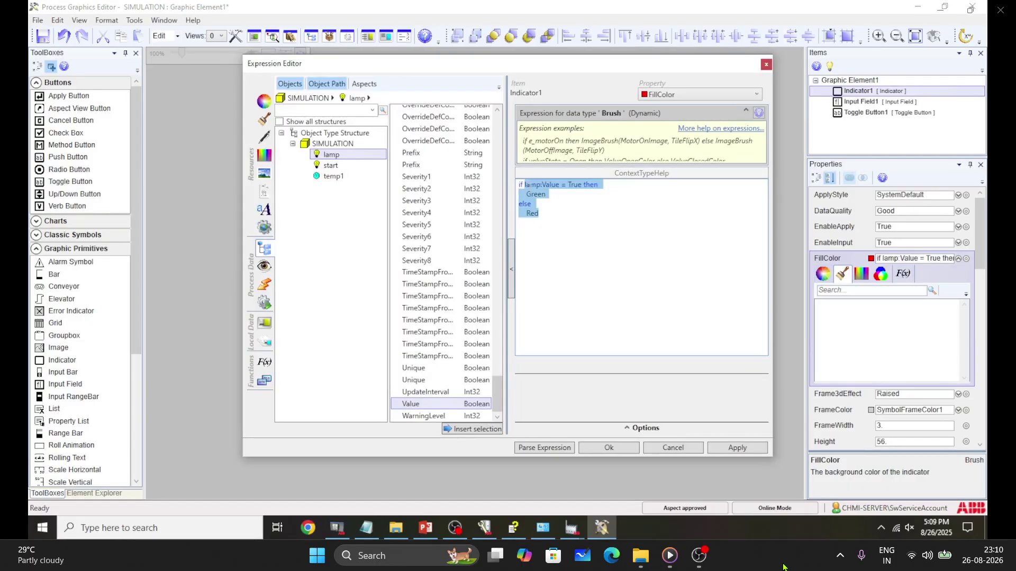
pyautogui.click(609, 448)
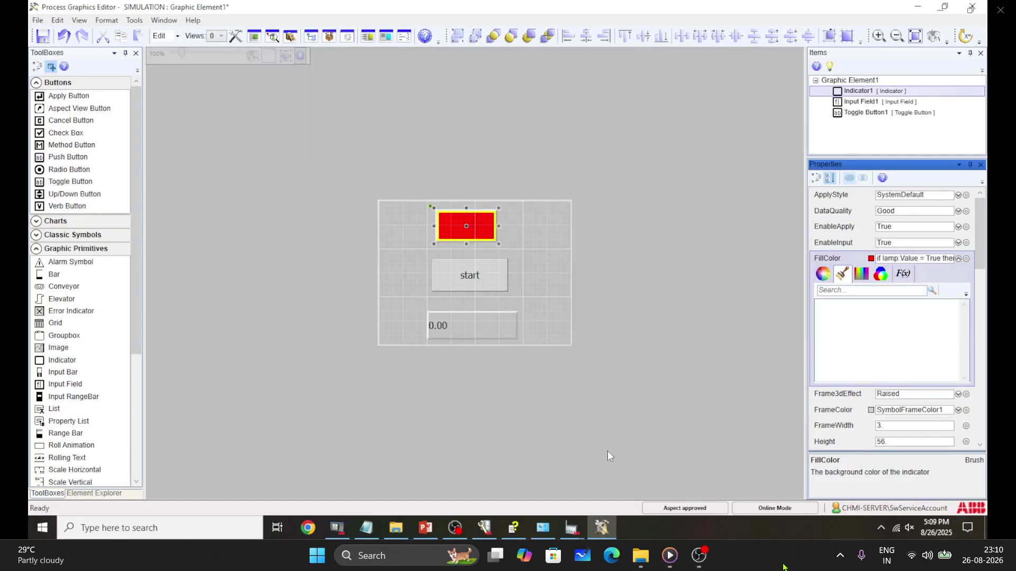
# Check the input field's PropertyReference expression against the temp1 signal's Value property and accept it as temp1:Value.
pyautogui.click(470, 337)
pyautogui.scroll(-5, 850, 380)
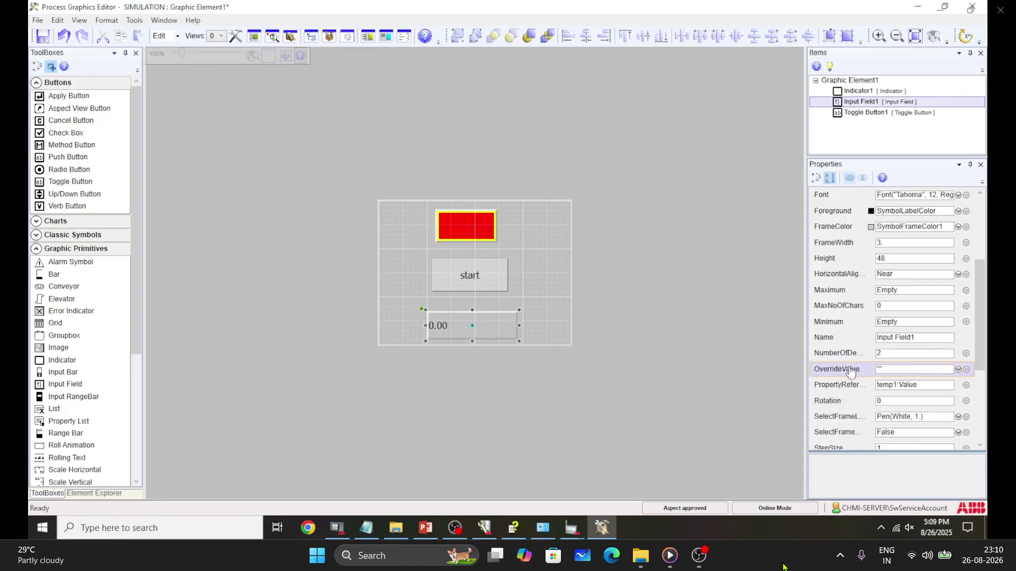
pyautogui.scroll(-1, 846, 376)
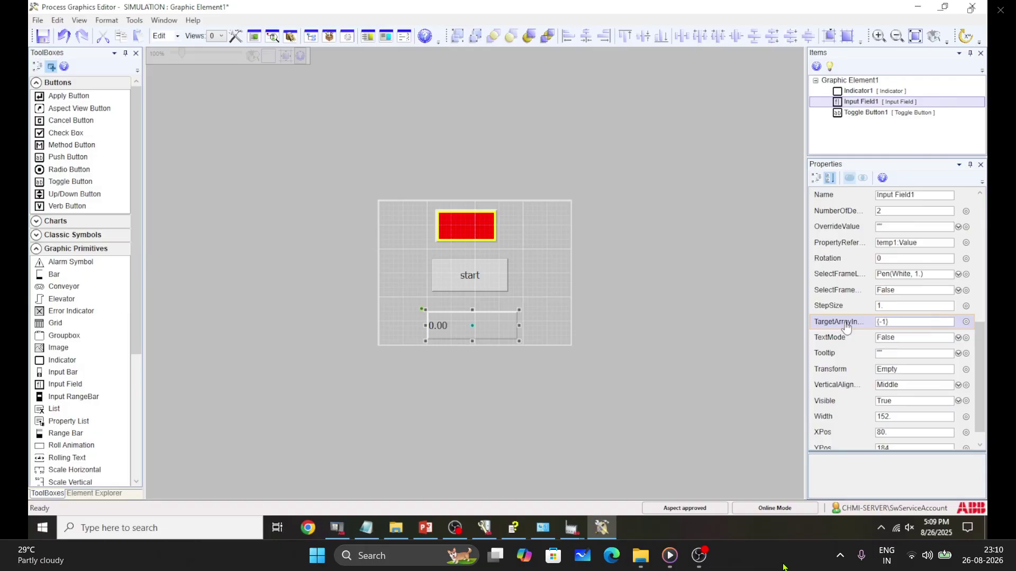
pyautogui.scroll(2, 846, 327)
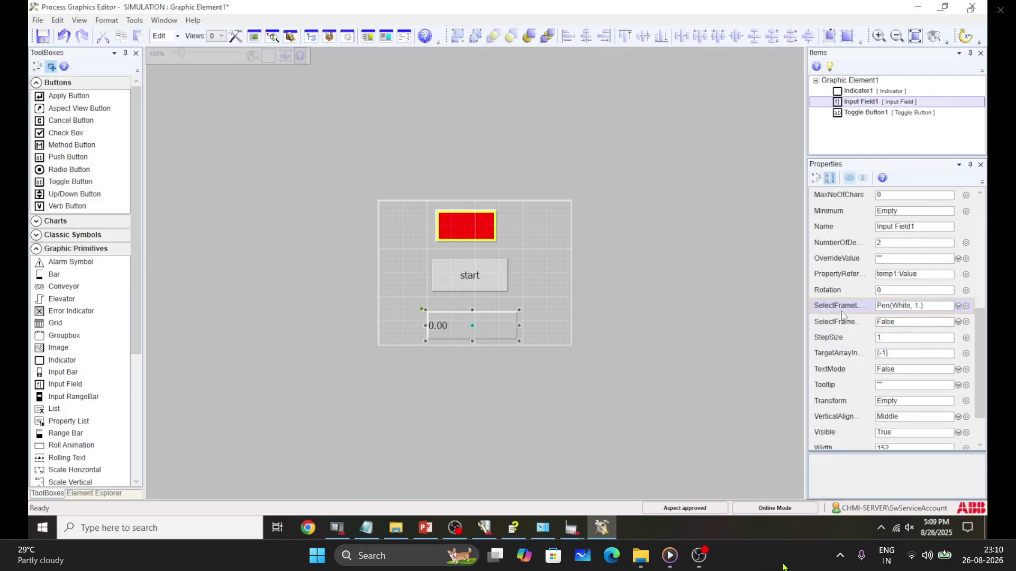
pyautogui.click(930, 280)
pyautogui.click(966, 277)
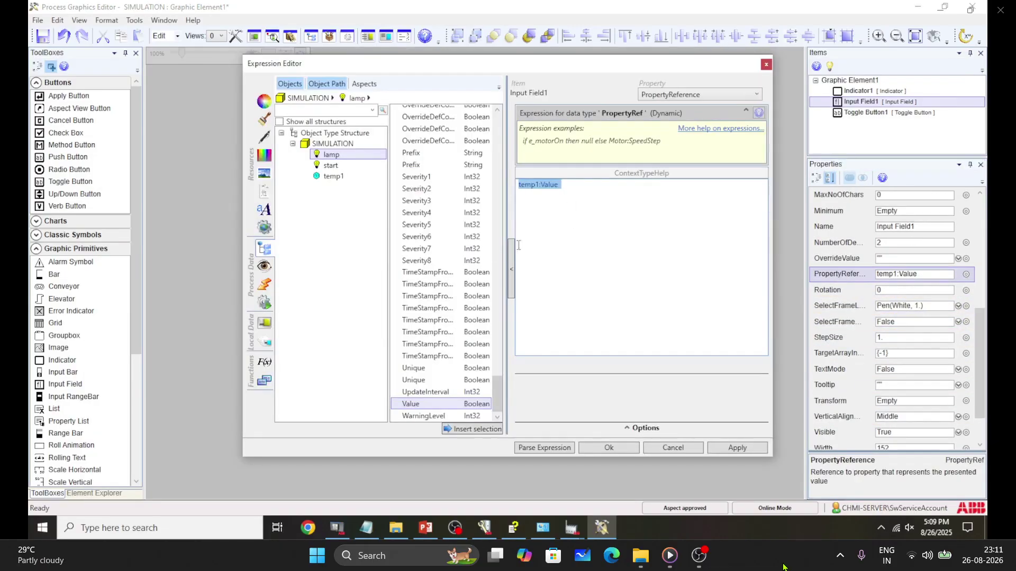
pyautogui.click(415, 404)
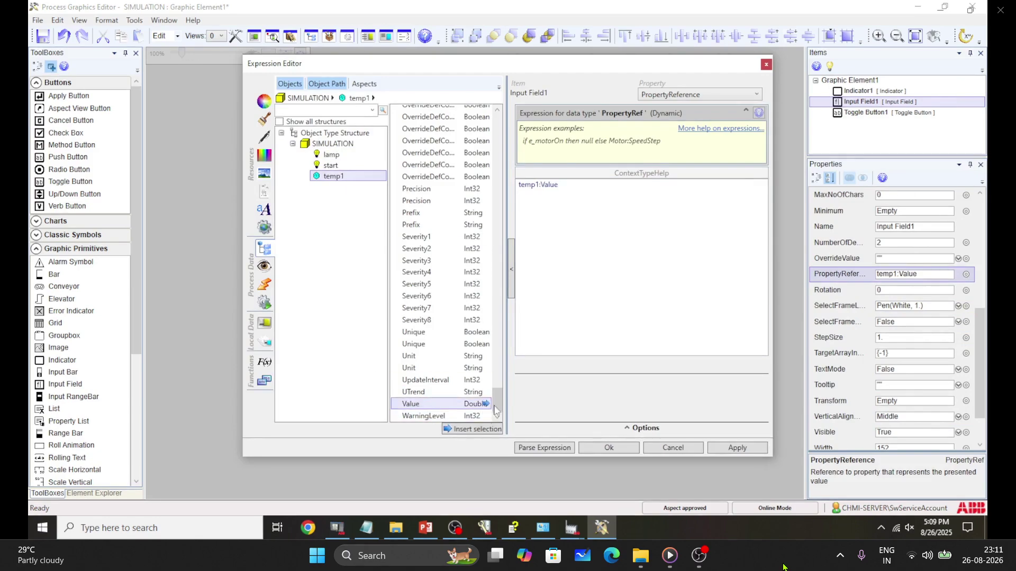
pyautogui.click(609, 448)
# Save and close Graphic Element1, and switch the Engineering Workplace to the Control Structure.
pyautogui.click(41, 37)
pyautogui.click(972, 6)
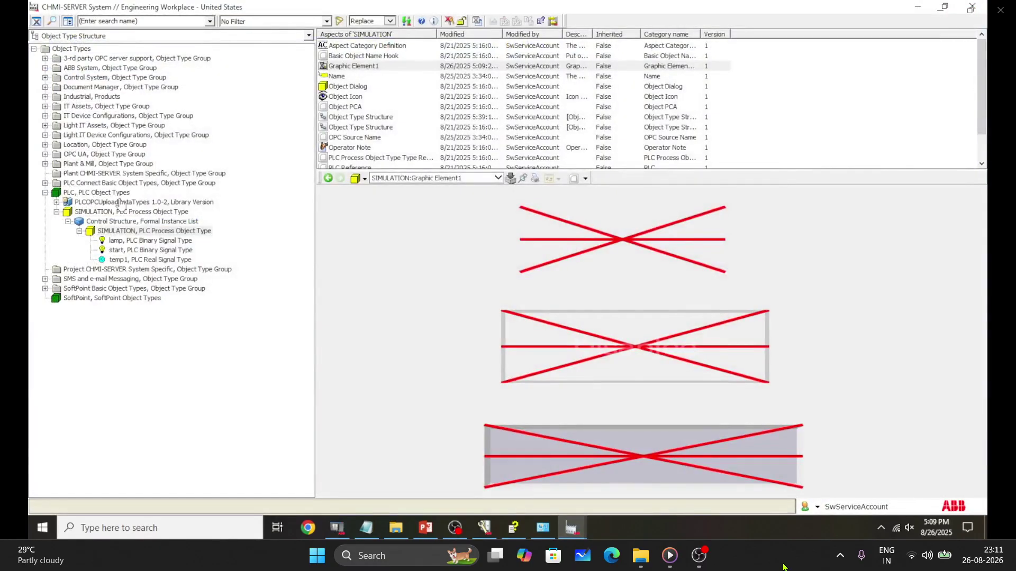
pyautogui.click(82, 37)
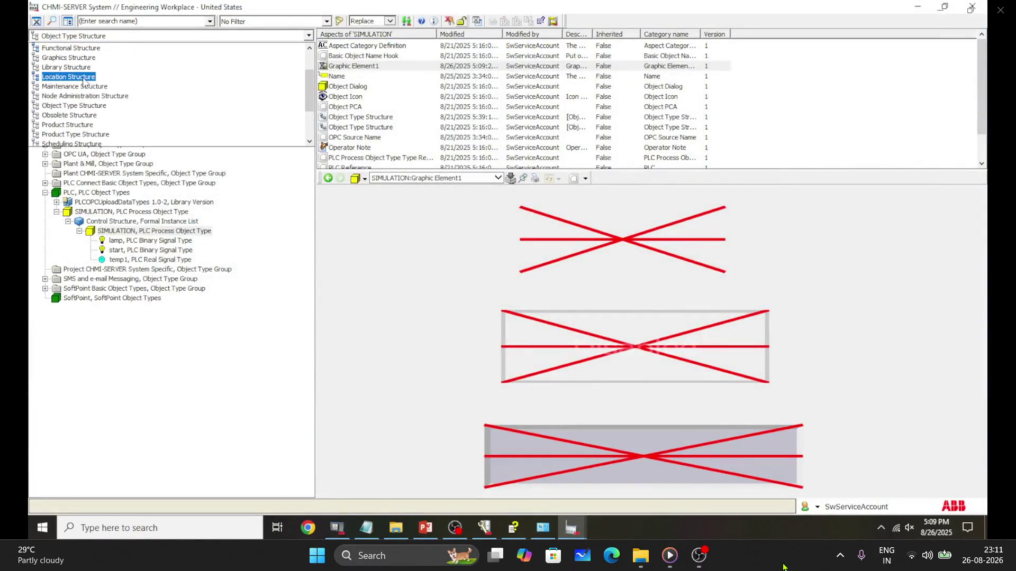
pyautogui.scroll(-2, 95, 104)
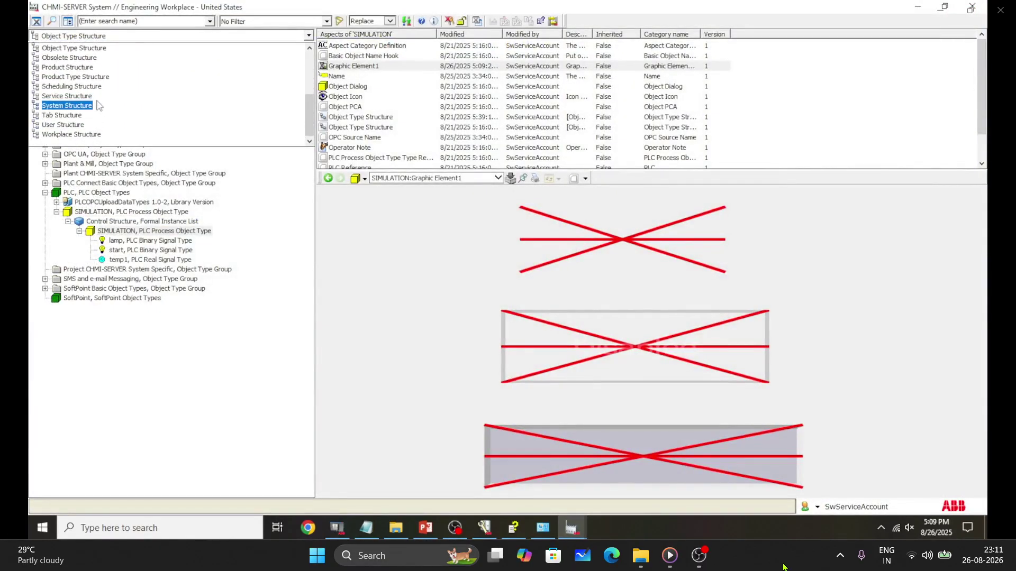
pyautogui.scroll(3, 100, 106)
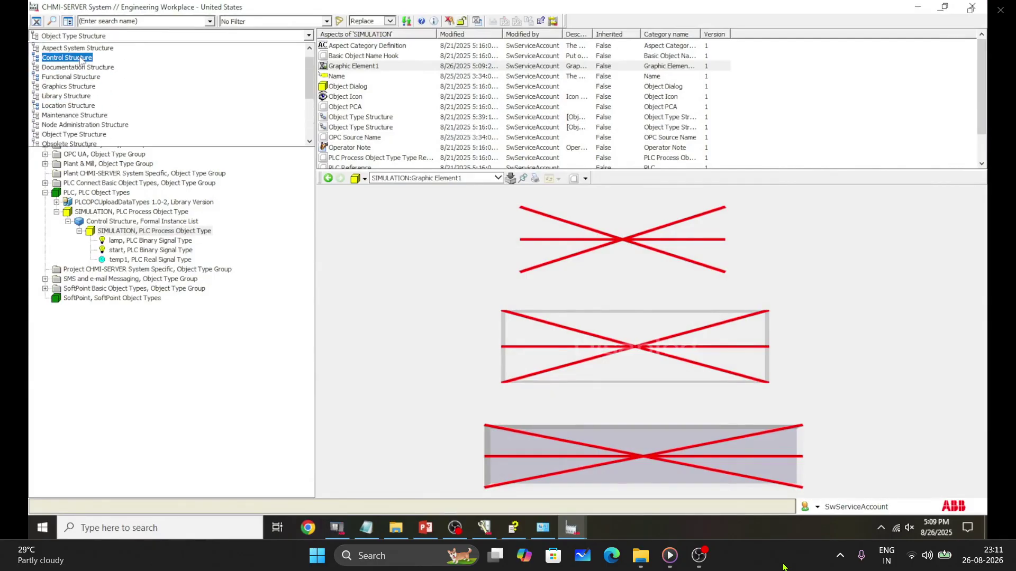
pyautogui.click(79, 58)
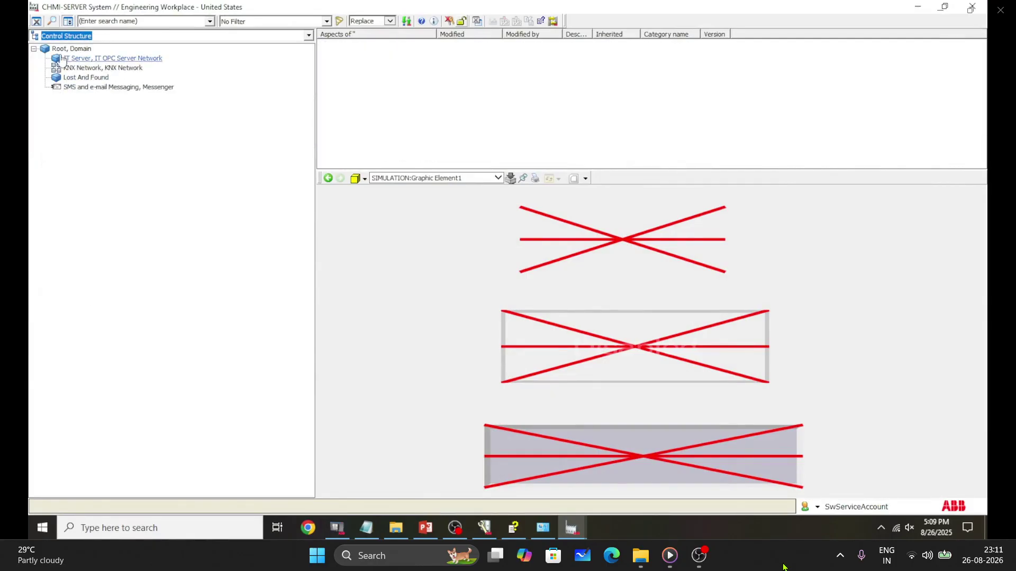
# Create a PLC Generic Control Network object named DCS800M under the Root domain.
pyautogui.rightClick(63, 54)
pyautogui.click(101, 90)
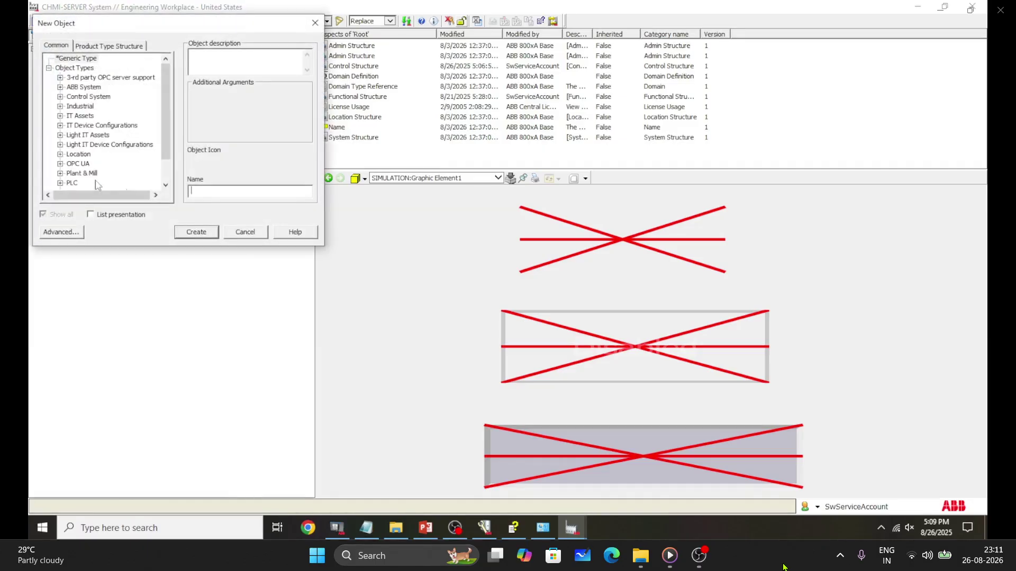
pyautogui.click(90, 215)
pyautogui.click(91, 189)
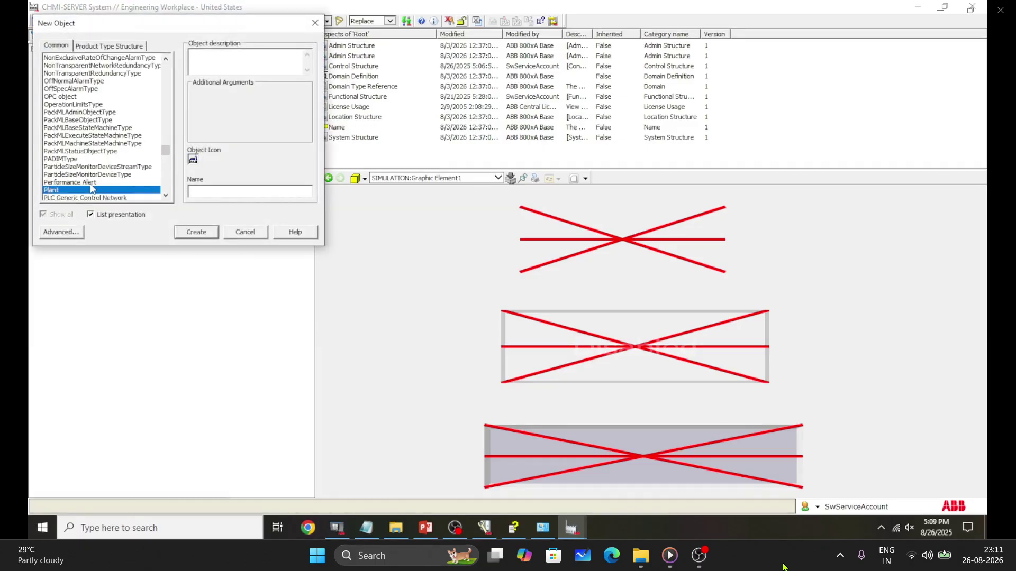
pyautogui.scroll(-1, 109, 180)
pyautogui.click(116, 175)
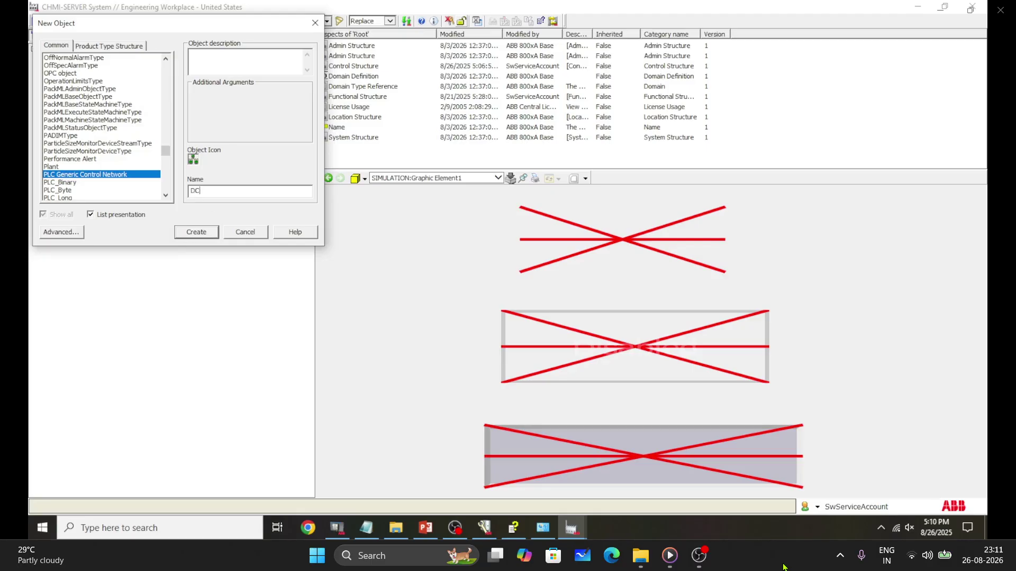
pyautogui.write('M')
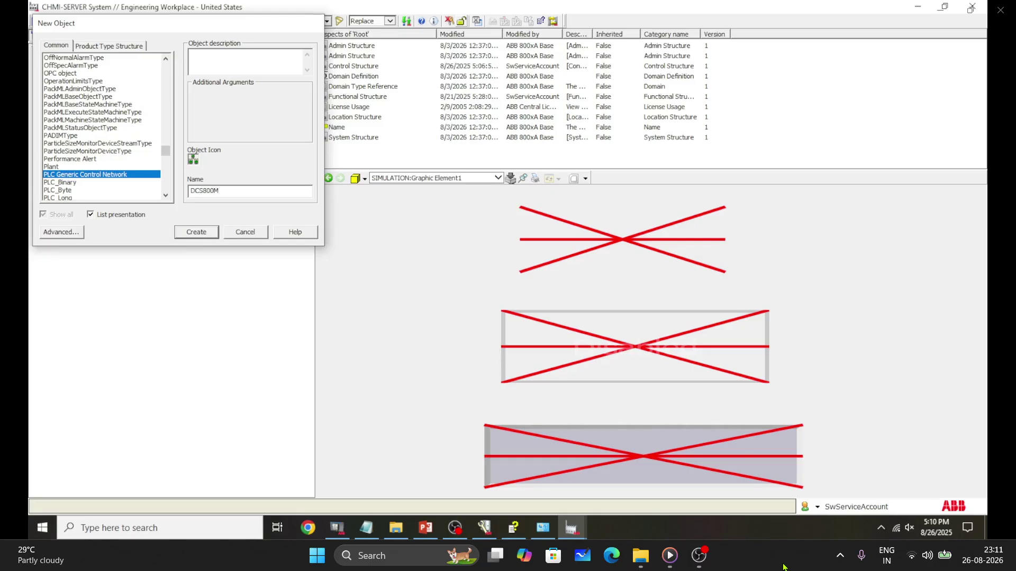
pyautogui.press('Return')
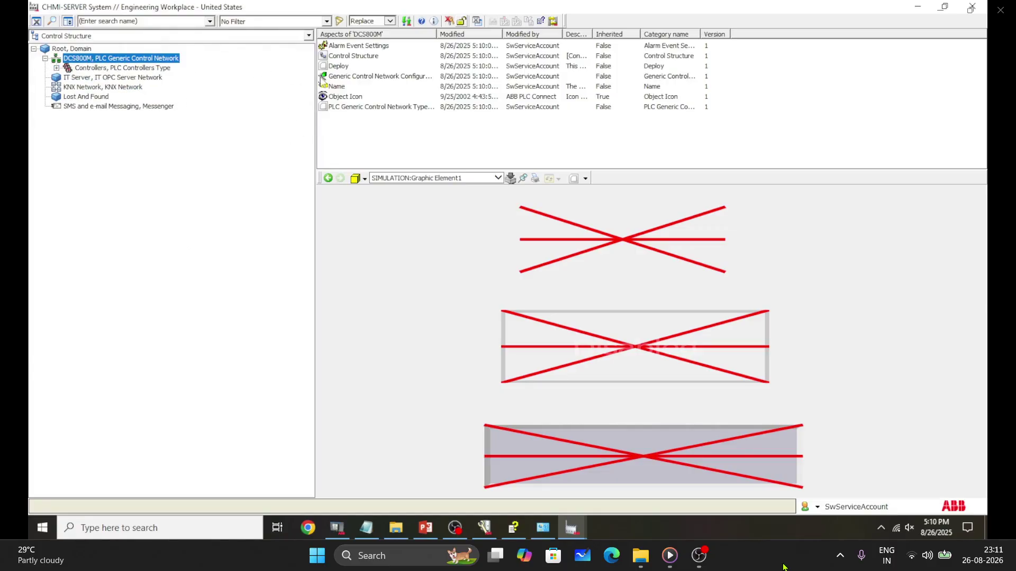
# Configure DCS800M's server settings and its alarm and event settings with CHMI-SERVER as the connectivity server node.
pyautogui.click(357, 77)
pyautogui.click(957, 321)
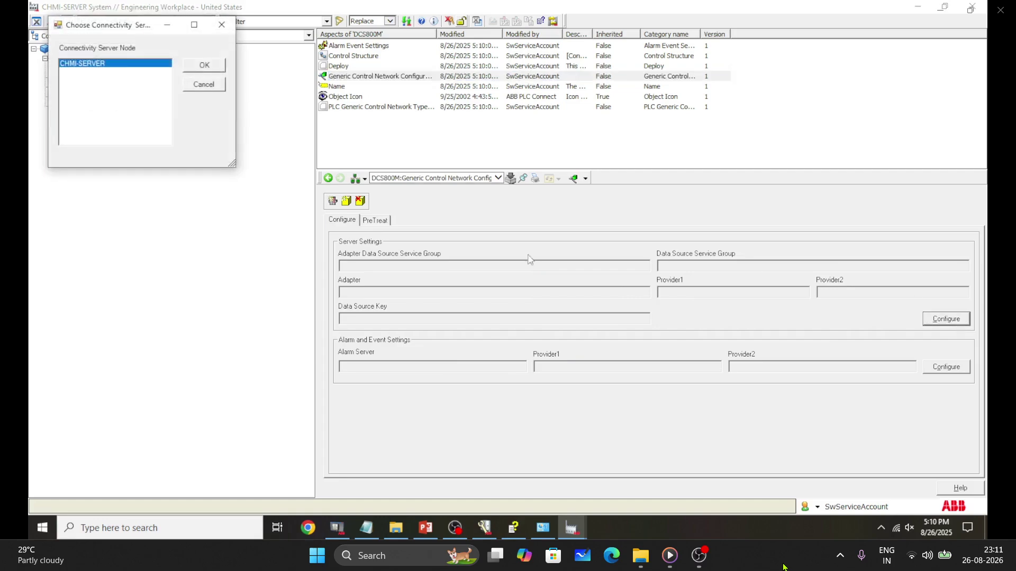
pyautogui.click(204, 65)
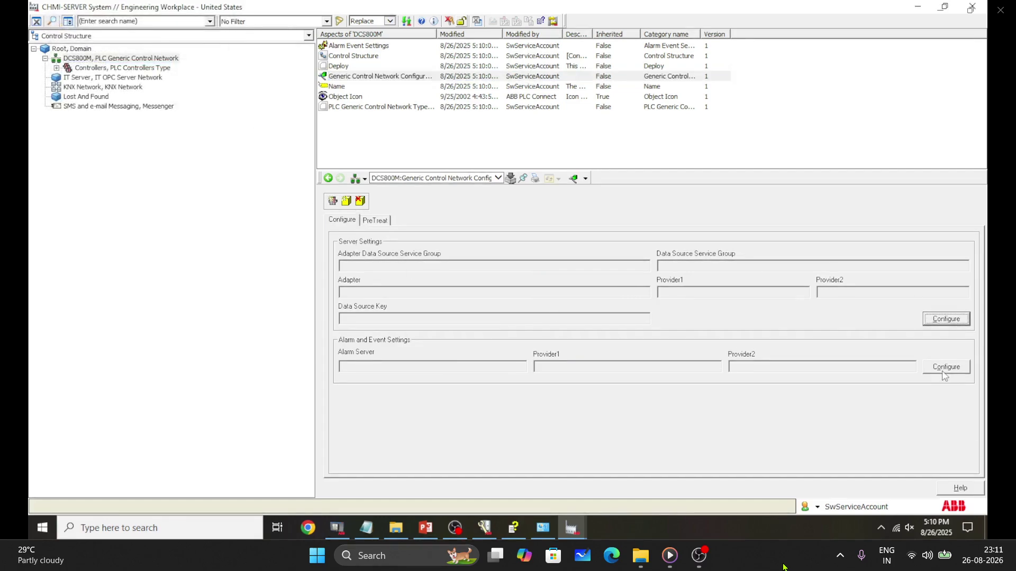
pyautogui.click(548, 306)
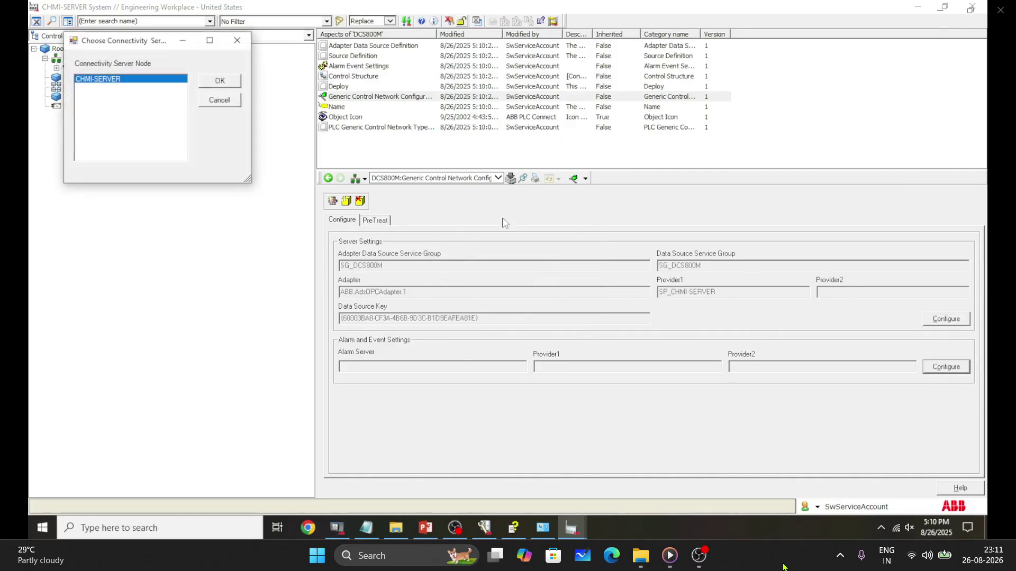
pyautogui.click(217, 81)
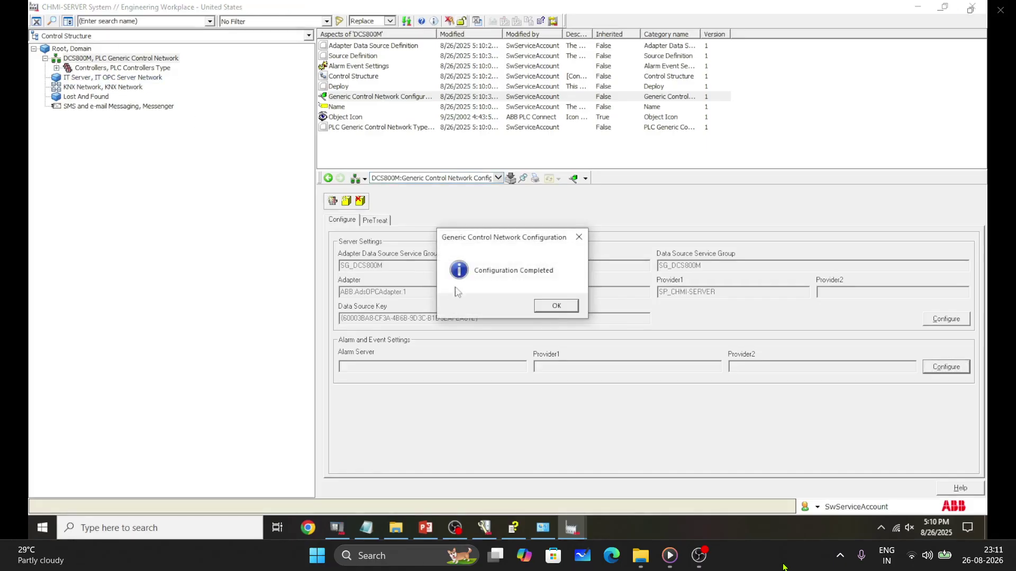
pyautogui.click(552, 307)
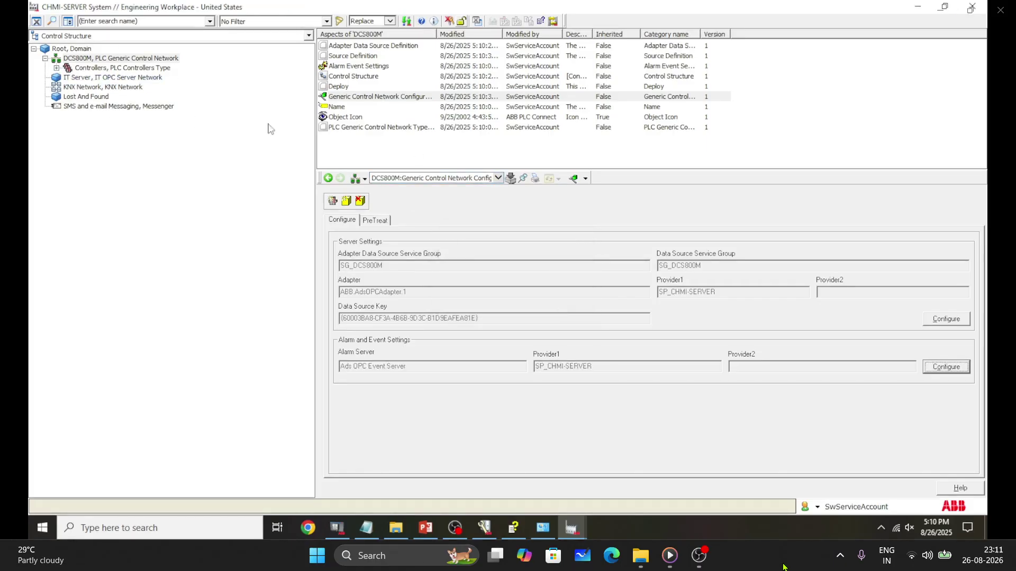
# Launch OPC Server for AC 800M, bring its configuration panel into view and dismiss the license notice.
pyautogui.click(215, 531)
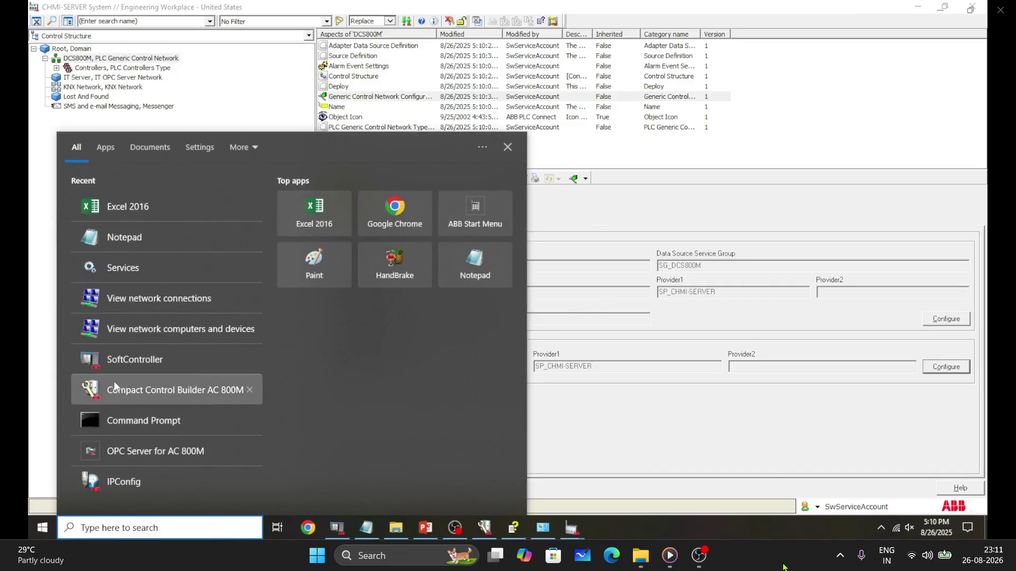
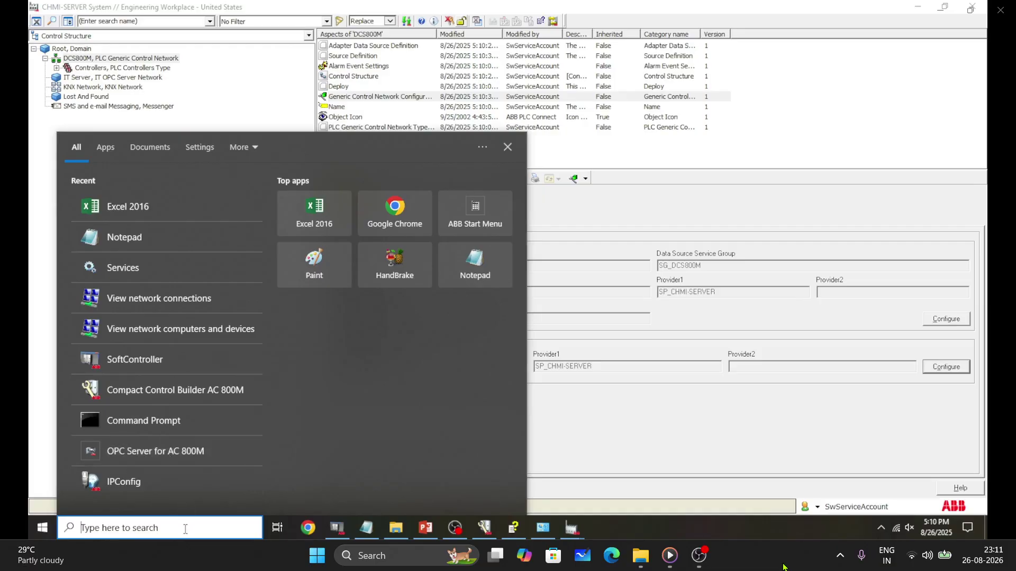
pyautogui.write('OPC')
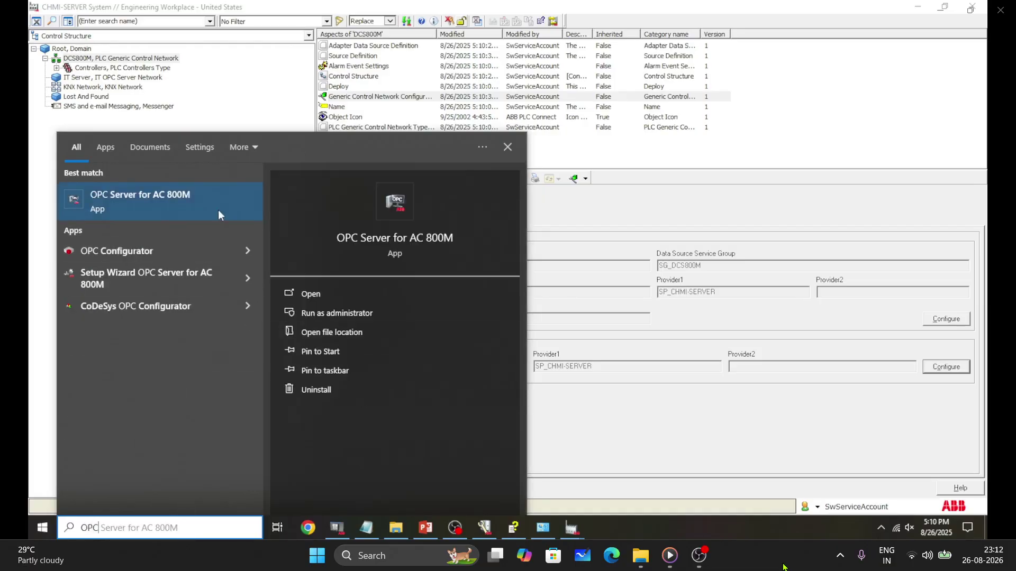
pyautogui.click(182, 205)
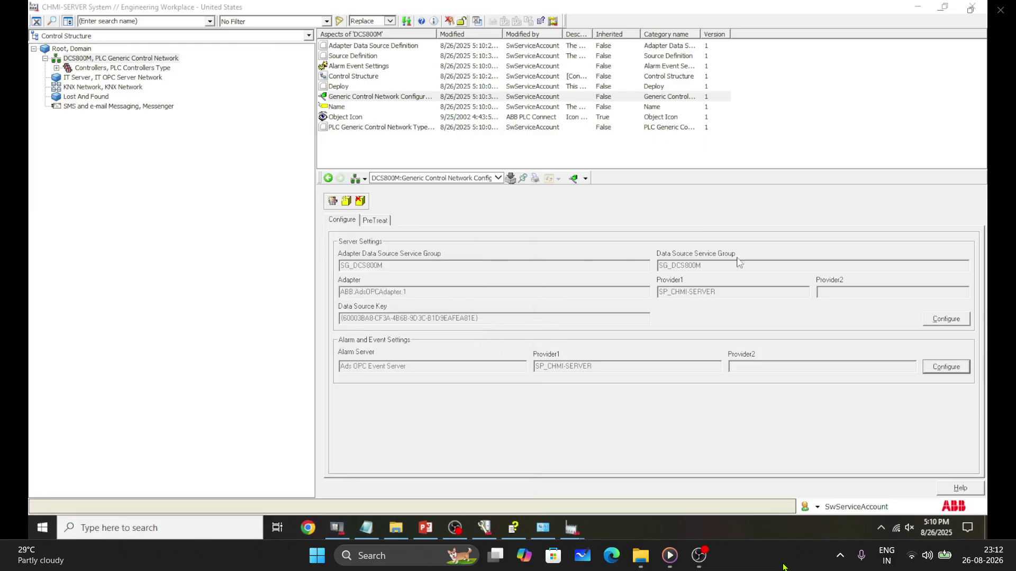
pyautogui.moveTo(572, 525)
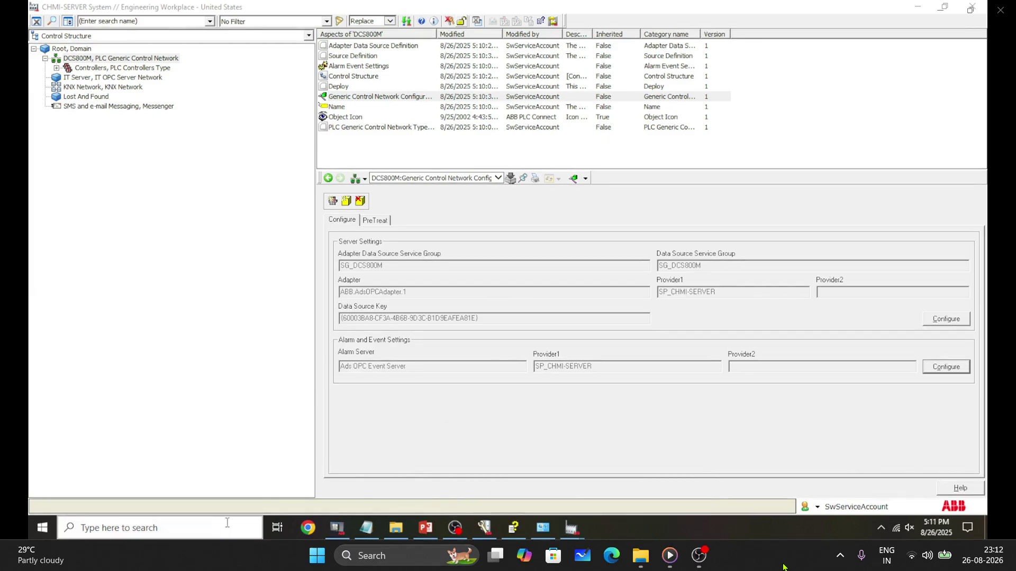
pyautogui.click(918, 7)
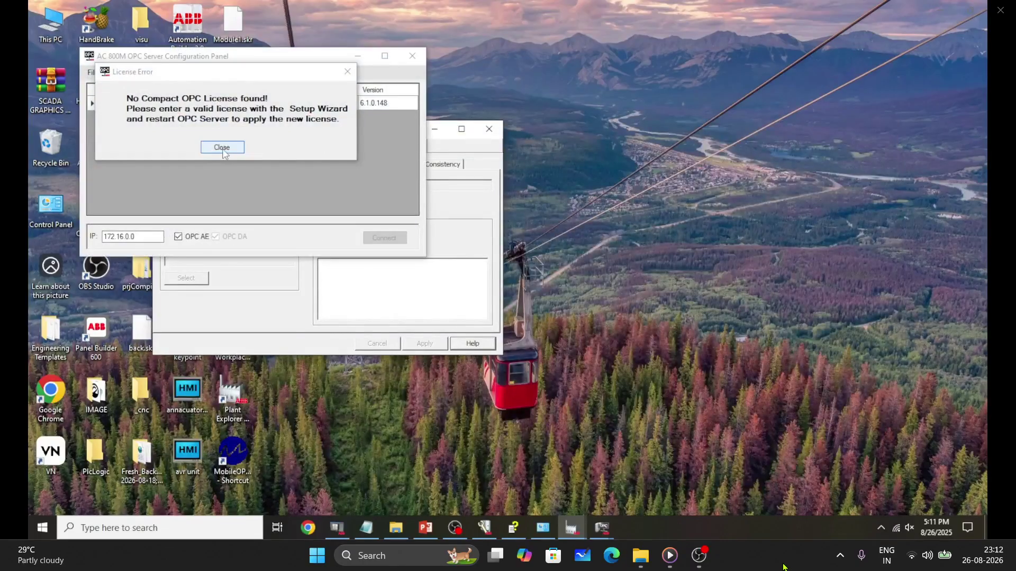
pyautogui.click(223, 148)
# Disconnect the Soft Controller 192.168.1.50:2 from the OPC server and confirm the disconnection.
pyautogui.click(211, 103)
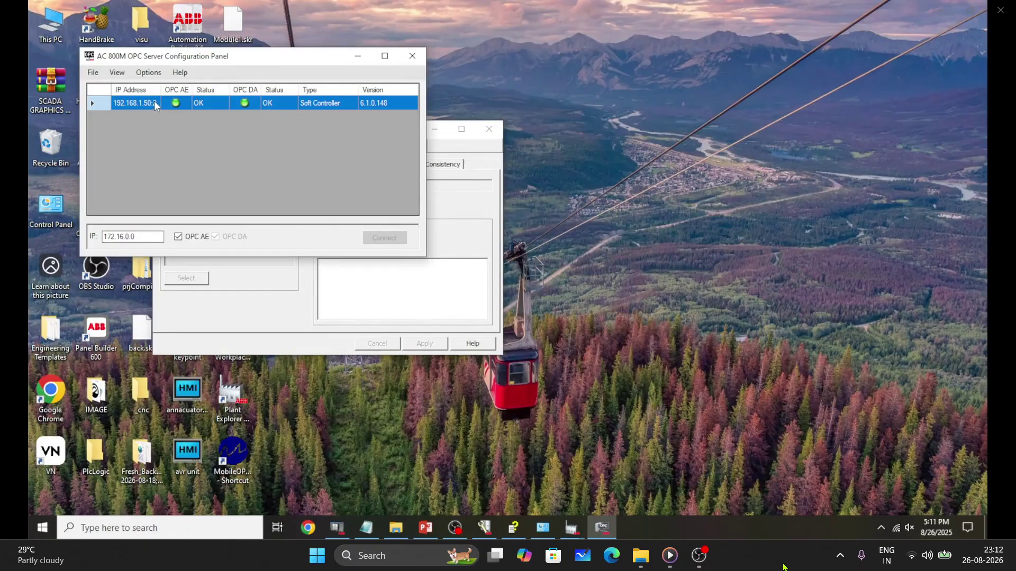
pyautogui.rightClick(210, 106)
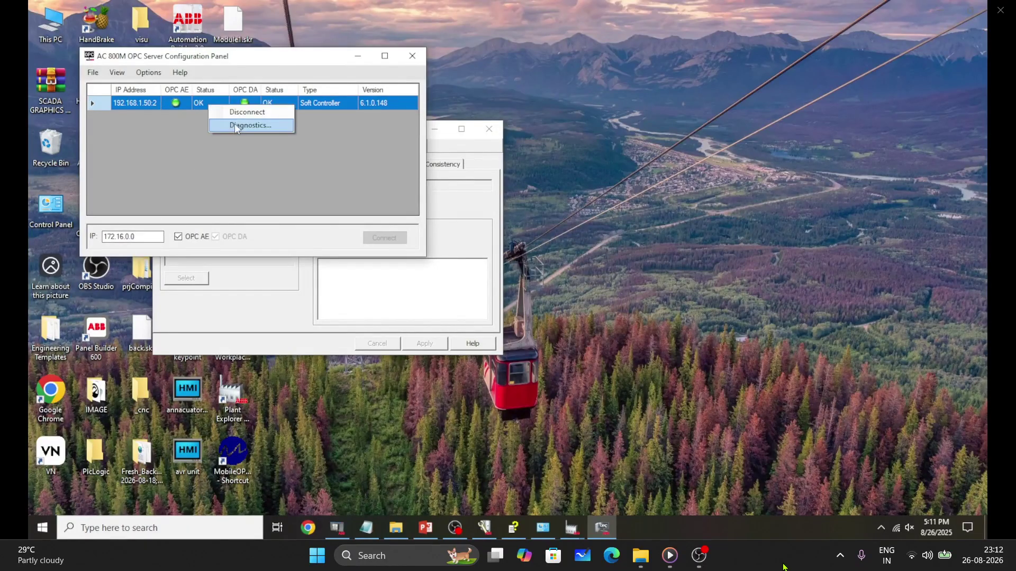
pyautogui.click(238, 112)
pyautogui.click(507, 301)
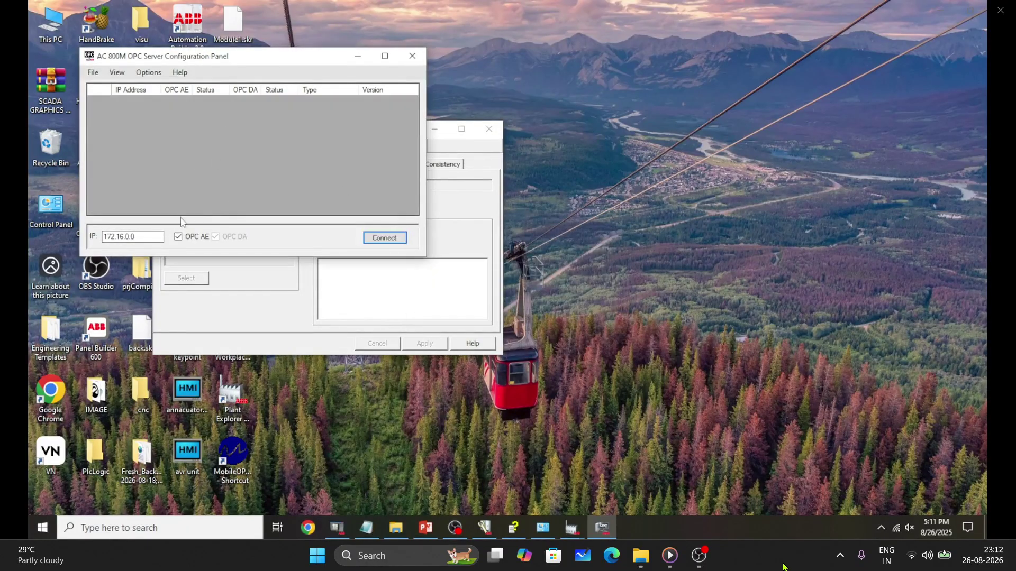
# Switch to Compact Control Builder and copy PLC_1's system identity, 192.168.1.50:2.
pyautogui.doubleClick(155, 235)
pyautogui.click(484, 527)
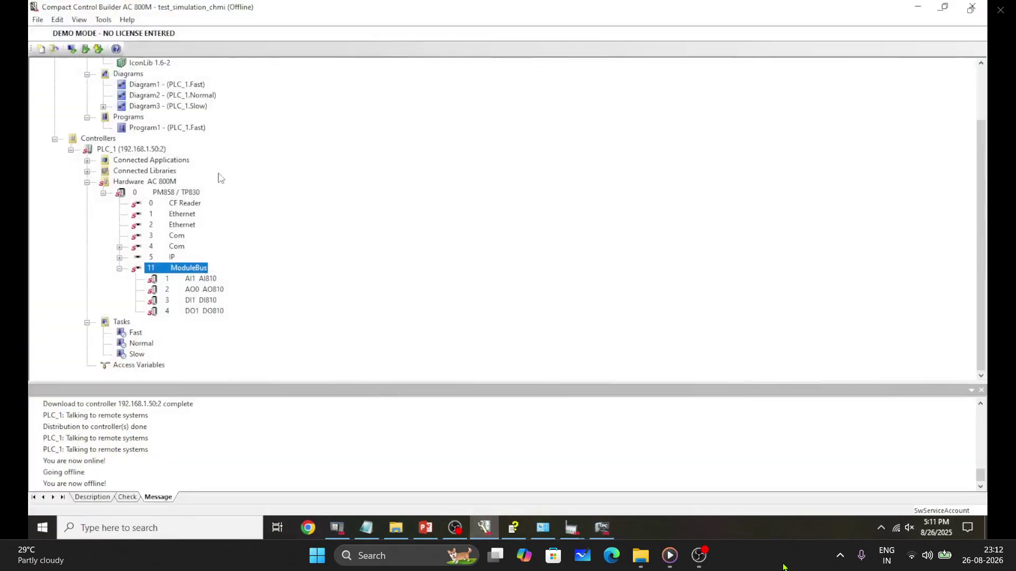
pyautogui.click(152, 151)
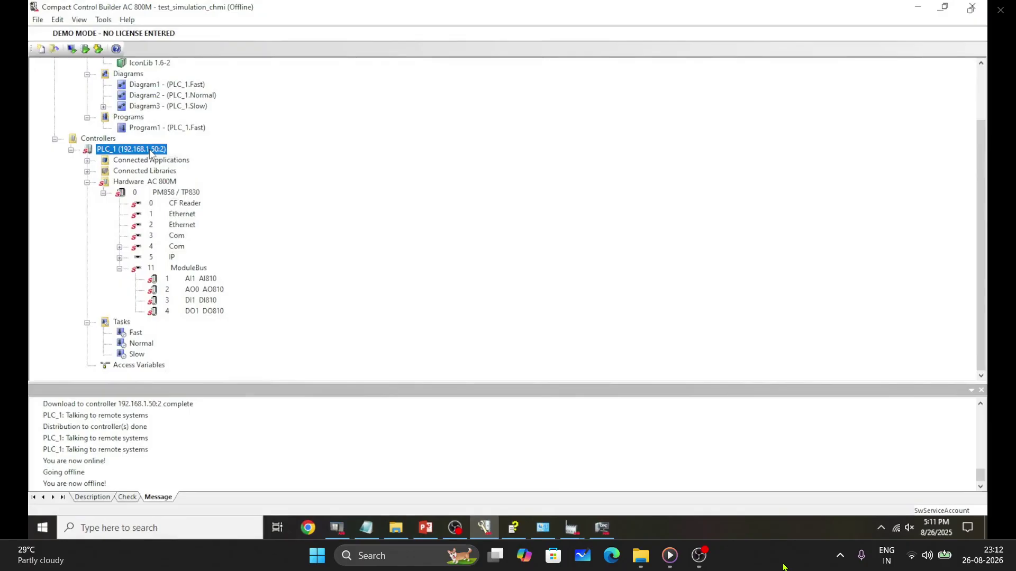
pyautogui.rightClick(151, 152)
pyautogui.moveTo(197, 254)
pyautogui.click(380, 257)
pyautogui.hotkey('ctrl', 'c')
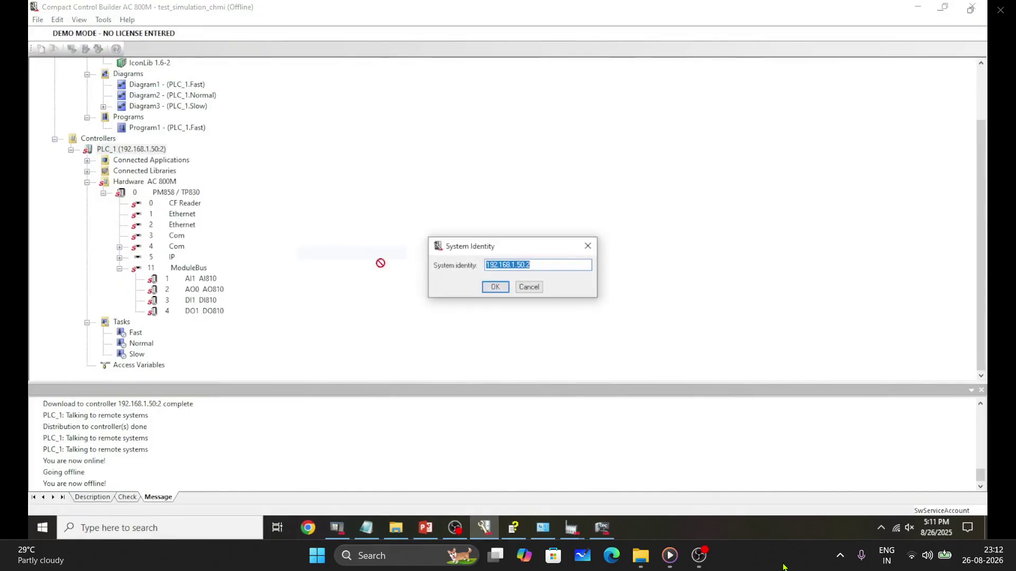
pyautogui.moveTo(546, 267); pyautogui.dragTo(500, 262)
pyautogui.click(495, 286)
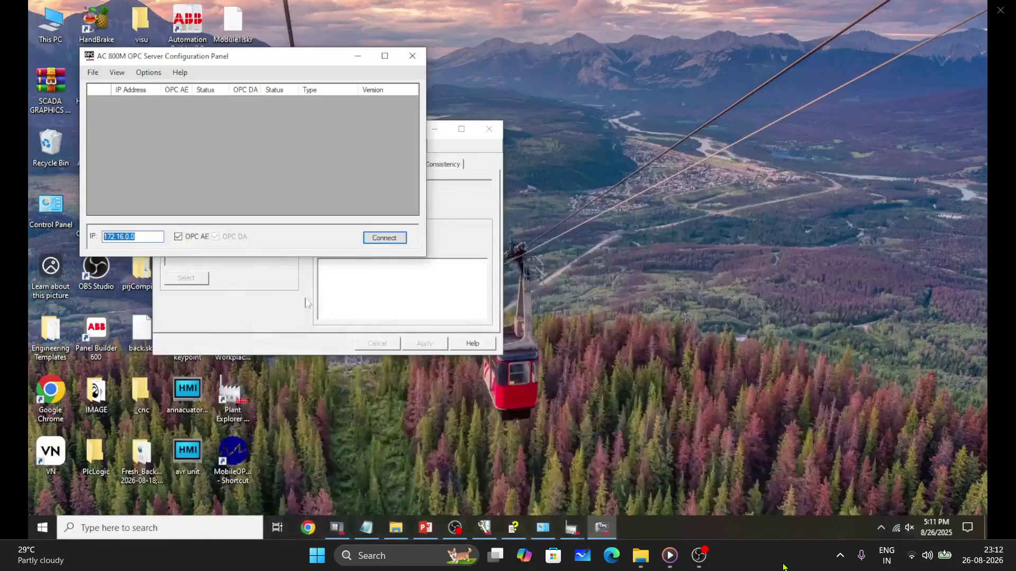
# Set the OPC server panel's IP to the copied 192.168.1.50:2 and connect to the controller.
pyautogui.moveTo(142, 236); pyautogui.dragTo(98, 233)
pyautogui.hotkey('ctrl', 'v')
pyautogui.click(384, 237)
pyautogui.click(255, 101)
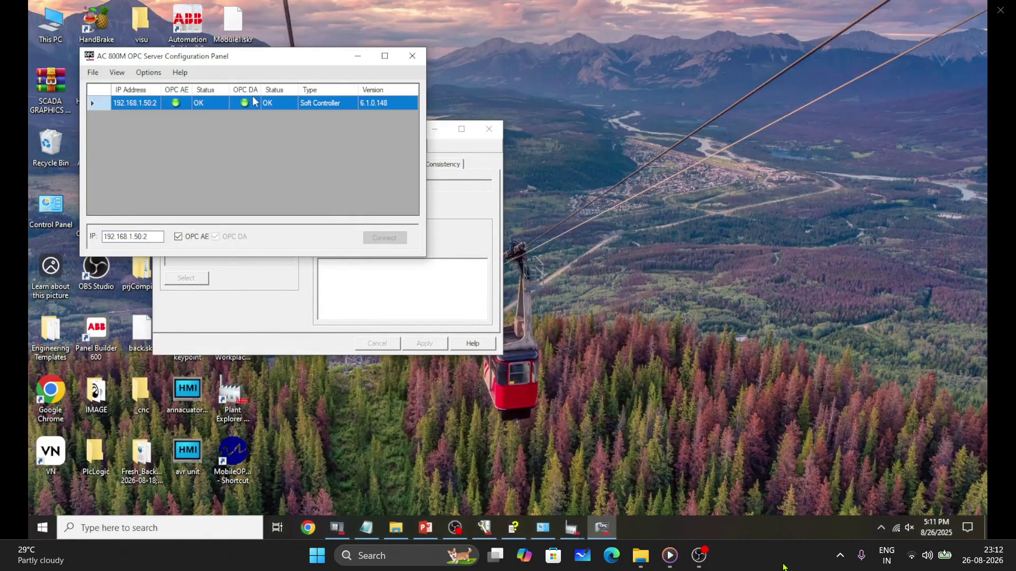
# Minimize the OPC server panel, close the SIMULATION Type Definition window and return to the Engineering Workplace.
pyautogui.click(360, 55)
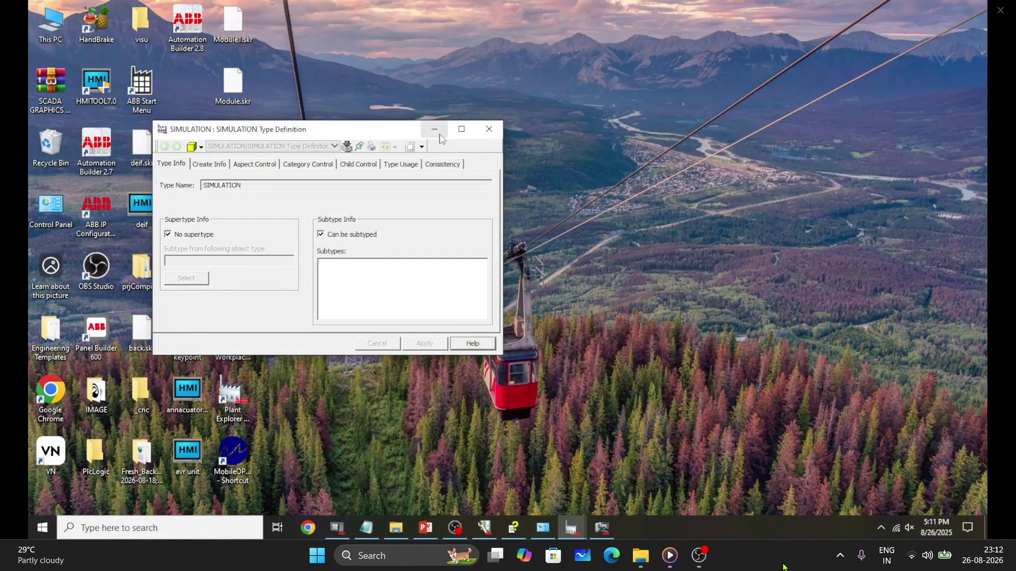
pyautogui.click(489, 129)
pyautogui.moveTo(571, 528)
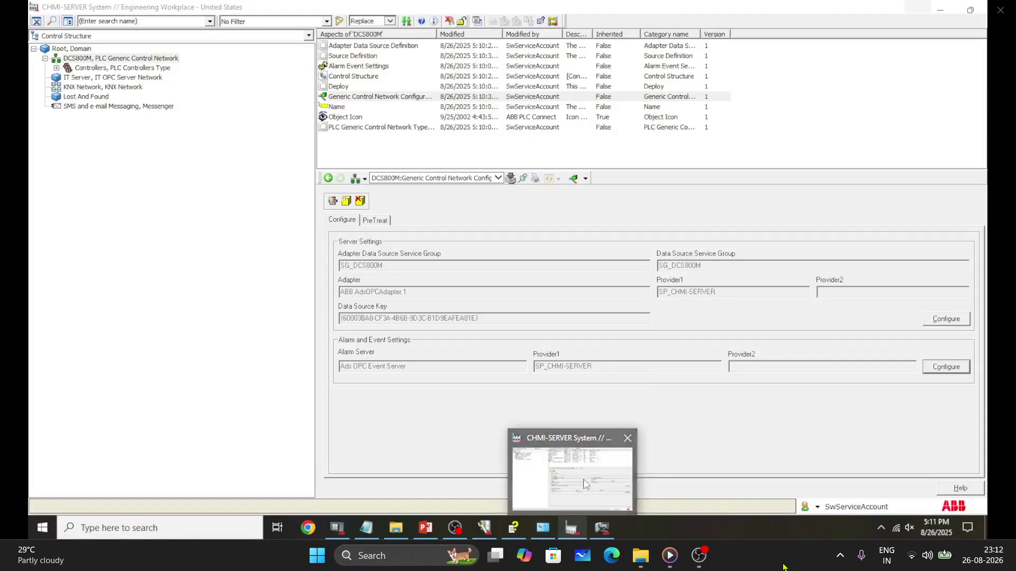
pyautogui.click(585, 485)
pyautogui.click(56, 68)
pyautogui.click(127, 77)
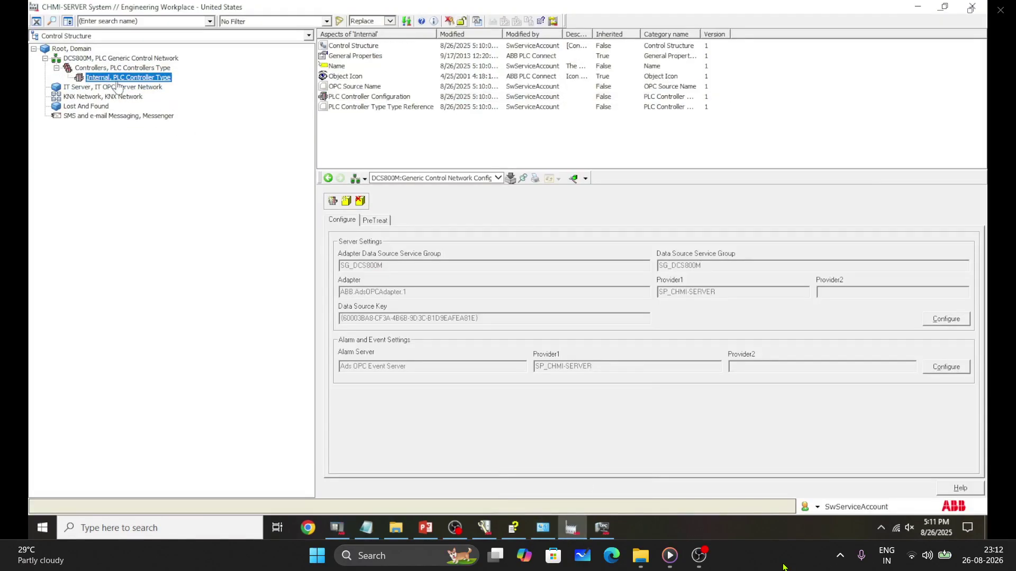
pyautogui.rightClick(121, 79)
pyautogui.click(151, 118)
pyautogui.press('Escape')
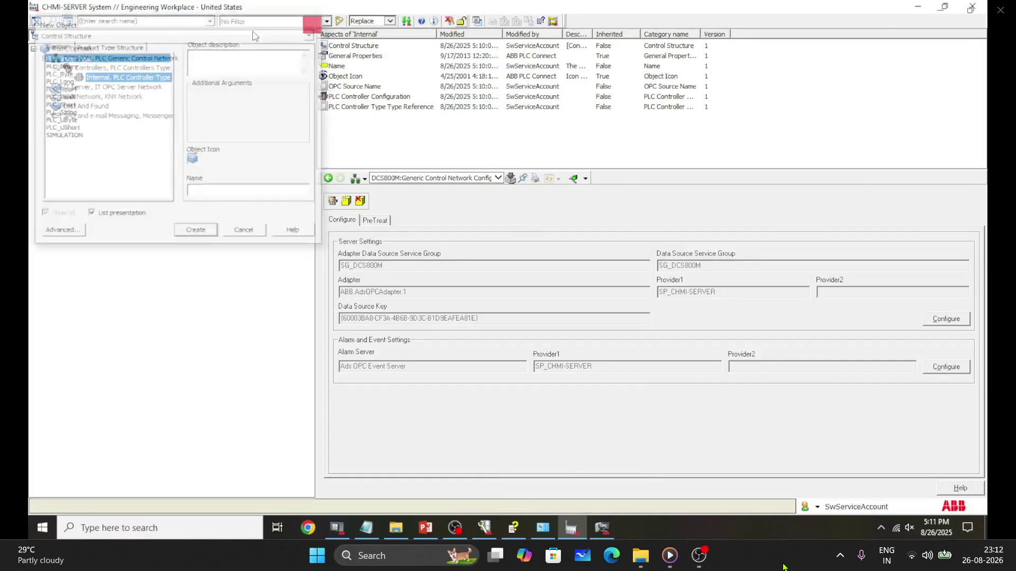
# Start a new PLC Controller Type object named PM800M under DCS800M's Controllers and proceed to its additional arguments.
pyautogui.rightClick(113, 69)
pyautogui.click(139, 106)
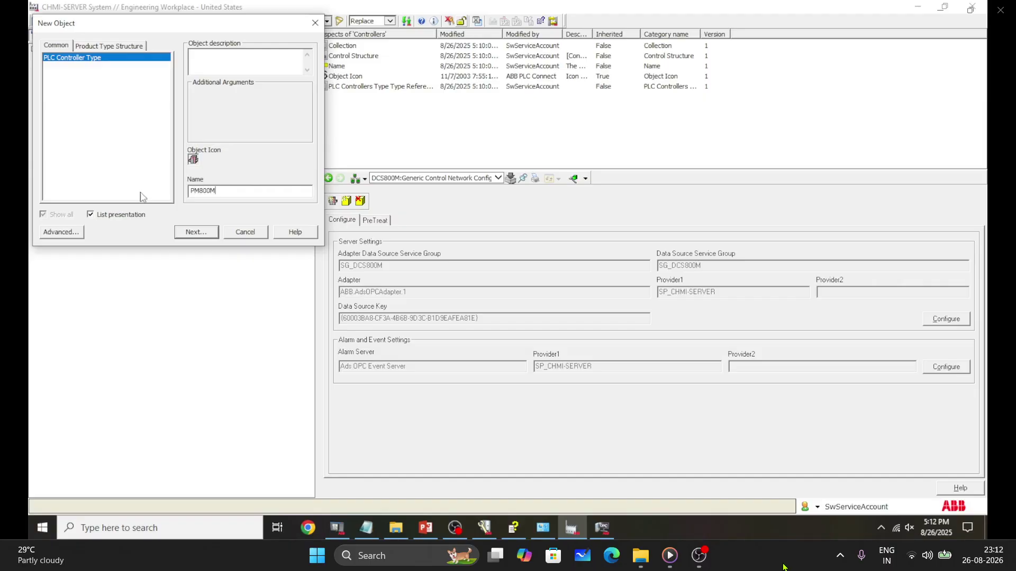
pyautogui.click(196, 232)
# Set PM800M's protocol to PlcOpcClient version 6.1.0-0 and open its driver communication parameters, dismissing the OPCEnum messages.
pyautogui.click(59, 109)
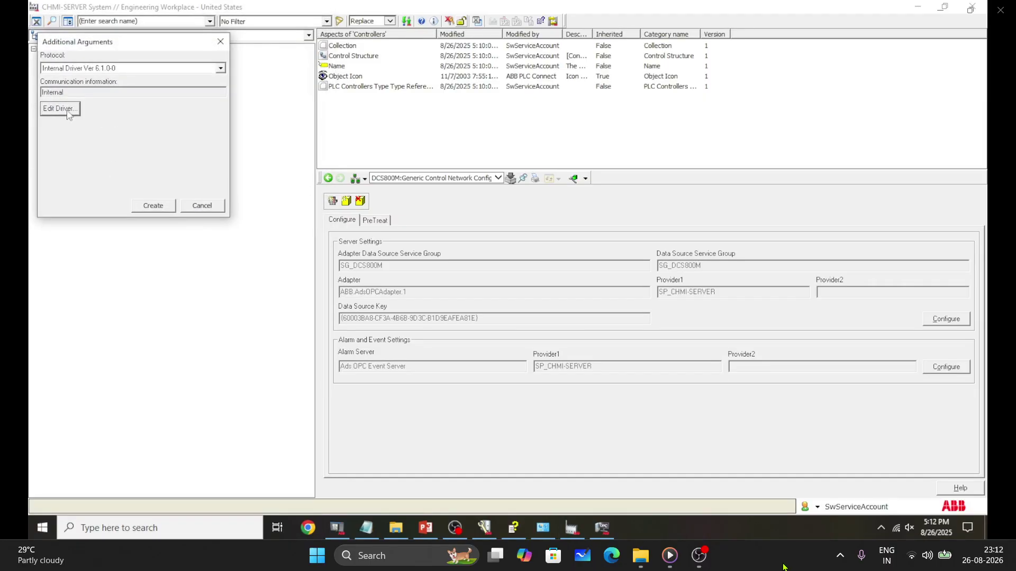
pyautogui.click(219, 69)
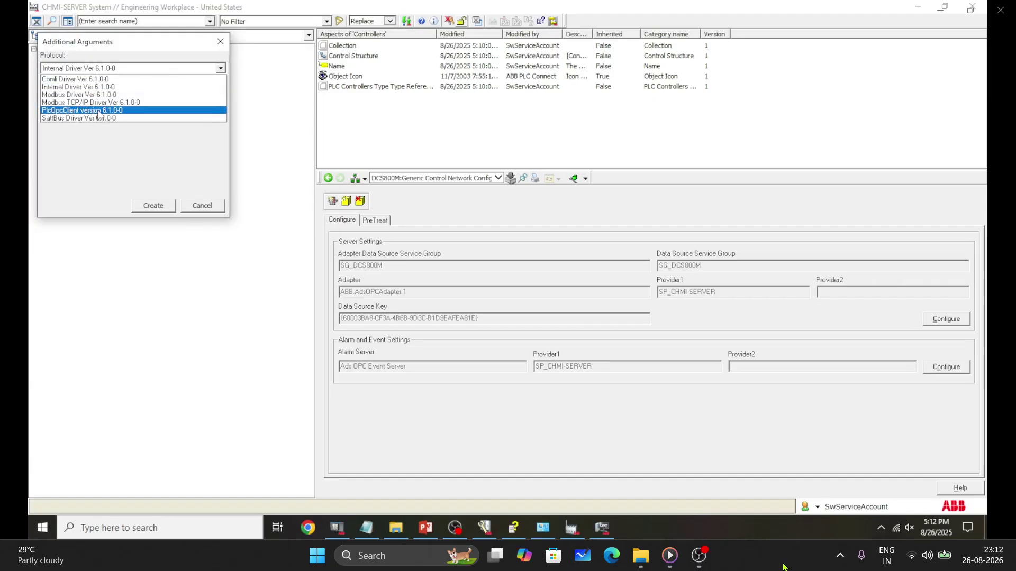
pyautogui.click(94, 111)
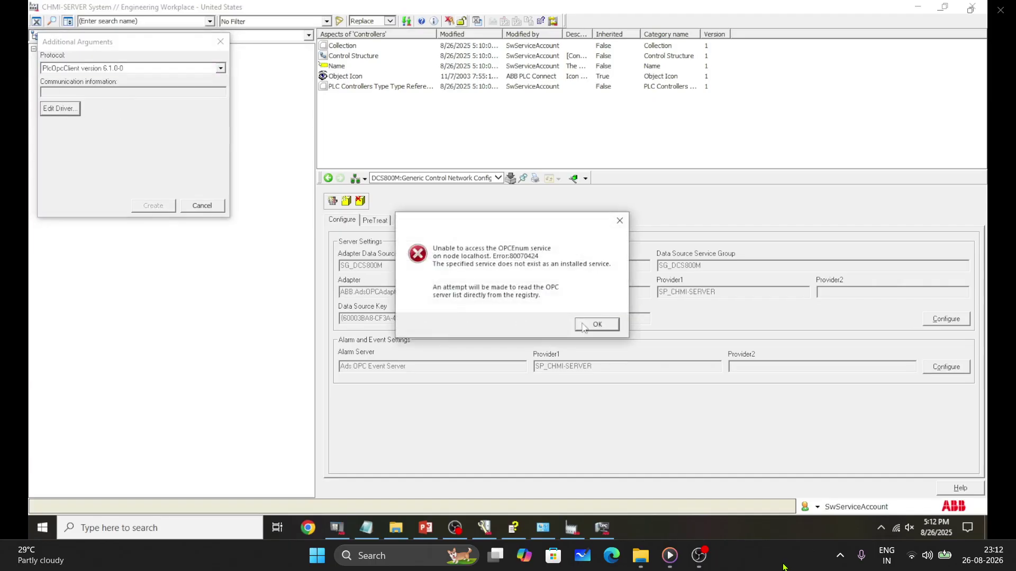
pyautogui.click(595, 322)
pyautogui.click(596, 309)
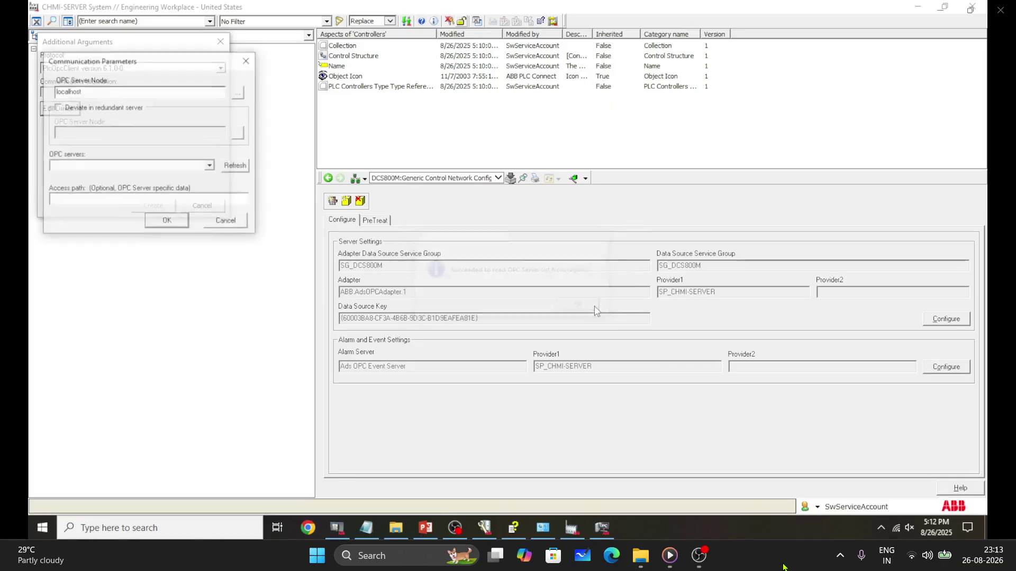
# Choose ABB.AC800MC_OpcDaServer on localhost as PM800M's OPC server and finish creating the controller.
pyautogui.click(209, 165)
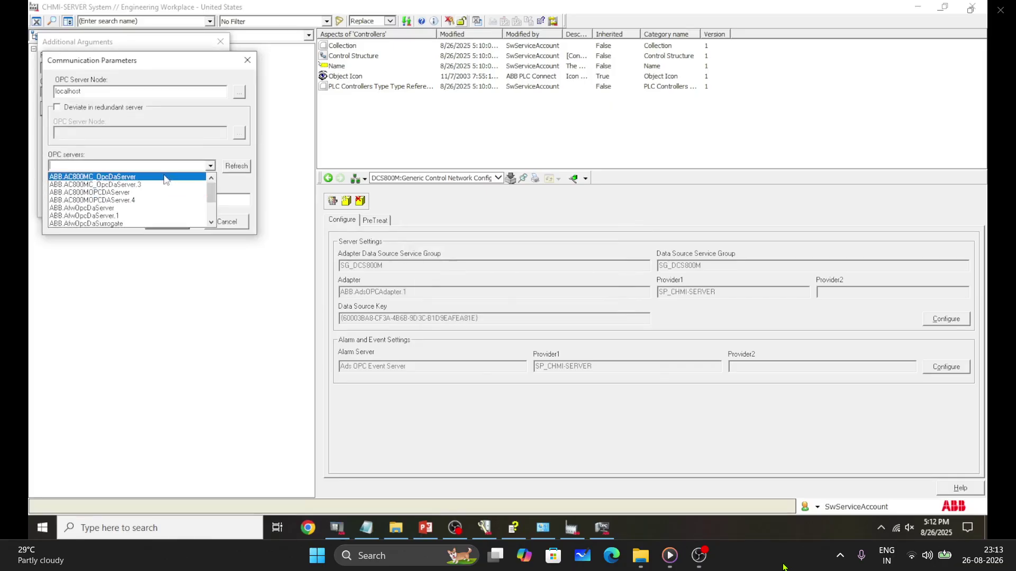
pyautogui.click(113, 177)
pyautogui.moveTo(154, 170); pyautogui.dragTo(44, 165)
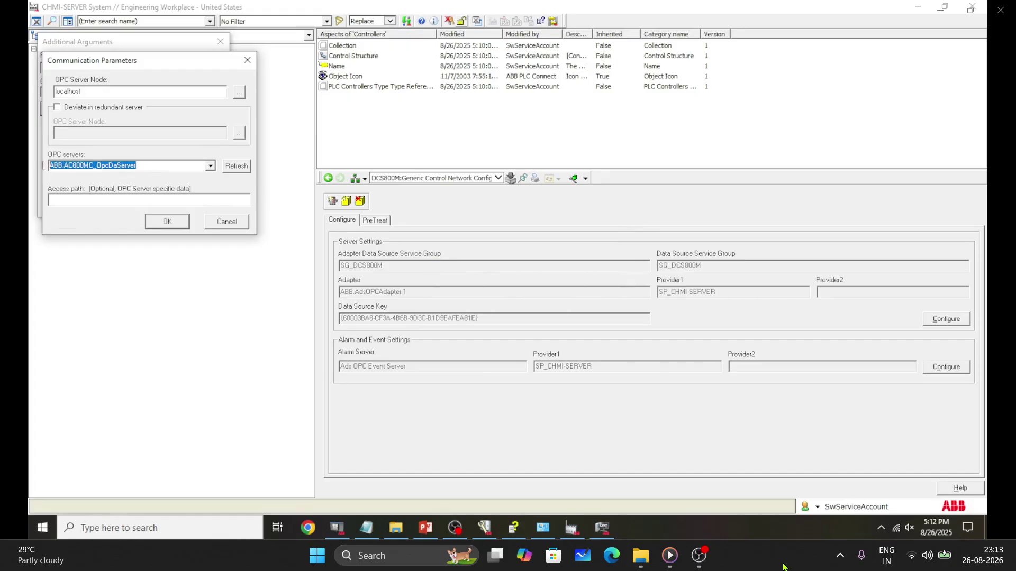
pyautogui.click(179, 226)
pyautogui.click(153, 206)
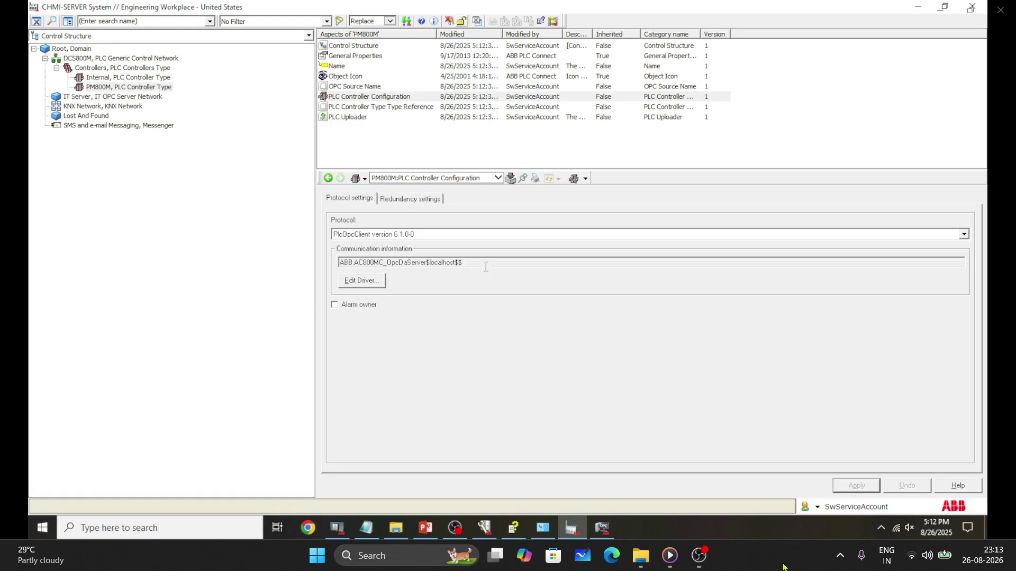
# Create a SIMULATION object with the default name under the PM800M controller.
pyautogui.click(107, 88)
pyautogui.rightClick(107, 89)
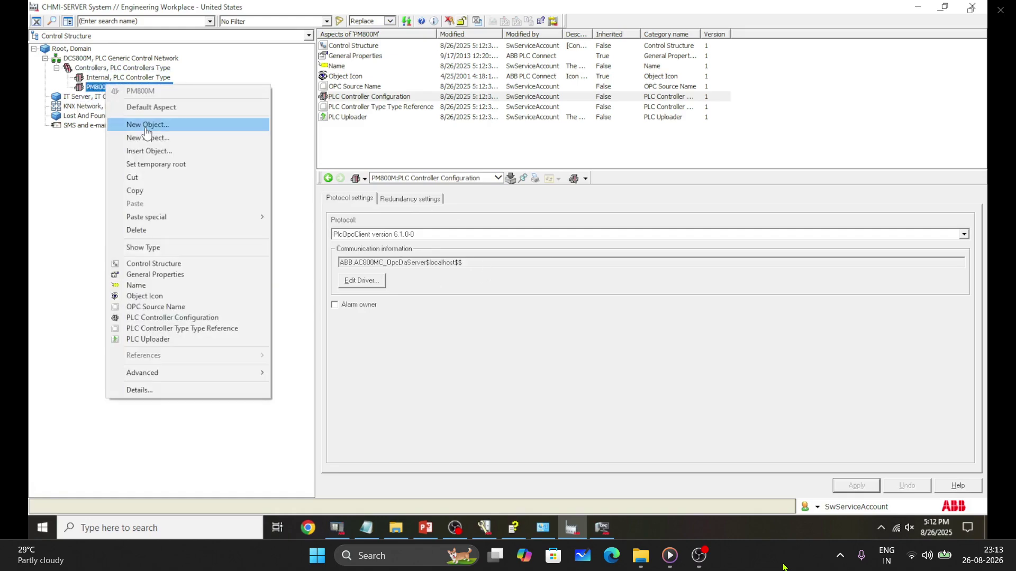
pyautogui.click(146, 128)
pyautogui.click(77, 136)
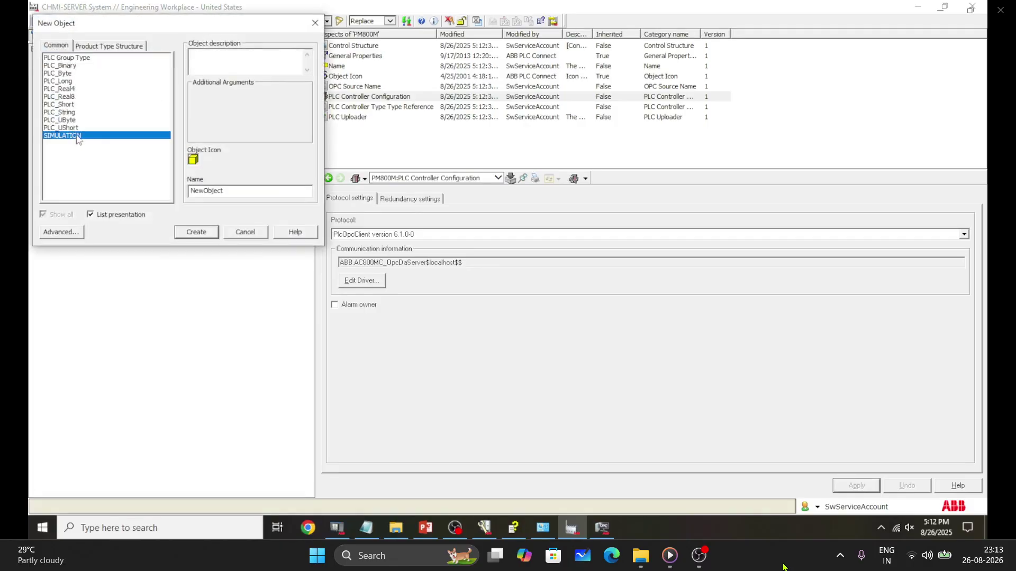
pyautogui.click(197, 232)
# Set the lamp signal's variable connection to Connected and browse the OPC server for all data types down to Application_1.
pyautogui.click(79, 97)
pyautogui.click(127, 106)
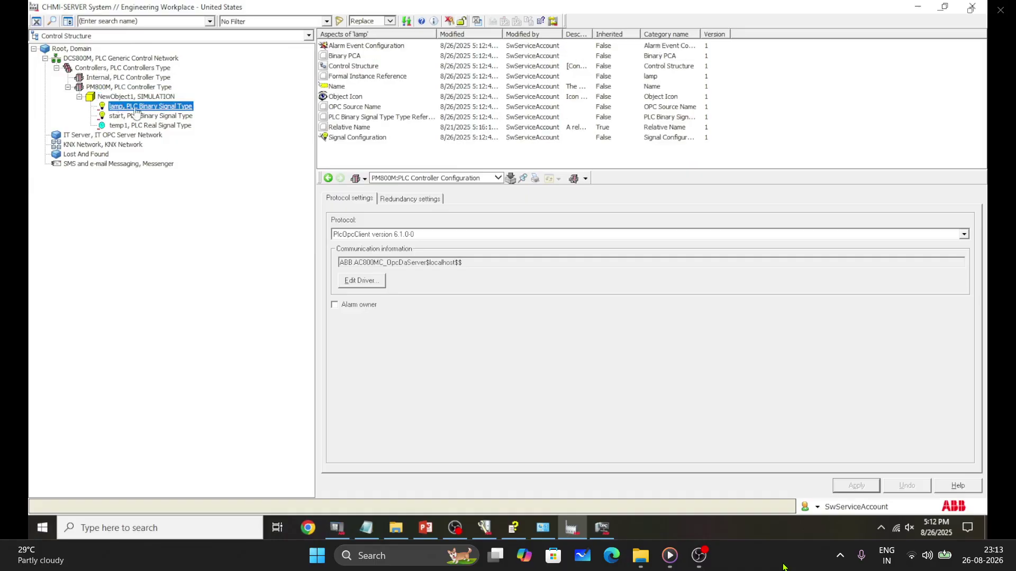
pyautogui.click(355, 137)
pyautogui.click(341, 271)
pyautogui.click(944, 288)
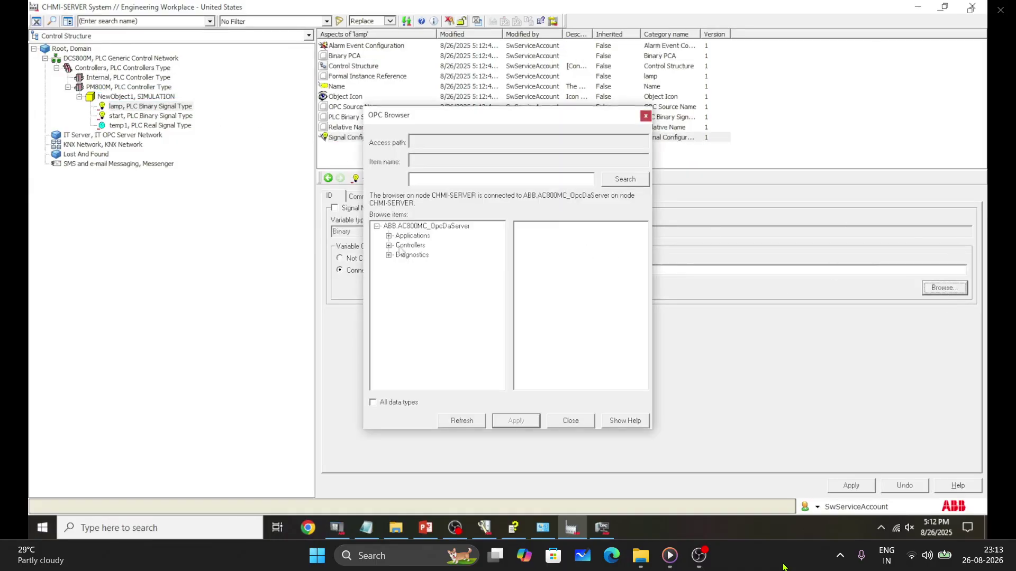
pyautogui.click(373, 403)
pyautogui.click(389, 237)
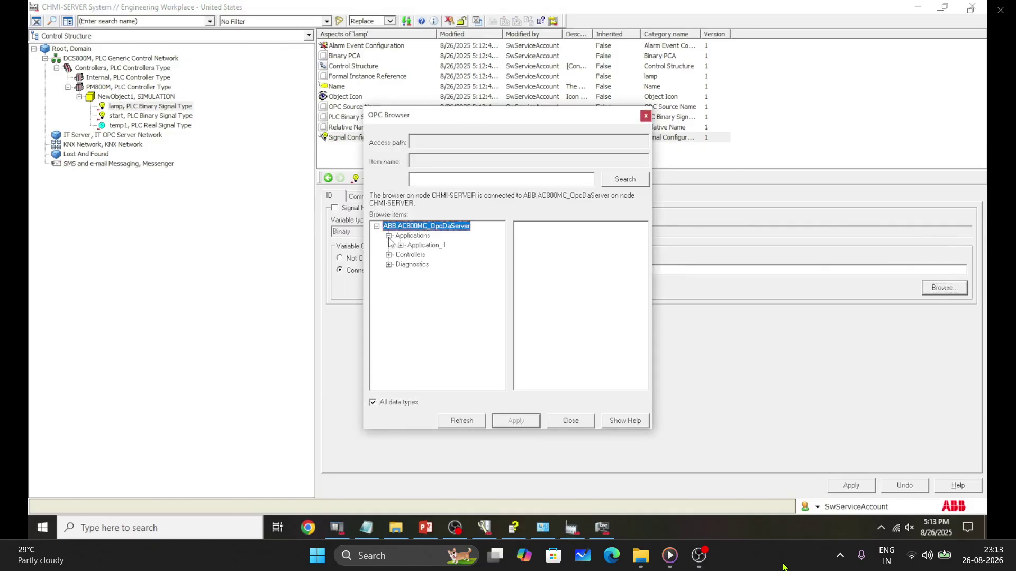
pyautogui.click(401, 246)
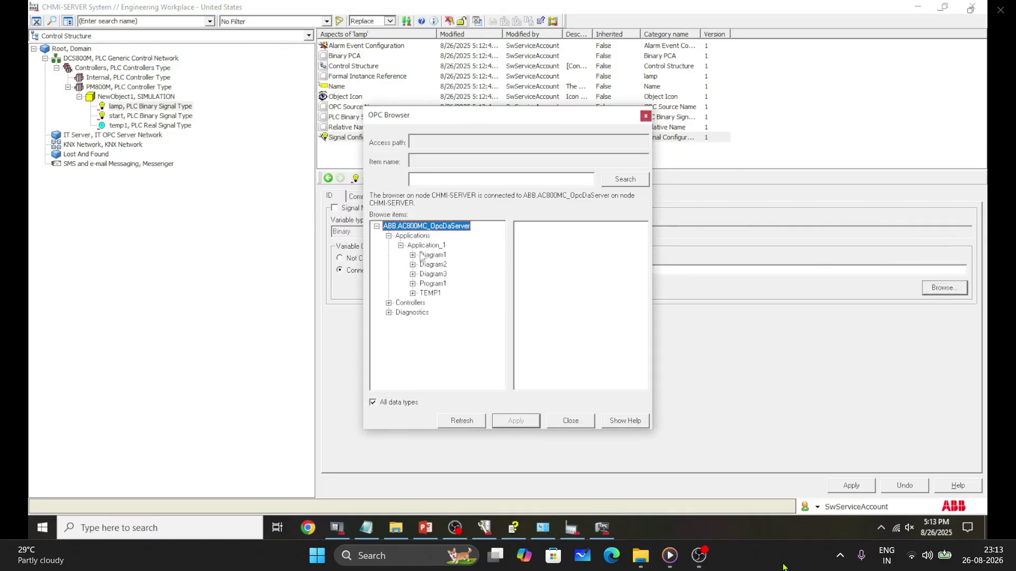
# Compare the Program1 and TEMP1 items in the OPC Browser with the variables of Program1 and Application_1 in Compact Control Builder.
pyautogui.click(426, 284)
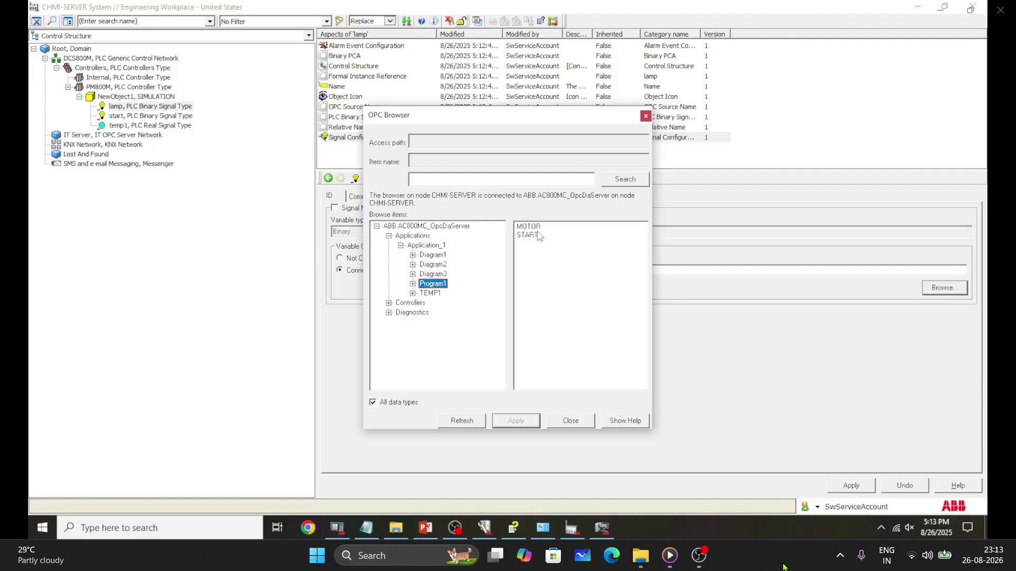
pyautogui.click(532, 227)
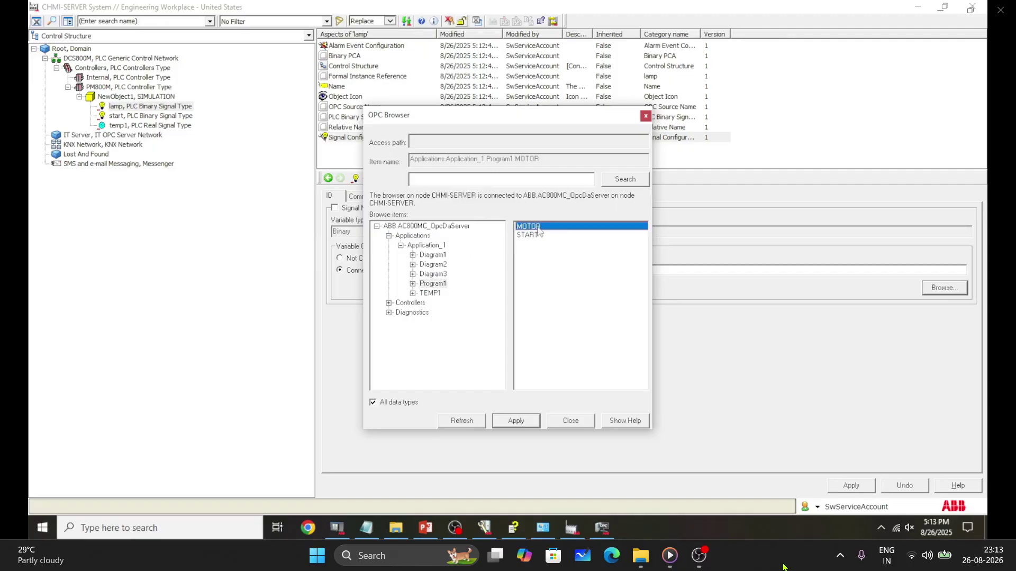
pyautogui.click(534, 234)
pyautogui.click(432, 293)
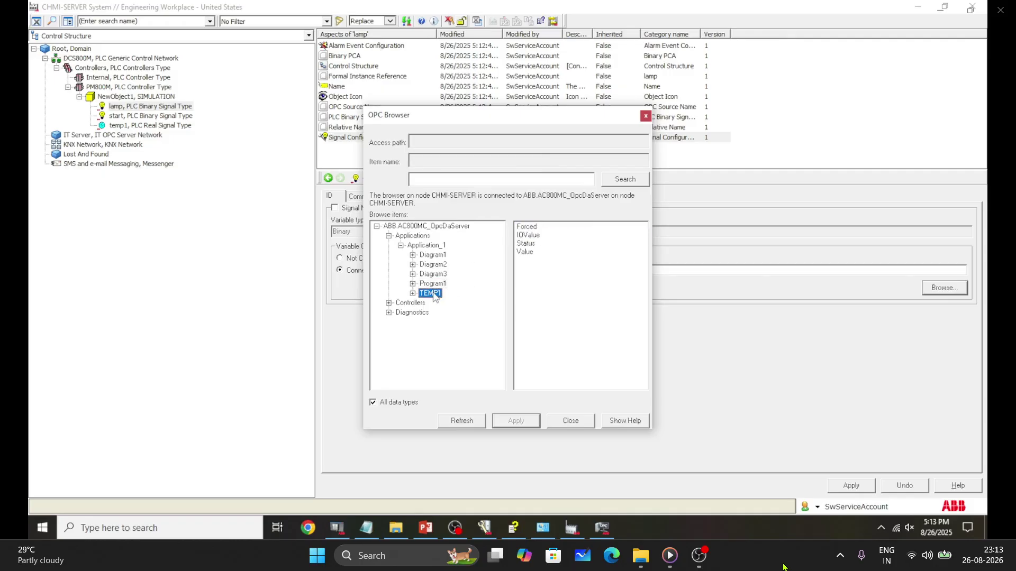
pyautogui.click(497, 518)
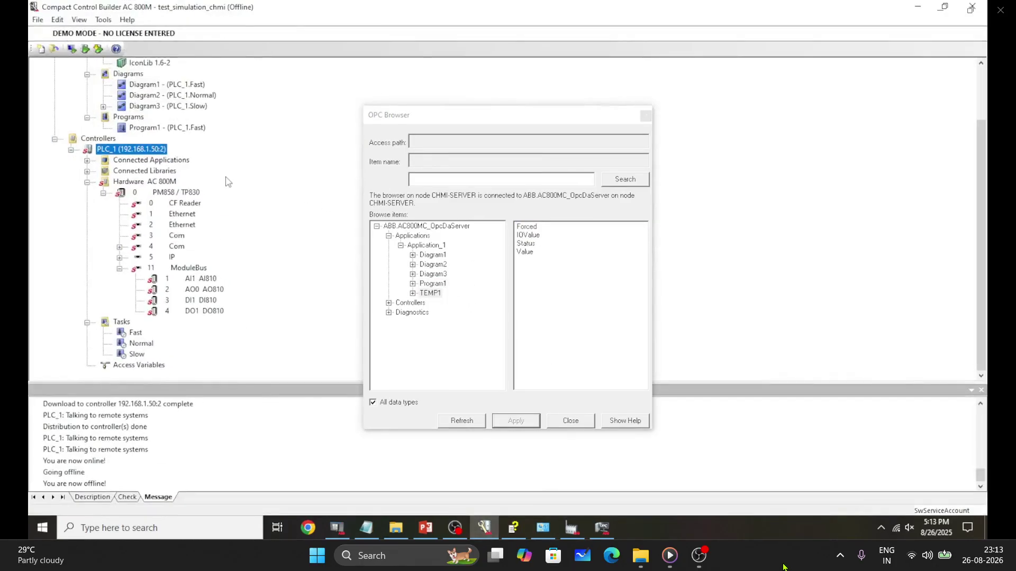
pyautogui.doubleClick(189, 194)
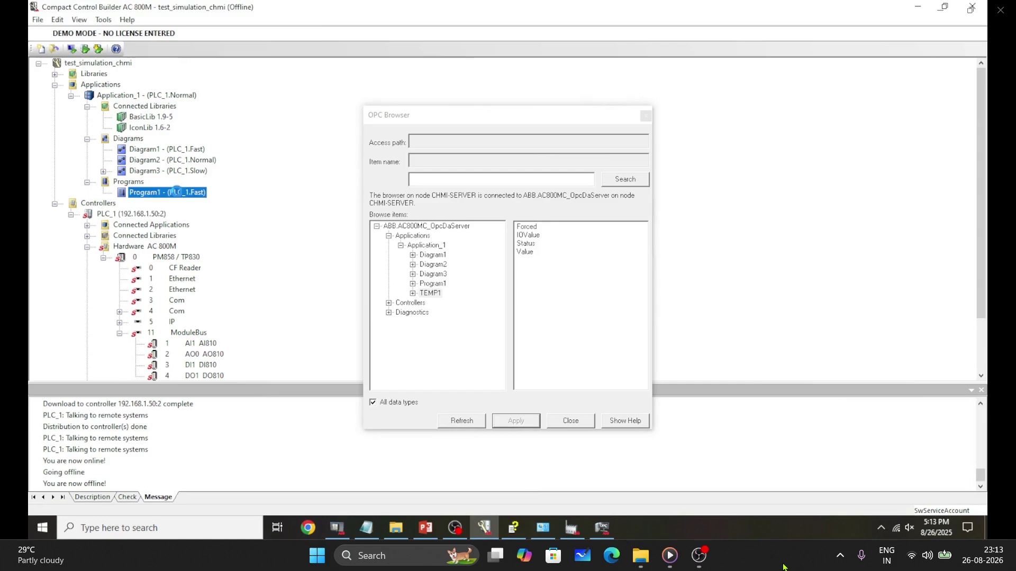
pyautogui.moveTo(542, 124); pyautogui.dragTo(647, 107)
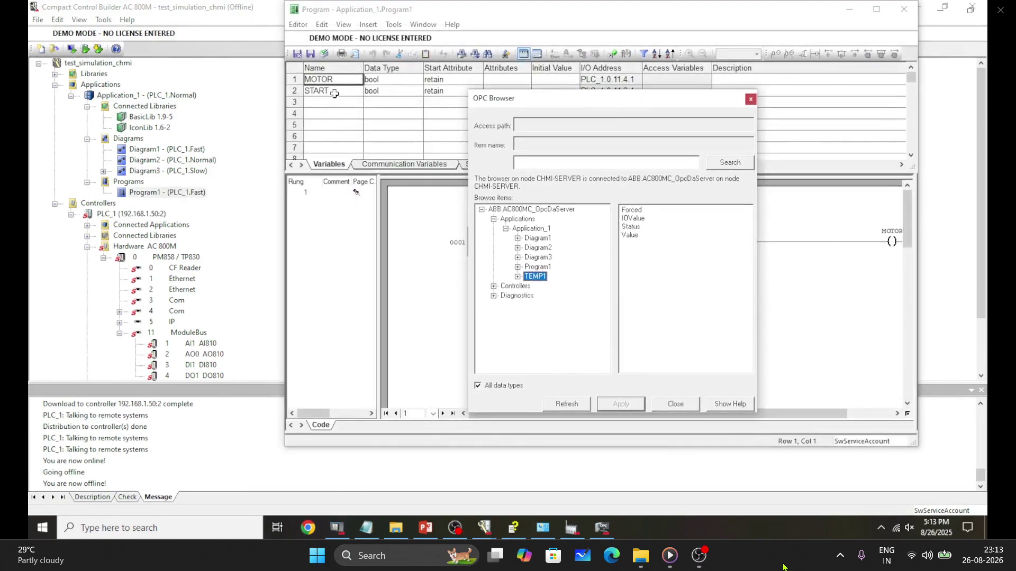
pyautogui.click(537, 267)
pyautogui.doubleClick(140, 96)
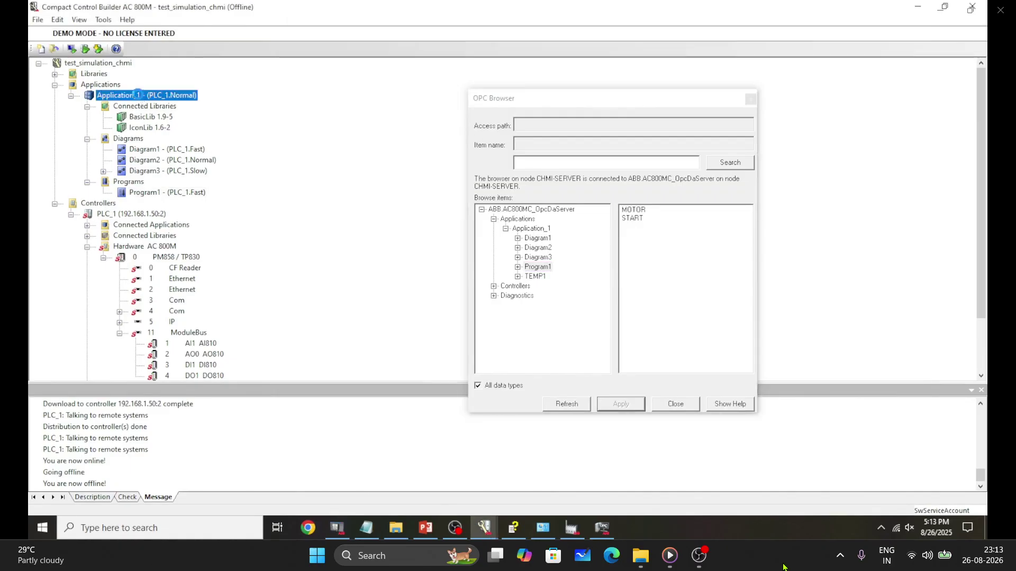
pyautogui.click(535, 276)
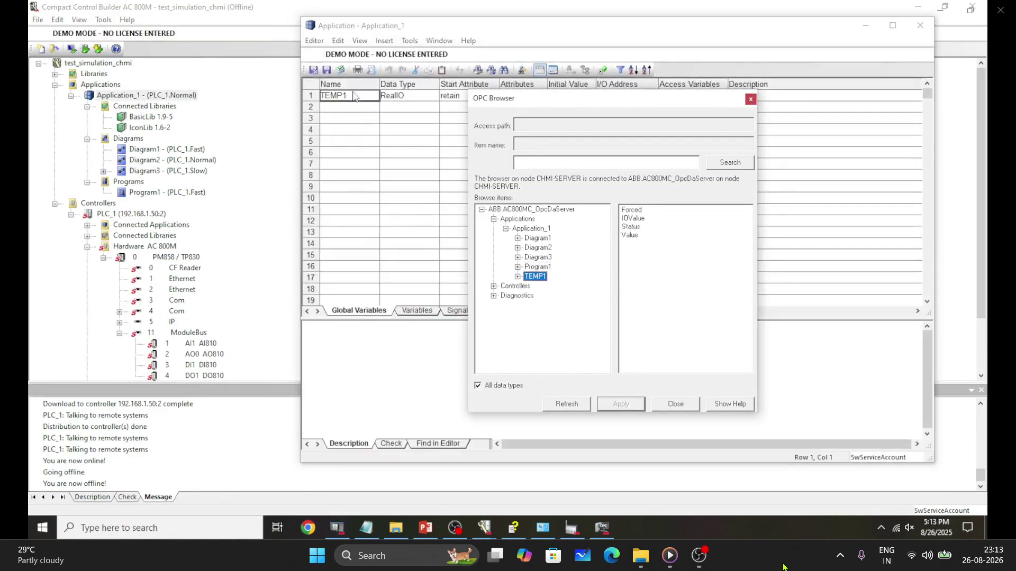
pyautogui.click(875, 26)
pyautogui.click(917, 7)
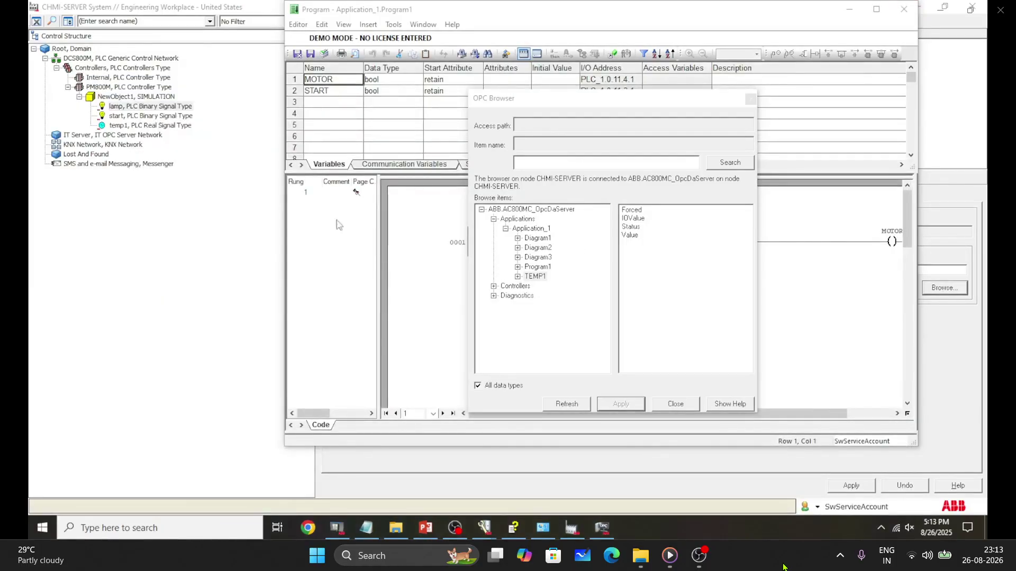
# Connect the lamp signal to Applications.Application_1.Program1.MOTOR and apply the configuration.
pyautogui.click(537, 267)
pyautogui.click(639, 210)
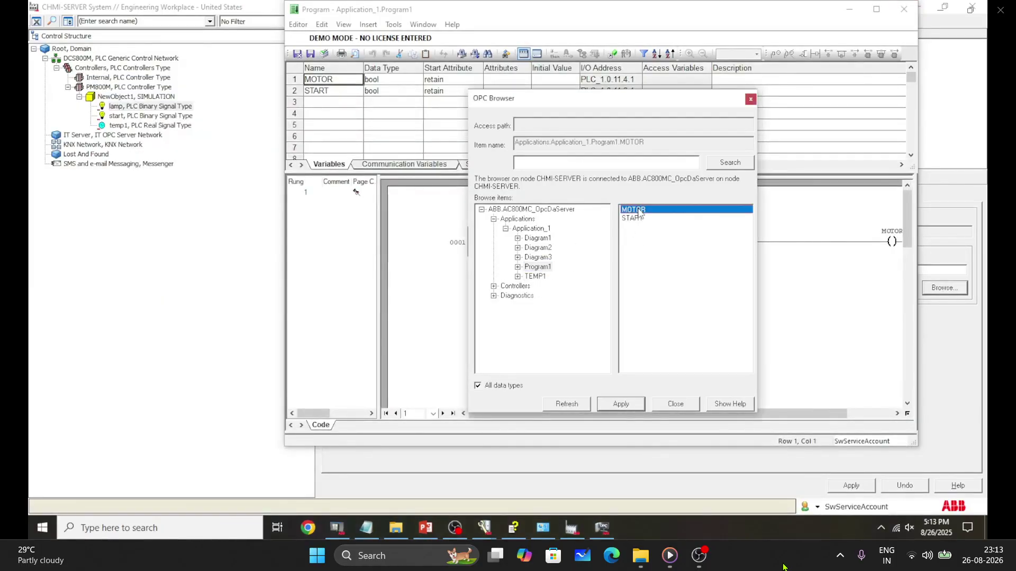
pyautogui.click(622, 404)
pyautogui.click(675, 404)
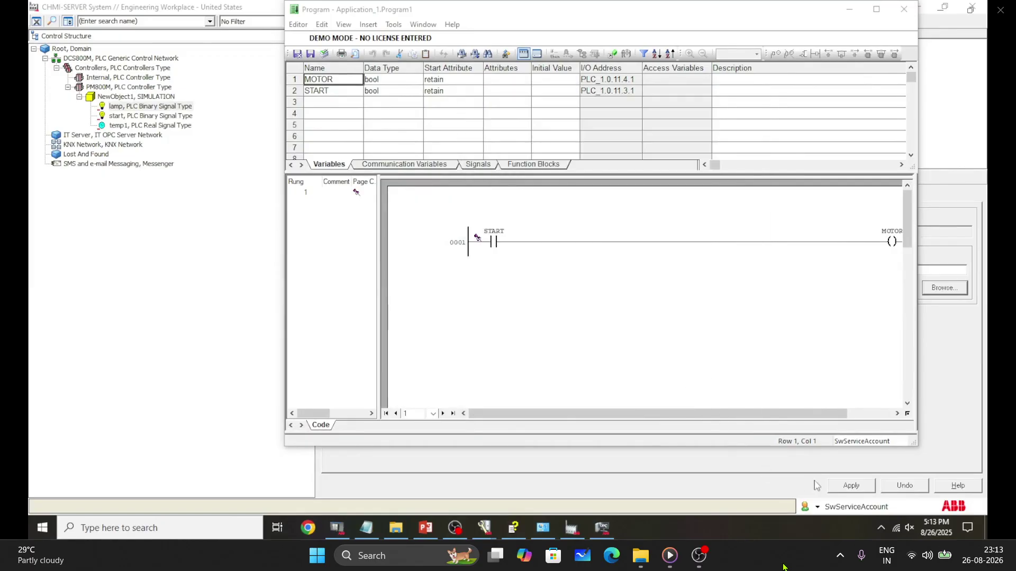
# Connect the start signal to Applications.Application_1.Program1.START through the OPC Browser and apply the configuration.
pyautogui.click(151, 115)
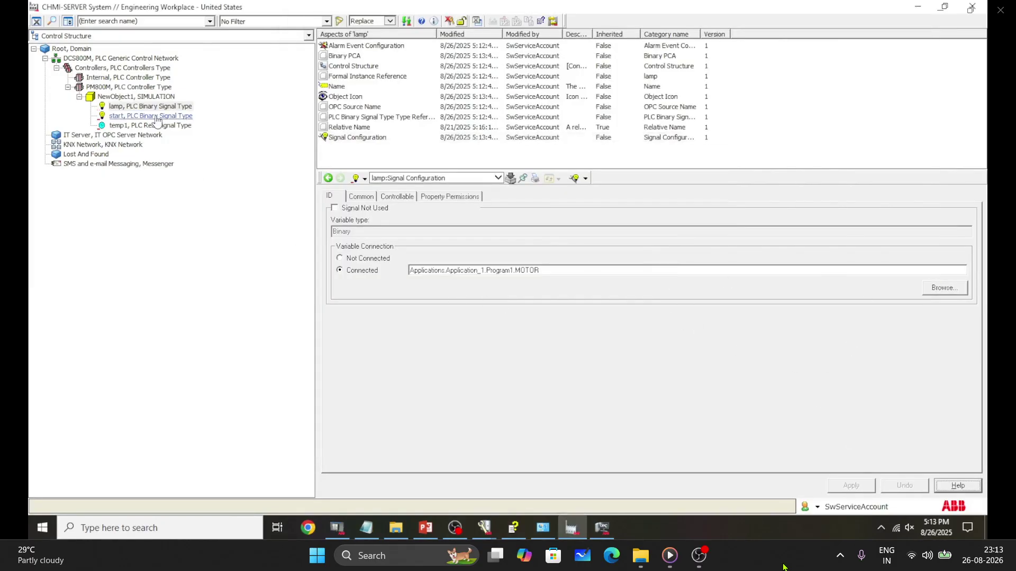
pyautogui.click(340, 270)
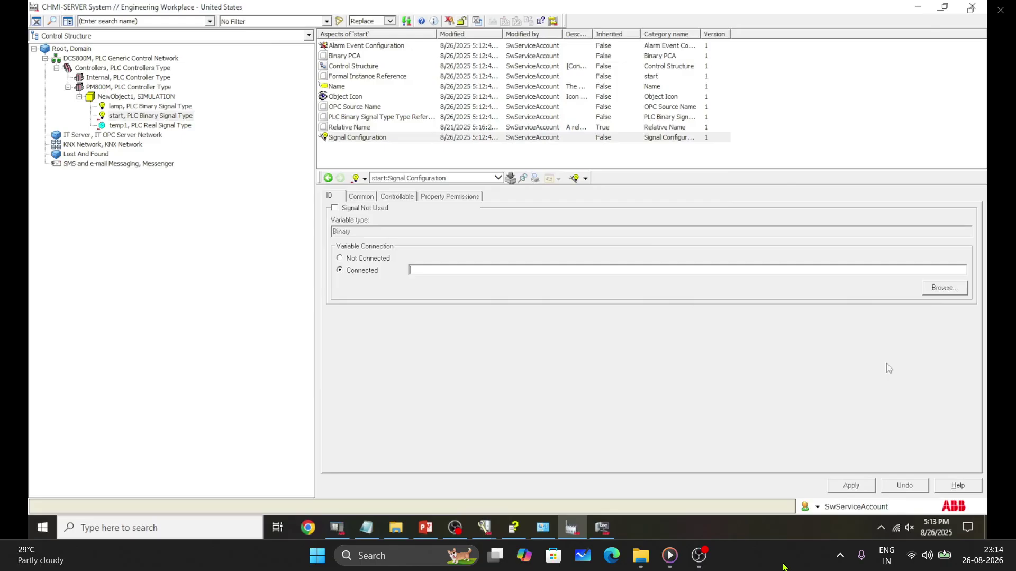
pyautogui.click(937, 288)
pyautogui.click(425, 246)
pyautogui.doubleClick(418, 248)
pyautogui.click(435, 285)
pyautogui.click(527, 234)
pyautogui.click(527, 421)
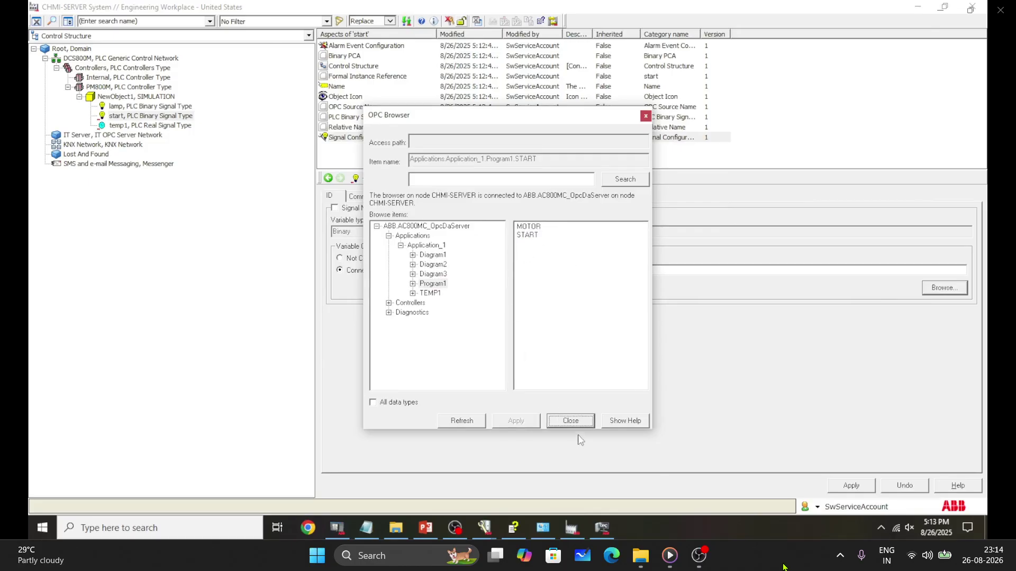
pyautogui.click(570, 421)
pyautogui.click(851, 485)
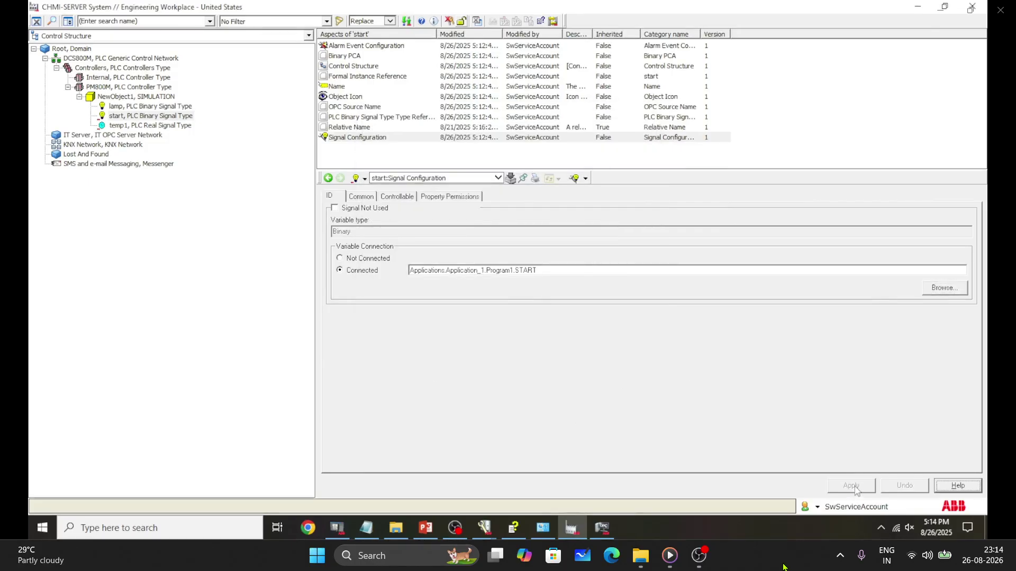
# Connect the temp1 signal to Applications.Application_1.TEMP1.Value through the OPC Browser and apply the configuration.
pyautogui.click(150, 126)
pyautogui.click(344, 271)
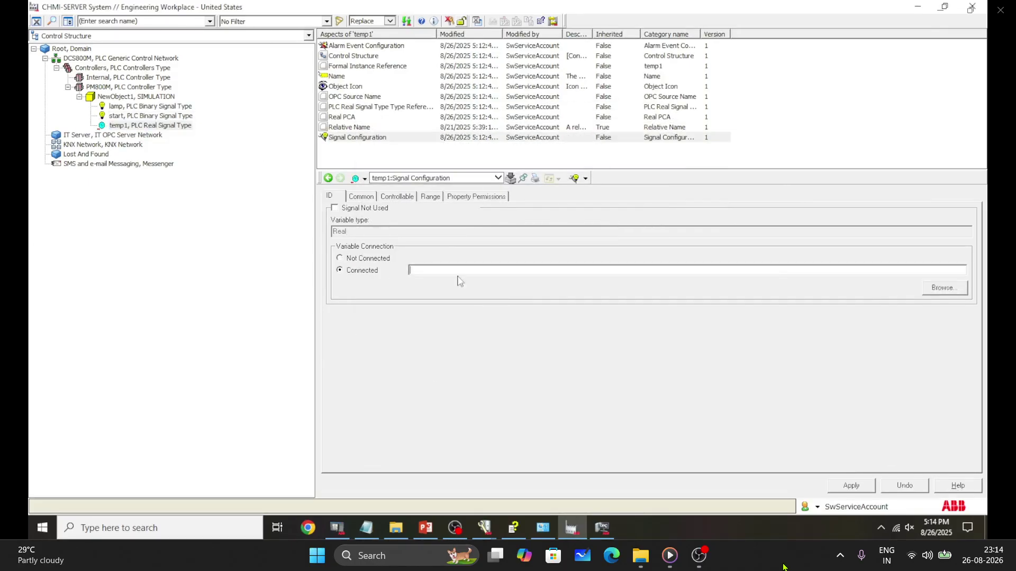
pyautogui.click(944, 289)
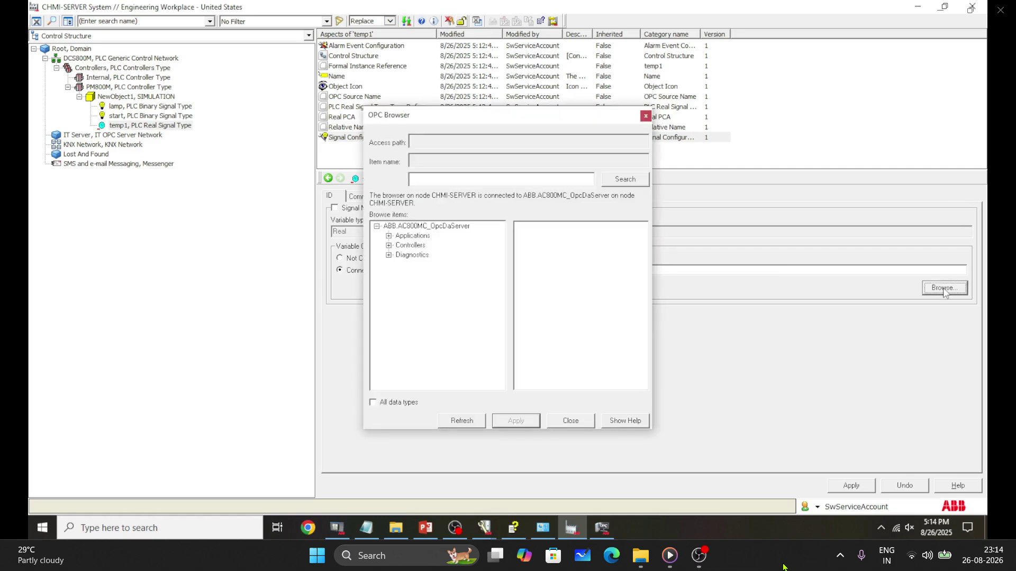
pyautogui.click(389, 236)
pyautogui.click(401, 246)
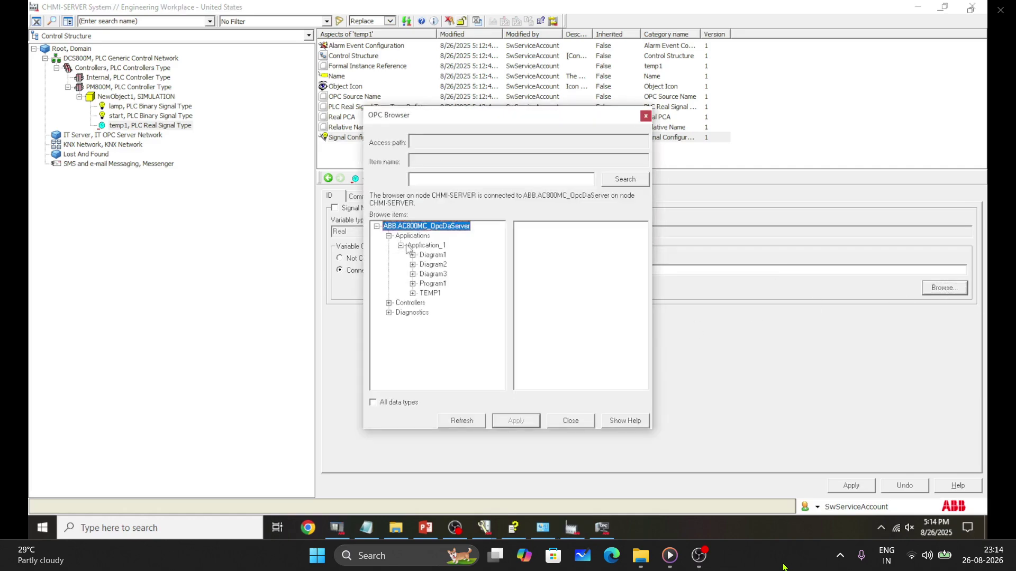
pyautogui.click(430, 294)
pyautogui.doubleClick(420, 295)
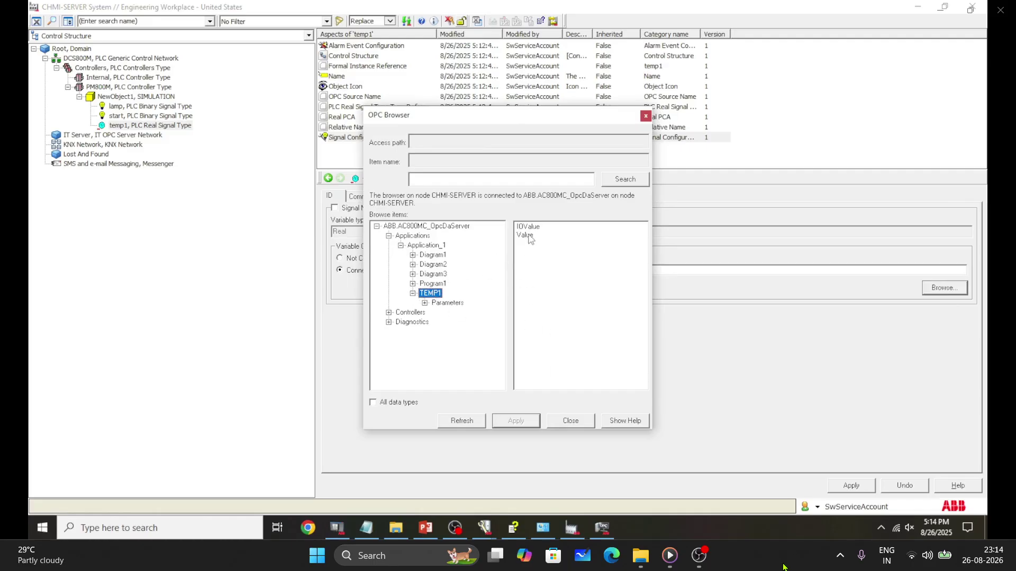
pyautogui.click(525, 235)
pyautogui.click(515, 420)
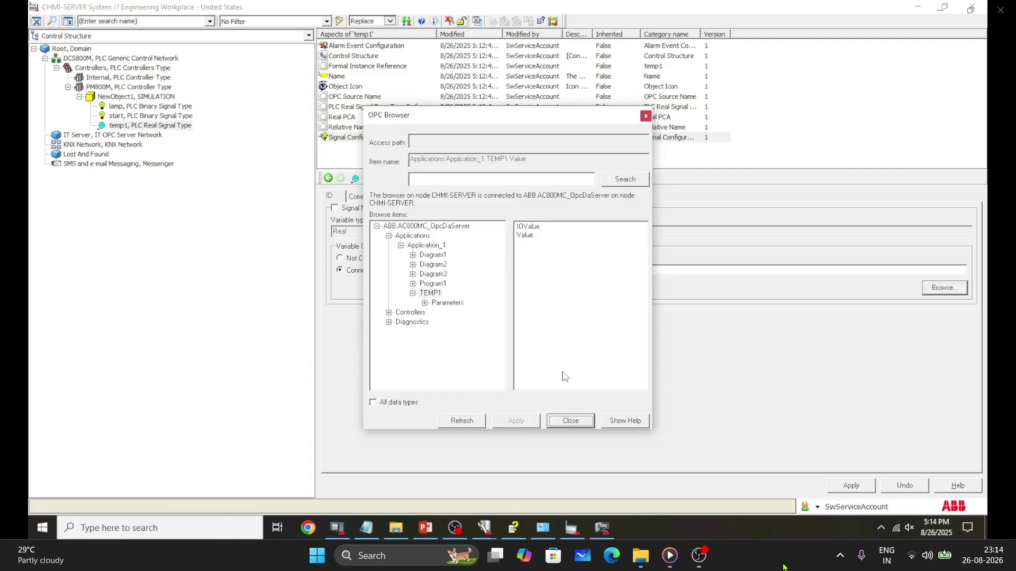
pyautogui.click(570, 421)
pyautogui.click(851, 486)
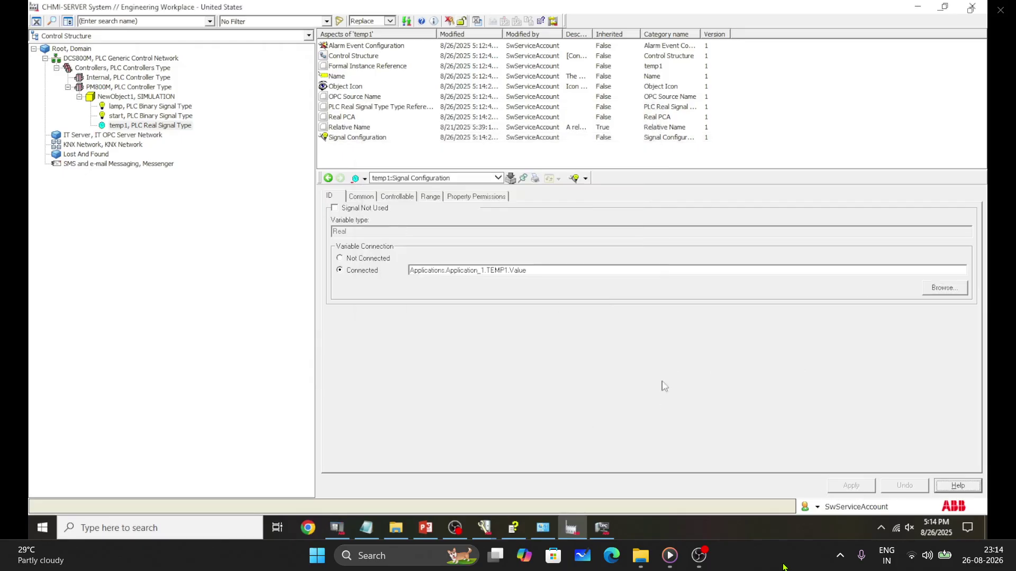
# Deploy the DCS800M Generic Control Network from its Deploy aspect.
pyautogui.click(156, 68)
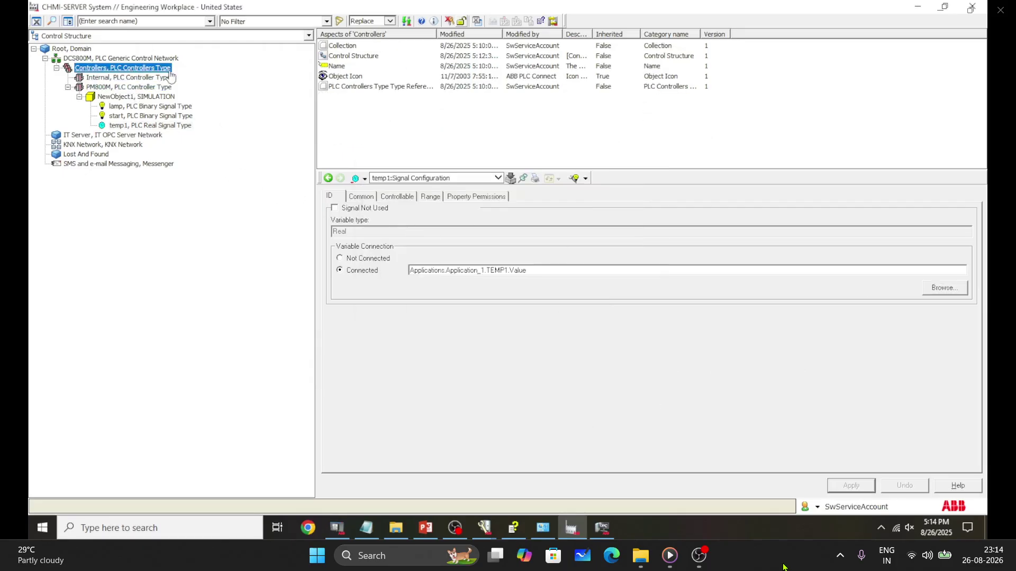
pyautogui.click(164, 59)
pyautogui.click(337, 76)
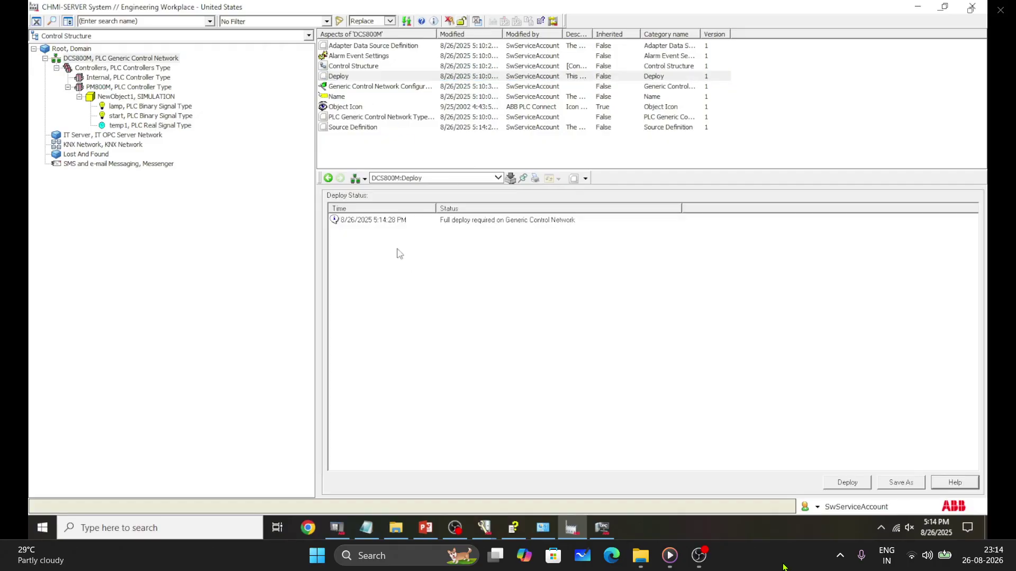
pyautogui.click(397, 226)
pyautogui.click(844, 486)
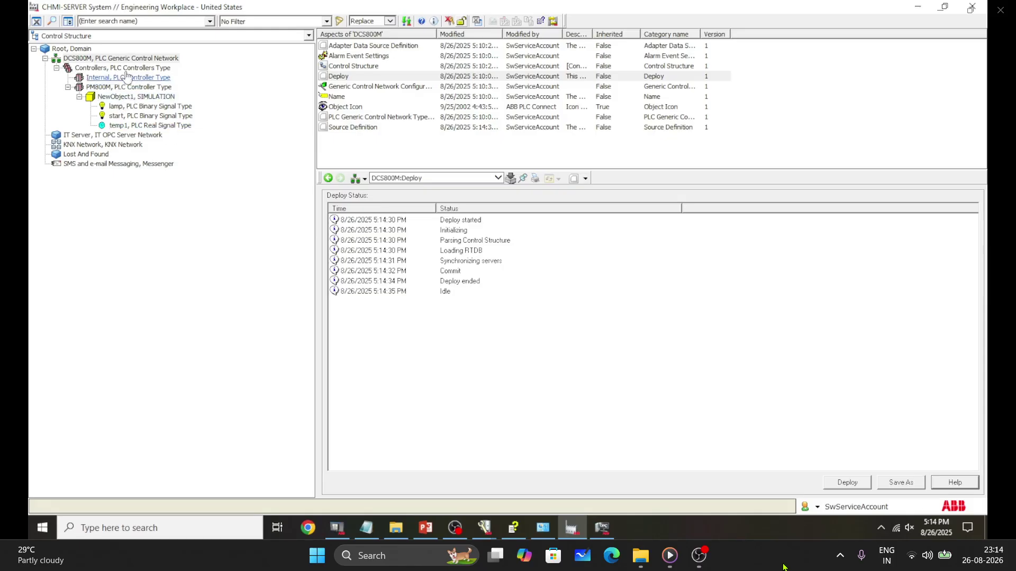
# Open the Object Dialog of the SIMULATION object under PM800M and check its live temp1 signal.
pyautogui.click(139, 97)
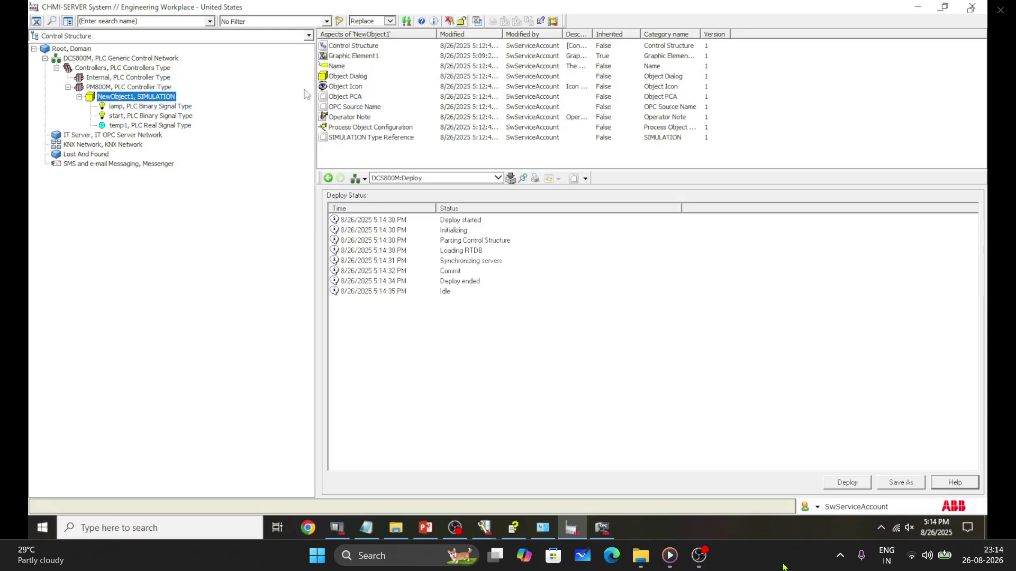
pyautogui.click(344, 76)
pyautogui.click(439, 240)
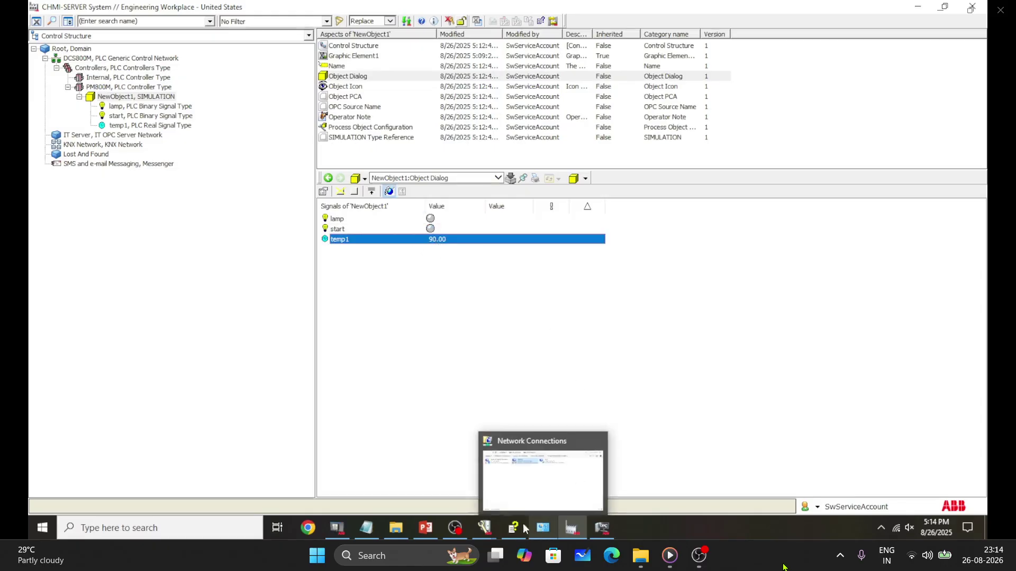
pyautogui.moveTo(484, 527)
pyautogui.click(383, 470)
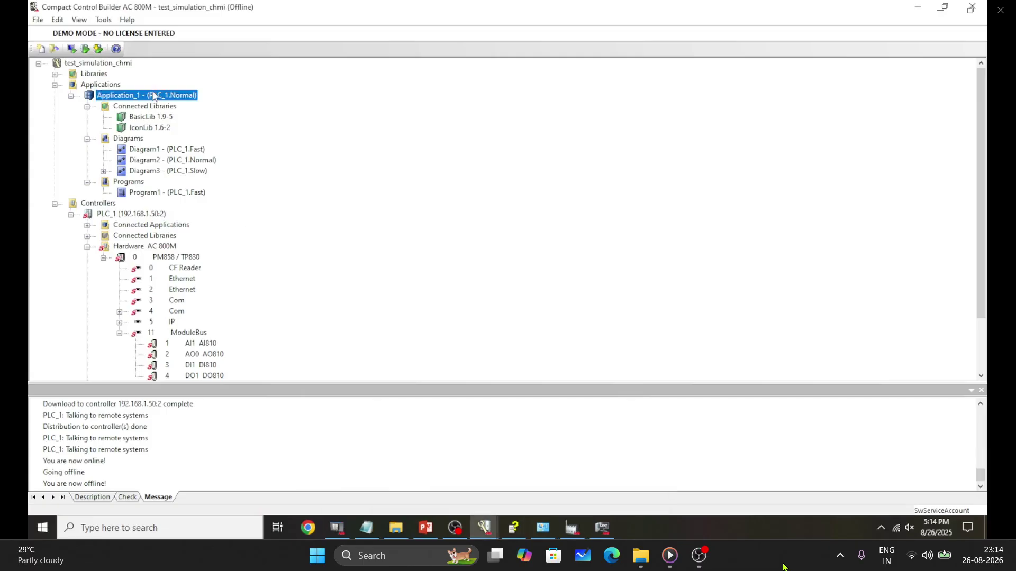
pyautogui.click(863, 29)
pyautogui.moveTo(484, 527)
pyautogui.moveTo(524, 503)
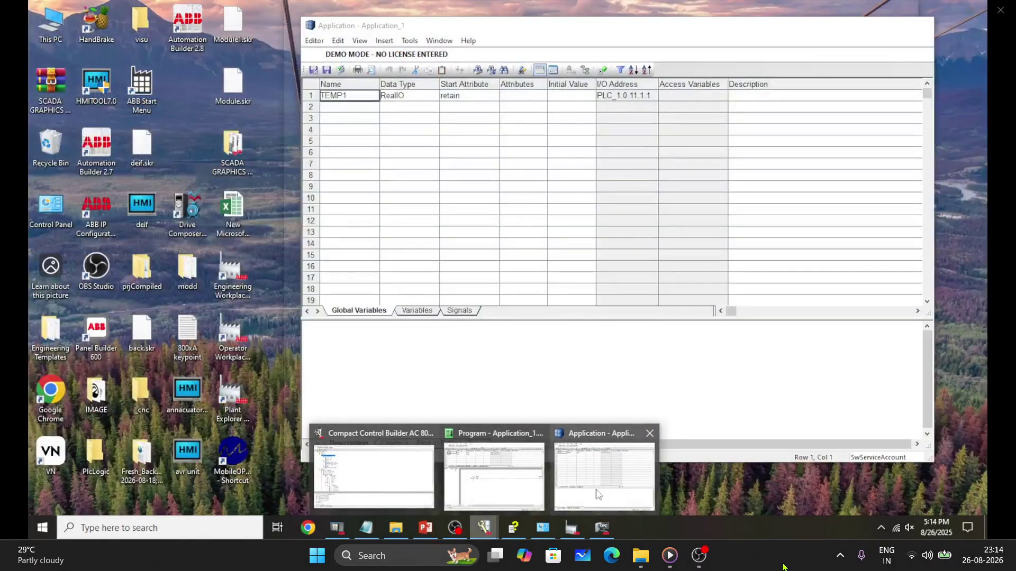
pyautogui.moveTo(400, 487)
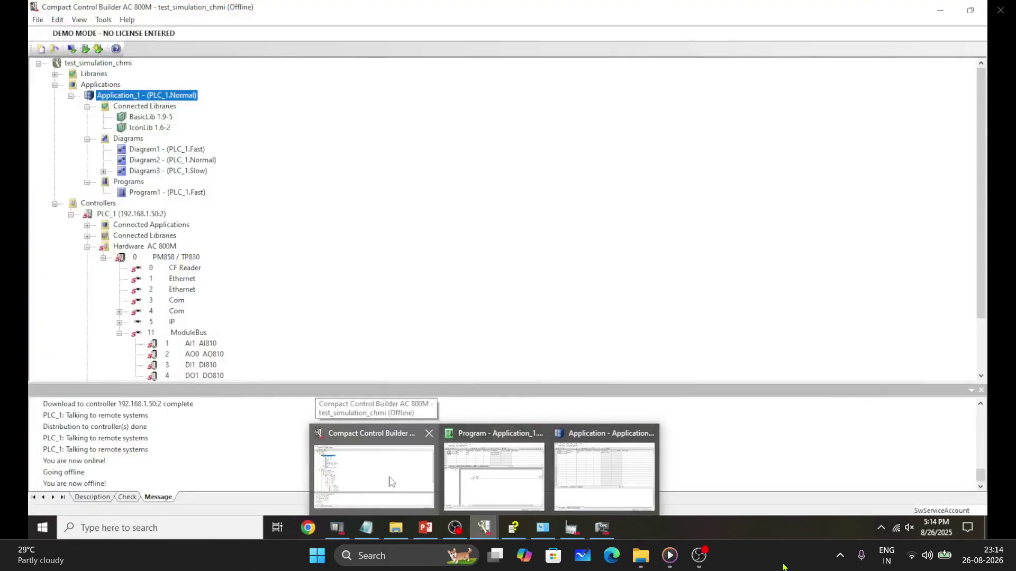
pyautogui.click(940, 11)
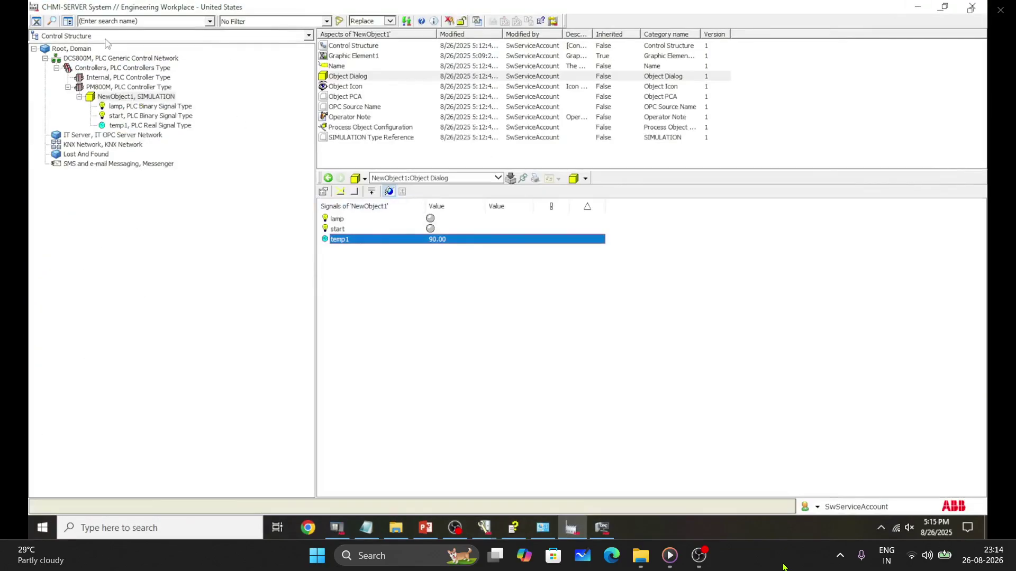
# Open the Startup Display of the plain Operator Workplace from the Workplace Structure for editing in the graphics editor.
pyautogui.click(126, 35)
pyautogui.scroll(-3, 91, 126)
pyautogui.click(92, 134)
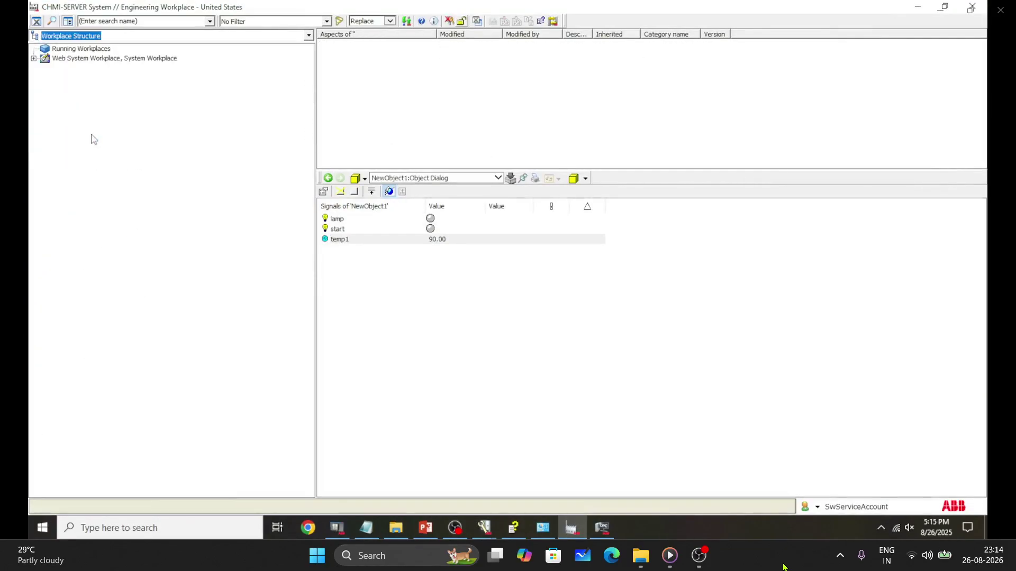
pyautogui.click(33, 58)
pyautogui.click(118, 154)
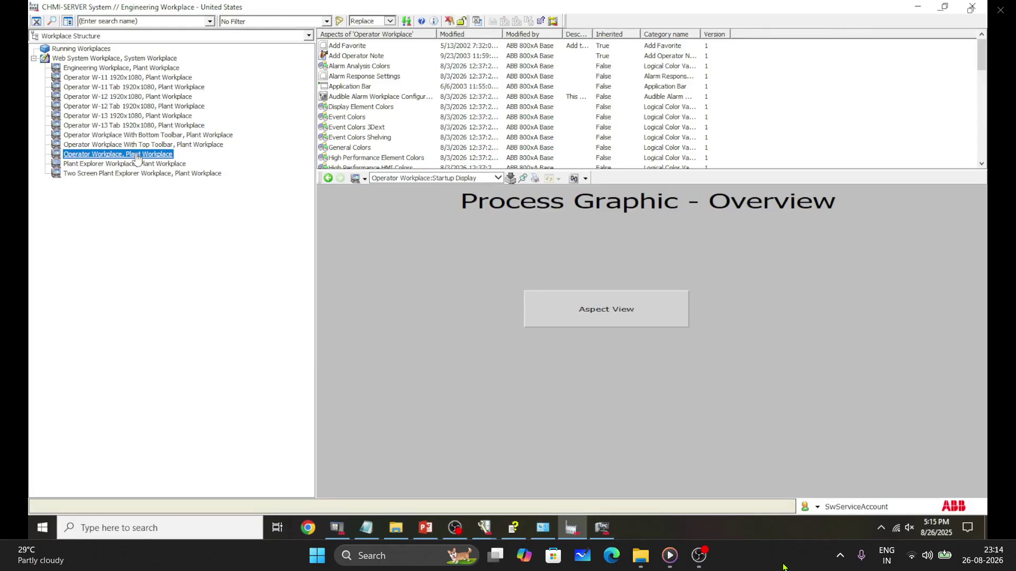
pyautogui.rightClick(442, 259)
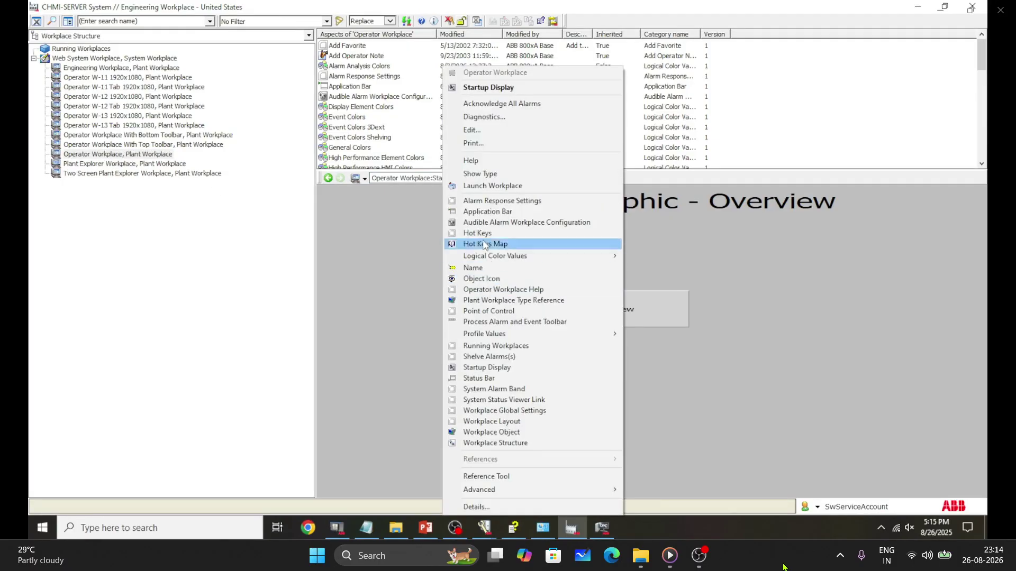
pyautogui.click(481, 132)
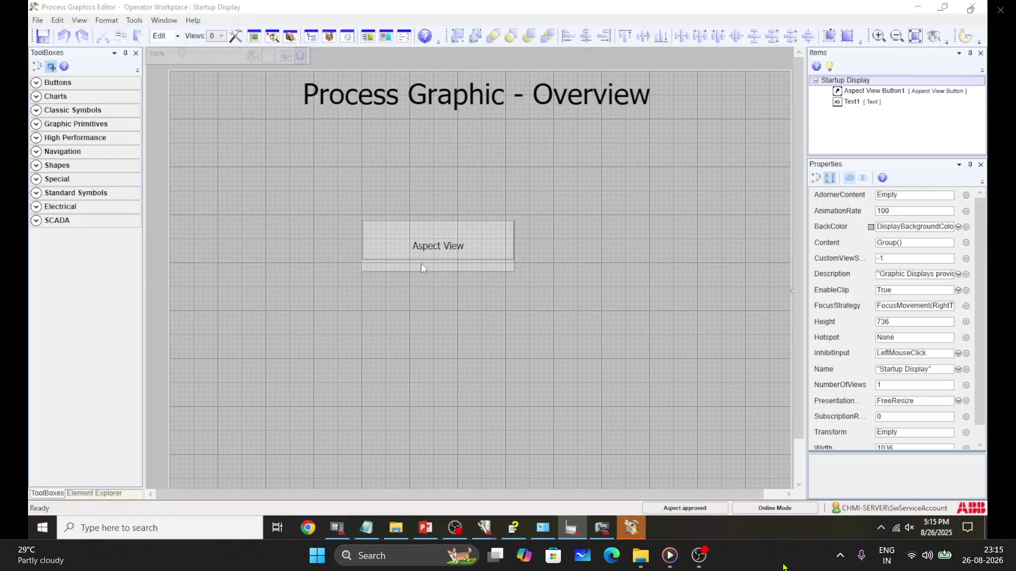
# Check the Aspect View button's AspectView expression against the areas under plant_tcp, accept it, save the display and close the editor.
pyautogui.click(418, 268)
pyautogui.click(37, 82)
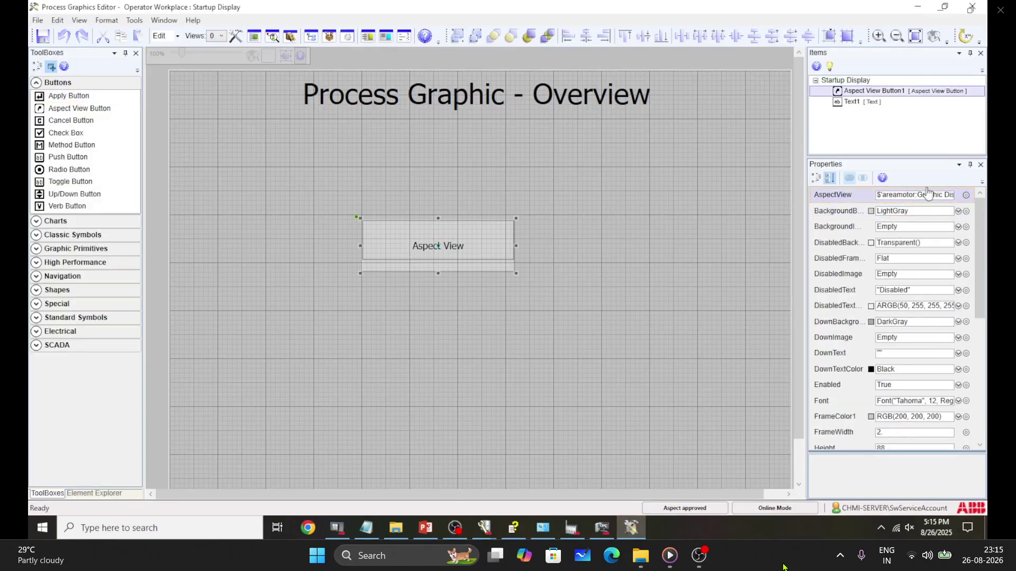
pyautogui.click(965, 196)
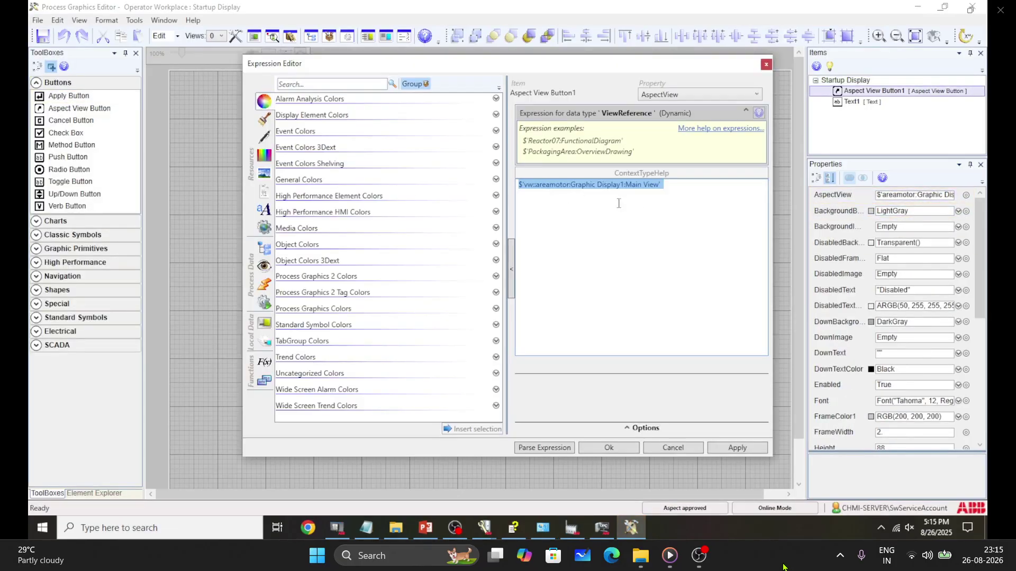
pyautogui.click(264, 265)
pyautogui.click(281, 143)
pyautogui.click(293, 154)
pyautogui.click(305, 165)
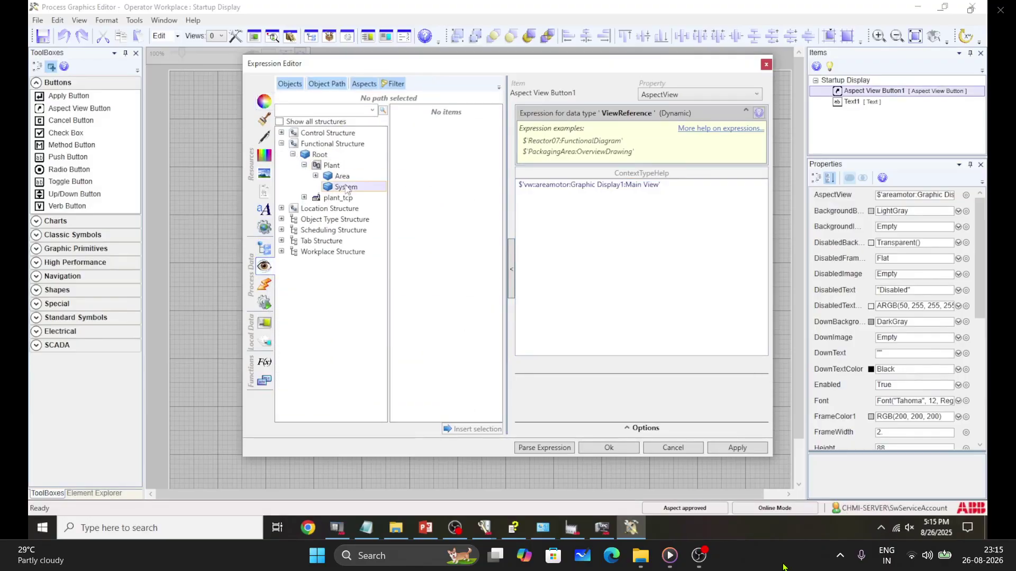
pyautogui.click(304, 197)
pyautogui.moveTo(662, 185); pyautogui.dragTo(518, 185)
pyautogui.click(620, 449)
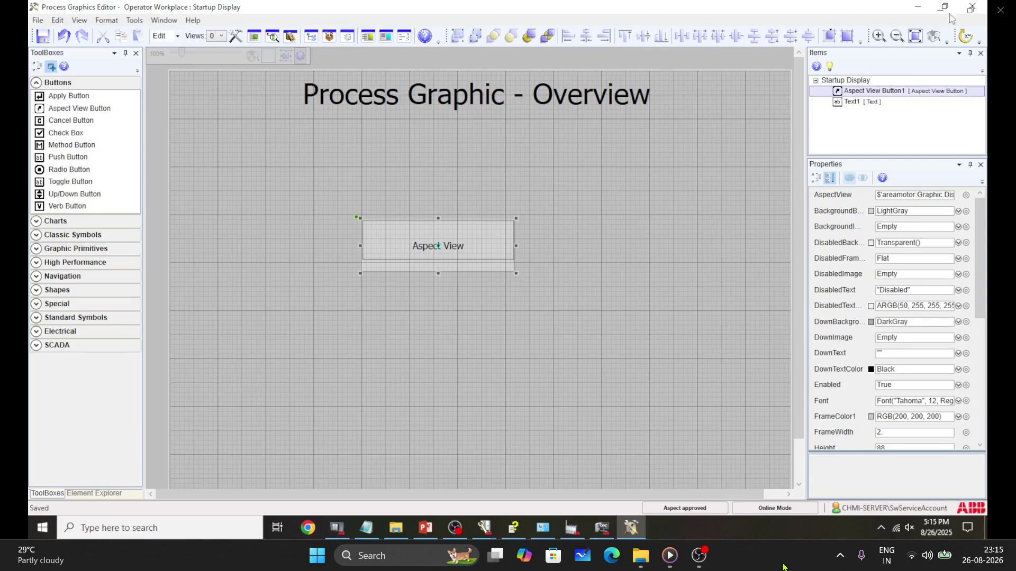
pyautogui.click(972, 7)
# Show the areamotor area under plant_tcp in the Functional Structure.
pyautogui.click(91, 37)
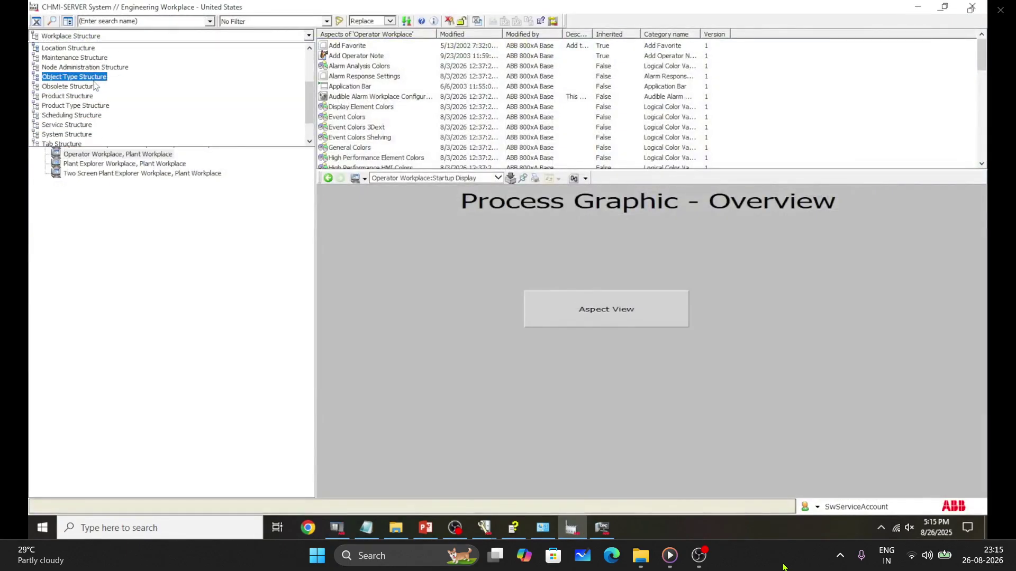
pyautogui.scroll(1, 91, 112)
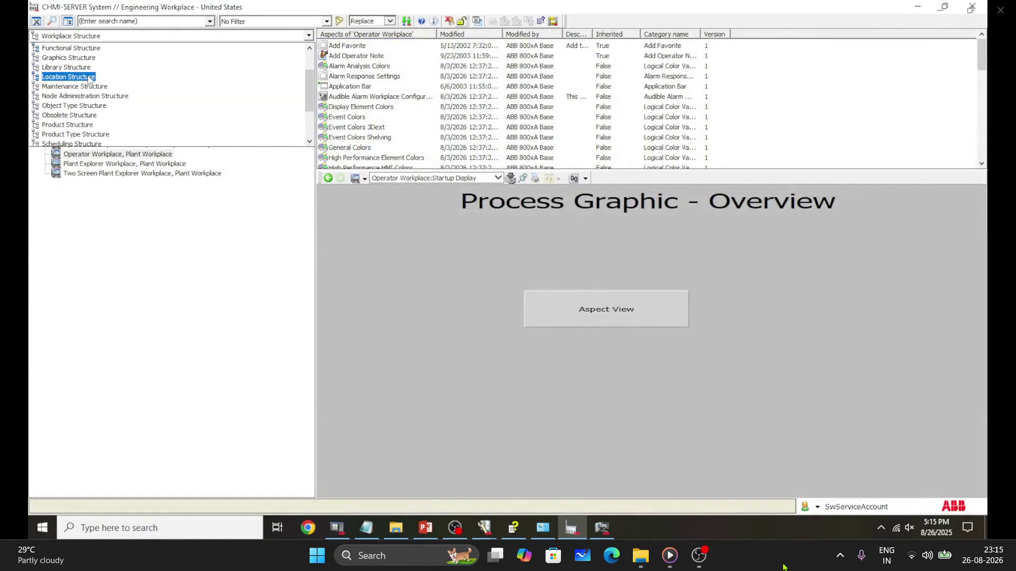
pyautogui.click(69, 48)
pyautogui.click(33, 49)
pyautogui.click(79, 67)
pyautogui.click(45, 68)
pyautogui.click(83, 78)
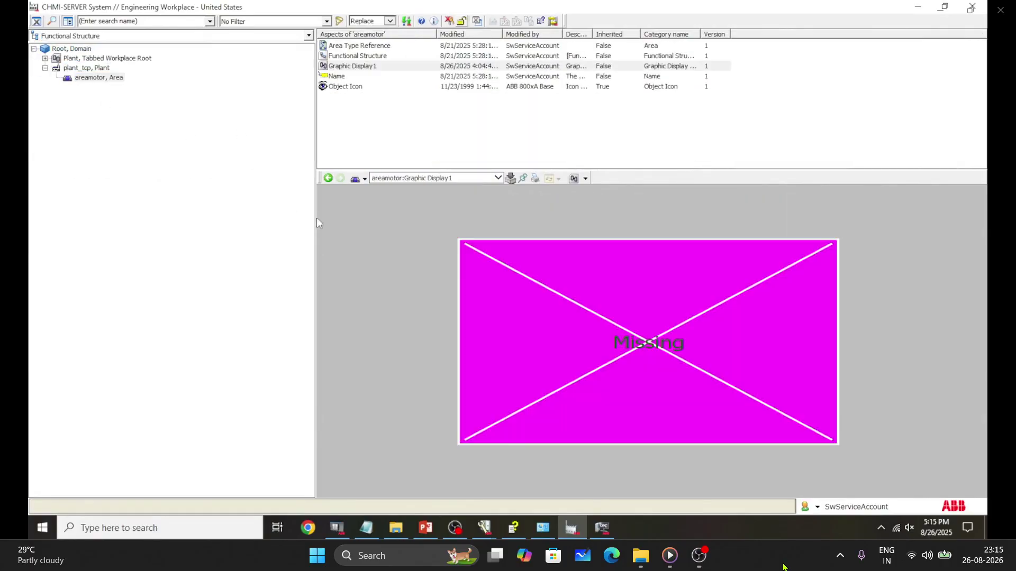
# Open areamotor's Graphic Display1 for editing and delete the missing SIMULATION graphic element.
pyautogui.rightClick(375, 229)
pyautogui.click(411, 294)
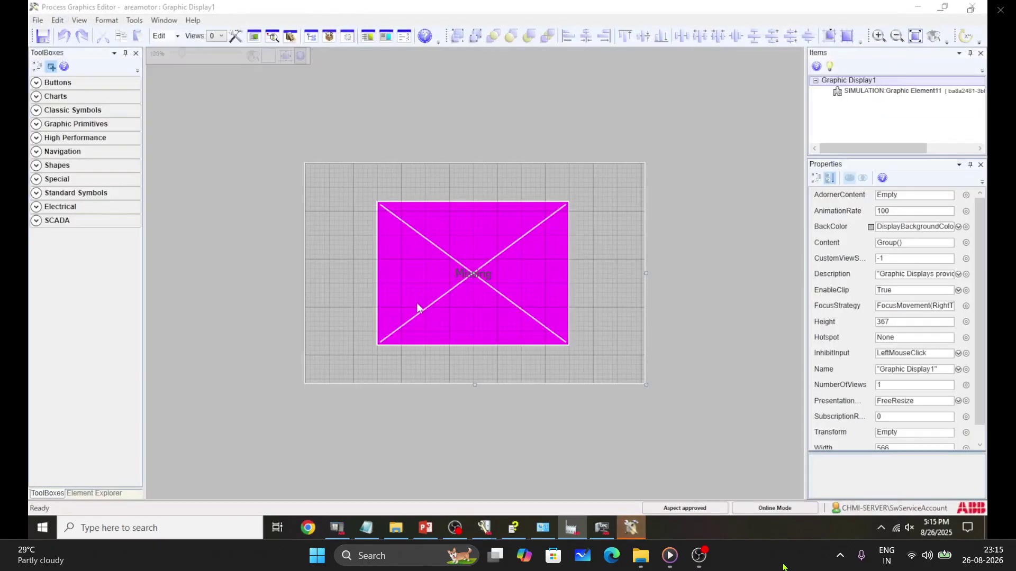
pyautogui.click(519, 265)
pyautogui.press('Delete')
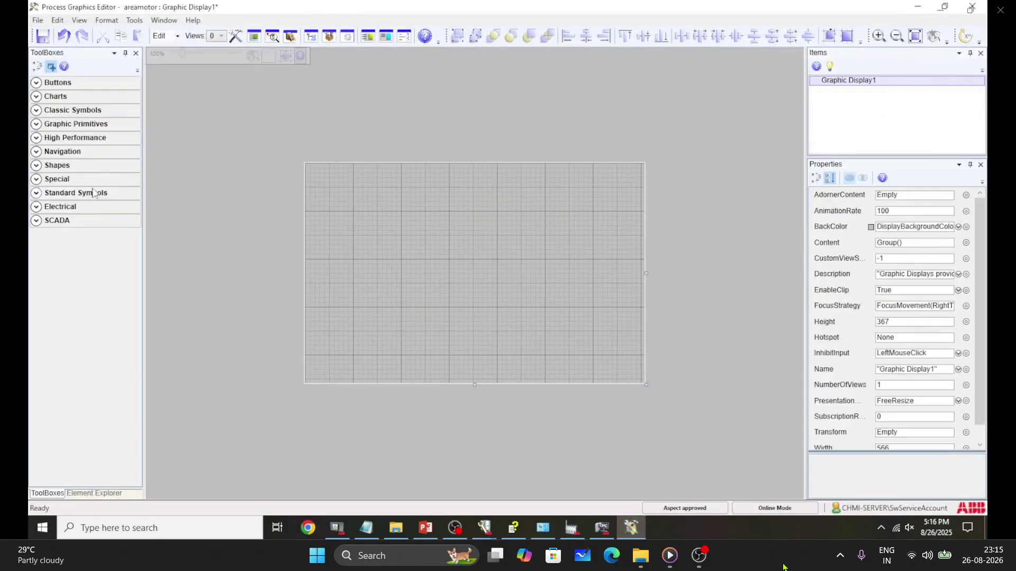
# Place Graphic Element1 of NewObject1 under the PM800M controller in the middle of the display, save it and close the editor.
pyautogui.click(92, 492)
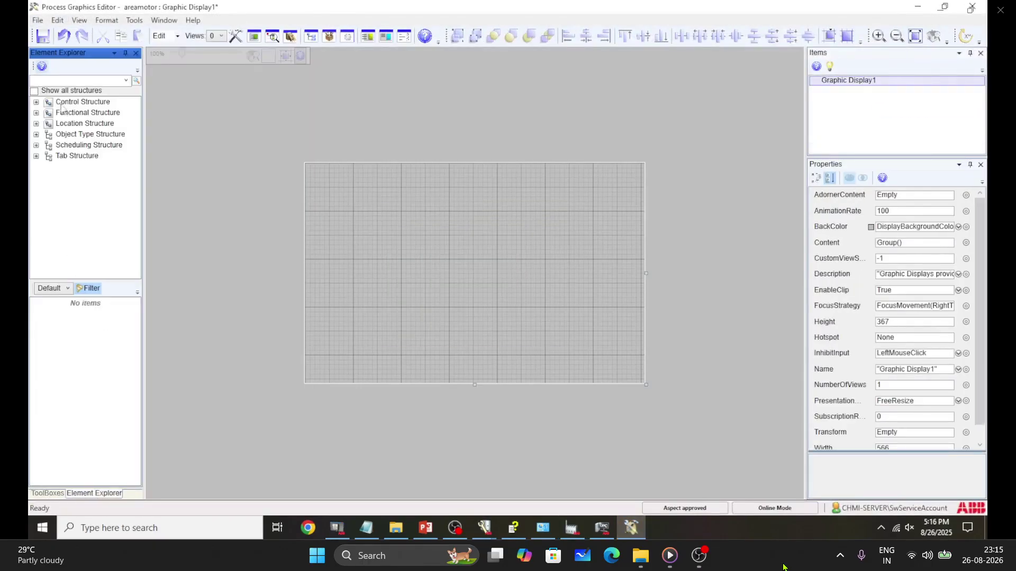
pyautogui.click(36, 102)
pyautogui.click(47, 113)
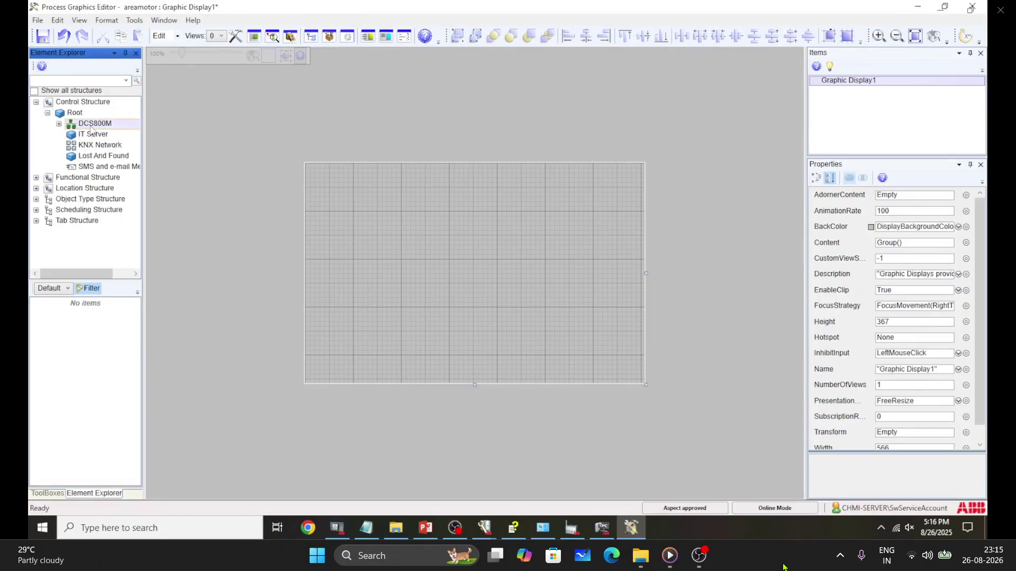
pyautogui.click(59, 123)
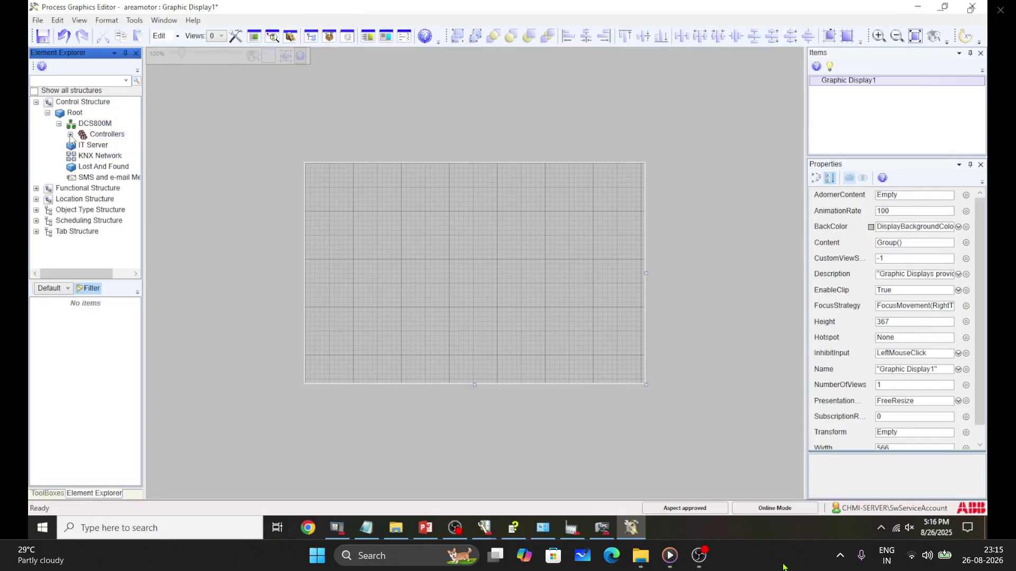
pyautogui.click(71, 134)
pyautogui.click(82, 156)
pyautogui.click(93, 168)
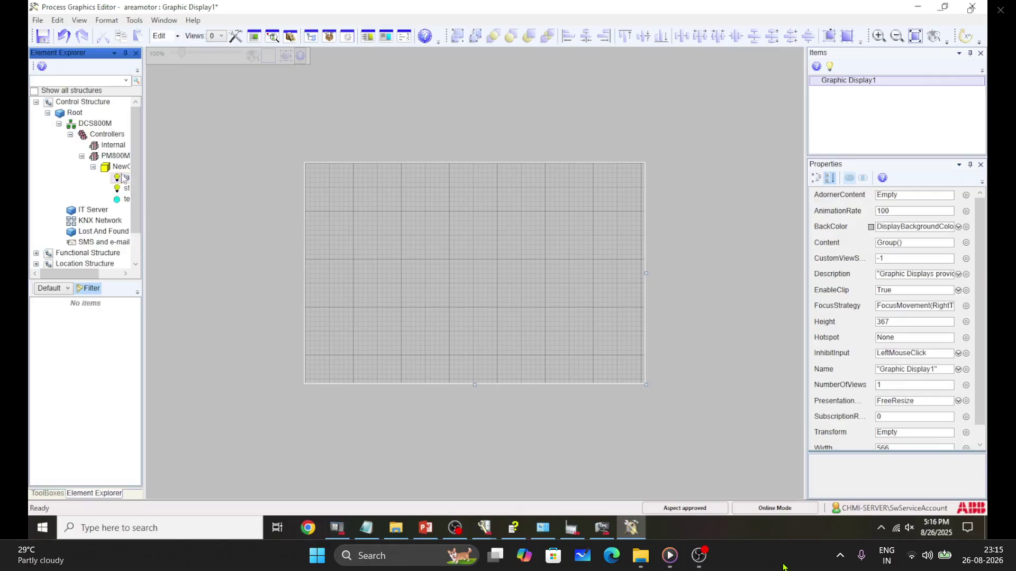
pyautogui.click(120, 167)
pyautogui.moveTo(134, 307); pyautogui.dragTo(531, 292)
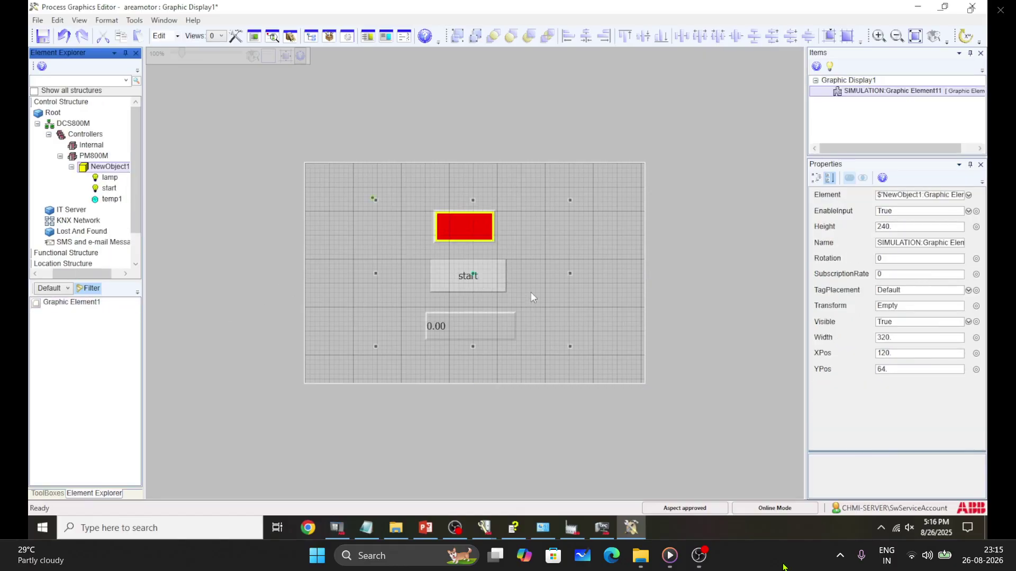
pyautogui.click(43, 36)
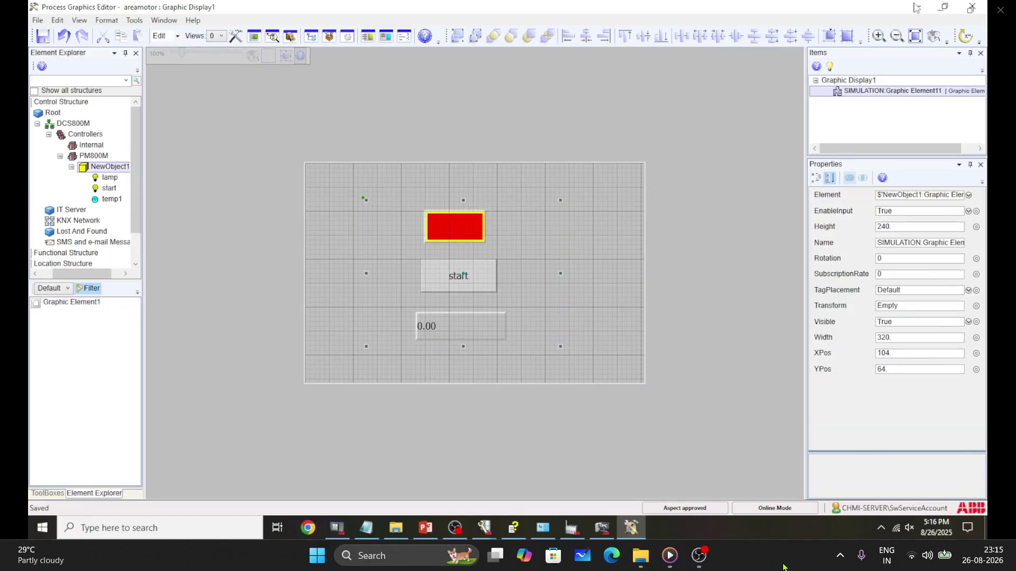
pyautogui.click(971, 6)
# Reload areamotor's Graphic Display1, reopening and closing its editor once, and check the lamp, start button and temperature field.
pyautogui.click(88, 68)
pyautogui.click(98, 78)
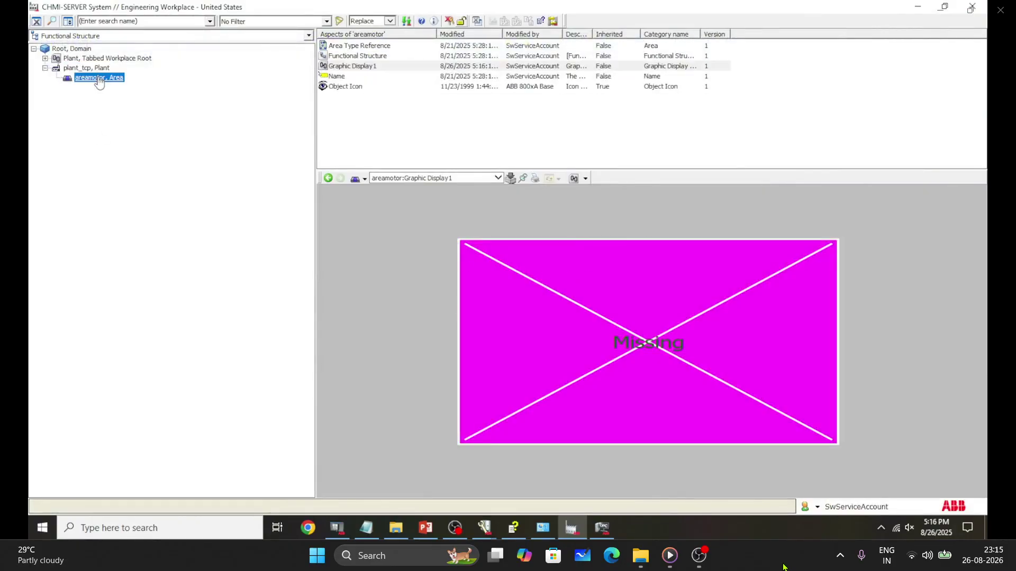
pyautogui.click(99, 69)
pyautogui.click(101, 78)
pyautogui.rightClick(391, 258)
pyautogui.click(430, 322)
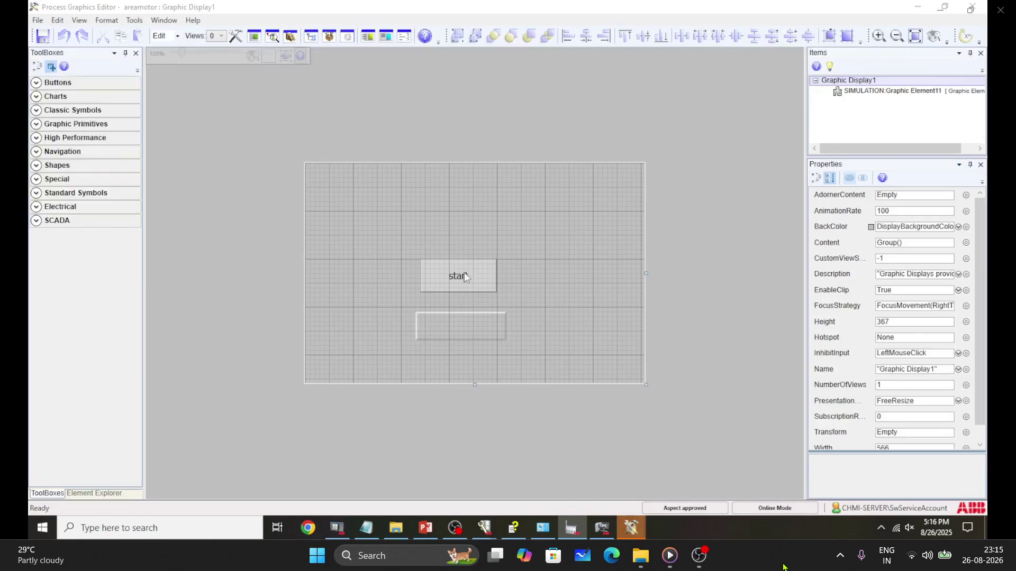
pyautogui.click(465, 277)
pyautogui.click(972, 6)
pyautogui.click(86, 68)
pyautogui.click(94, 79)
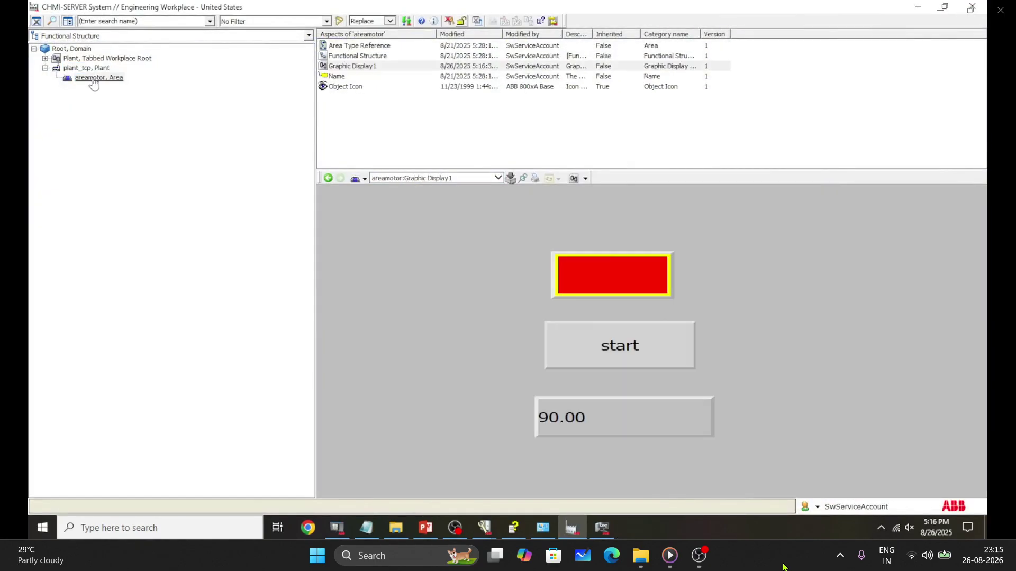
# Return to the Workplace Structure and reopen the Operator Workplace's Startup Display in the graphics editor.
pyautogui.click(308, 35)
pyautogui.scroll(-3, 159, 117)
pyautogui.click(99, 135)
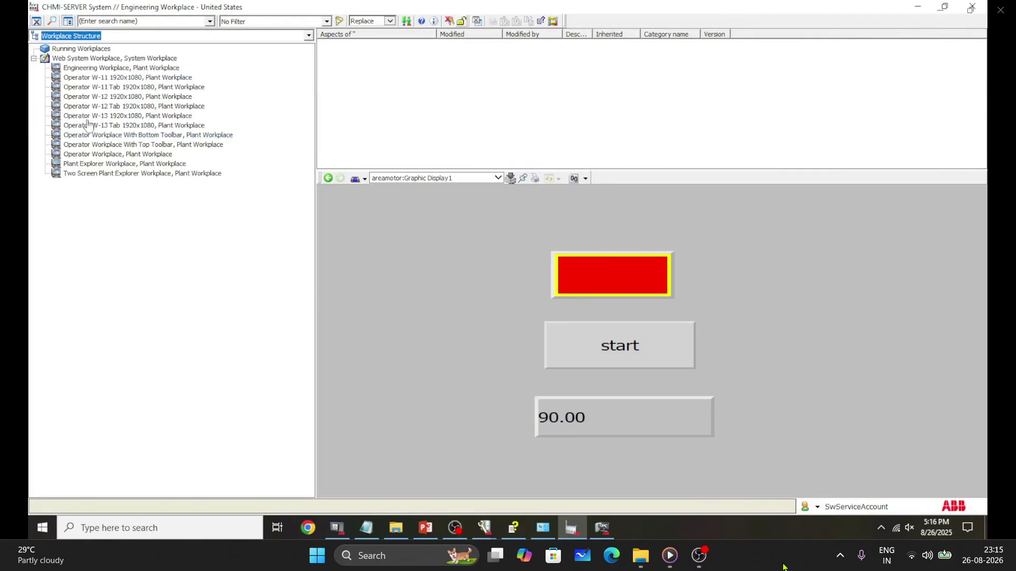
pyautogui.click(118, 153)
pyautogui.rightClick(441, 262)
pyautogui.click(476, 131)
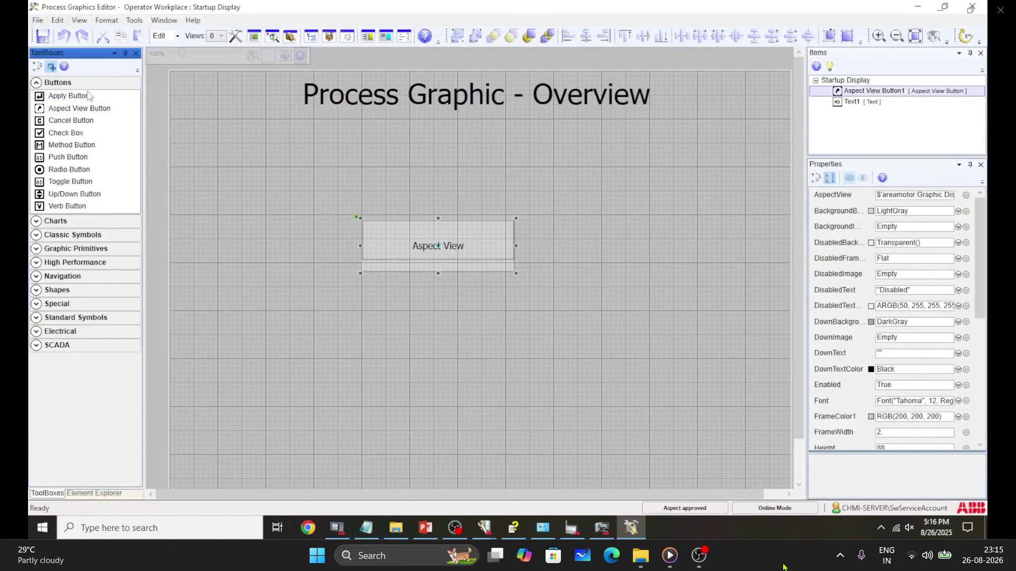
# Confirm the Main View of areamotor's Graphic Display1 as the Aspect View button's target, save, and close the editor and Engineering Workplace.
pyautogui.click(966, 195)
pyautogui.click(263, 266)
pyautogui.click(281, 143)
pyautogui.click(293, 154)
pyautogui.click(304, 176)
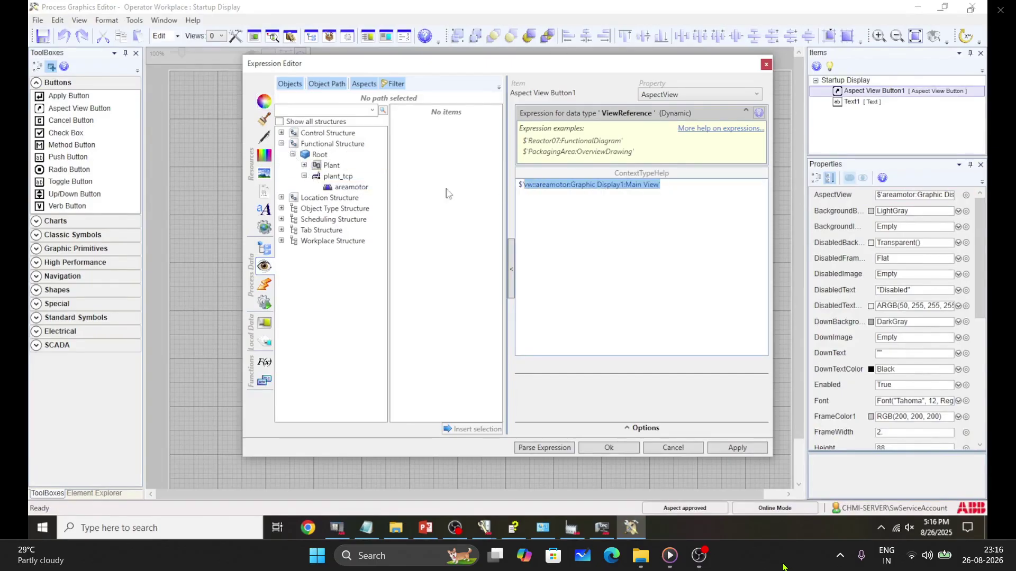
pyautogui.click(351, 187)
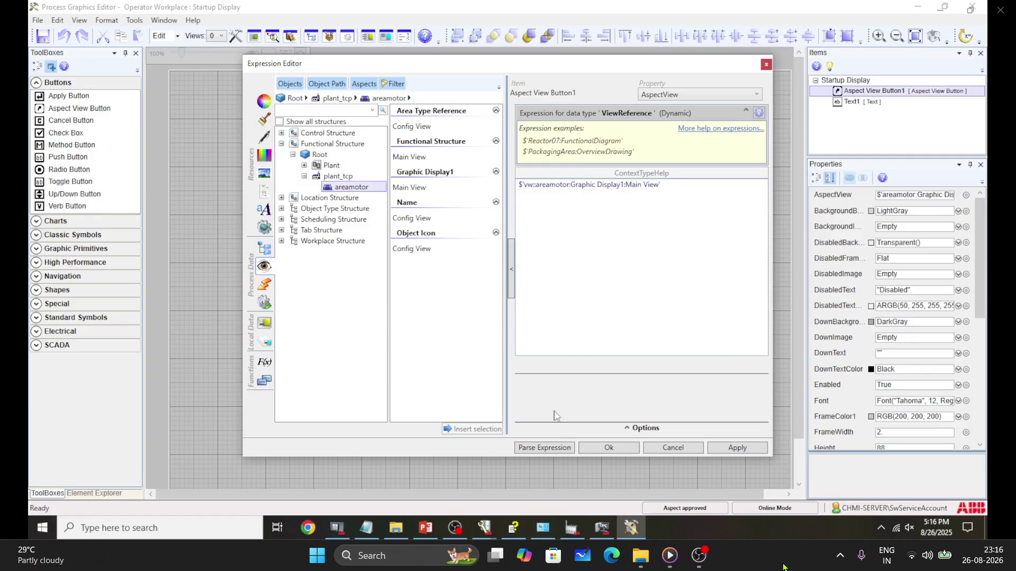
pyautogui.click(596, 458)
pyautogui.click(528, 390)
pyautogui.hotkey('ctrl', 's')
pyautogui.click(973, 7)
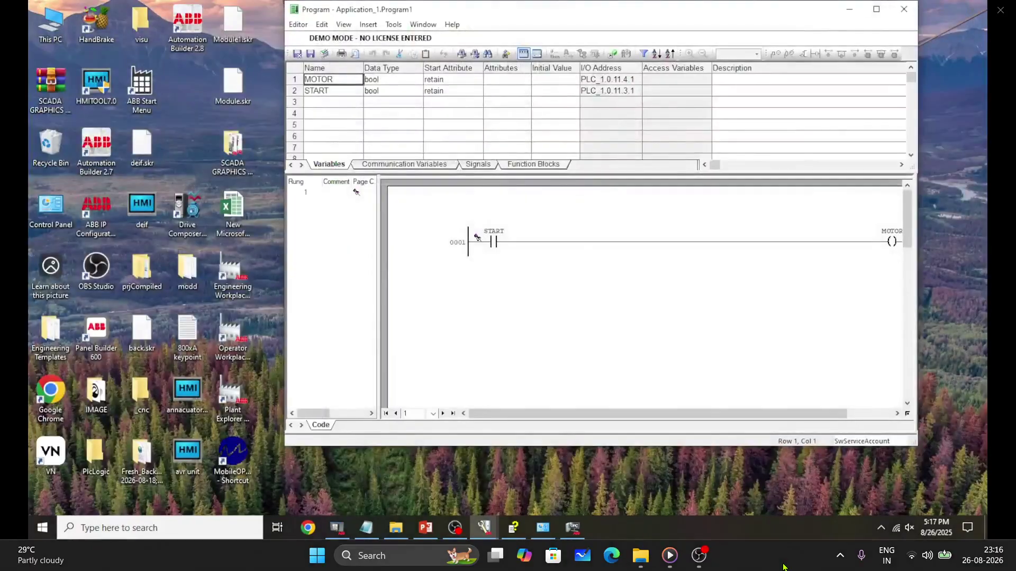
# Close the offline Program1 window, take test_simulation_chmi online in Compact Control Builder and open Program1 in online view.
pyautogui.moveTo(712, 15); pyautogui.dragTo(605, 43)
pyautogui.click(797, 36)
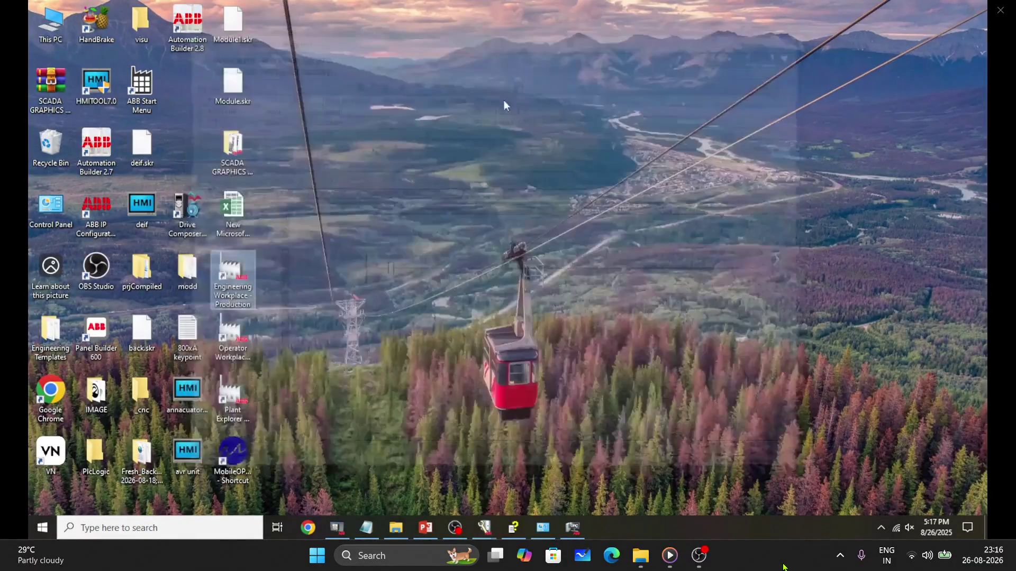
pyautogui.moveTo(487, 528)
pyautogui.click(428, 469)
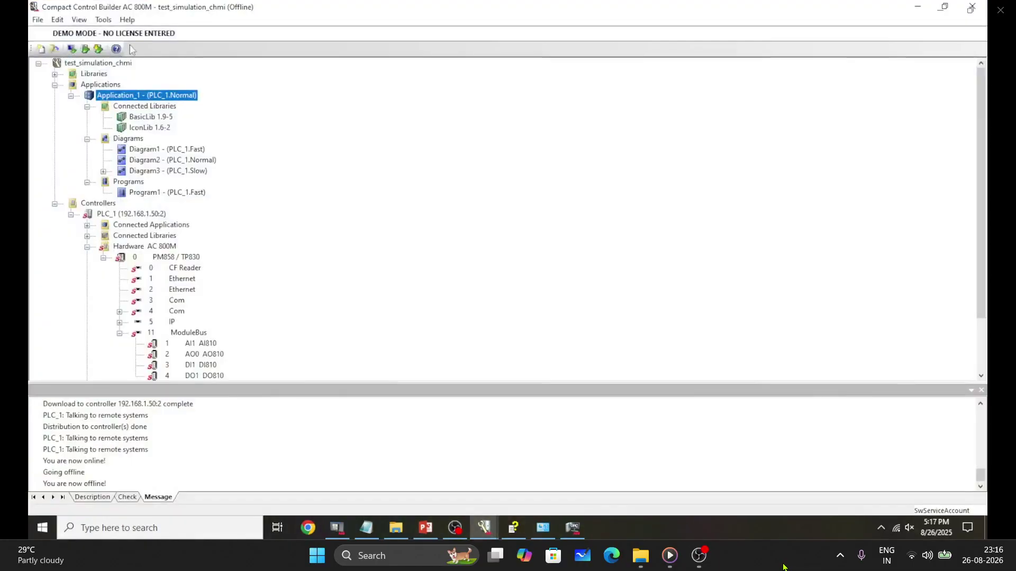
pyautogui.click(85, 48)
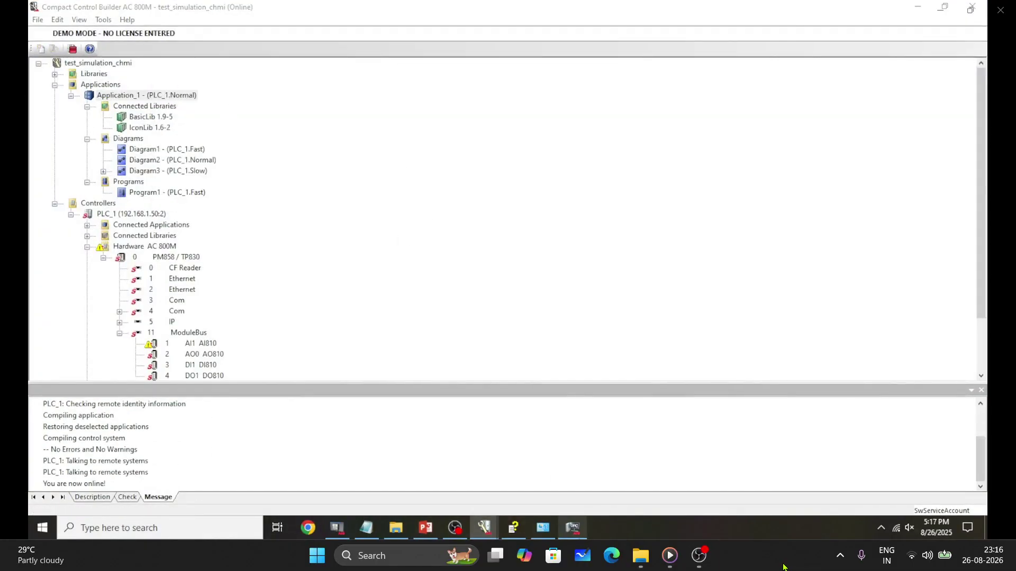
pyautogui.doubleClick(177, 192)
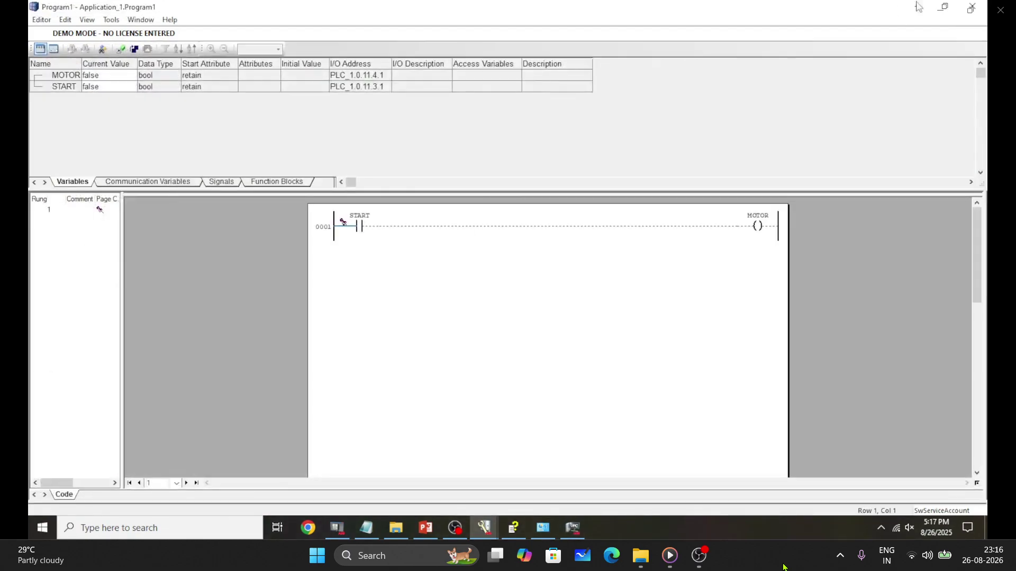
# Restore Program1 to a smaller window and open the online status views of DI1, DO1 and AI1, shortening each to its first channels.
pyautogui.click(945, 7)
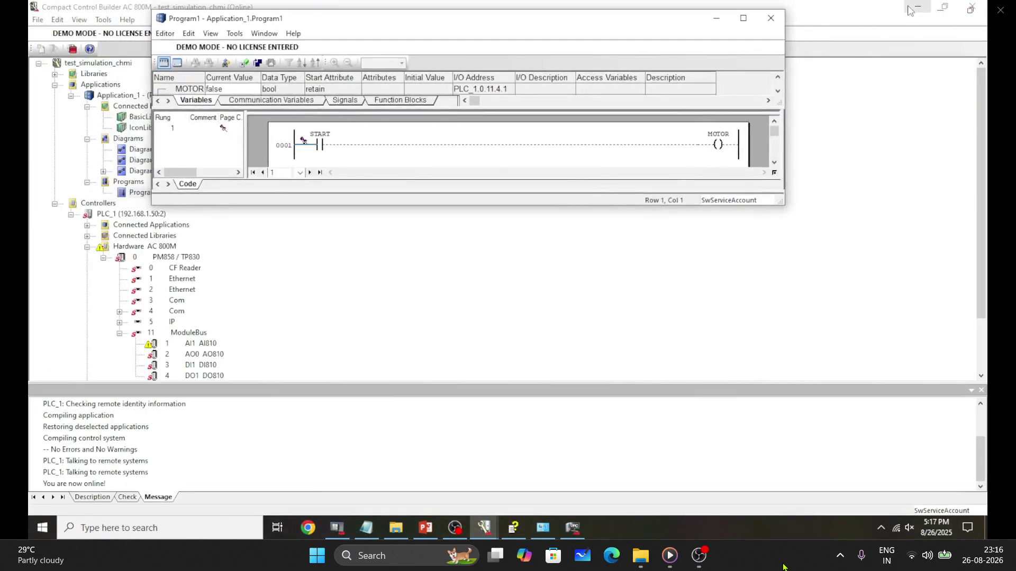
pyautogui.doubleClick(206, 365)
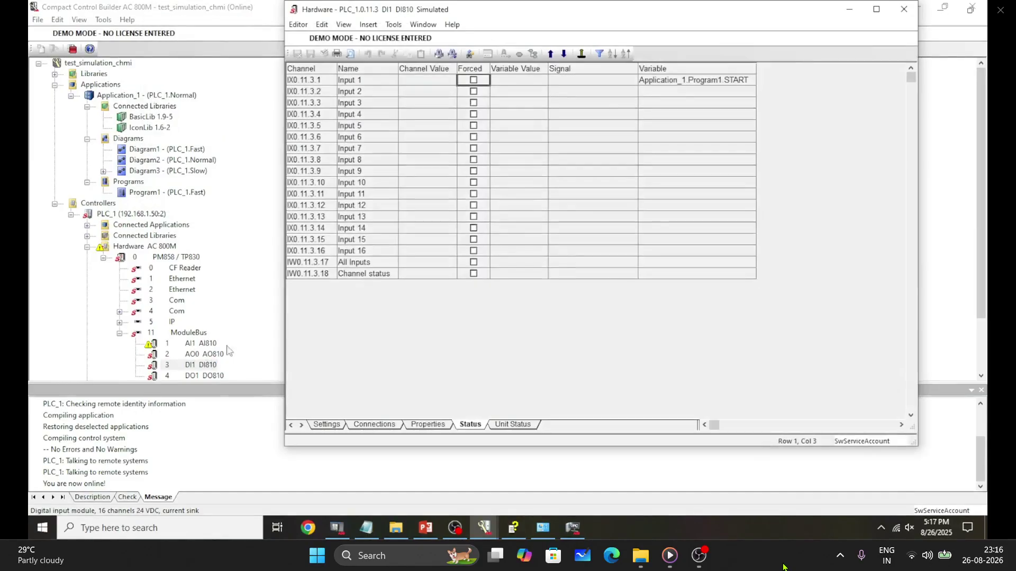
pyautogui.moveTo(623, 447); pyautogui.dragTo(625, 319)
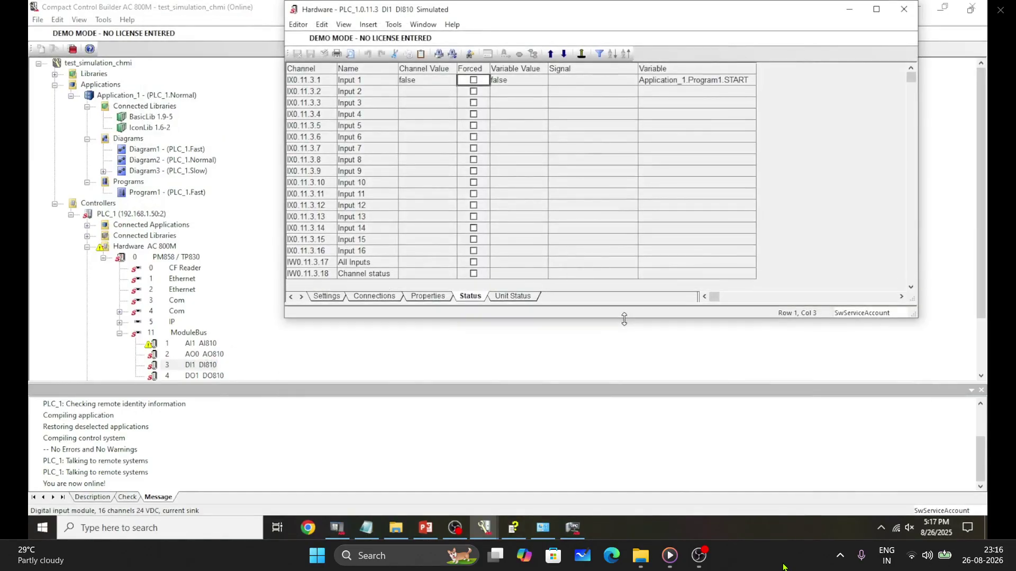
pyautogui.click(207, 376)
pyautogui.doubleClick(203, 370)
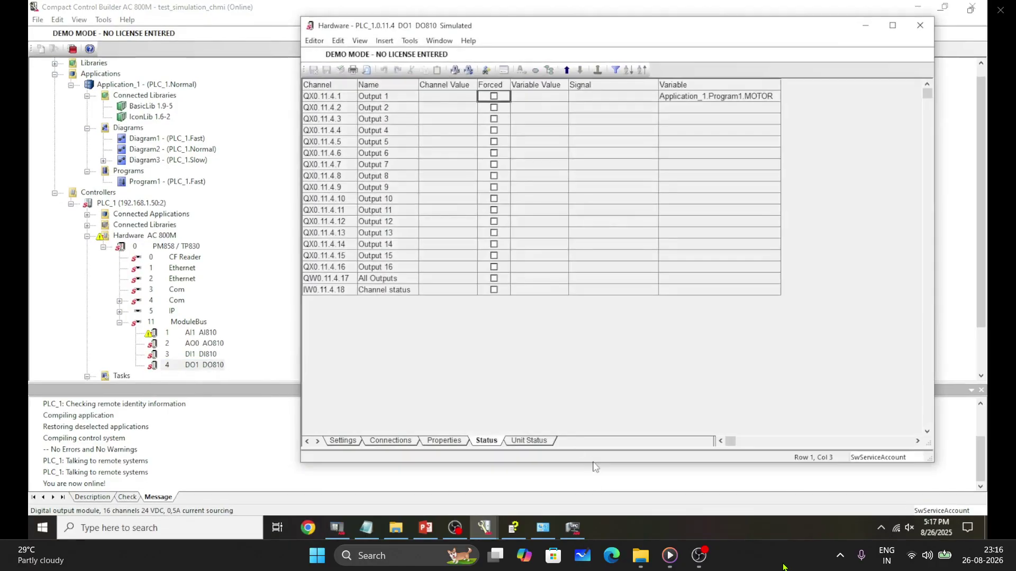
pyautogui.moveTo(595, 470); pyautogui.dragTo(612, 146)
pyautogui.doubleClick(200, 332)
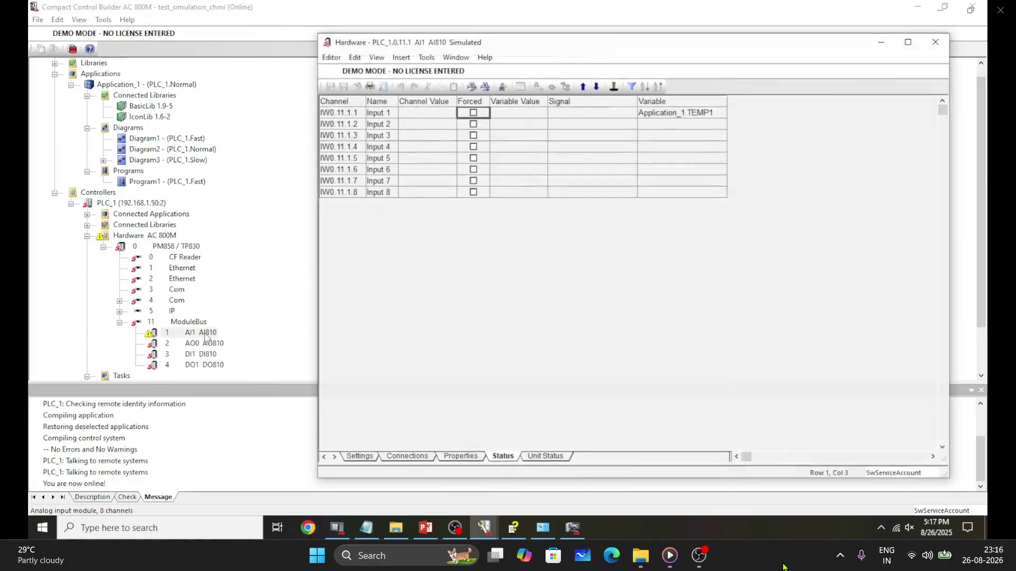
pyautogui.moveTo(623, 478); pyautogui.dragTo(627, 168)
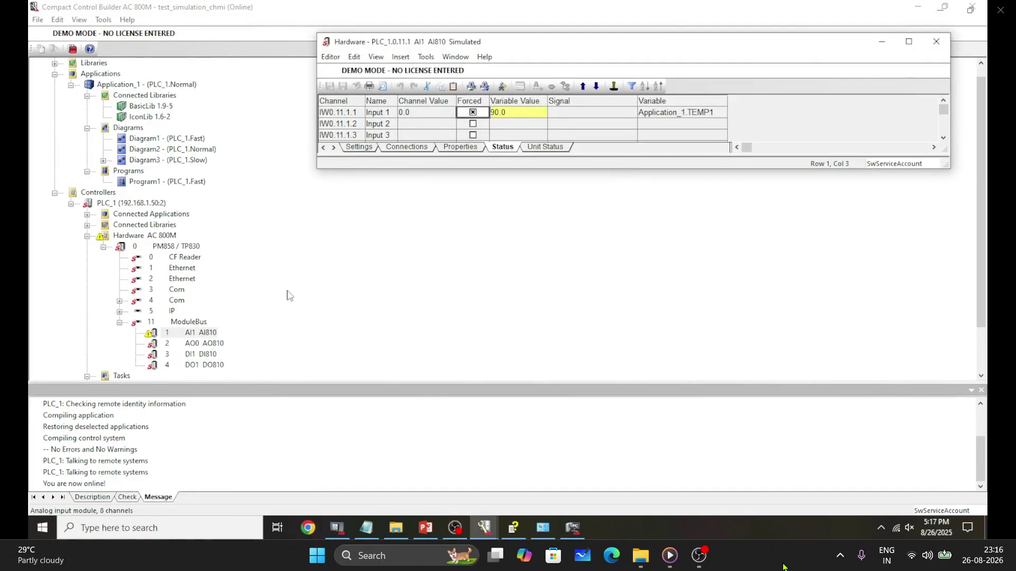
pyautogui.doubleClick(200, 355)
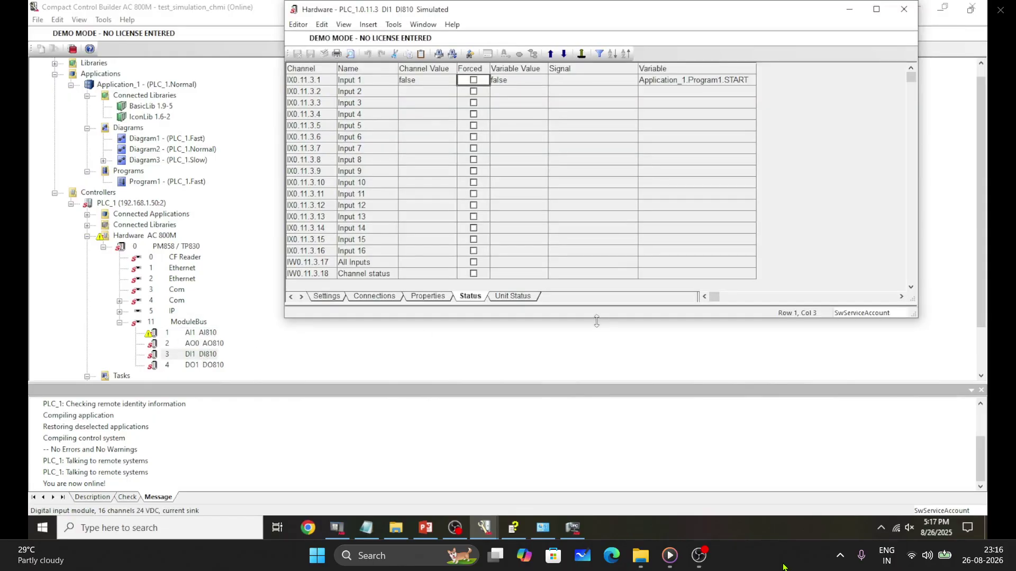
pyautogui.moveTo(595, 320); pyautogui.dragTo(597, 134)
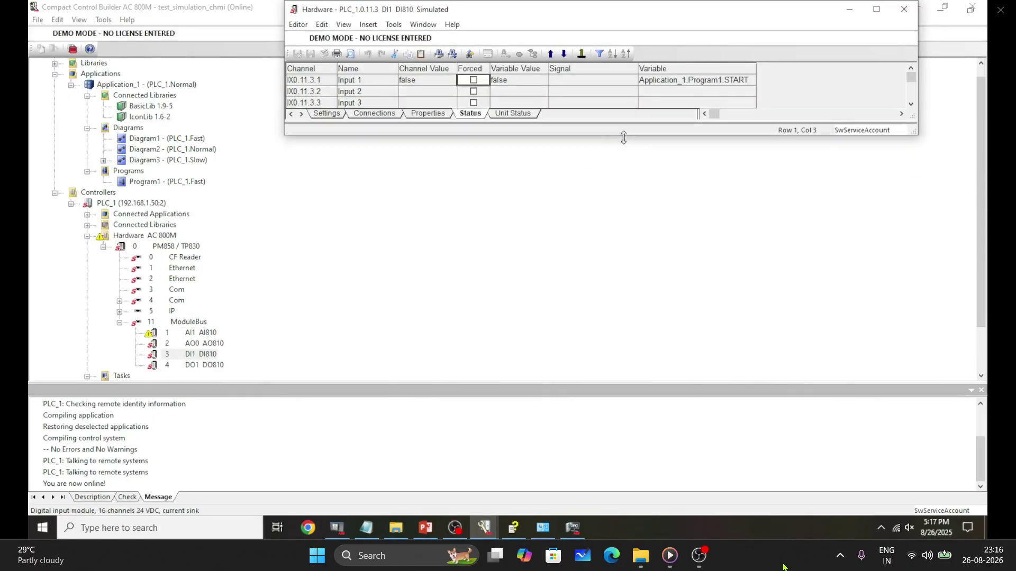
# Minimise the Control Builder project window and narrow the DO1 and DI1 status windows, stacking them along the side of the desktop.
pyautogui.click(926, 10)
pyautogui.moveTo(698, 9); pyautogui.dragTo(460, 385)
pyautogui.moveTo(710, 33); pyautogui.dragTo(717, 396)
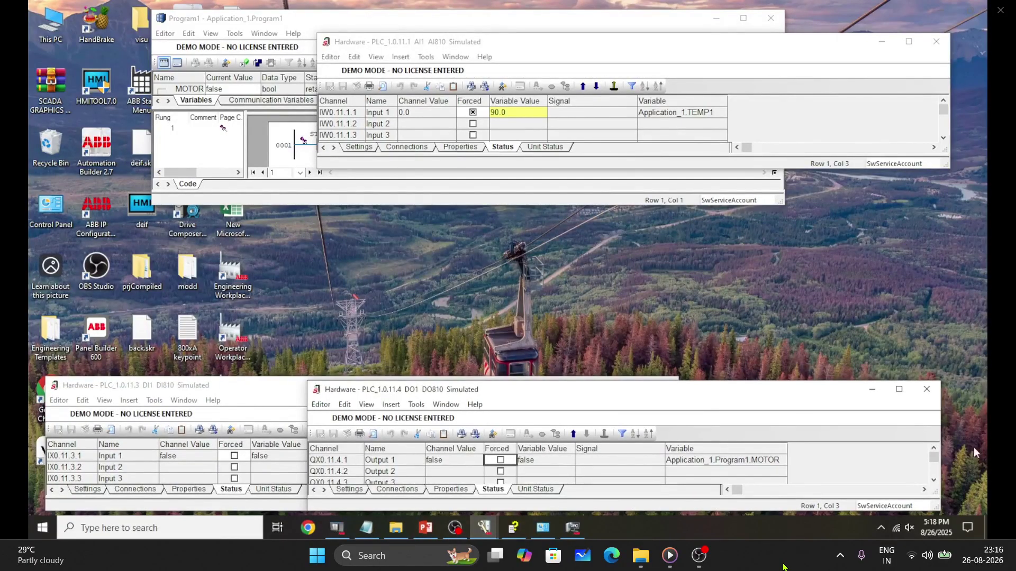
pyautogui.moveTo(942, 451); pyautogui.dragTo(587, 496)
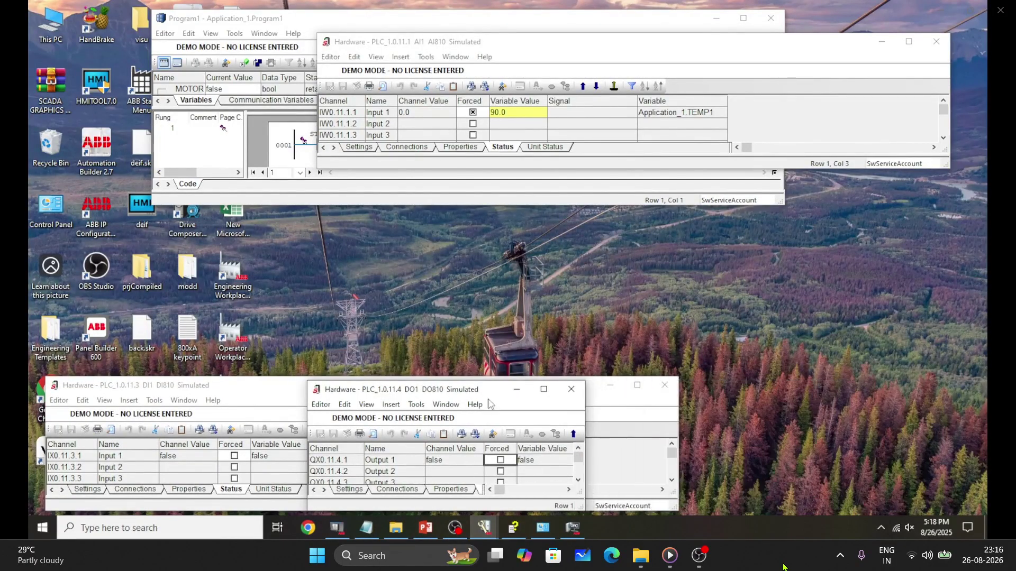
pyautogui.moveTo(497, 395); pyautogui.dragTo(223, 239)
pyautogui.moveTo(677, 444); pyautogui.dragTo(321, 461)
pyautogui.moveTo(228, 391); pyautogui.dragTo(213, 381)
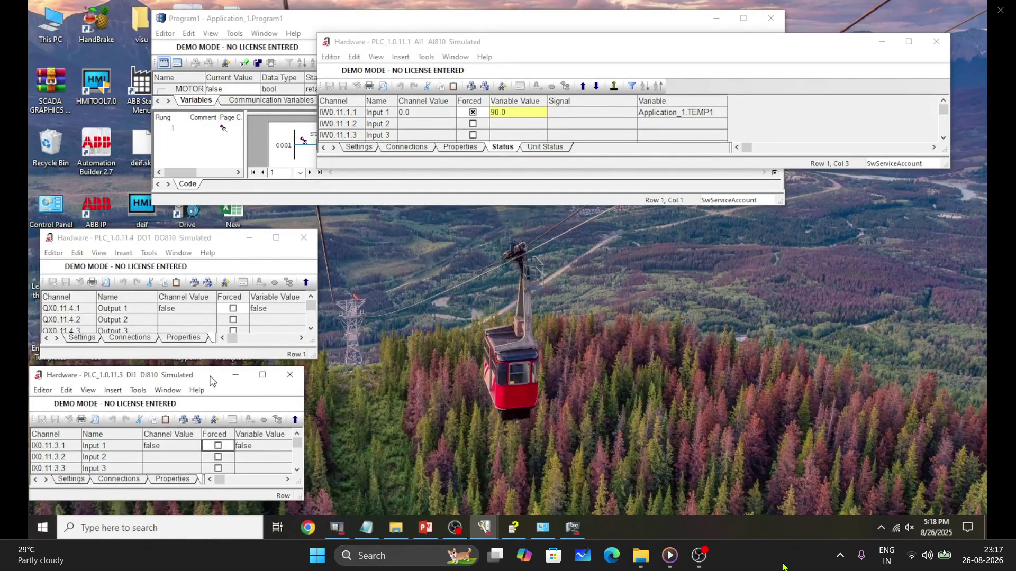
# Move the Program1 window beside the DI1 status window and narrow the AI1 status window, placing it above DO1.
pyautogui.click(670, 23)
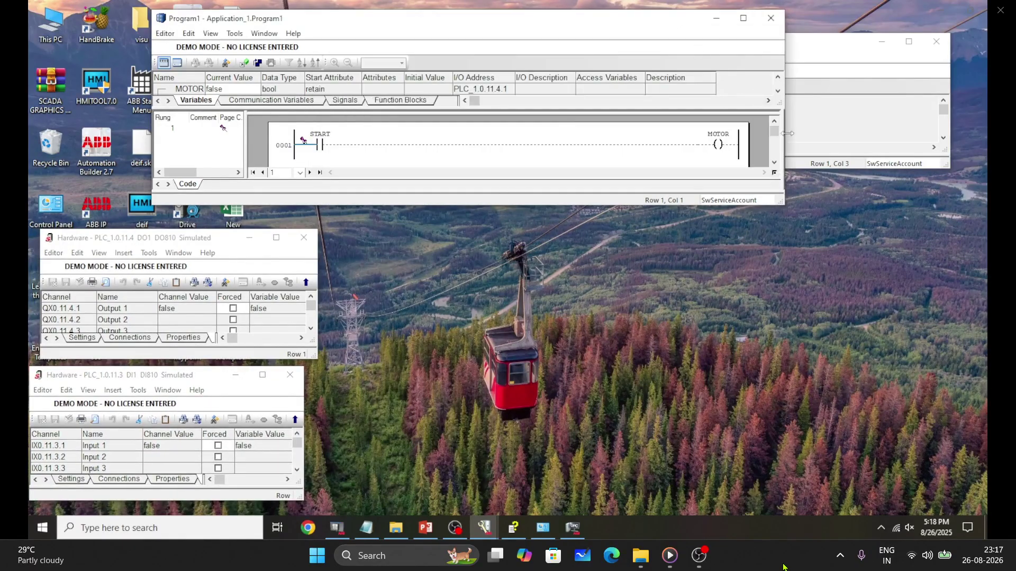
pyautogui.moveTo(608, 20); pyautogui.dragTo(782, 320)
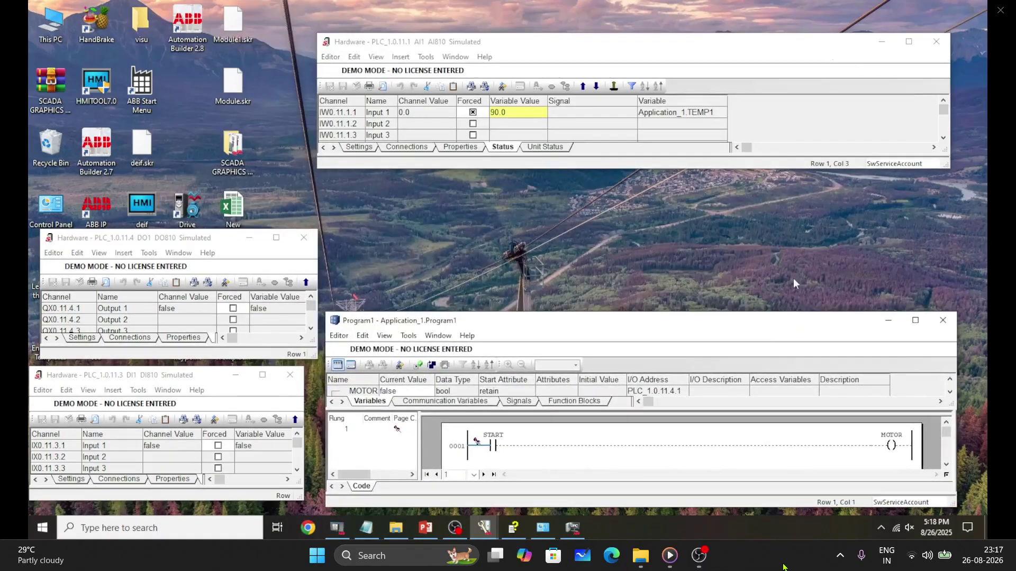
pyautogui.moveTo(661, 41); pyautogui.dragTo(378, 40)
pyautogui.moveTo(666, 100); pyautogui.dragTo(288, 100)
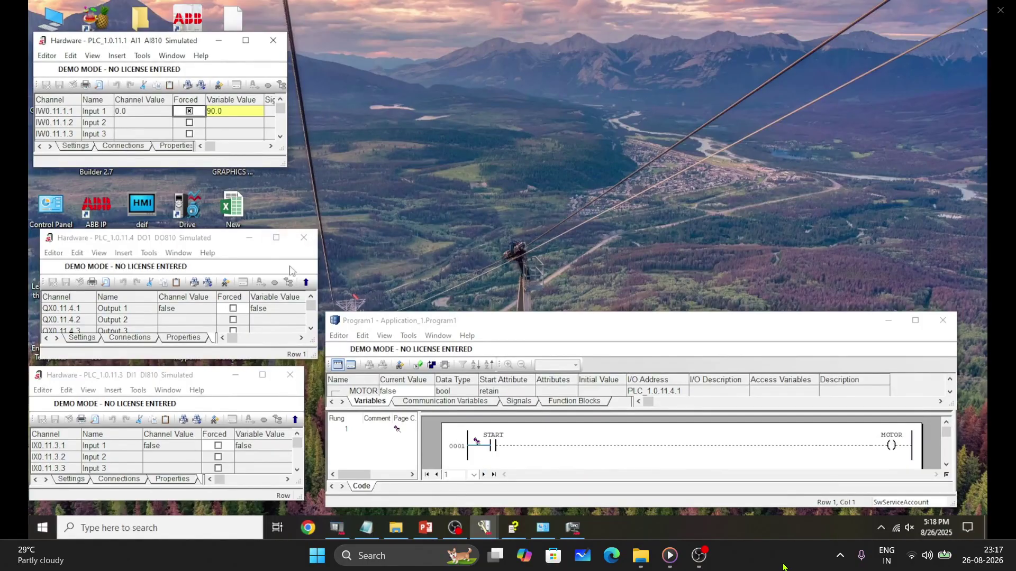
# Launch Operator Workplace, open areamotor's Graphic Display1 from its Aspect View button, minimise the overview and place the display above Program1 with DO1 beside it.
pyautogui.moveTo(223, 238); pyautogui.dragTo(370, 150)
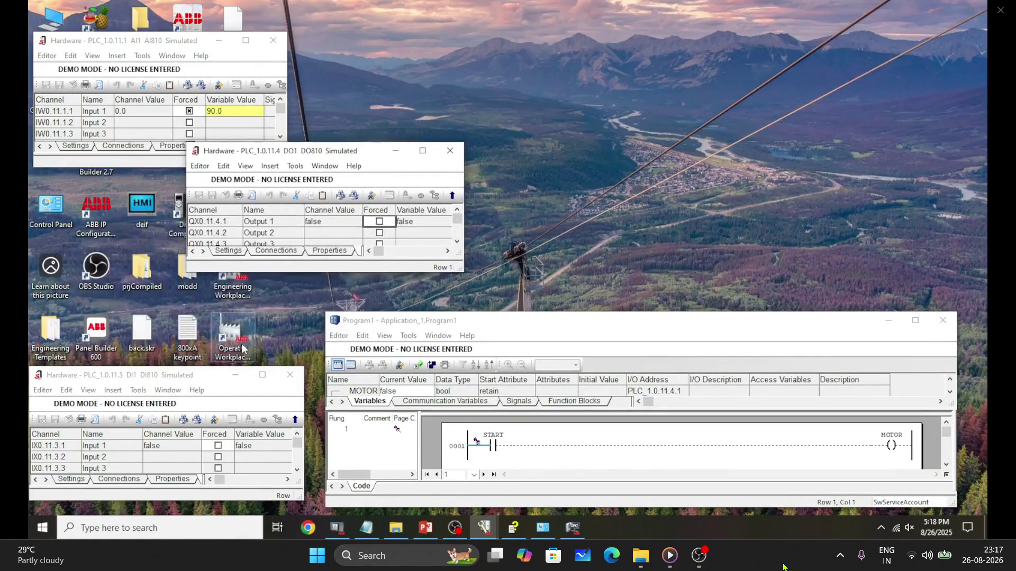
pyautogui.doubleClick(241, 342)
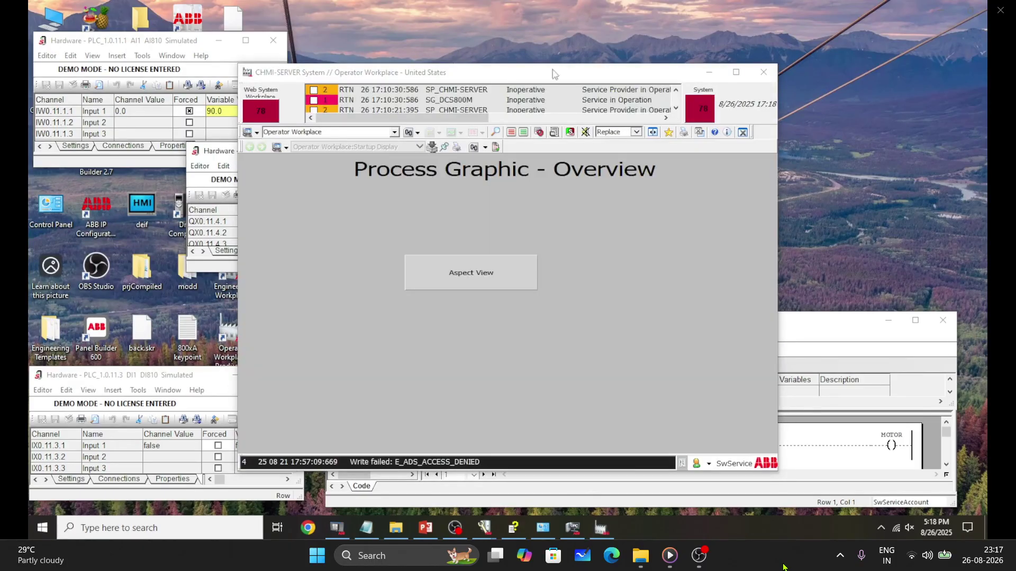
pyautogui.click(708, 72)
pyautogui.moveTo(379, 157); pyautogui.dragTo(221, 210)
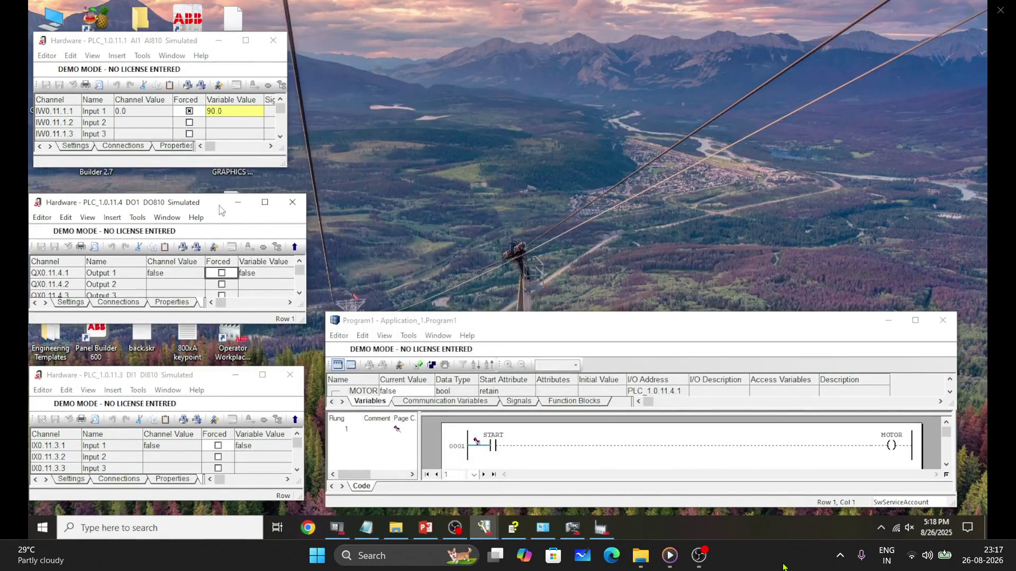
pyautogui.click(602, 527)
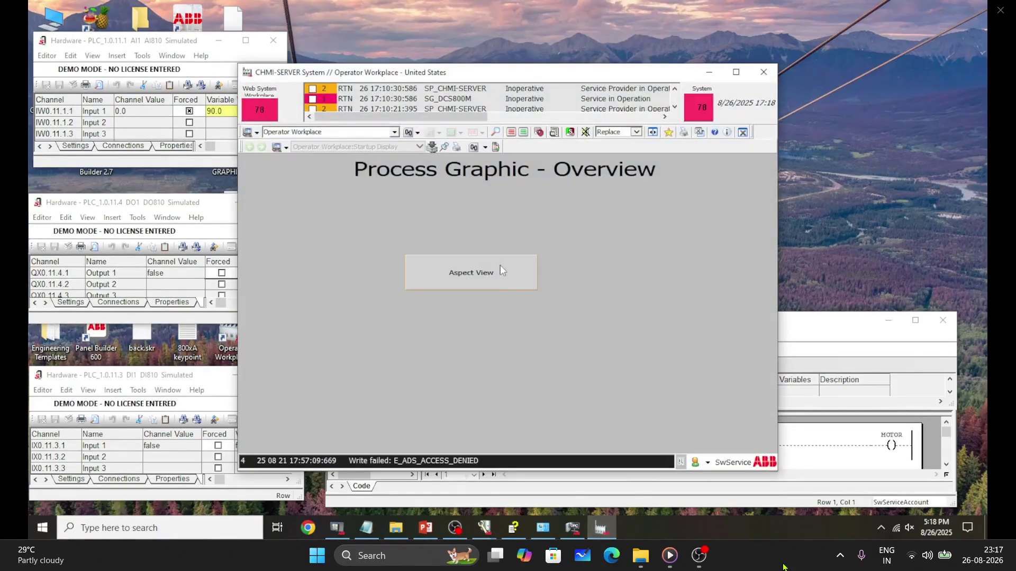
pyautogui.click(500, 267)
pyautogui.click(709, 72)
pyautogui.moveTo(354, 135); pyautogui.dragTo(544, 38)
# Test the start/stop button on areamotor's Graphic Display1 by toggling it repeatedly beside the live I/O and Program1 windows.
pyautogui.click(497, 170)
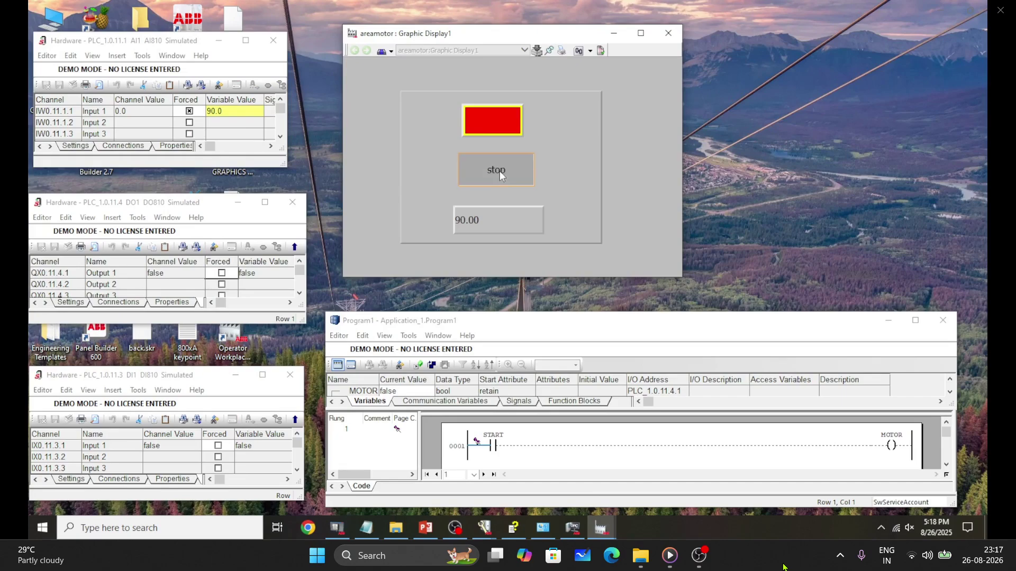
pyautogui.click(500, 171)
pyautogui.click(499, 171)
pyautogui.click(469, 169)
pyautogui.click(473, 171)
pyautogui.click(481, 174)
pyautogui.click(481, 174)
# Write 56 to the display's temperature field, release the force on AI1 Input 1 and try writing 56 and another value.
pyautogui.click(491, 229)
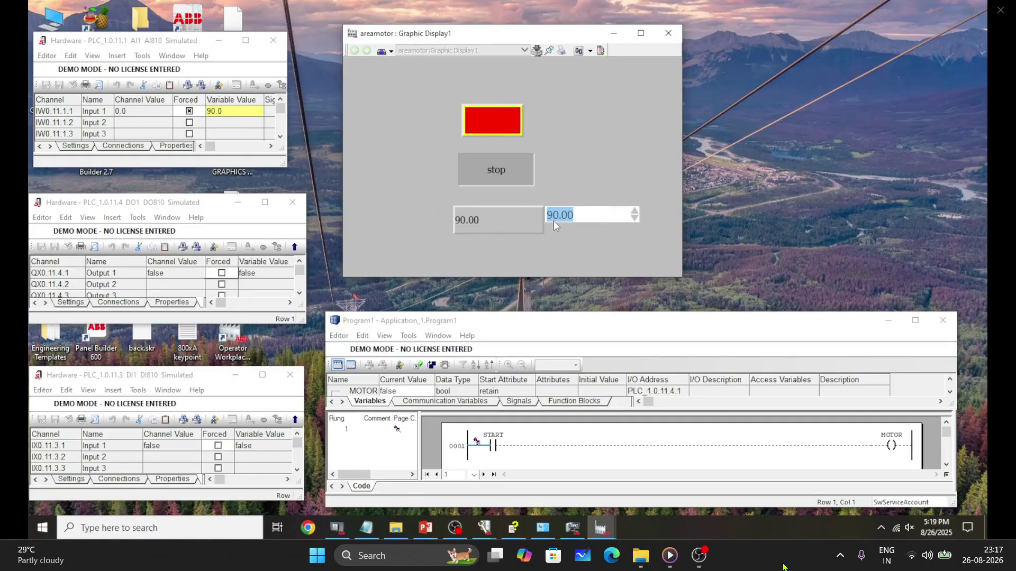
pyautogui.press('Return')
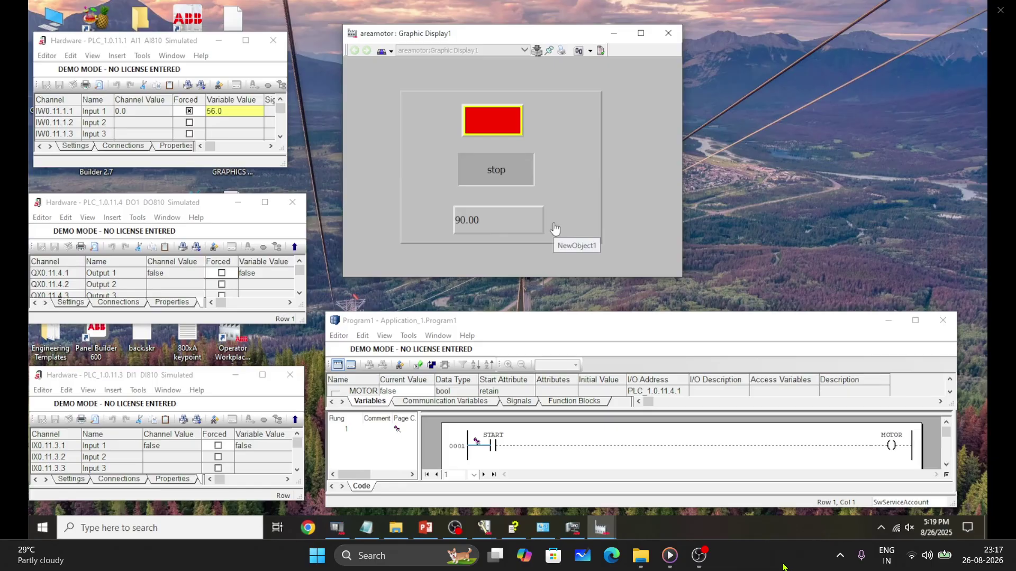
pyautogui.click(188, 111)
pyautogui.click(493, 220)
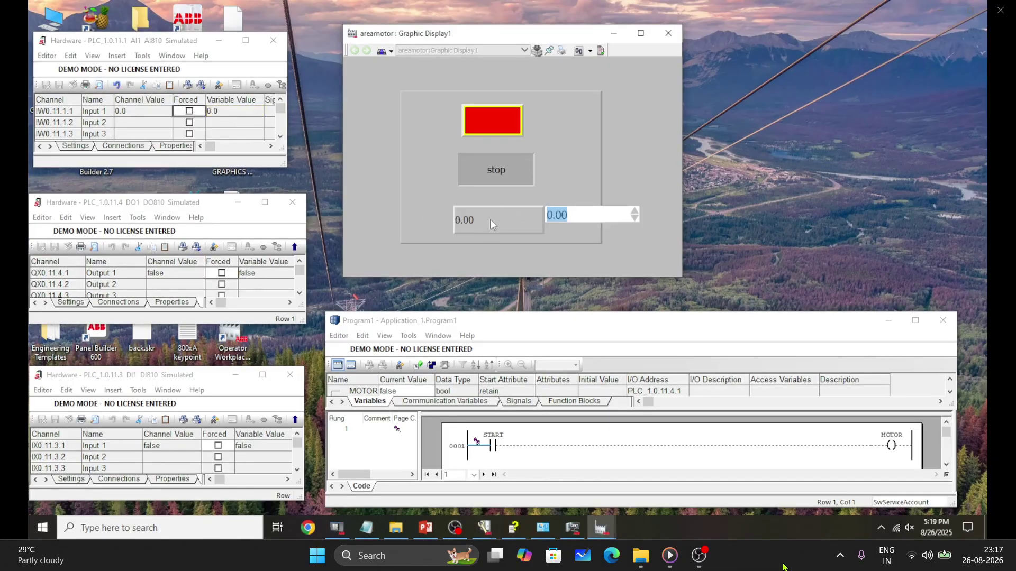
pyautogui.write('56')
pyautogui.press('Return')
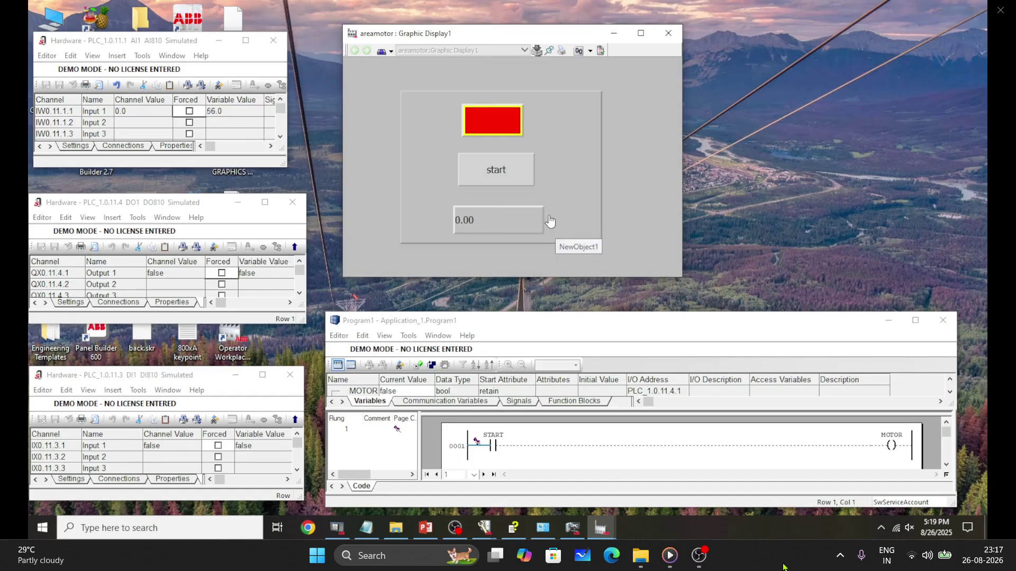
pyautogui.click(496, 222)
pyautogui.write('0')
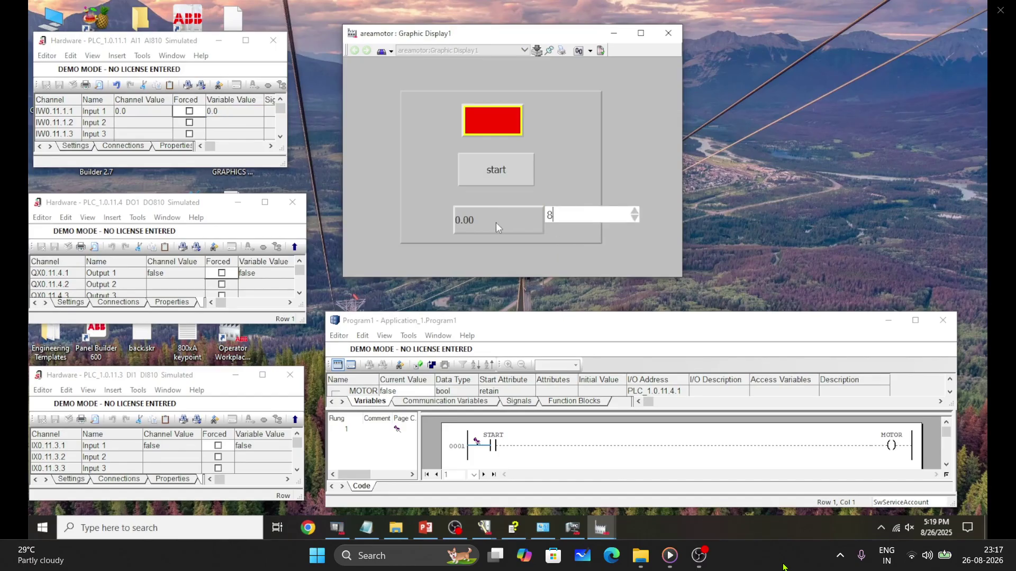
pyautogui.press('Return')
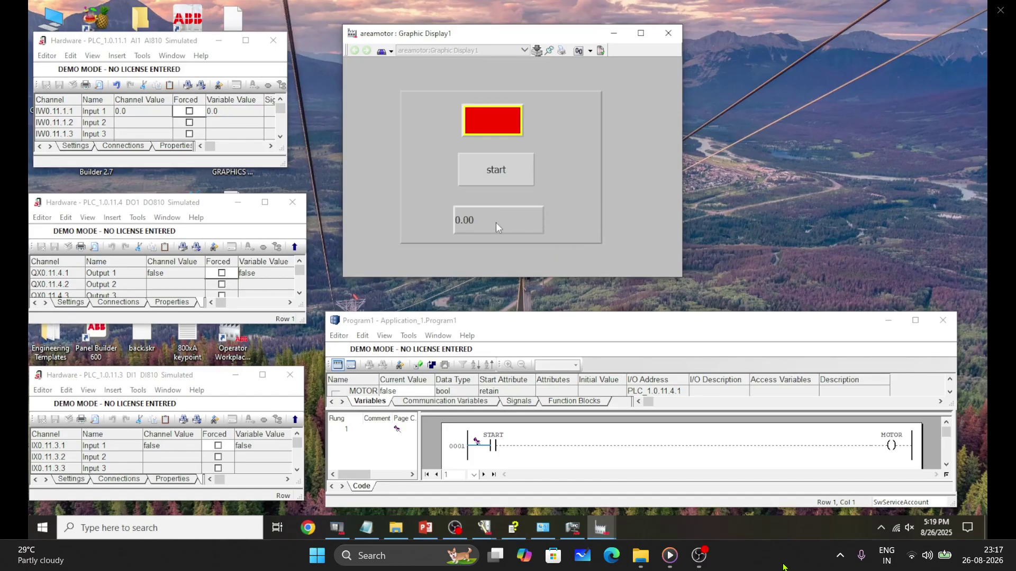
# Force AI1 Input 1 and set its variable value to 800.
pyautogui.click(189, 112)
pyautogui.doubleClick(230, 112)
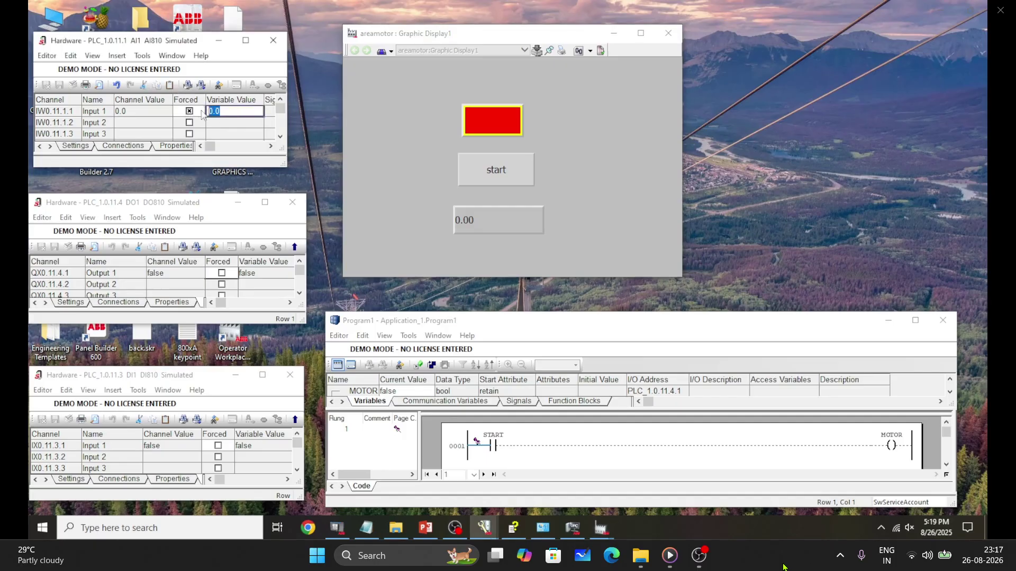
pyautogui.write('800')
pyautogui.press('Return')
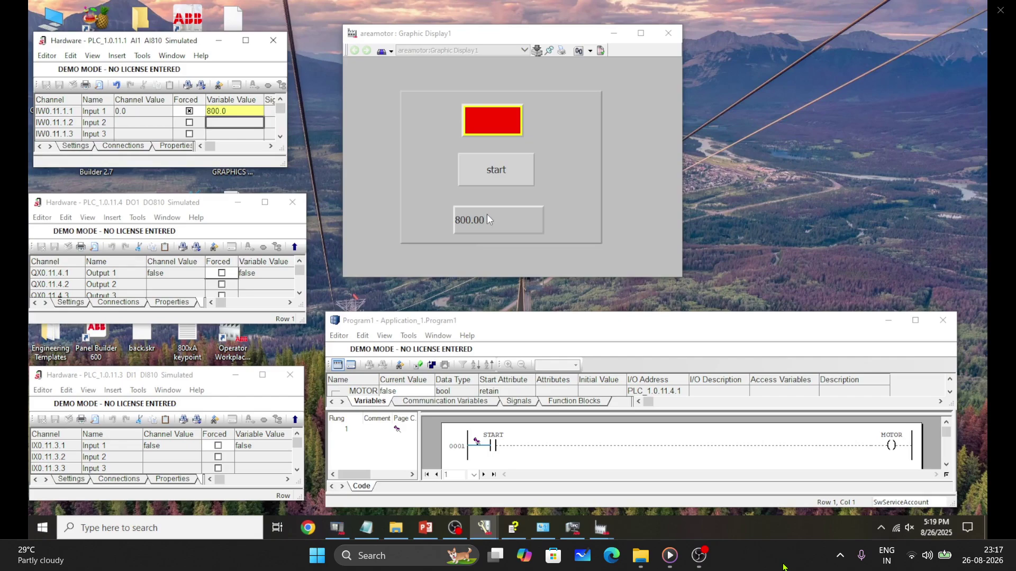
# Try the display's start button once more, force DI1 Input 1 and set its variable value to true.
pyautogui.click(515, 170)
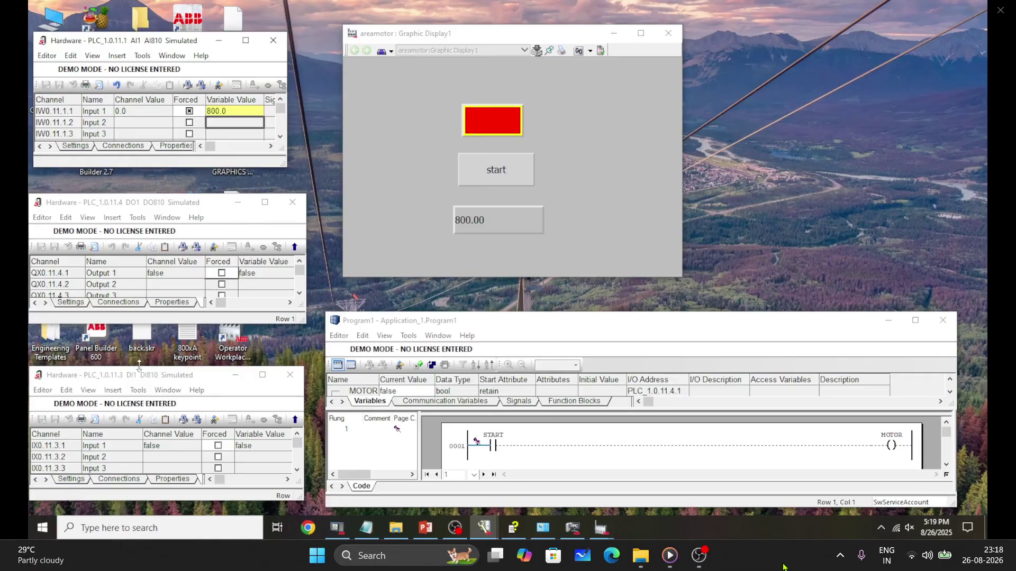
pyautogui.click(217, 446)
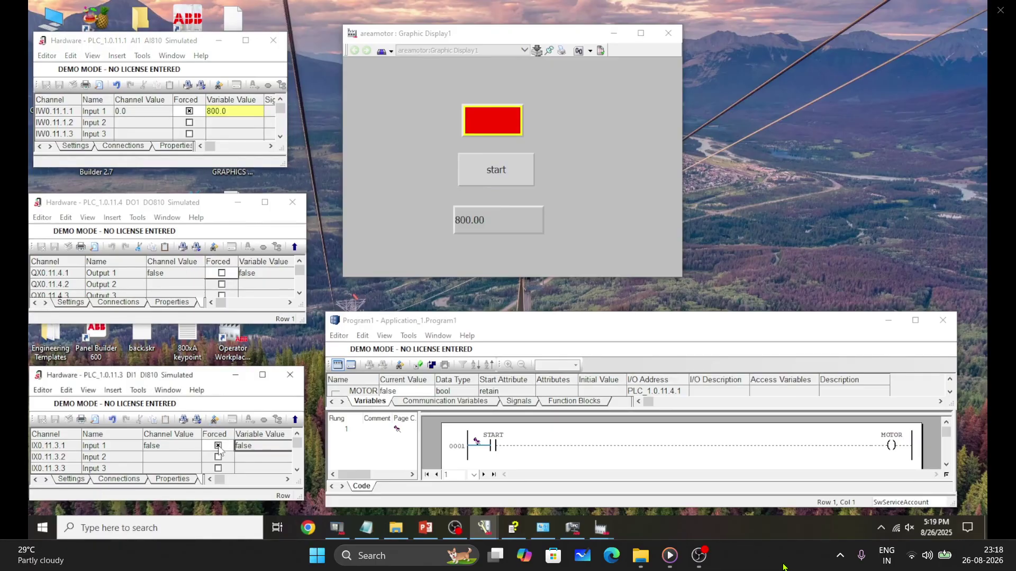
pyautogui.click(269, 447)
pyautogui.write('1')
pyautogui.press('Return')
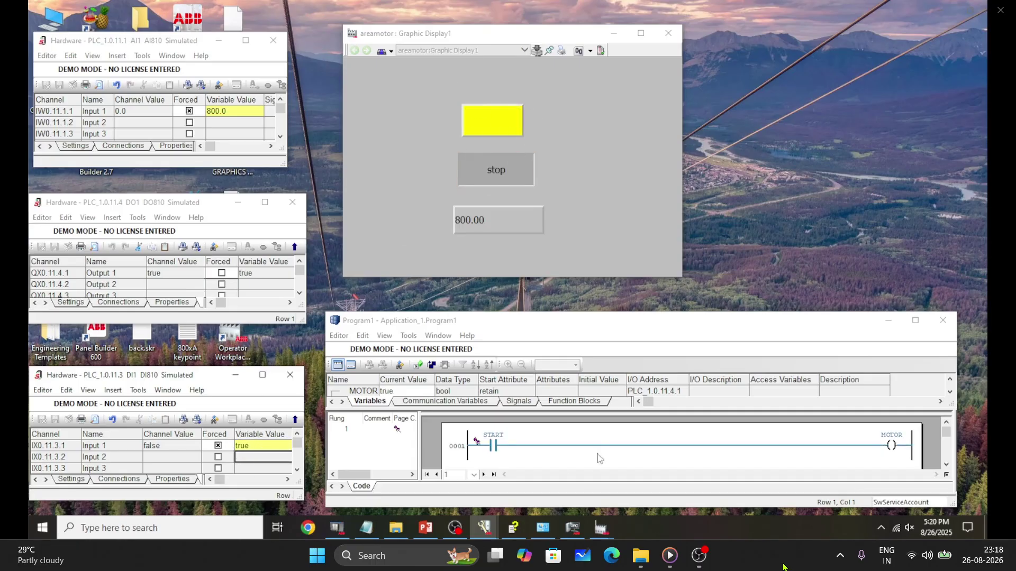
# Set the forced variable value of DI1 Input 1 to false.
pyautogui.click(264, 446)
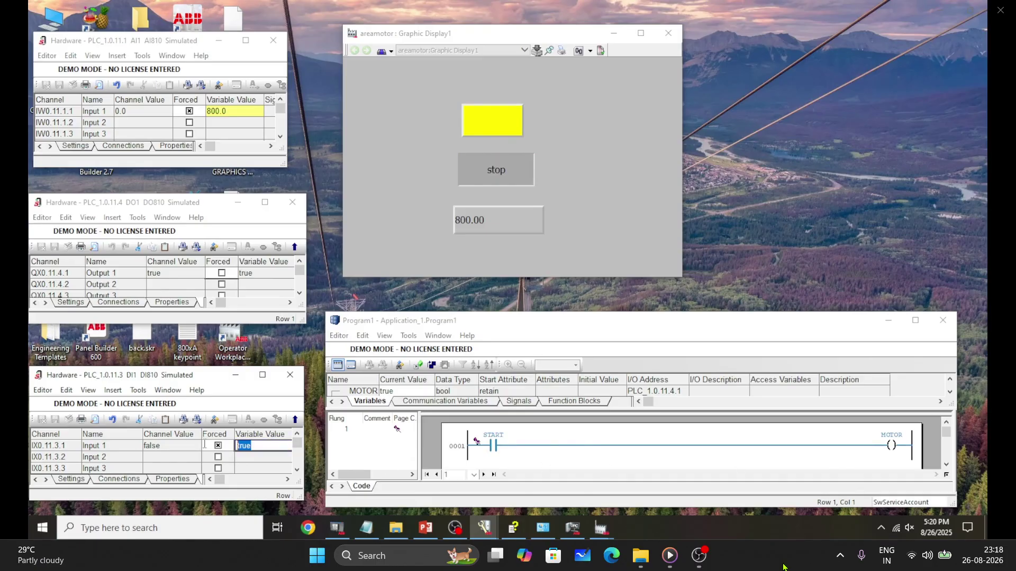
pyautogui.write('0')
pyautogui.press('Return')
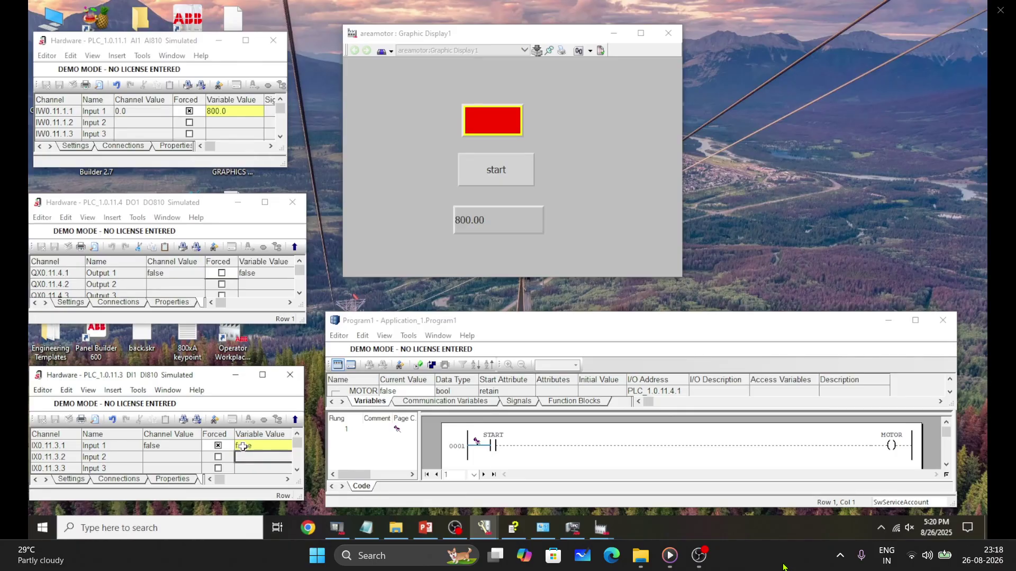
# Minimise the DO1, DI1 and AI1 status windows, areamotor's Graphic Display1 and Program1 to clear the desktop.
pyautogui.click(238, 202)
pyautogui.click(235, 375)
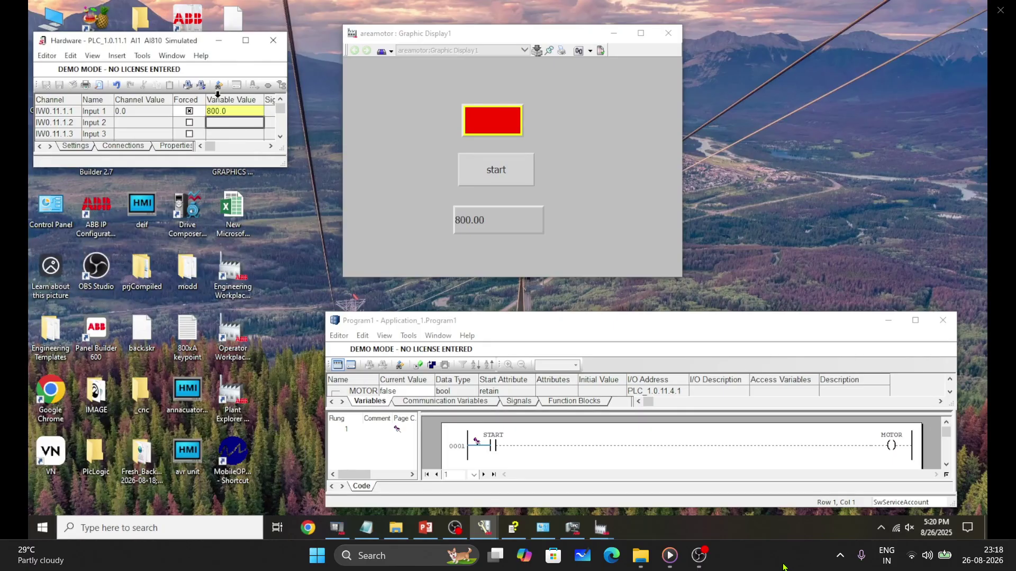
pyautogui.click(219, 40)
pyautogui.click(613, 33)
pyautogui.click(458, 531)
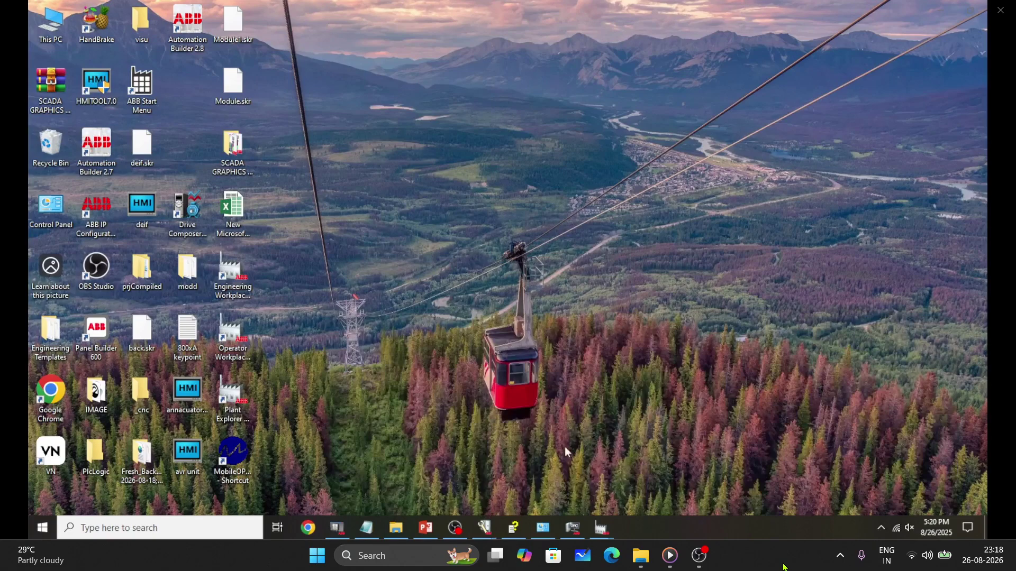